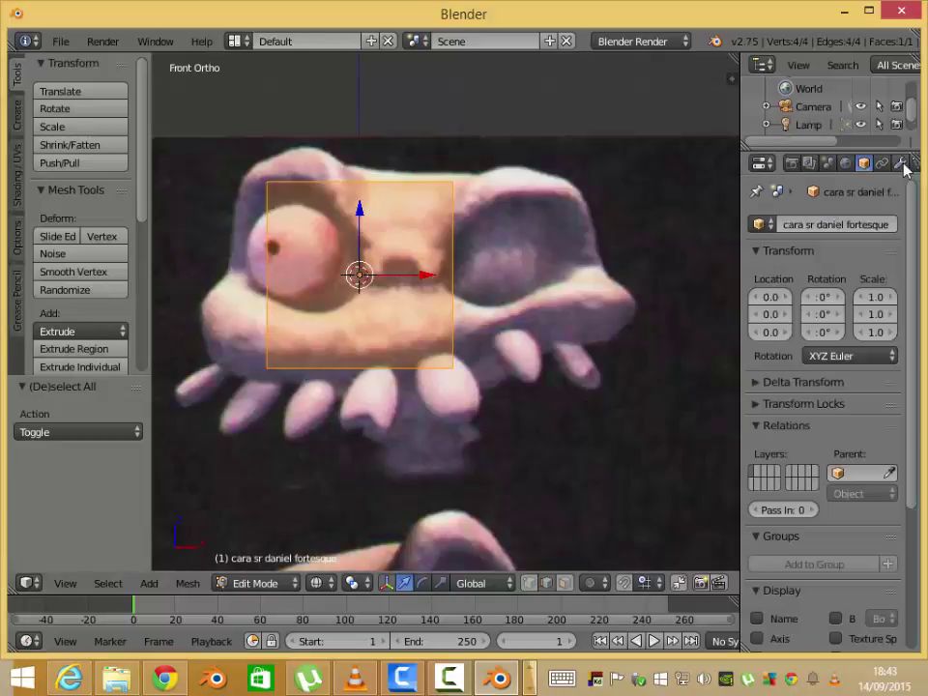
- Add a Subdivision Surface modifier to the mesh
left_click(900, 162)
left_click(830, 224)
left_click(829, 225)
left_click(572, 523)
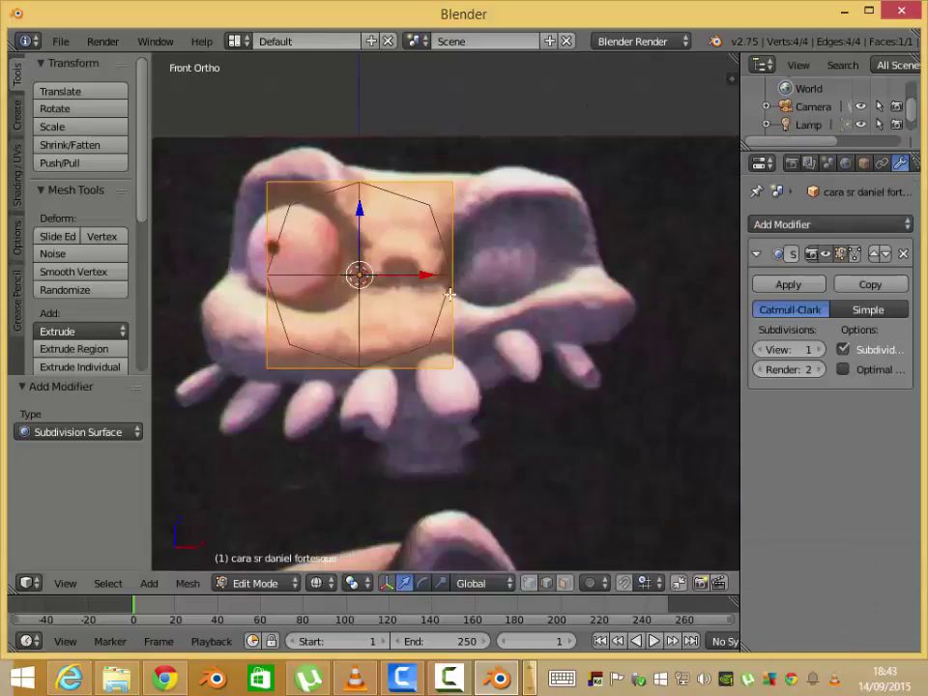
- Select the whole face and rotate it into a diamond
right_click(424, 270)
key("g")
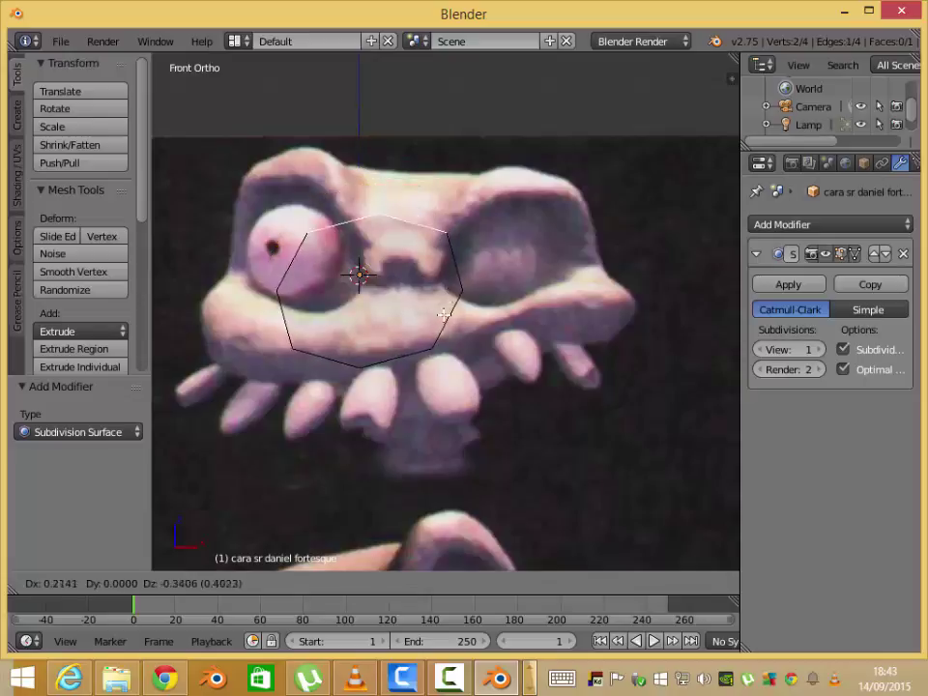
left_click(443, 309)
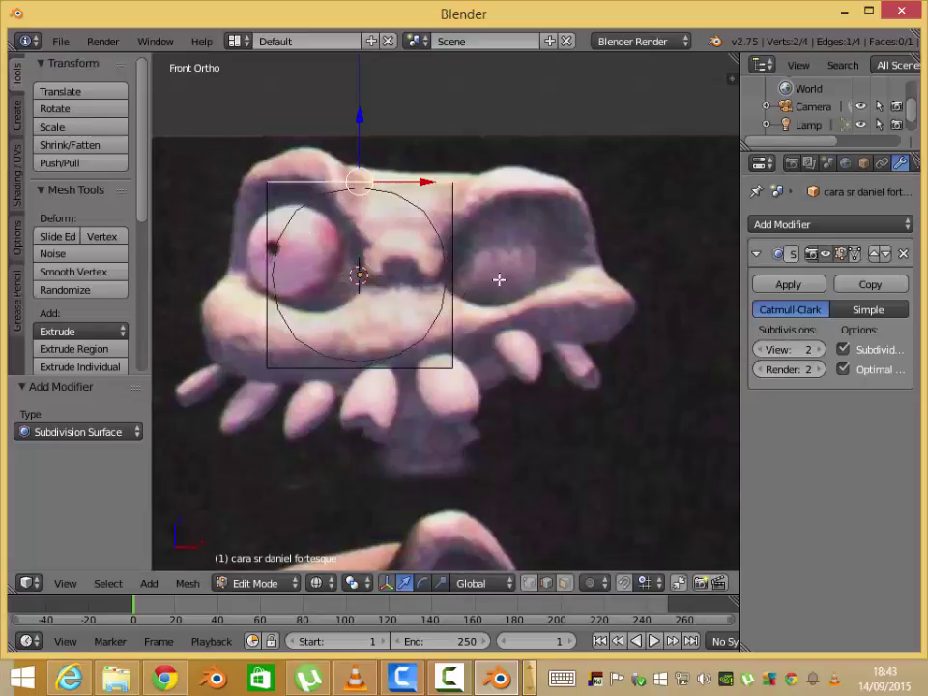
key("a")
key("a")
key("r")
left_click(563, 366)
- Move the diamond face up to the brow and shrink it
key("g")
left_click(654, 354)
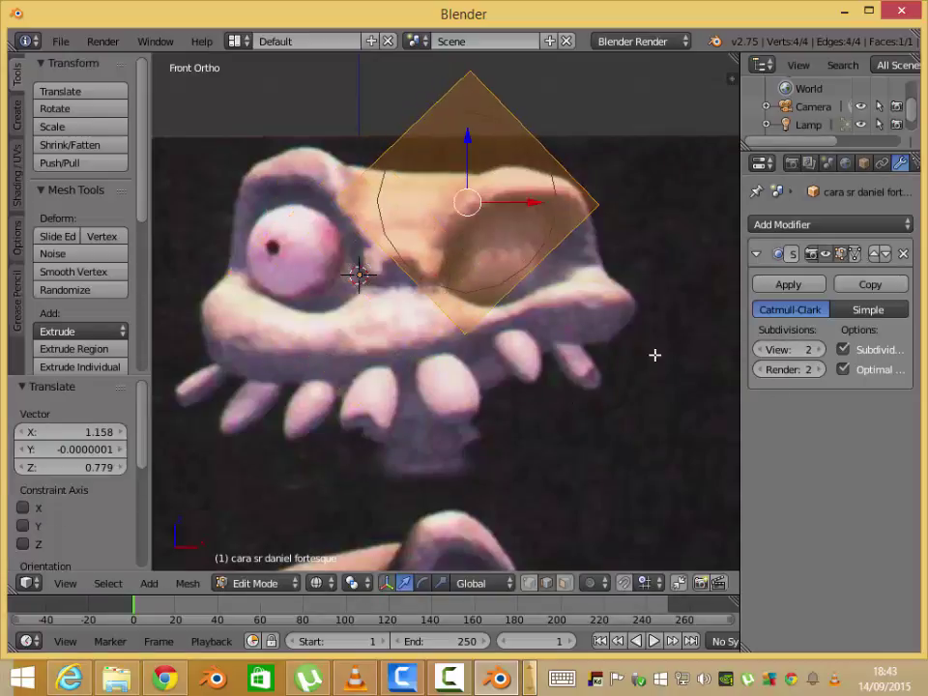
key("s")
left_click(501, 259)
scroll(589, 369, "up", 2)
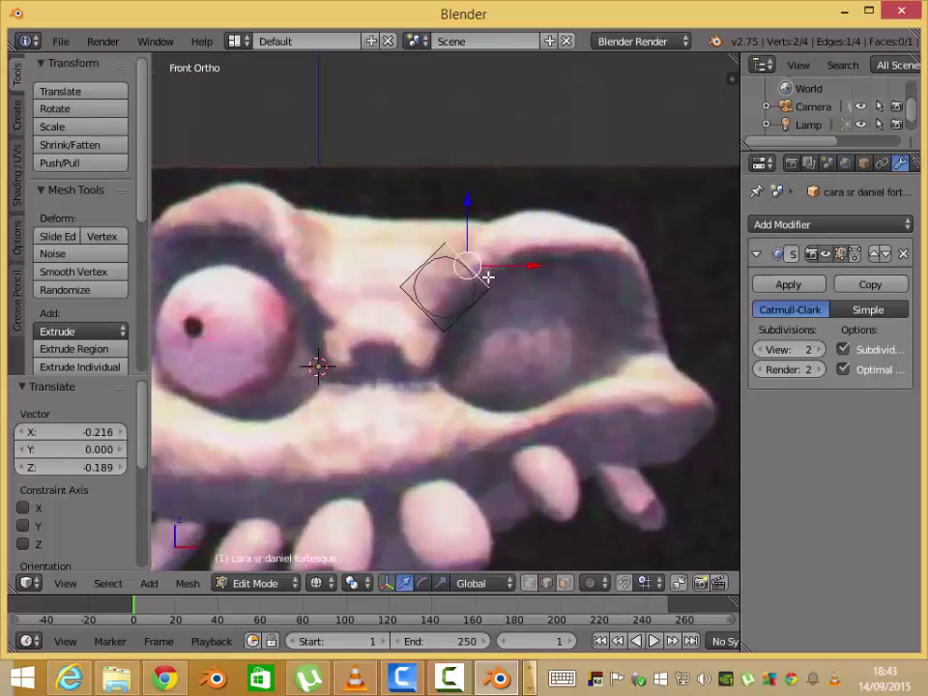
- Extrude and rotate segments from the face edge across the brow
key("e")
left_click(534, 245)
key("e")
left_click(707, 209)
key("r")
key("e")
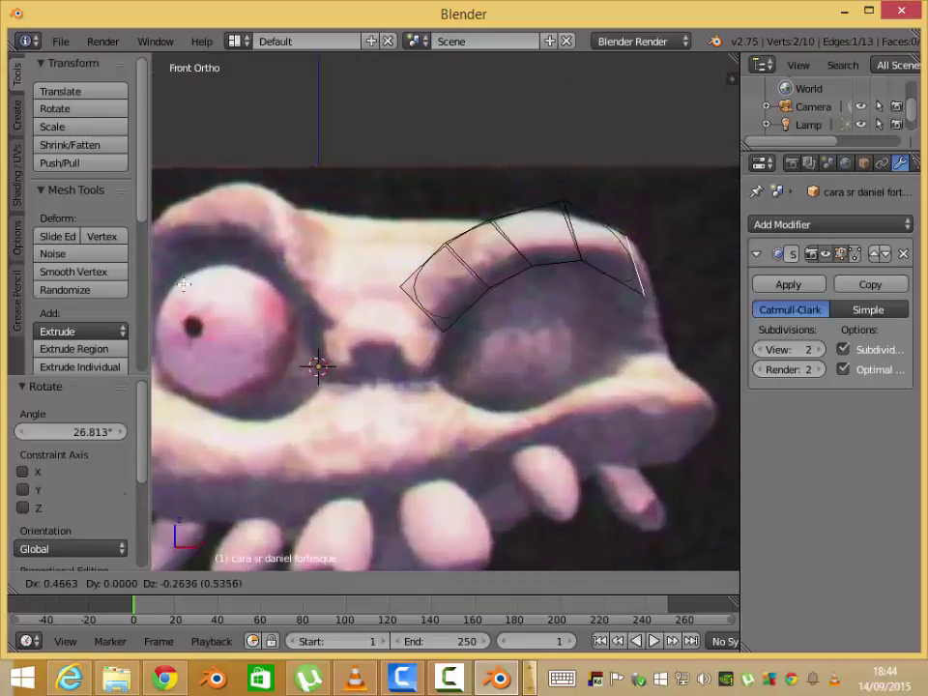
left_click(183, 283)
- Extrude the strip end downward along the eye socket's outer side
key("r")
left_click(680, 327)
key("e")
left_click(679, 399)
key("e")
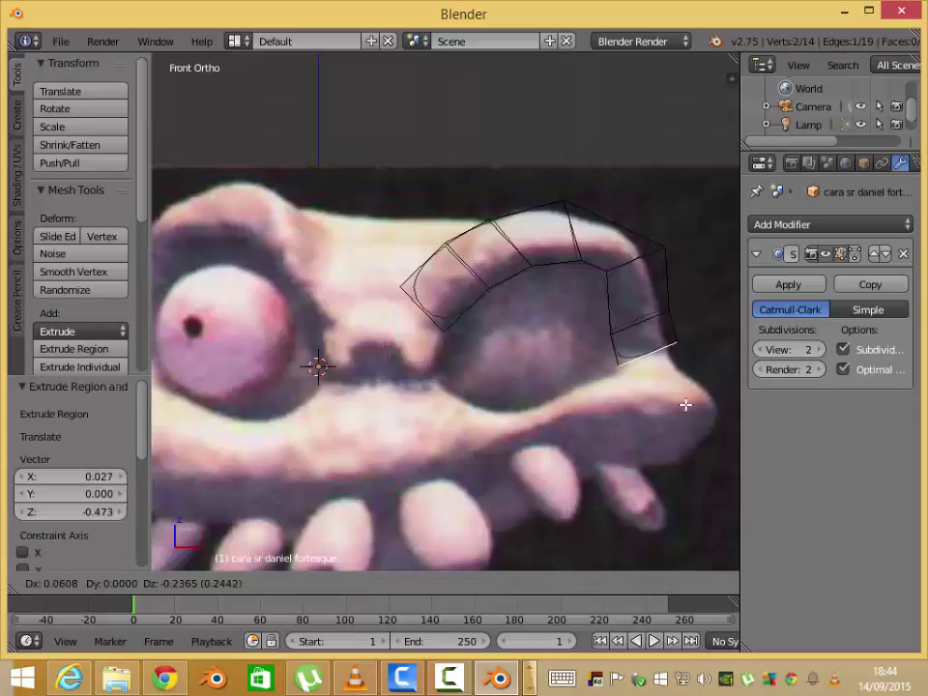
left_click(685, 405)
- Scale, slide along X and rotate the strip's inner end edge, then view solid
key("s")
left_click(427, 311)
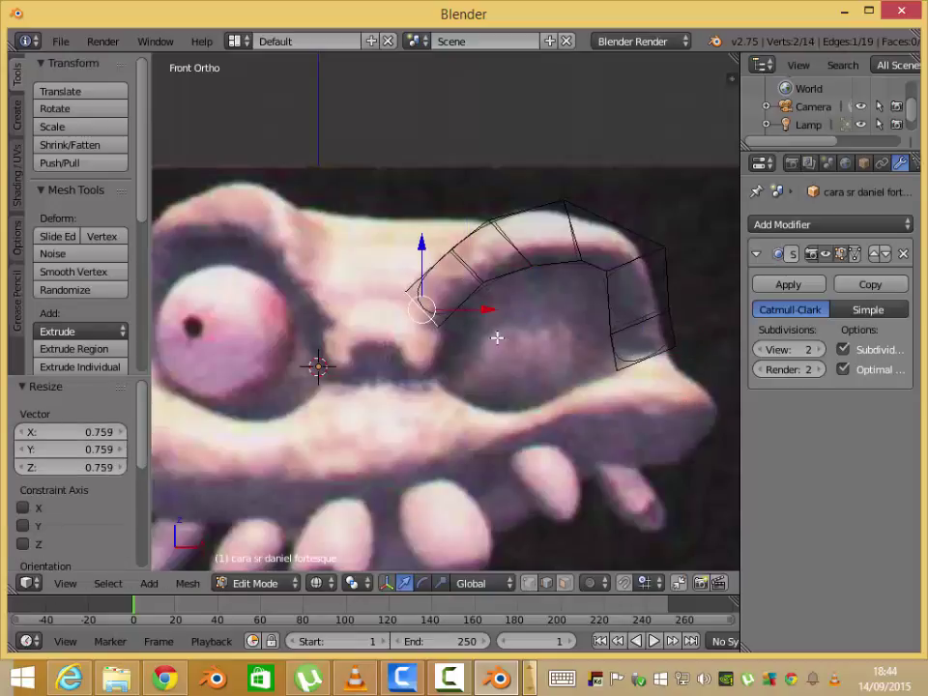
key("g")
key("x")
left_click(559, 285)
key("r")
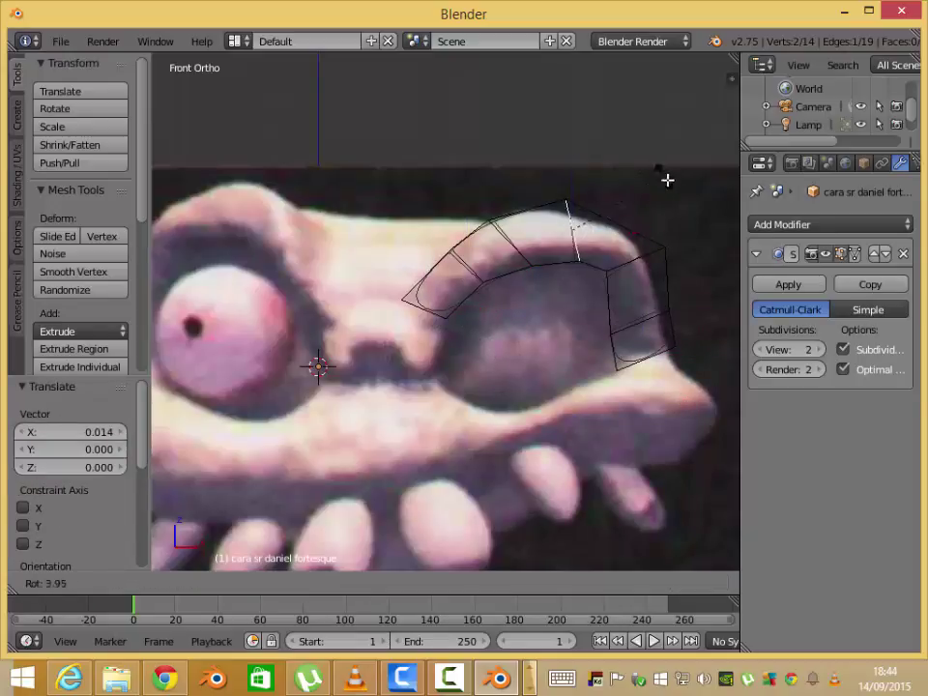
left_click(667, 232)
key("s")
left_click(661, 271)
key("z")
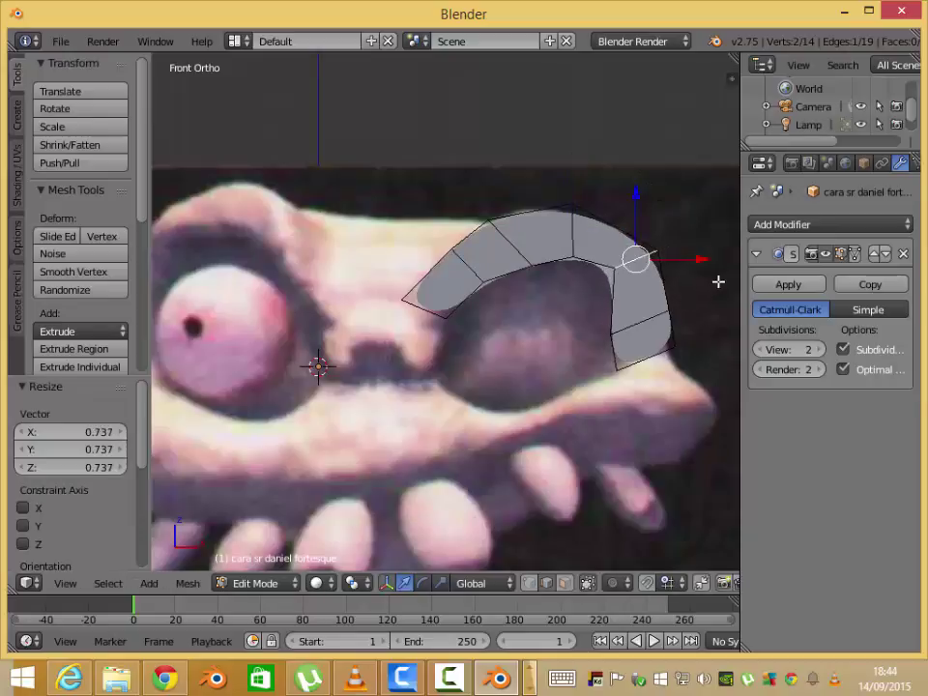
- Rotate and scale an edge on the arch's outer top to follow the brow
left_click(699, 271)
key("r")
left_click(666, 263)
key("s")
left_click(633, 272)
key("g")
key("x")
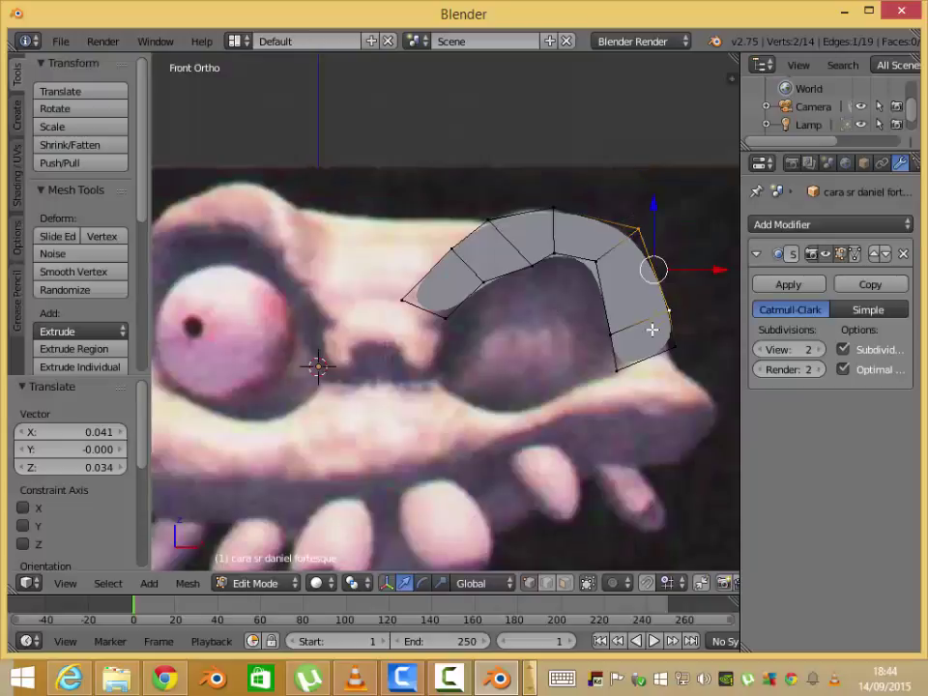
- Scale down and reposition the top edge to fit the brow
key("a")
key("s")
left_click(573, 306)
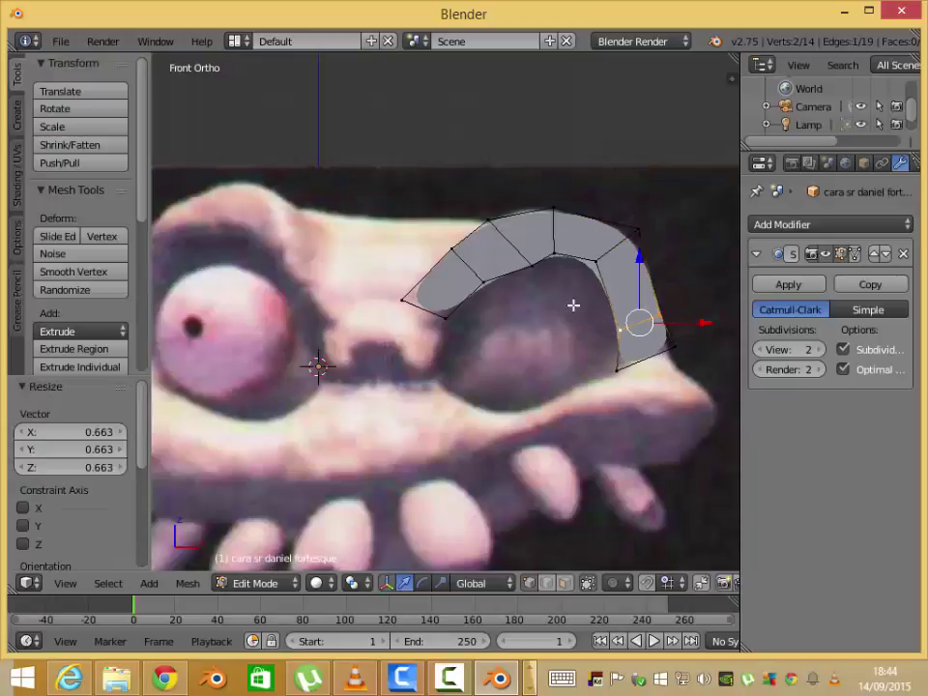
key("g")
left_click(576, 306)
scroll(615, 304, "up", 1)
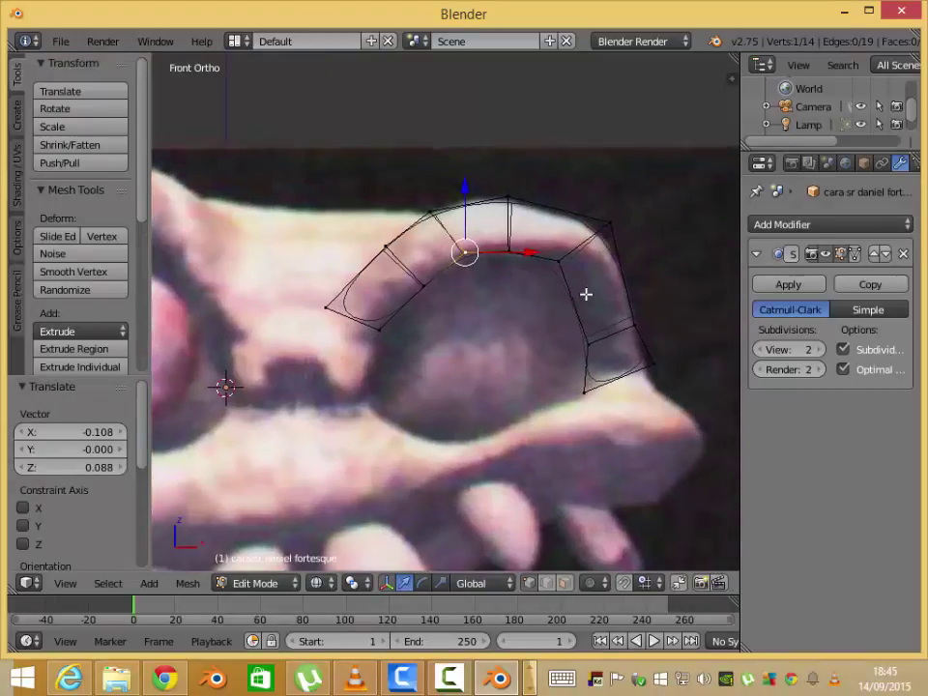
key("z")
- Orbit the view and push the arch along Y to set its depth
mouse_move(586, 293)
middle_mouse_down()
mouse_move(387, 307)
mouse_move(464, 290)
middle_mouse_up()
key("ctrl+r")
left_click(476, 283)
key("g")
key("y")
left_click(425, 310)
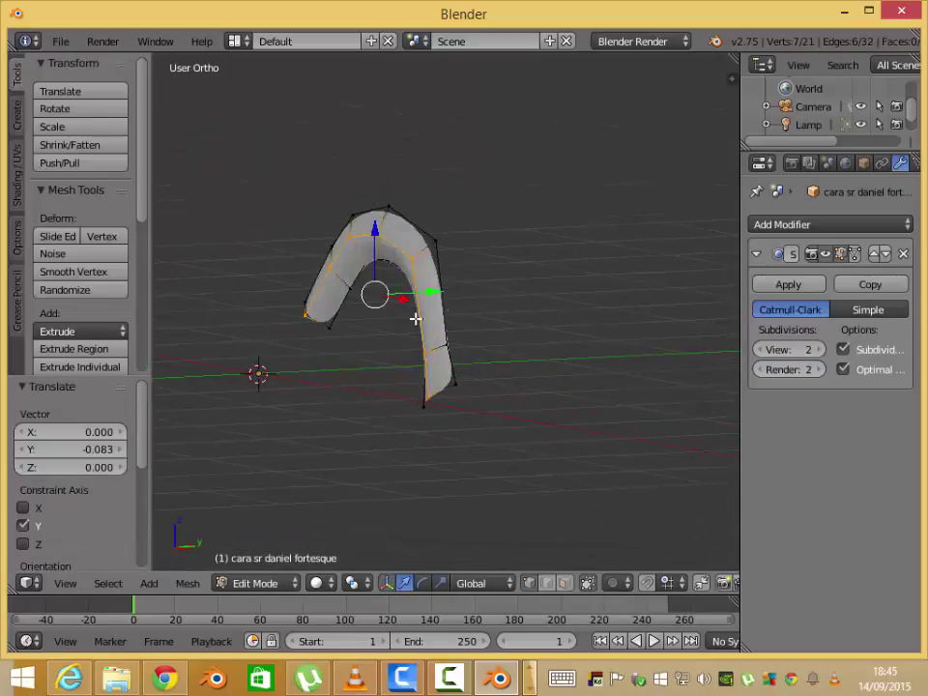
key("KP_1")
- Readjust the arch's Y depth from another angle and return to front view
mouse_move(453, 331)
middle_mouse_down()
mouse_move(647, 385)
mouse_move(451, 356)
mouse_move(384, 297)
mouse_move(709, 385)
middle_mouse_up()
key("g")
key("y")
left_click(659, 388)
key("KP_1")
key("KP_1")
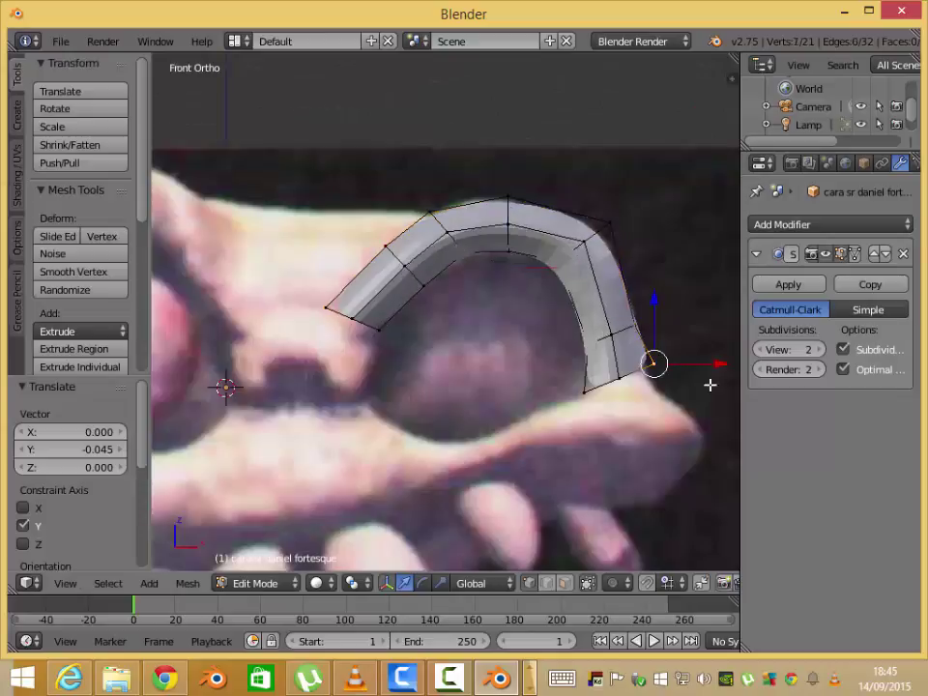
scroll(418, 353, "down", 2, "ctrl")
- Extrude the arch's inner end toward the nose
key("e")
left_click(397, 310)
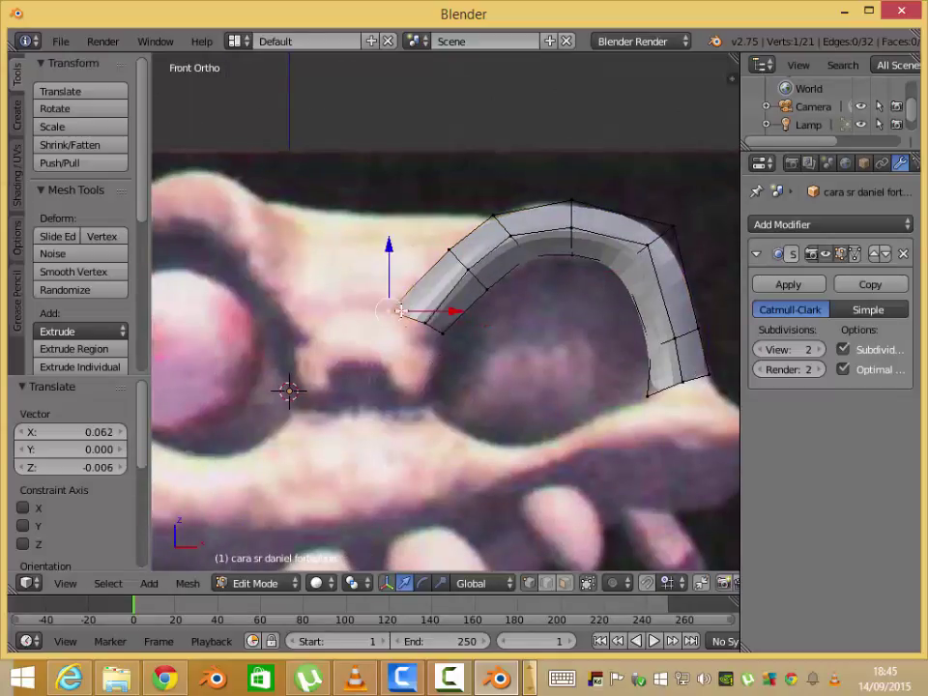
key("e")
left_click(424, 321)
key("e")
left_click(466, 372)
scroll(462, 369, "down", 2)
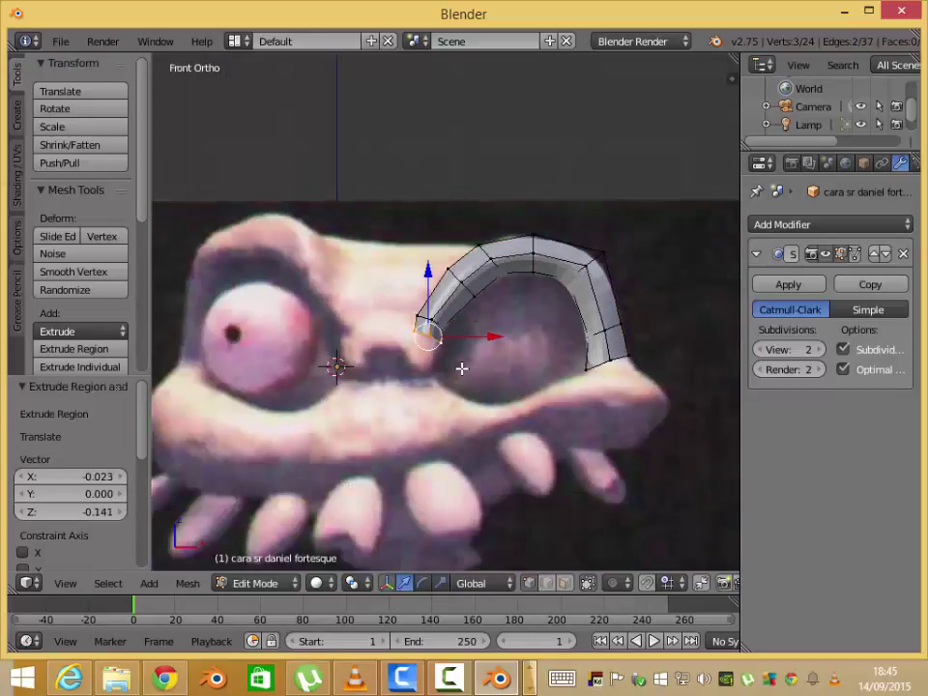
- Extrude the lower inner end down beside the nose and nudge a corner vertex
key("e")
left_click(435, 399)
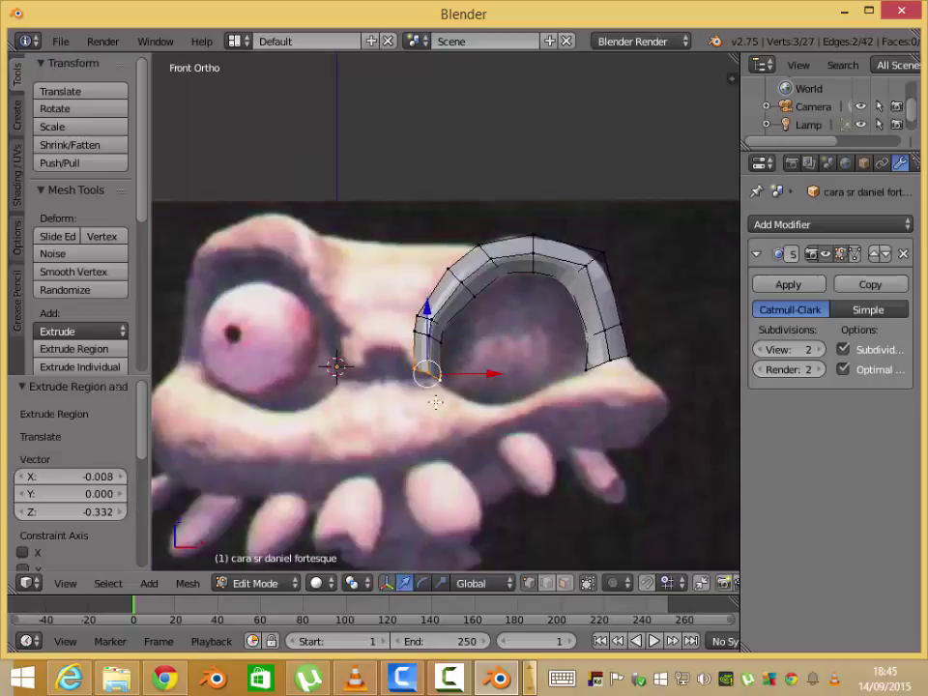
key("r")
left_click(571, 352)
scroll(468, 419, "up", 2)
right_click_drag(441, 414, 453, 407)
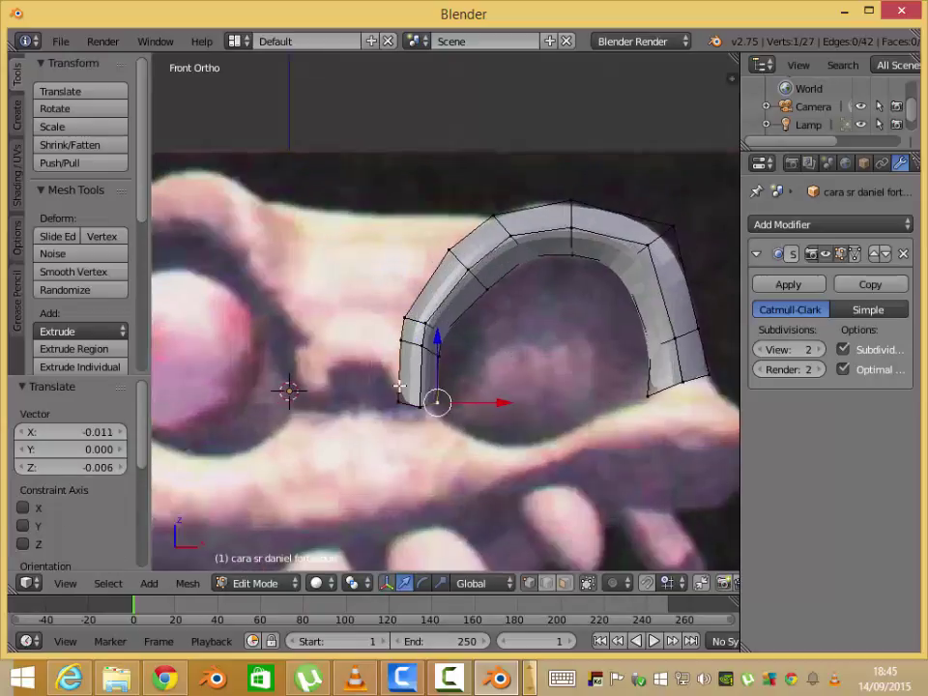
scroll(399, 386, "down", 1)
scroll(446, 368, "down", 1)
- Add a Mirror modifier and place it above Subdivision Surface
key("a")
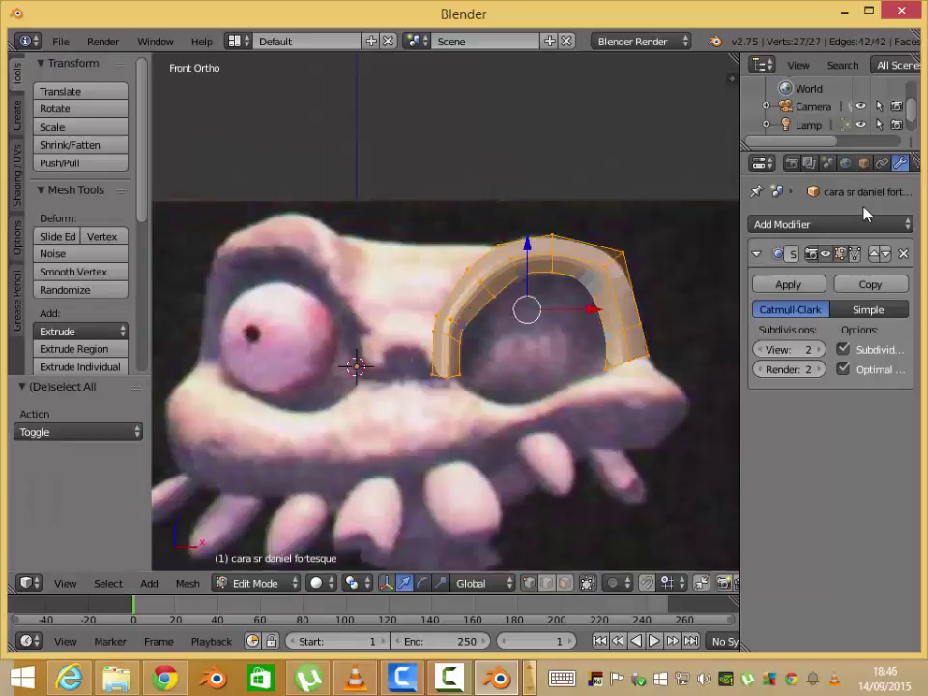
left_click(860, 224)
left_click(560, 386)
left_click(875, 410)
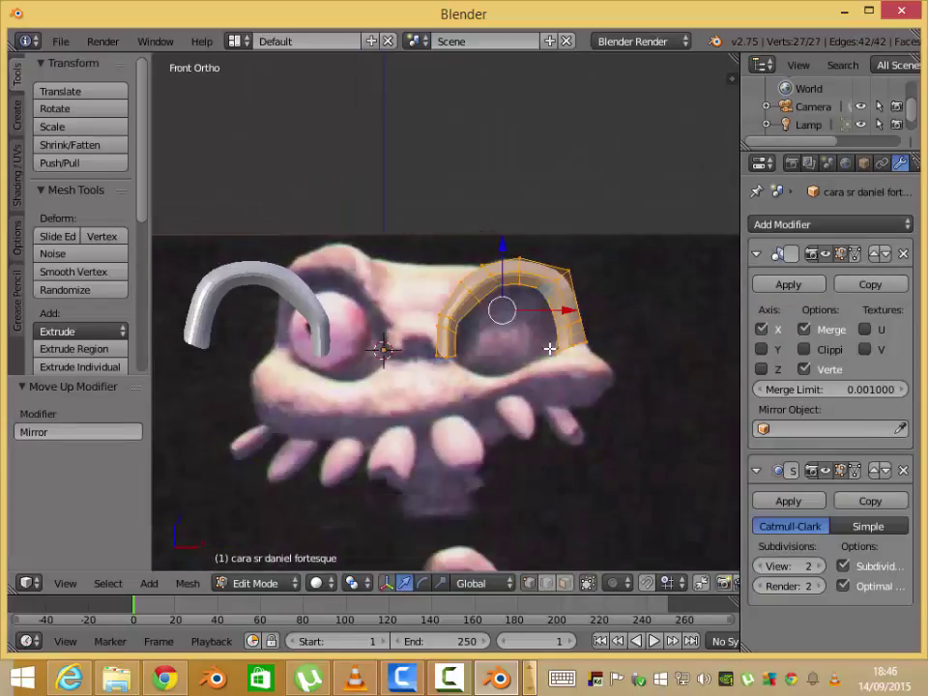
- Move the object along X so the mirrored arches sit over both eyes
key("Tab")
key("Tab")
scroll(552, 348, "down", 2)
key("g")
left_click(529, 344)
key("Tab")
key("g")
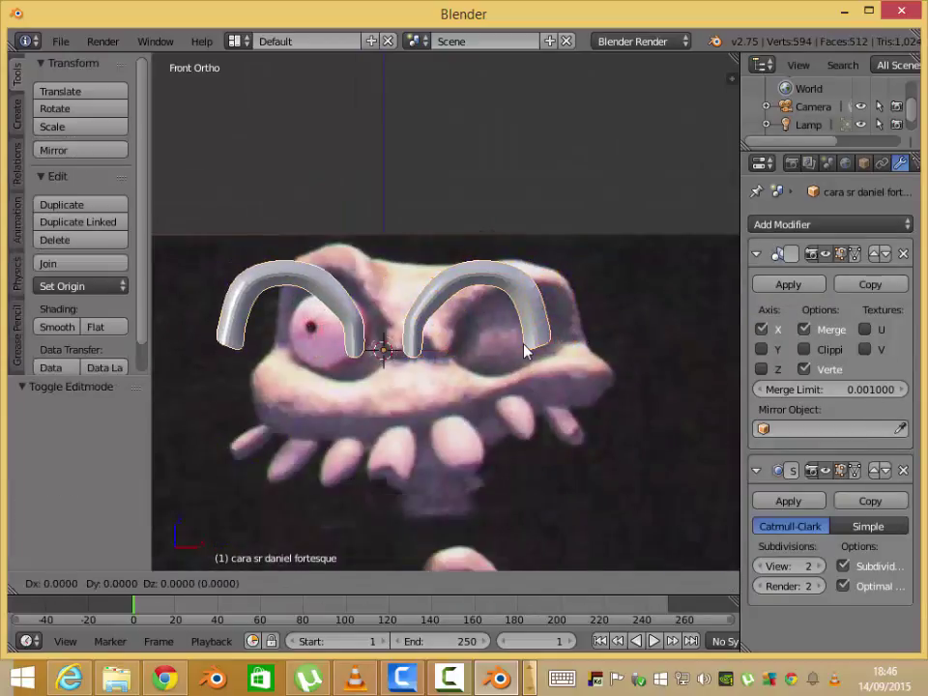
key("x")
left_click(555, 352)
scroll(493, 353, "up", 4)
- Extrude the inner arch edges horizontally along X to join the two eye arches at the centre
scroll(551, 354, "down", 1)
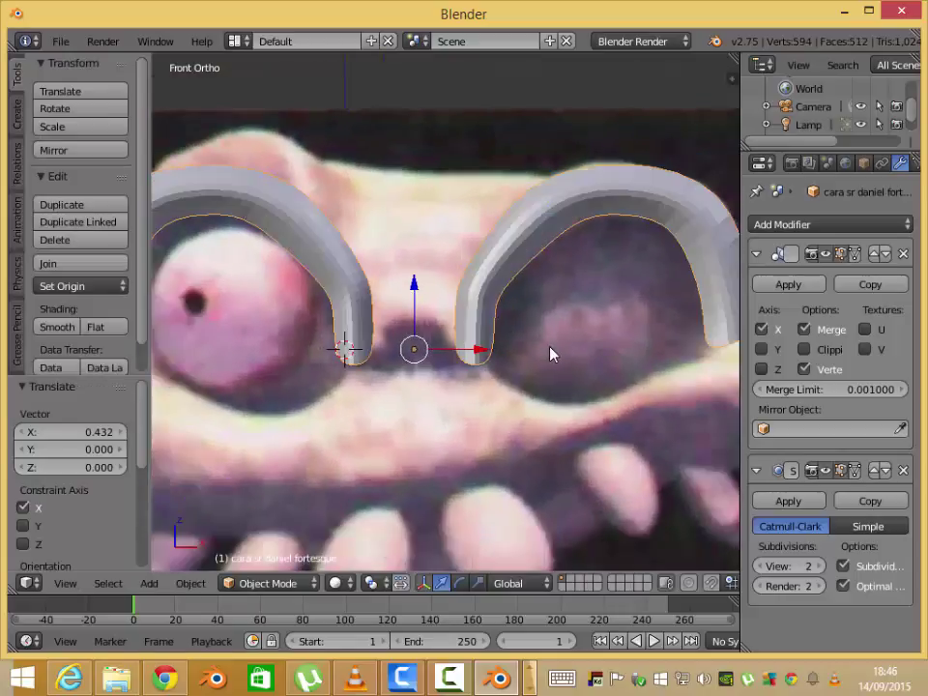
key("Tab")
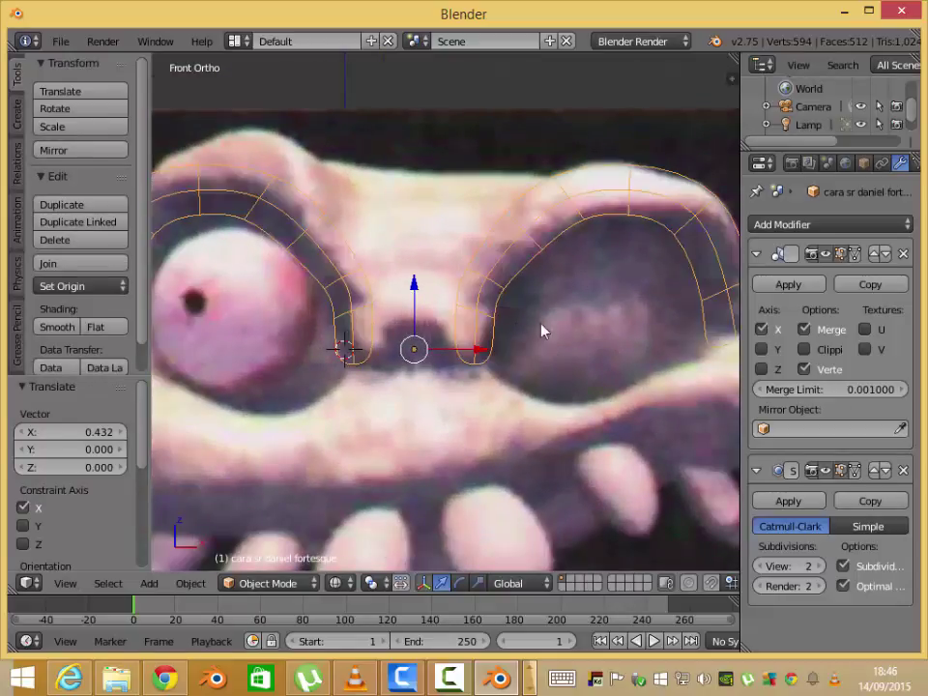
right_click(456, 290)
key("Tab")
key("Tab")
right_click(462, 373)
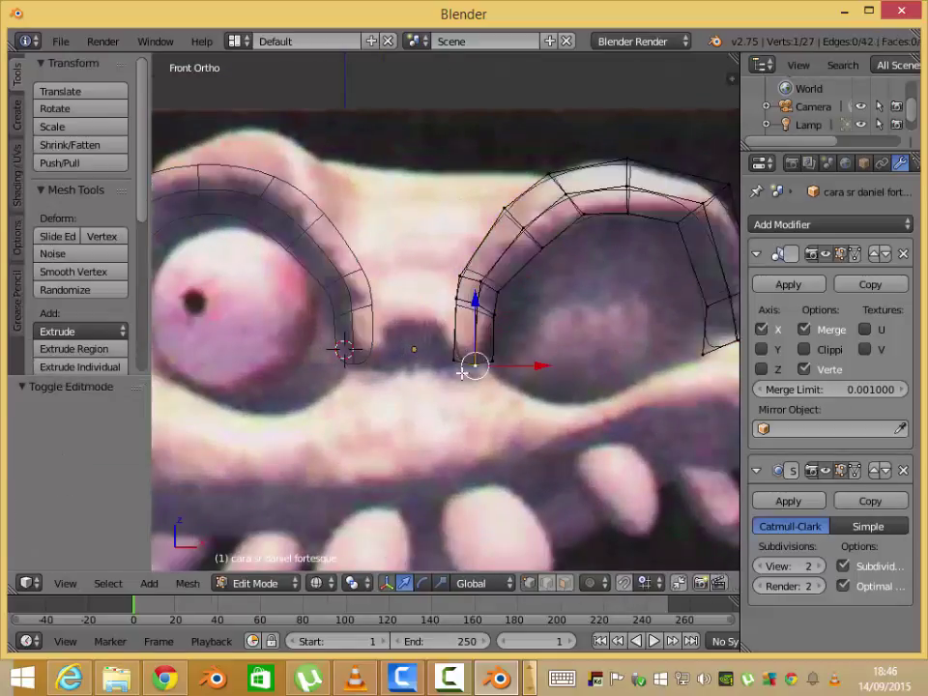
left_click(804, 349)
key("e")
key("x")
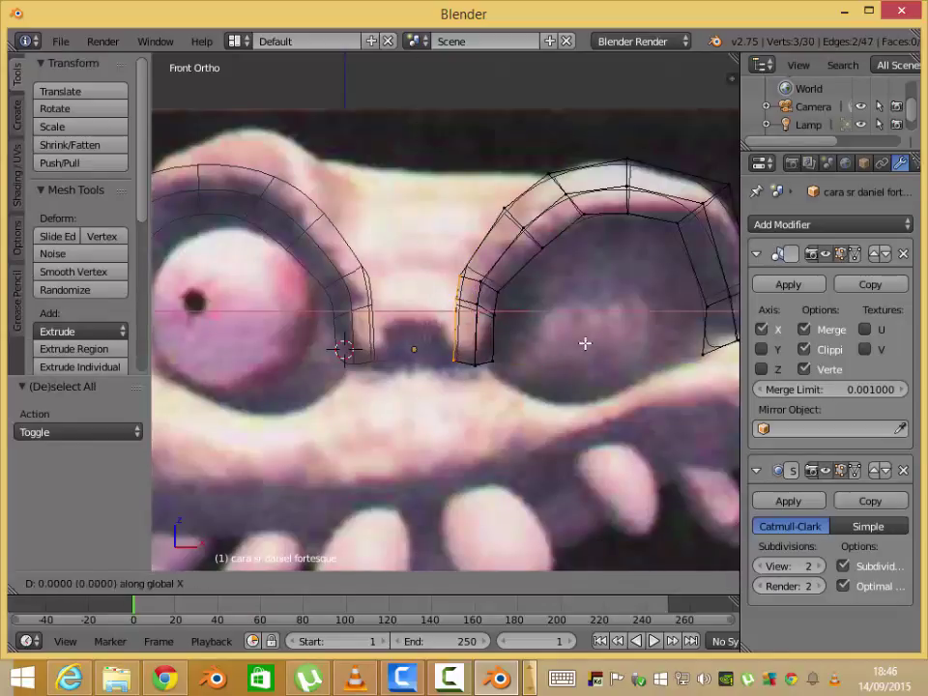
left_click(464, 368)
- Add an edge loop across the nose bridge and slide it lower on the bridge
scroll(464, 368, "up", 3)
key("ctrl+r")
left_click(438, 377)
key("g")
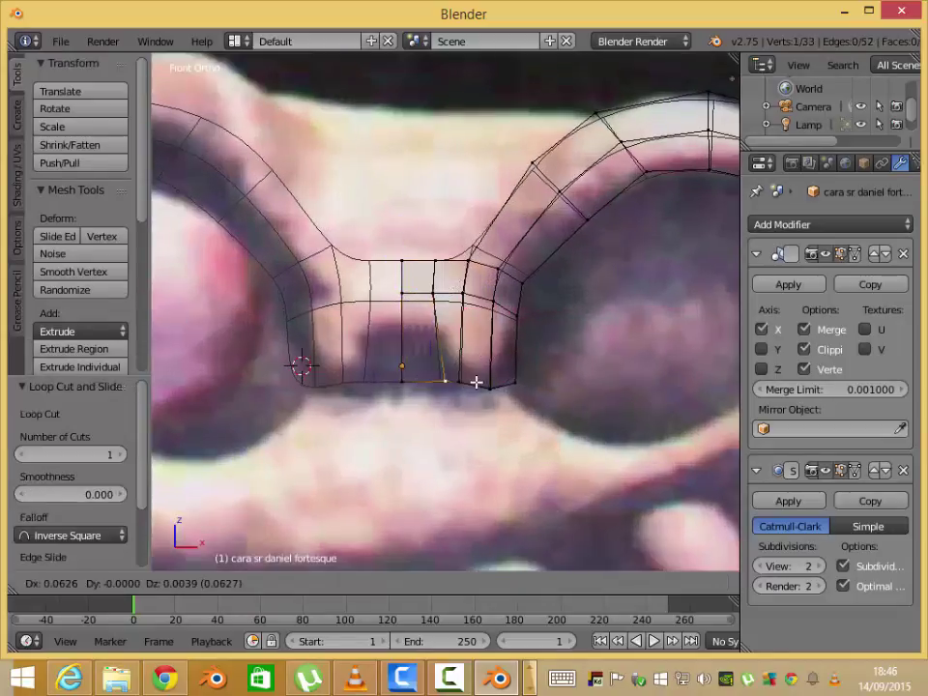
left_click(451, 380)
middle_click_drag(447, 383, 439, 321)
key("KP_1")
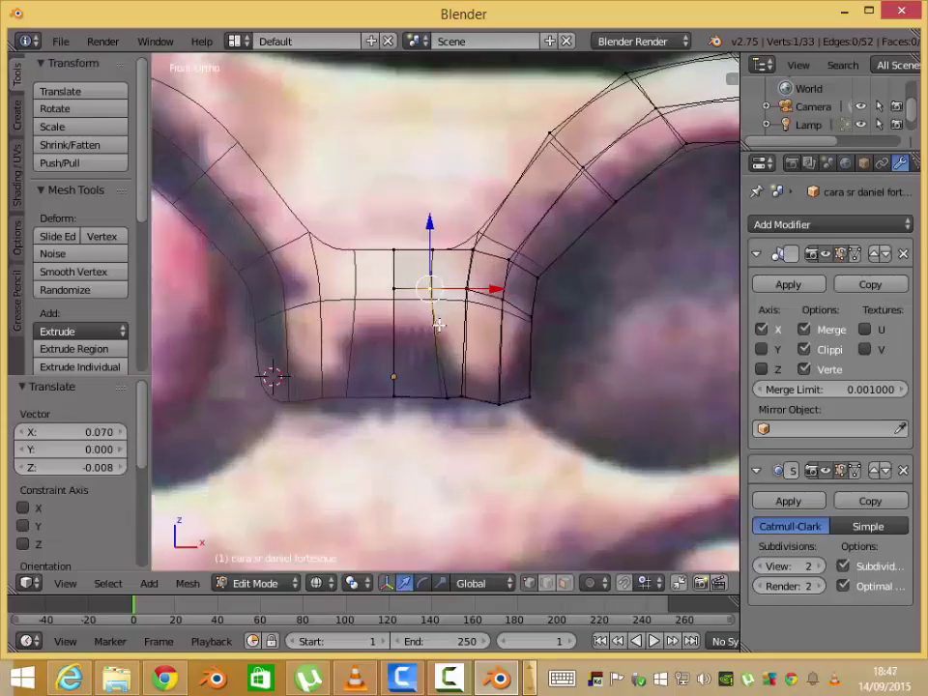
key("z")
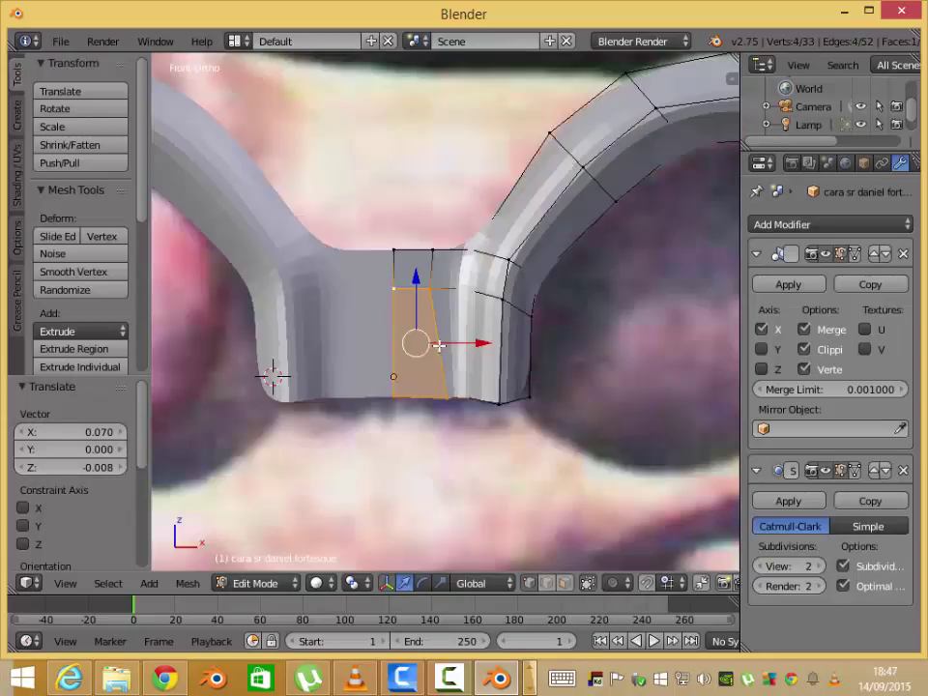
key("z")
key("g")
left_click(450, 336)
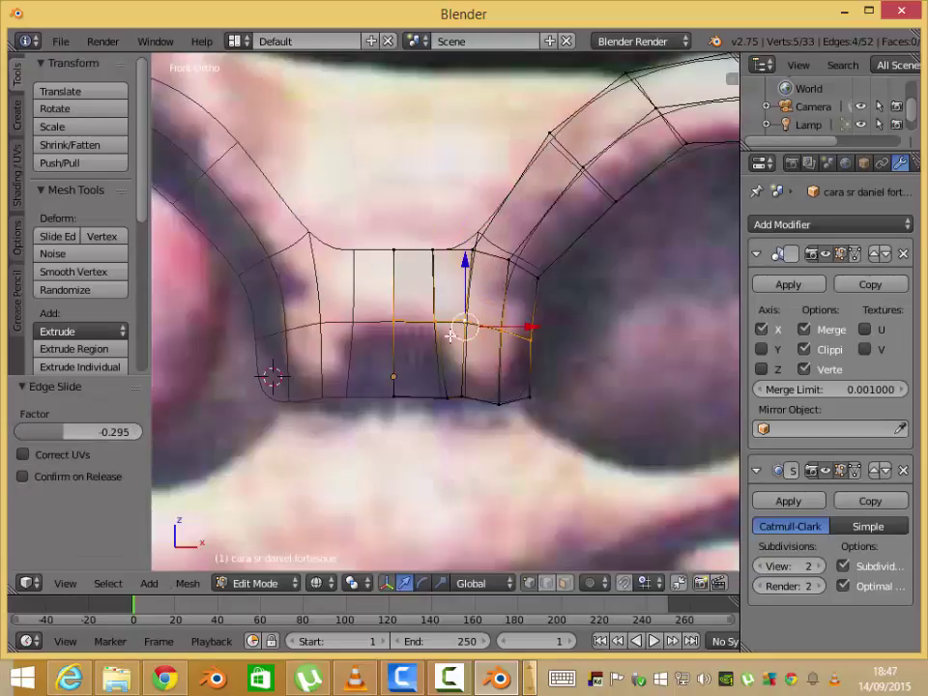
- Extrude the bridge face and push it 0.110 inward along Y to form the nose cavity
key("e")
key("y")
right_click(438, 375)
middle_click_drag(438, 375, 342, 429)
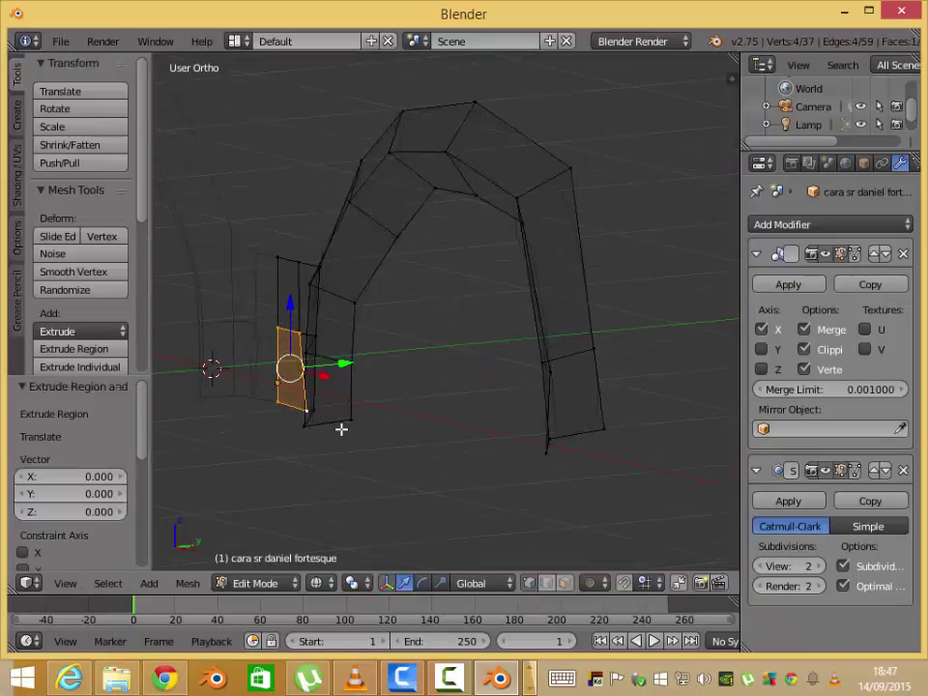
key("g")
key("y")
left_click(323, 419)
key("z")
key("KP_1")
key("z")
- Reposition the vertices beside the cavity and on the socket's inner rim
right_click(453, 392)
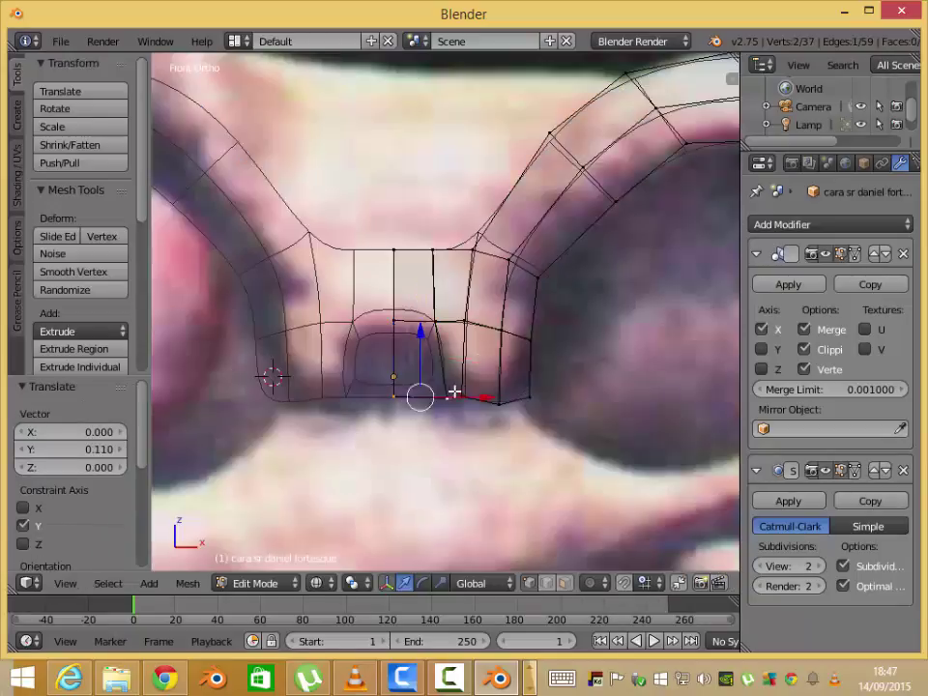
key("a")
key("b")
left_click_drag(373, 379, 581, 439)
key("g")
left_click(533, 337)
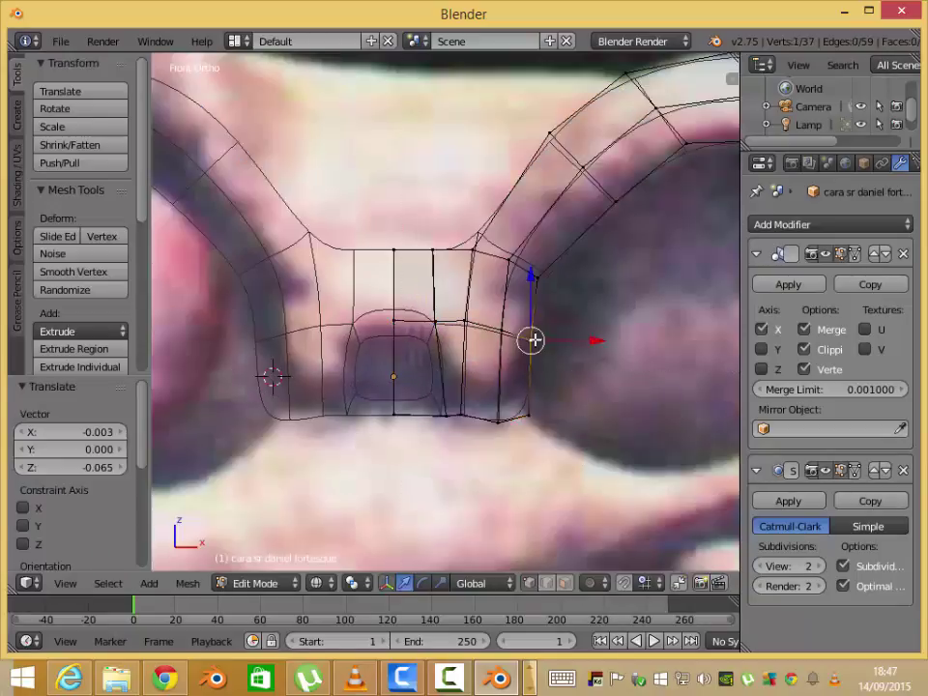
key("g")
left_click(540, 406)
scroll(540, 406, "down", 3)
scroll(445, 365, "up", 3)
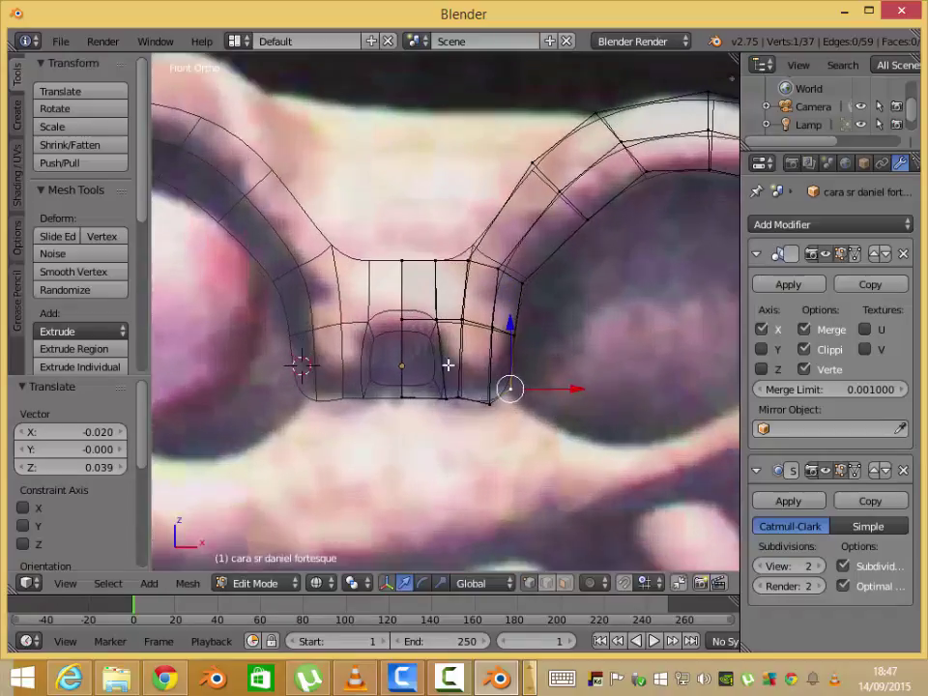
- Cut another edge loop across the bridge, slide an edge, and preview the smoothed mesh
key("z")
key("ctrl+r")
left_click(441, 310)
left_click(453, 312)
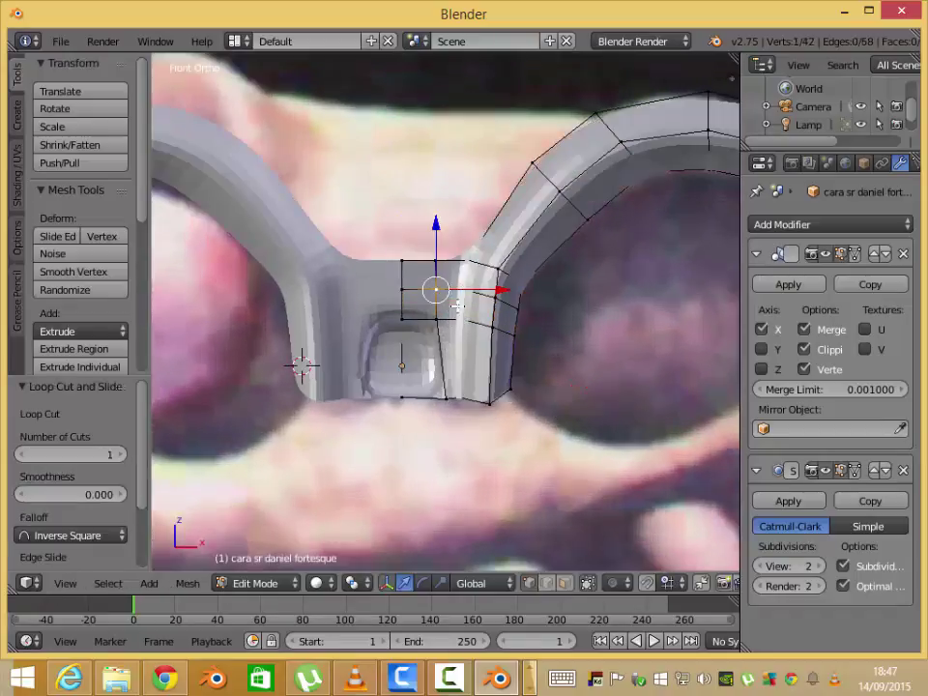
right_click(418, 290)
key("g")
key("g")
left_click(474, 345)
key("Tab")
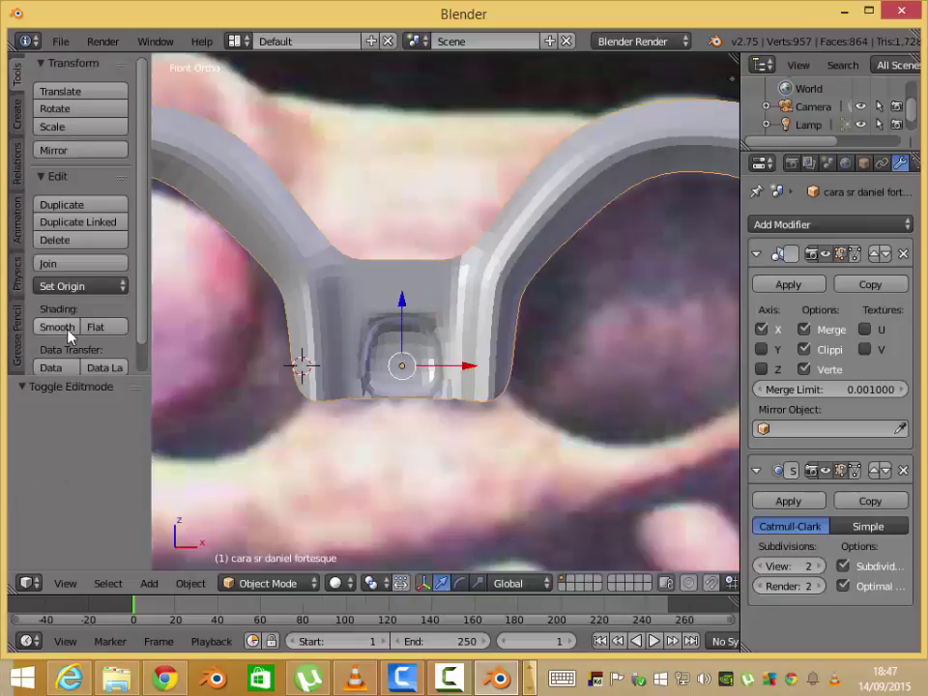
key("Tab")
- Extrude edge segments under the right eye socket, rotating them to follow the rim
key("z")
scroll(437, 369, "down", 3)
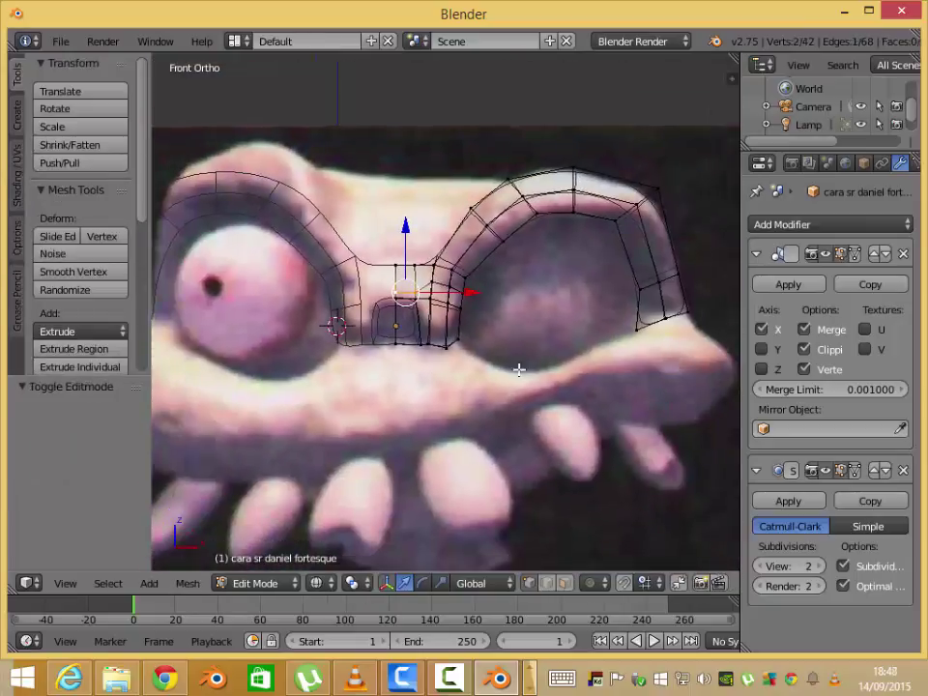
mouse_move(519, 369)
middle_mouse_down("shift")
mouse_move(466, 379)
mouse_move(400, 357)
middle_mouse_up("shift")
key("e")
left_click(425, 384)
key("r")
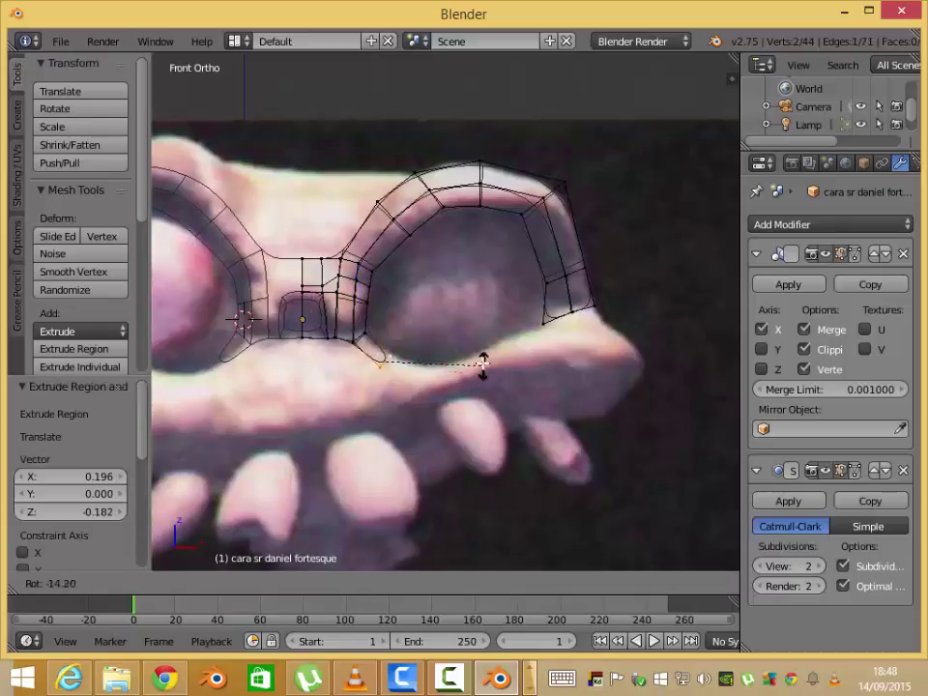
right_click(483, 362)
key("r")
left_click(628, 368)
- Extend the rim strip rightward past the socket with further extrusions
key("g")
key("e")
right_click(679, 370)
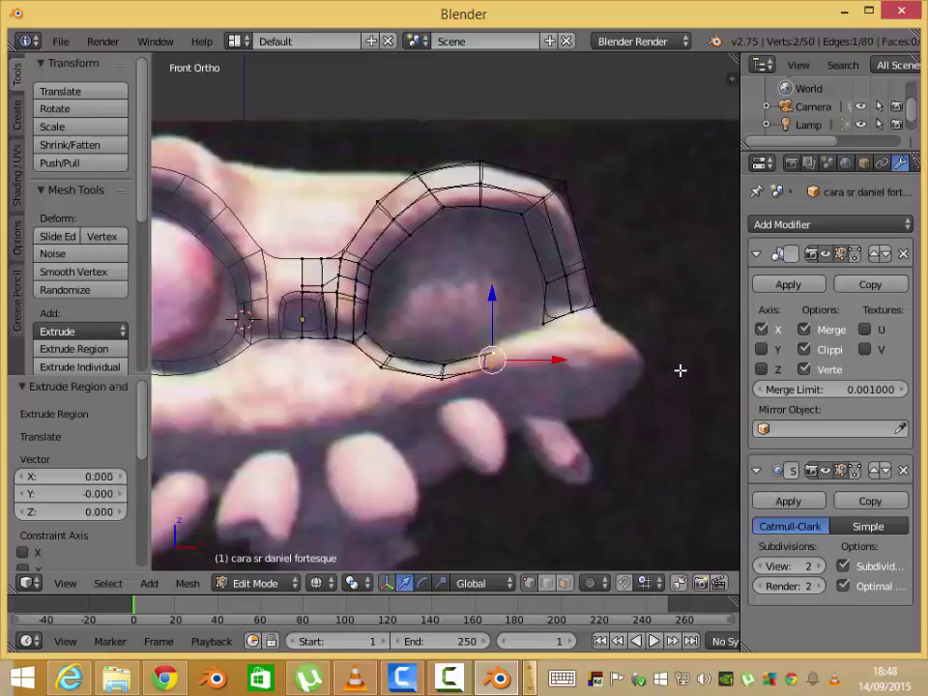
left_click(590, 379)
key("e")
left_click(639, 361)
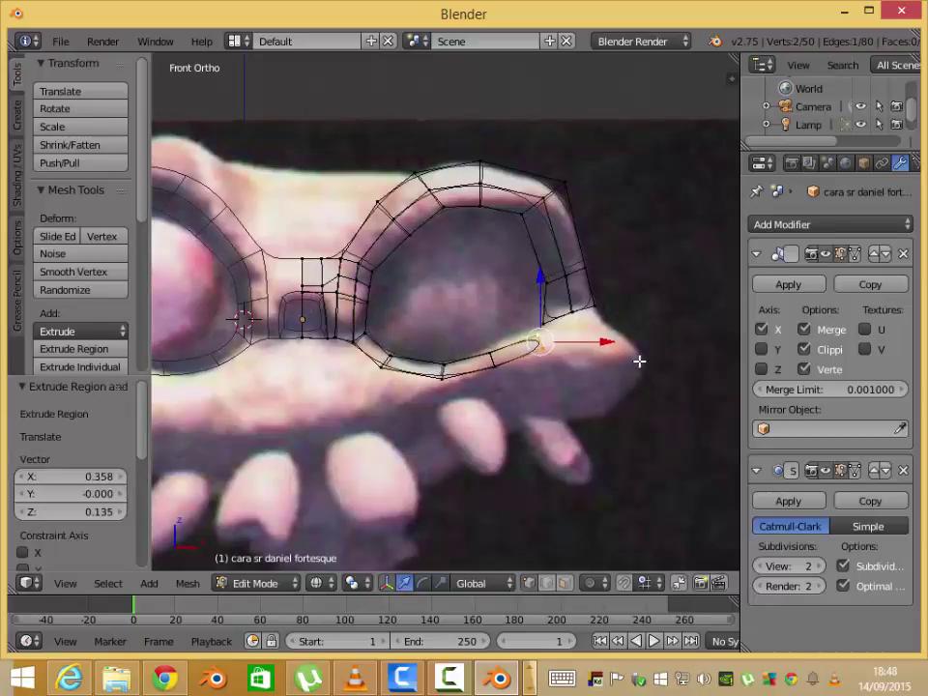
- Move the outer tip vertex down-right and undo an unwanted loop cut
key("s")
left_click(613, 402)
key("g")
left_click(575, 383)
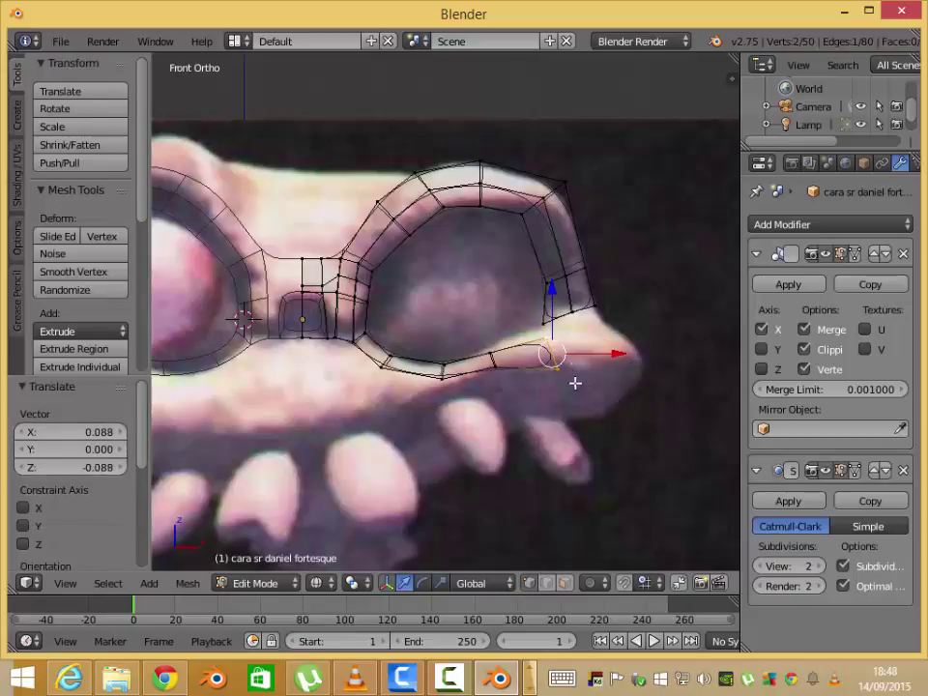
key("ctrl+r")
left_click(544, 355)
key("ctrl+z")
scroll(547, 359, "up", 1)
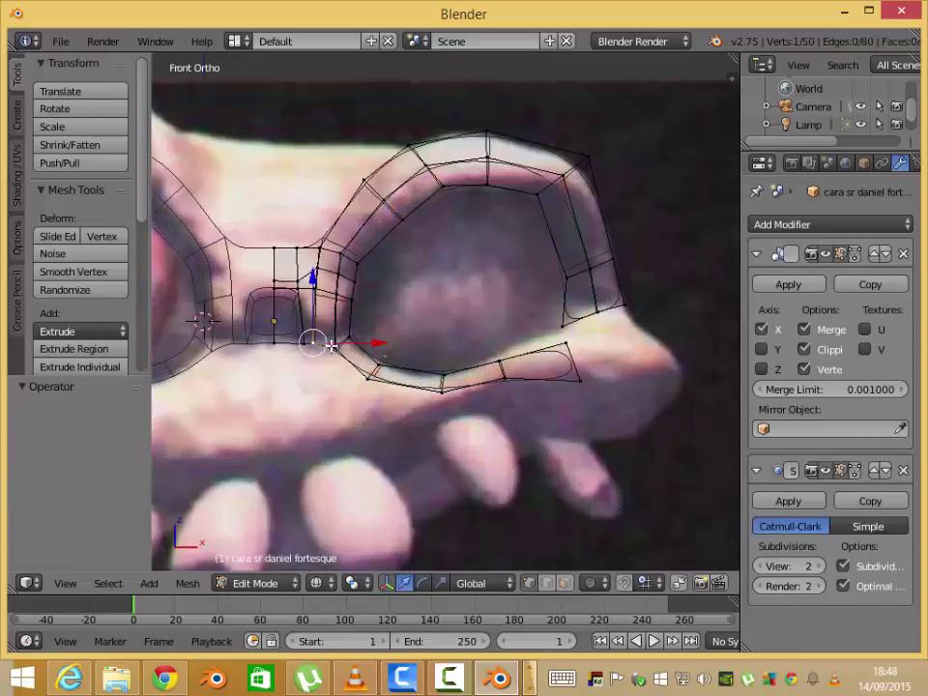
- Extrude a downward segment under the eye and adjust a lower vertex
key("e")
left_click(429, 441)
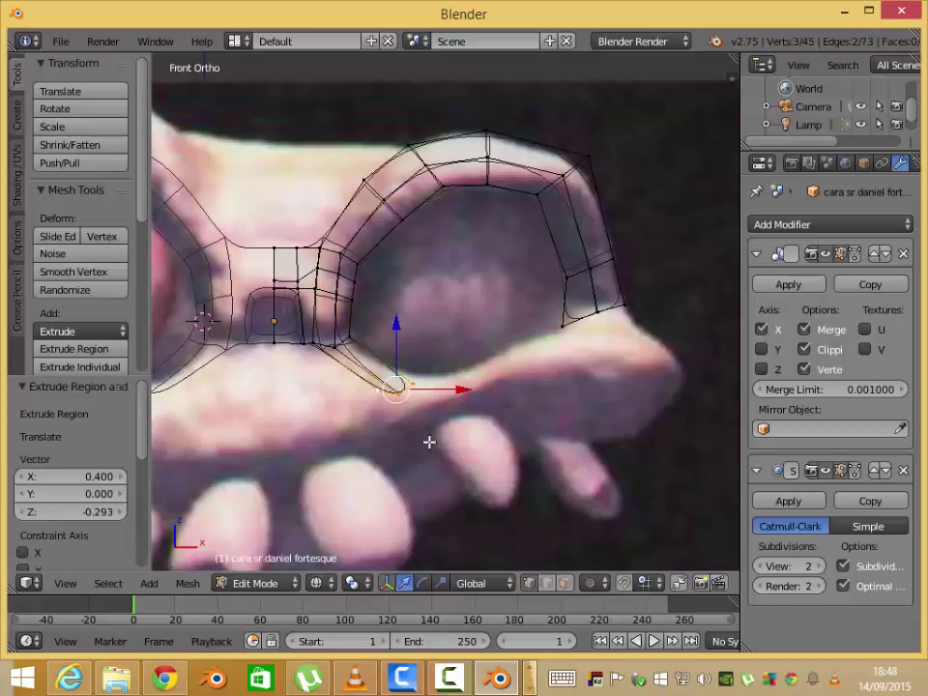
key("r")
left_click(468, 404)
right_click(390, 405)
key("g")
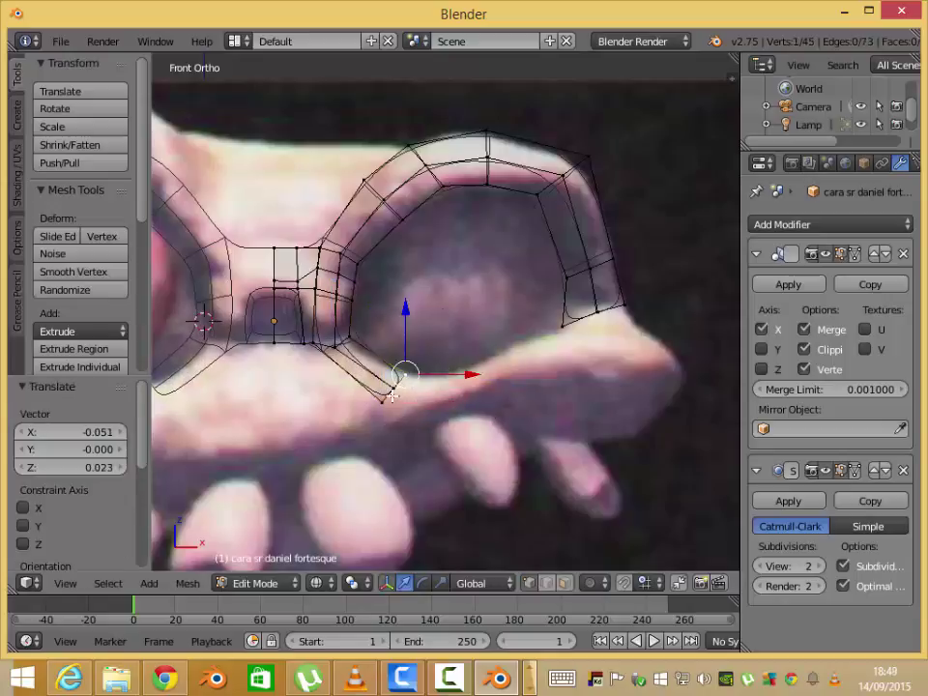
key("e")
left_click(610, 373)
key("g")
left_click(590, 423)
- Extrude the outer edges rightward, rotate them and scale them by 1.351
key("2")
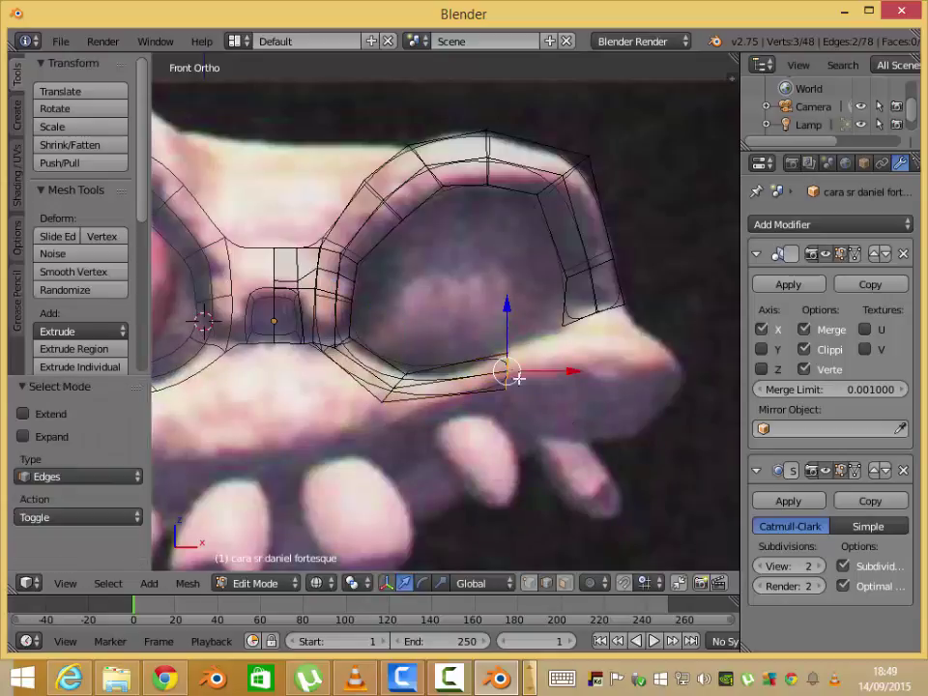
key("e")
left_click(648, 410)
key("r")
left_click(636, 437)
key("s")
left_click(634, 414)
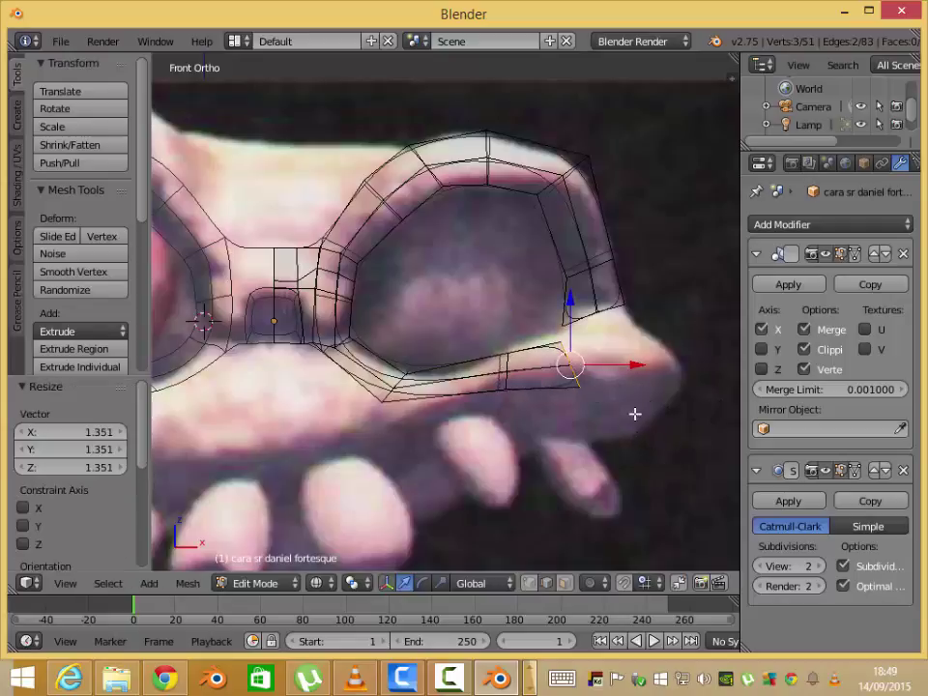
middle_click_drag(634, 414, 595, 417)
key("KP_1")
- Extrude the edges toward the tip and rotate them about -48.9°, undoing a stray face fill
key("z")
key("z")
key("e")
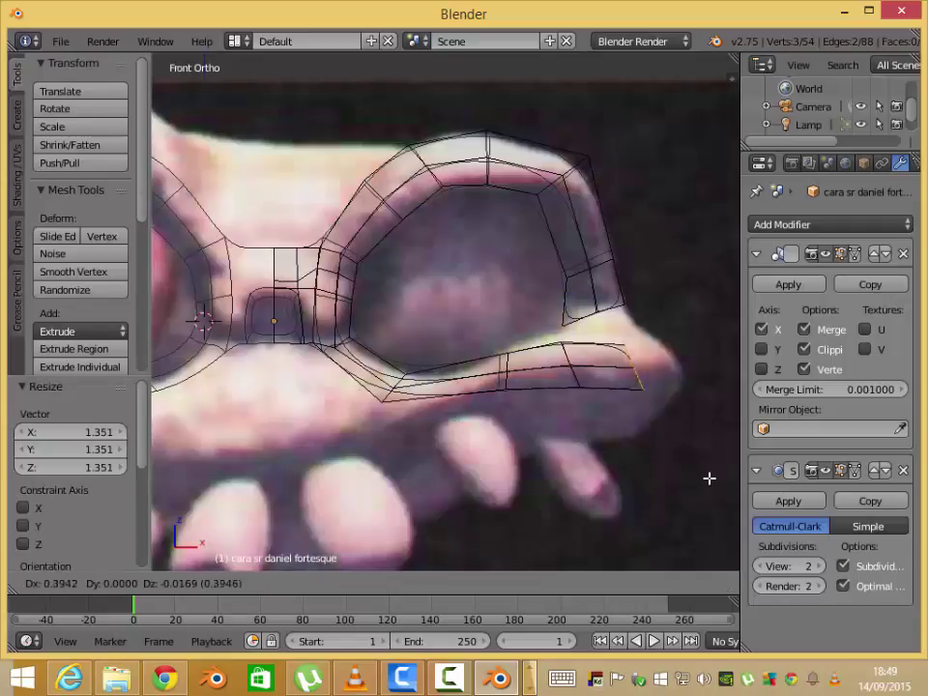
left_click(675, 472)
key("r")
left_click(643, 425)
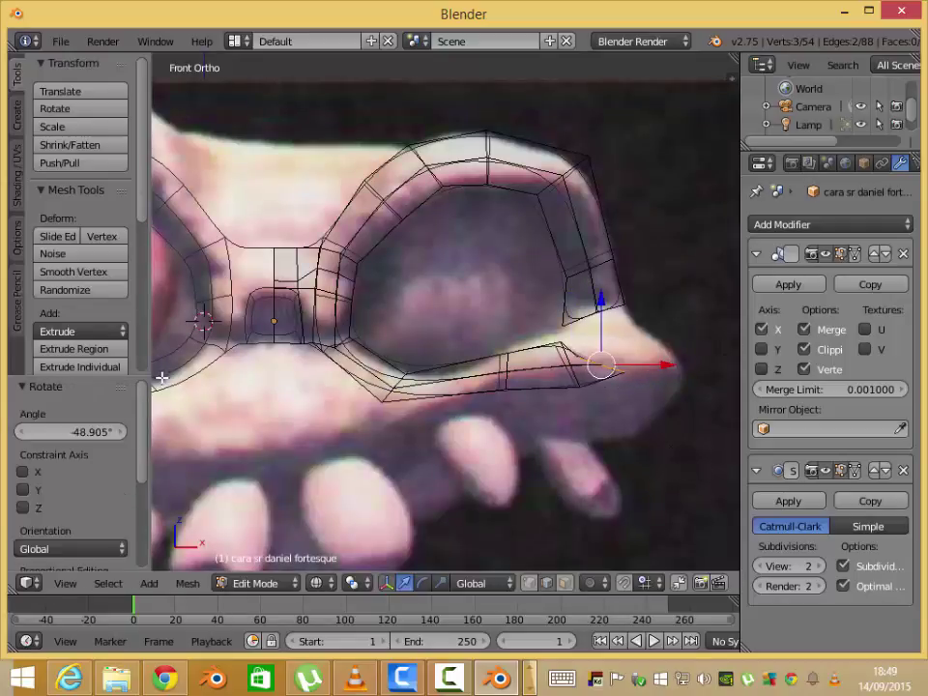
key("g")
right_click(603, 367)
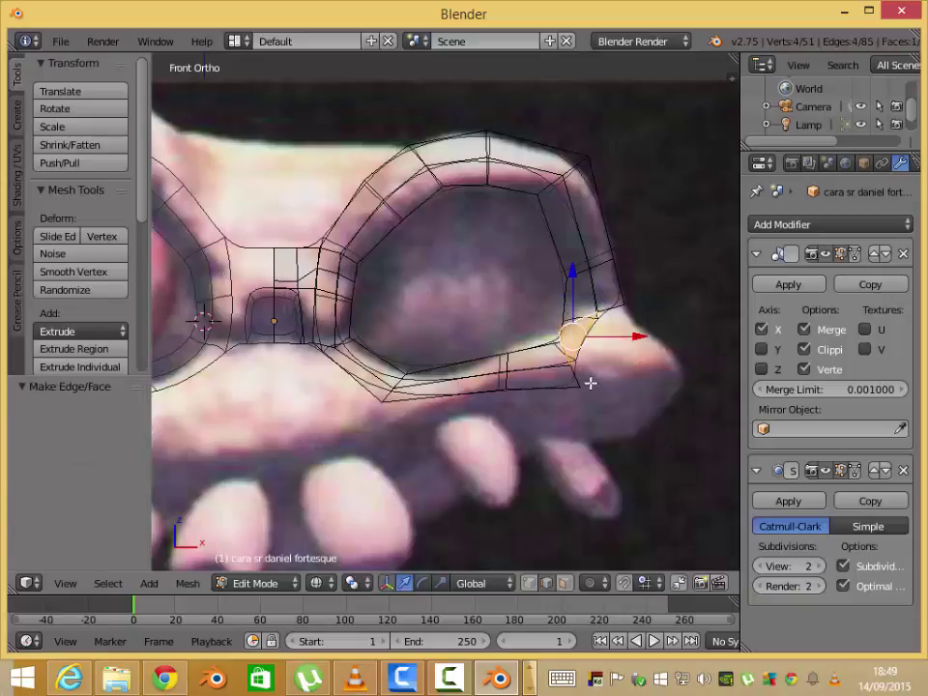
key("ctrl+z")
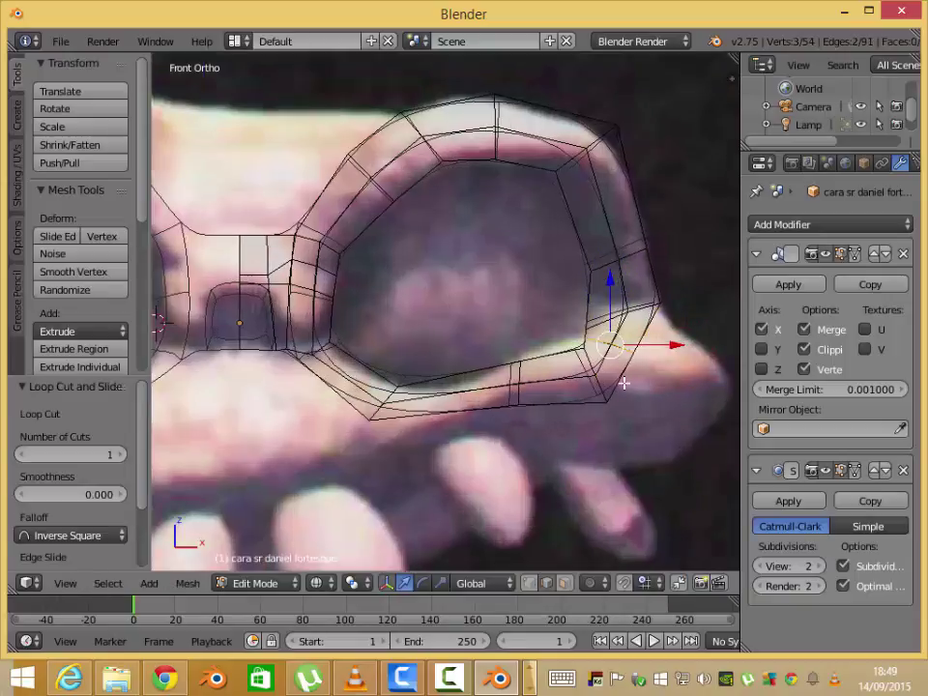
key("ctrl+Tab")
middle_click_drag(622, 378, 607, 397, "shift")
- Grab the pointed tip vertex and neighbouring cheek vertices to sharpen the cheekbone point
right_click(619, 367)
key("g")
left_click(626, 394)
key("g")
left_click(597, 373)
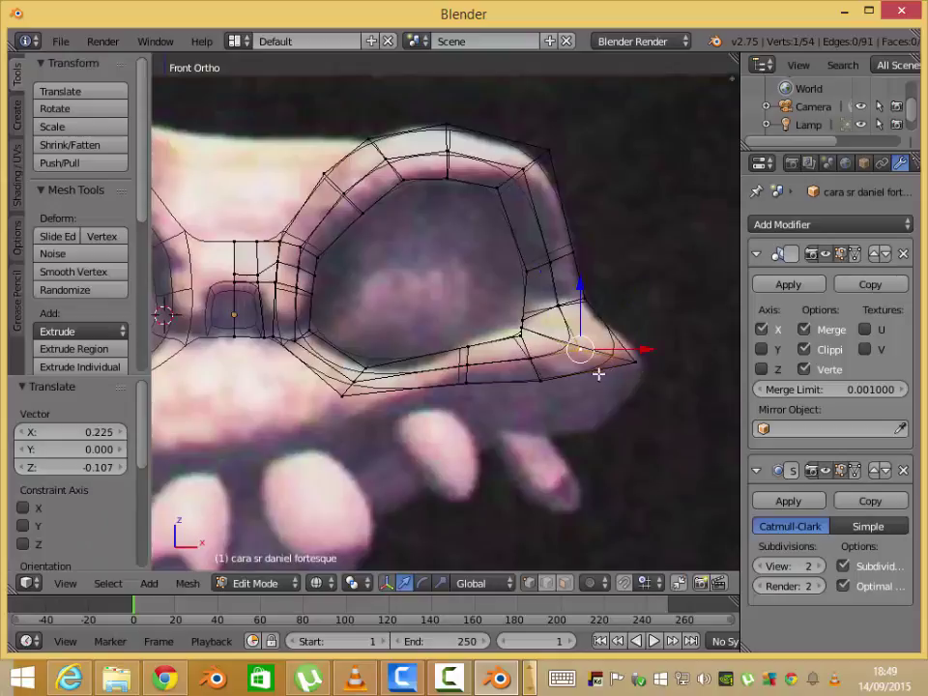
key("g")
left_click(615, 443)
key("g")
left_click(621, 310)
- Adjust the lower cheek vertices under the socket and check the cheek shape
key("g")
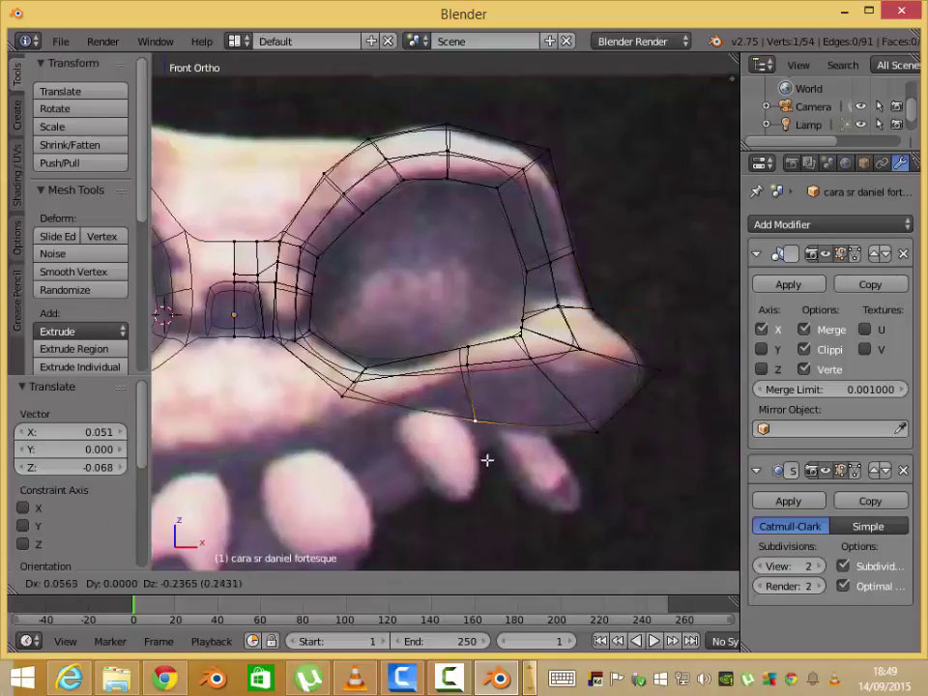
left_click(342, 392)
key("g")
left_click(351, 416)
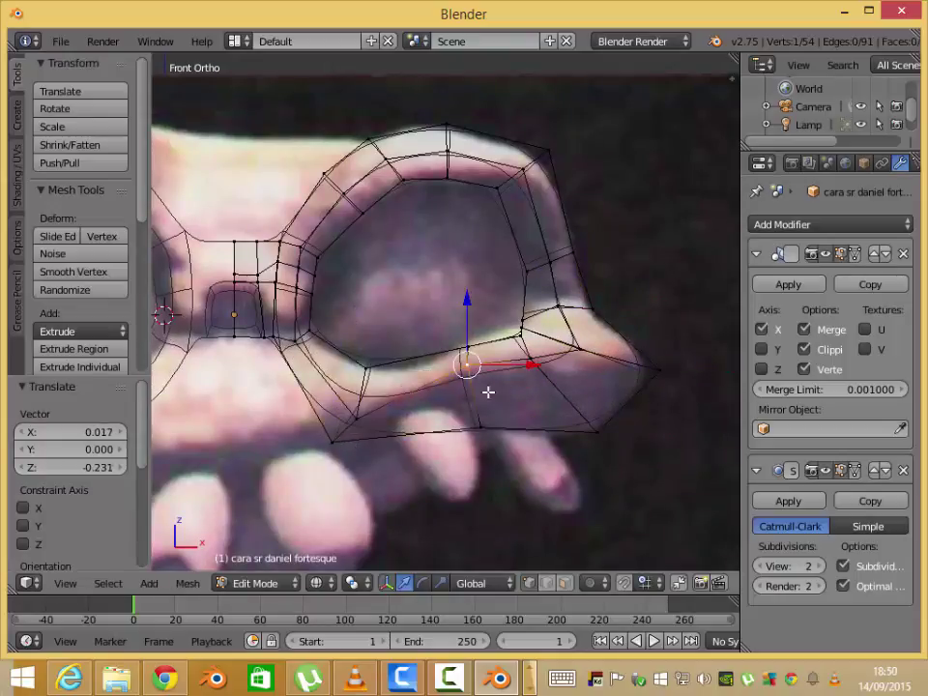
right_click(357, 417)
scroll(323, 401, "down", 1)
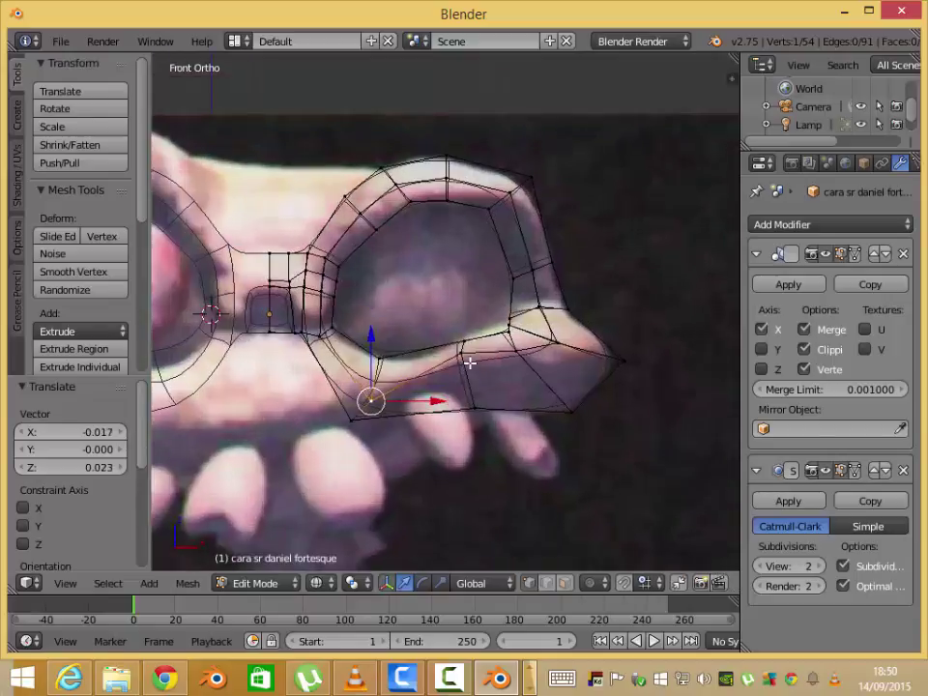
mouse_move(534, 395)
middle_mouse_down()
mouse_move(482, 373)
mouse_move(417, 274)
mouse_move(368, 270)
mouse_move(451, 418)
mouse_move(373, 406)
mouse_move(492, 424)
middle_mouse_up()
- Extrude a new vertex from the edge beneath the right eye socket
key("KP_1")
right_click(482, 333)
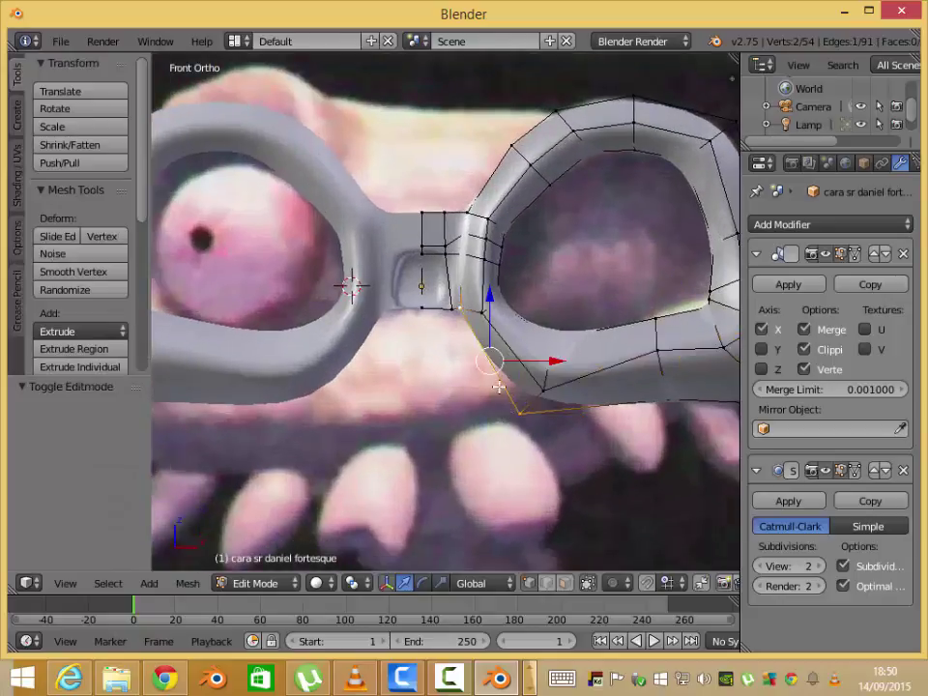
key("z")
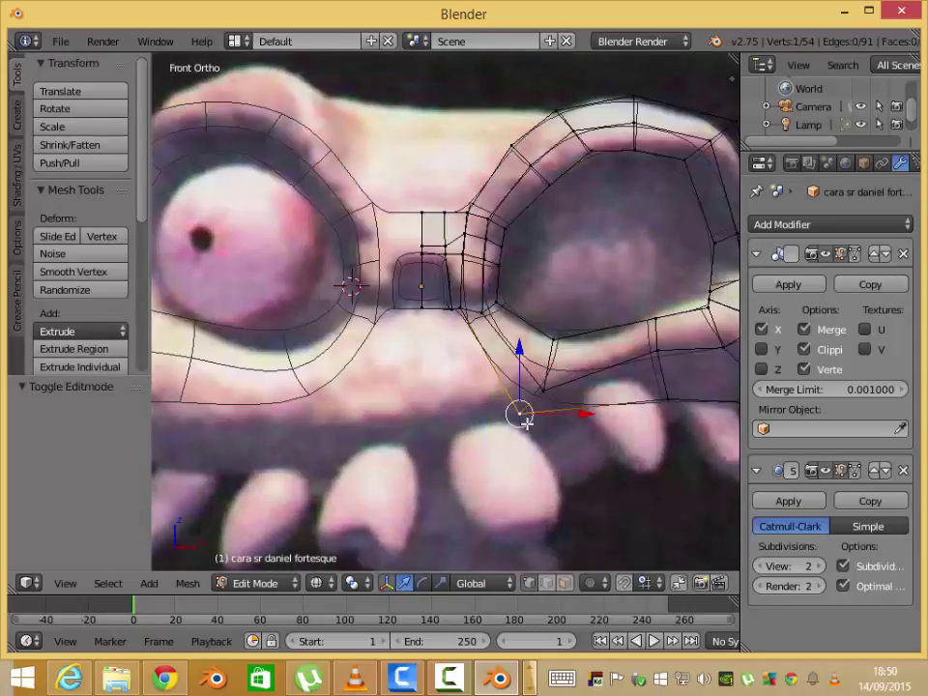
key("e")
left_click(425, 417)
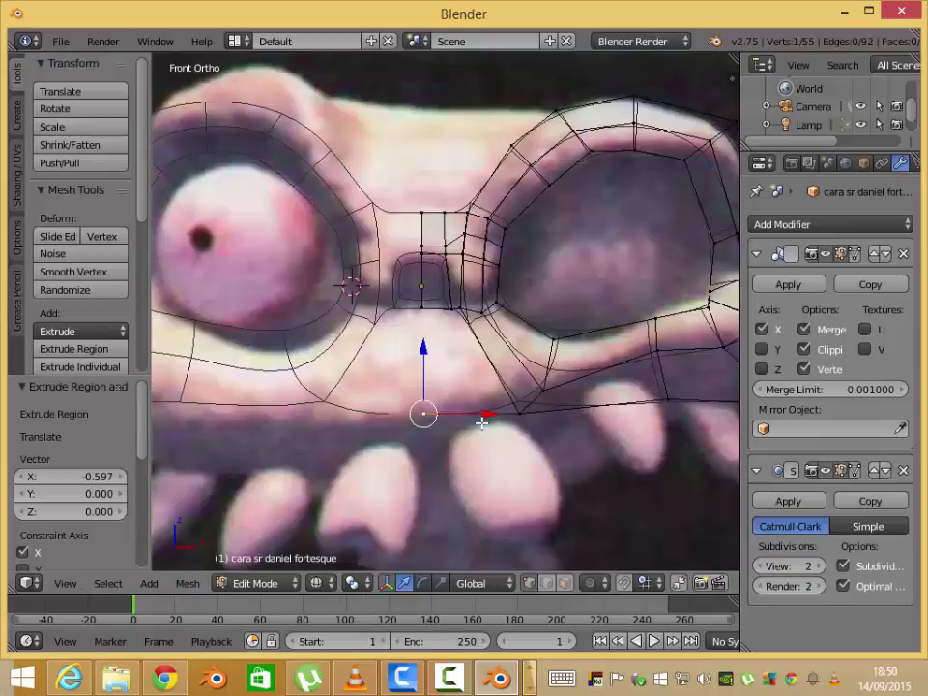
middle_click_drag(435, 434, 450, 420)
- Extrude another vertex sideways and fill a new quad face below the nose bridge
key("ctrl+Tab")
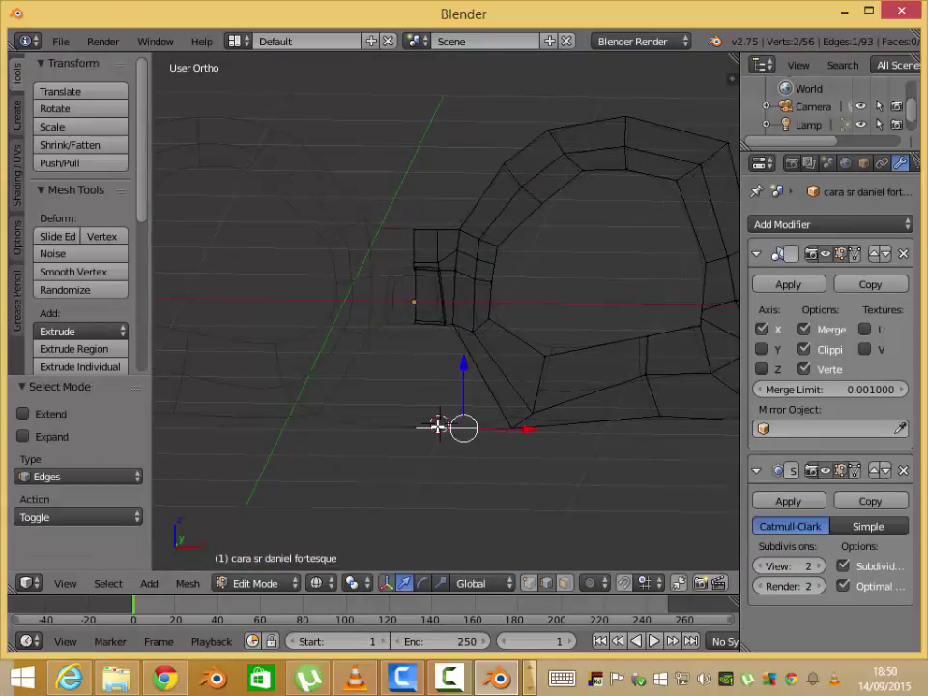
key("f")
key("z")
key("ctrl+z")
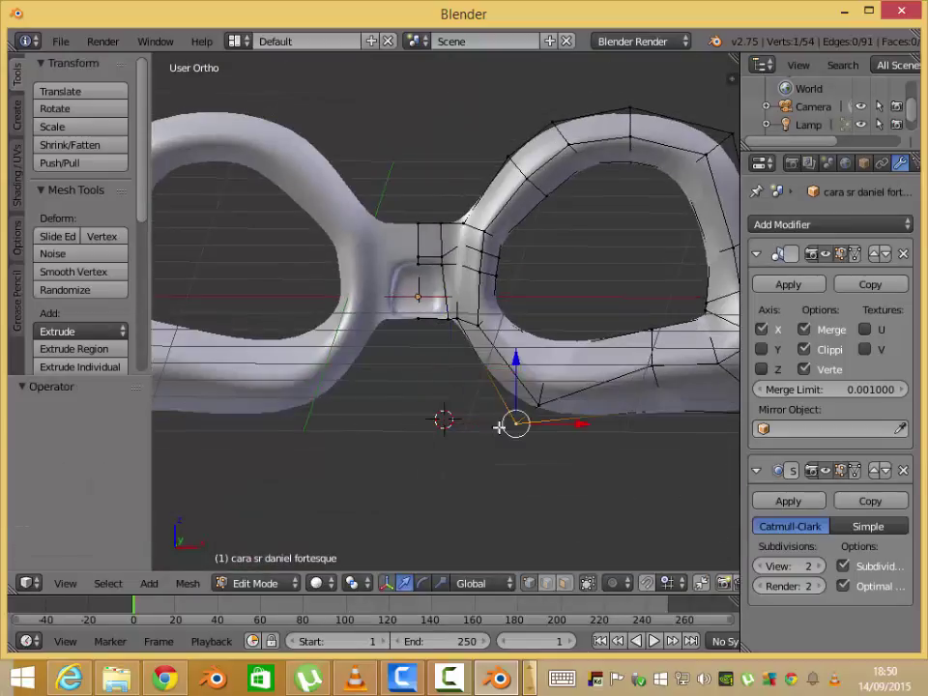
key("KP_1")
key("e")
left_click(425, 420)
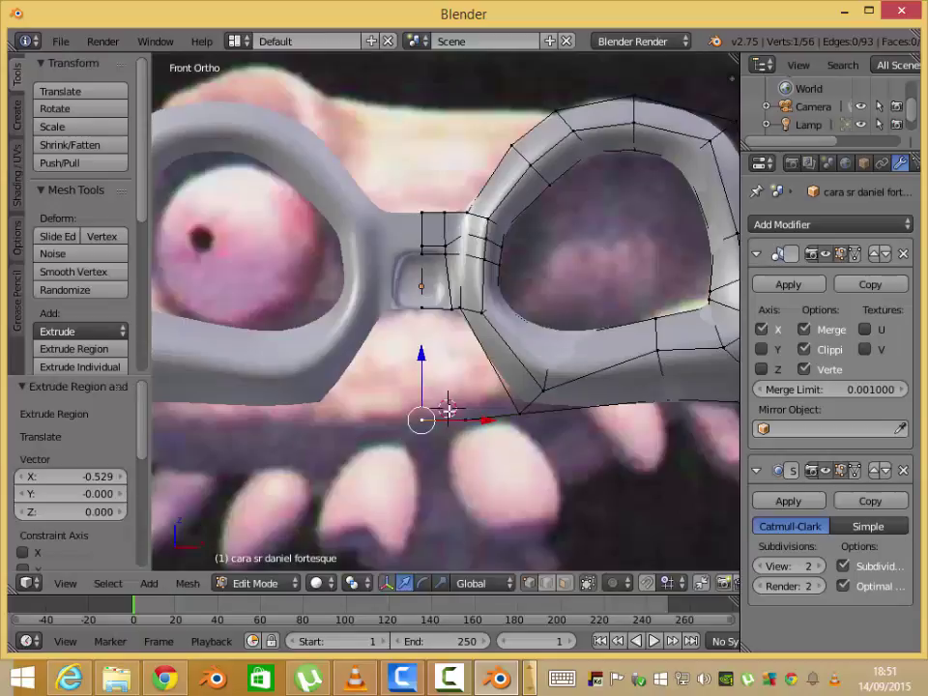
key("ctrl+Tab")
key("f")
- Add an edge loop through the nose bridge and cheek, then push it back along Y
mouse_move(512, 386)
middle_mouse_down()
mouse_move(481, 414)
mouse_move(501, 375)
mouse_move(473, 348)
mouse_move(474, 443)
middle_mouse_up()
key("ctrl+r")
left_click(516, 346)
key("g")
key("y")
left_click(459, 309)
mouse_move(458, 309)
middle_mouse_down()
mouse_move(404, 310)
mouse_move(410, 364)
mouse_move(425, 383)
middle_mouse_up()
- Move a cheek-edge vertex upward to match the reference, then deselect everything
key("Tab")
key("Tab")
key("KP_1")
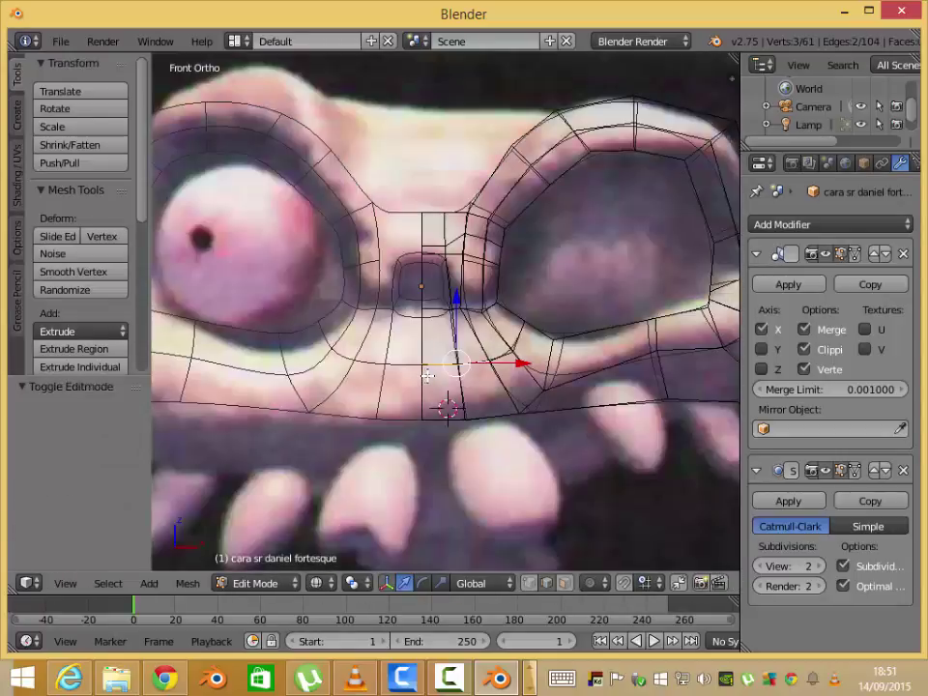
key("z")
scroll(427, 375, "down", 1)
scroll(434, 374, "down", 2)
right_click(532, 364)
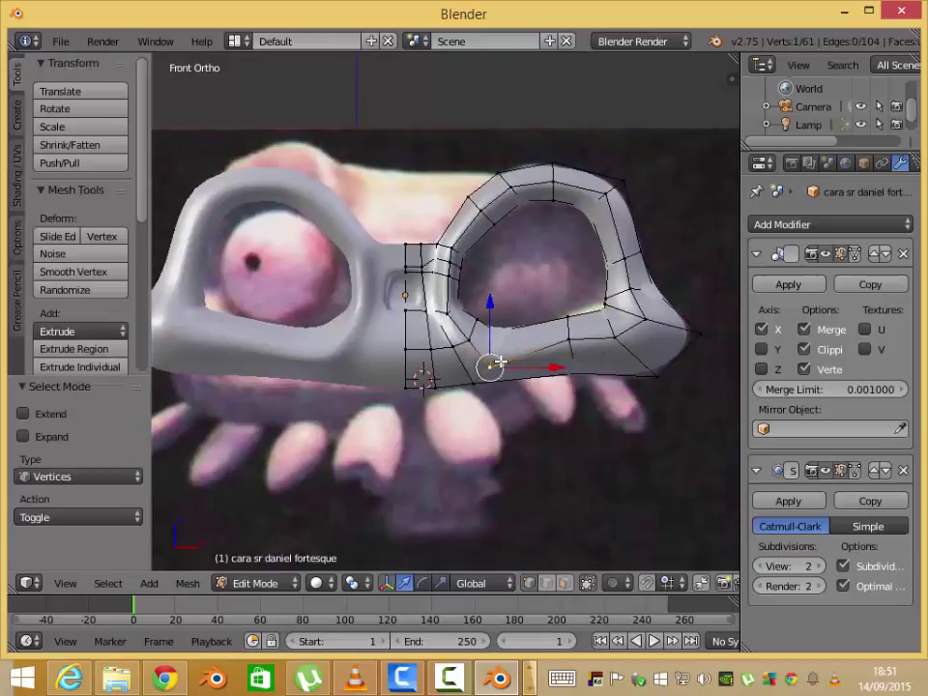
key("g")
left_click(477, 272)
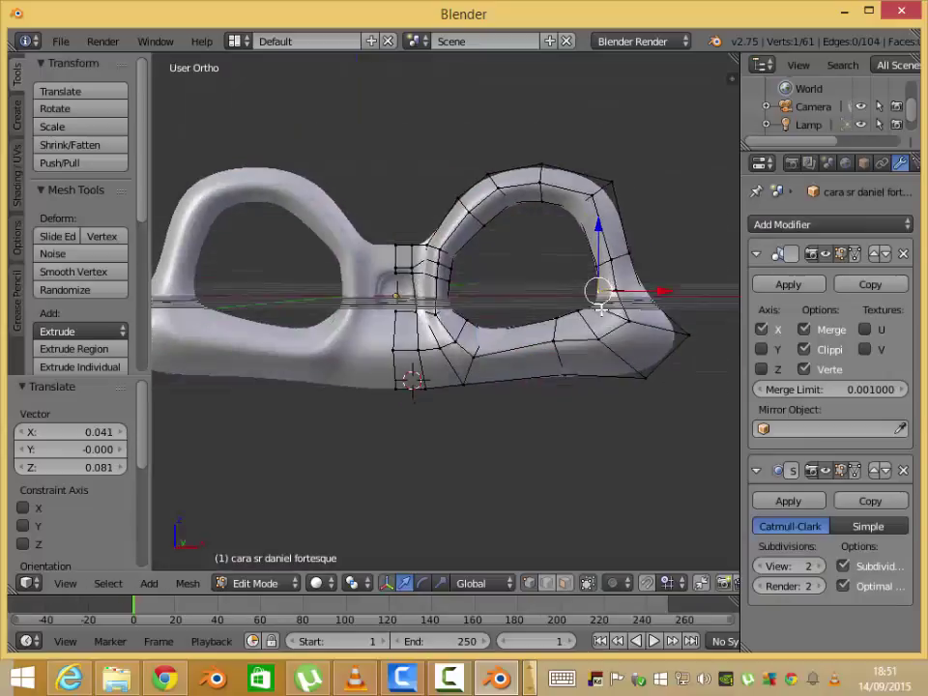
key("a")
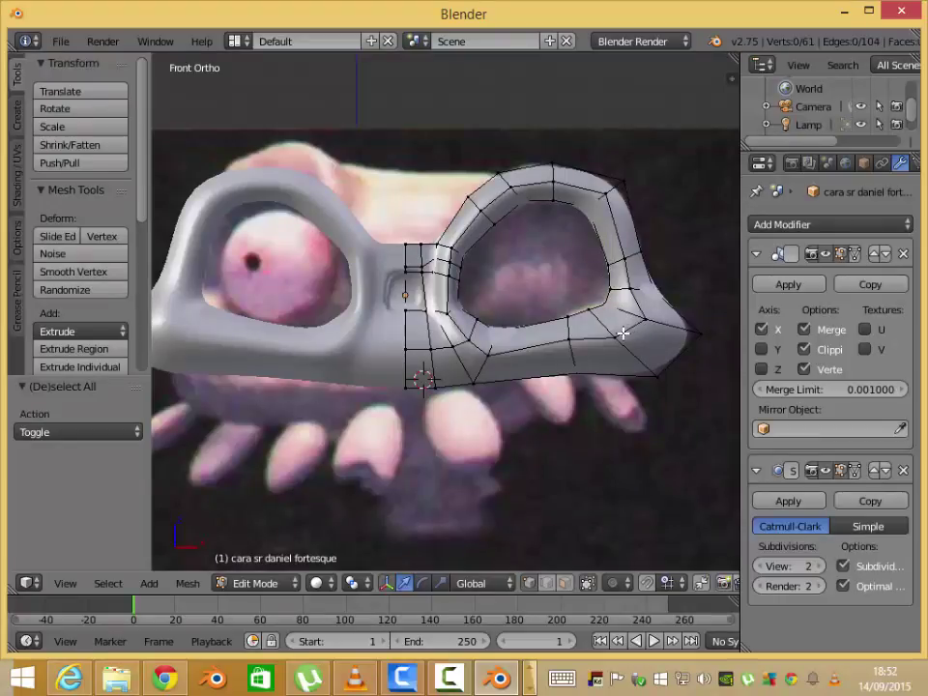
- Extrude the outer edge loop in the side view and scale it slightly smaller
key("KP_3")
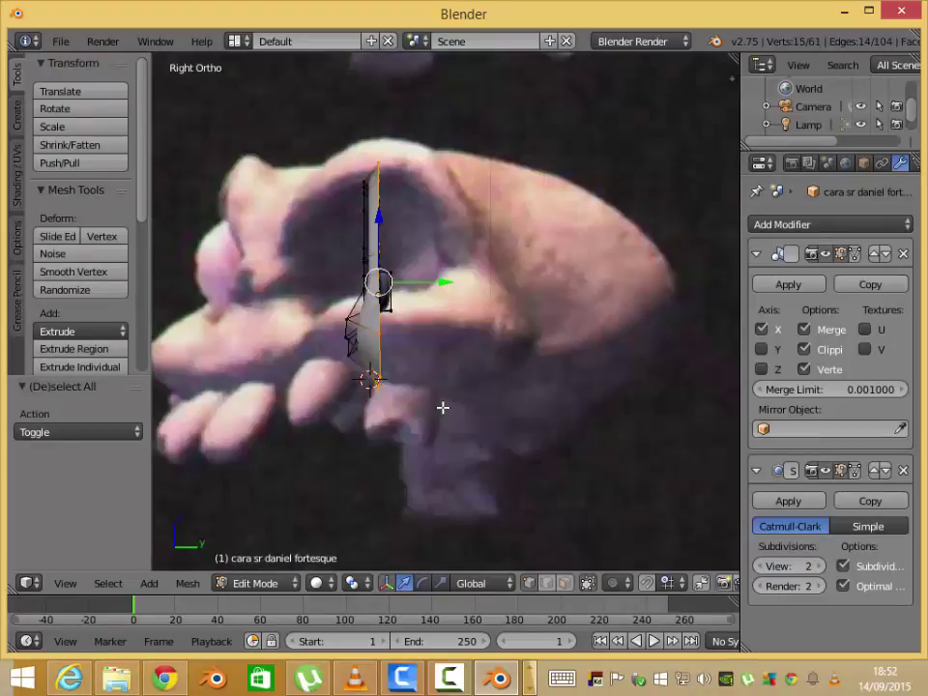
key("e")
left_click(477, 405)
key("s")
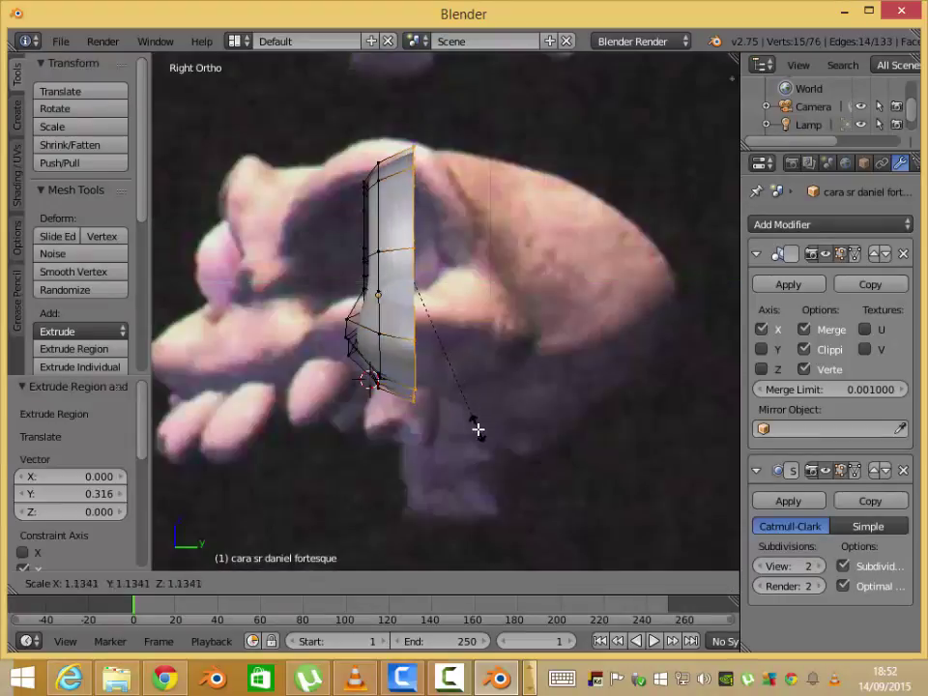
left_click(476, 429)
middle_click_drag(477, 429, 505, 382)
key("KP_1")
key("s")
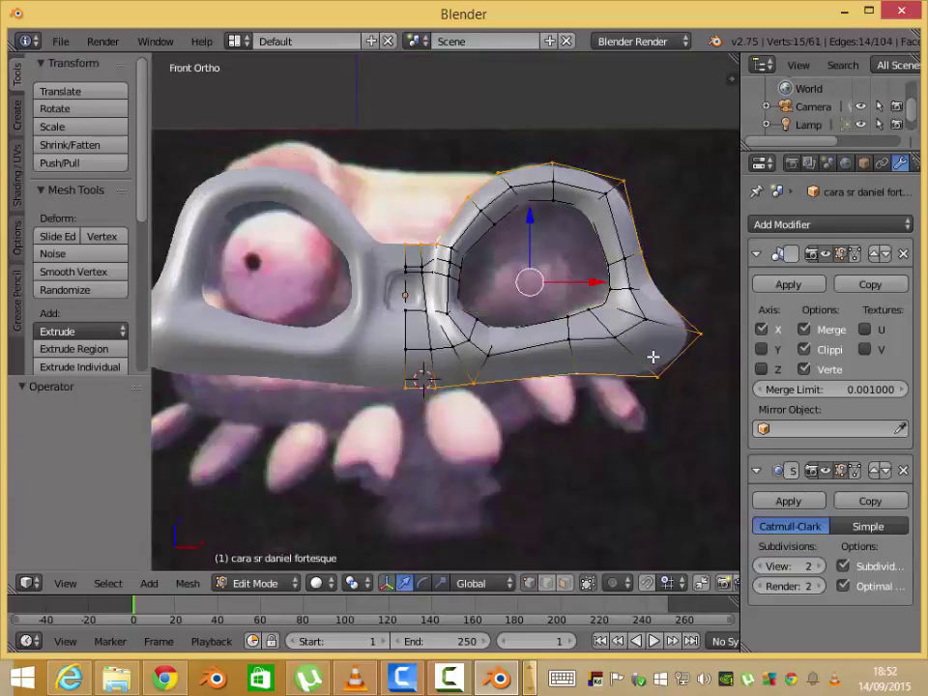
left_click(658, 406)
- Extrude the edge loop back in depth again and scale it to 1.054
key("KP_3")
key("e")
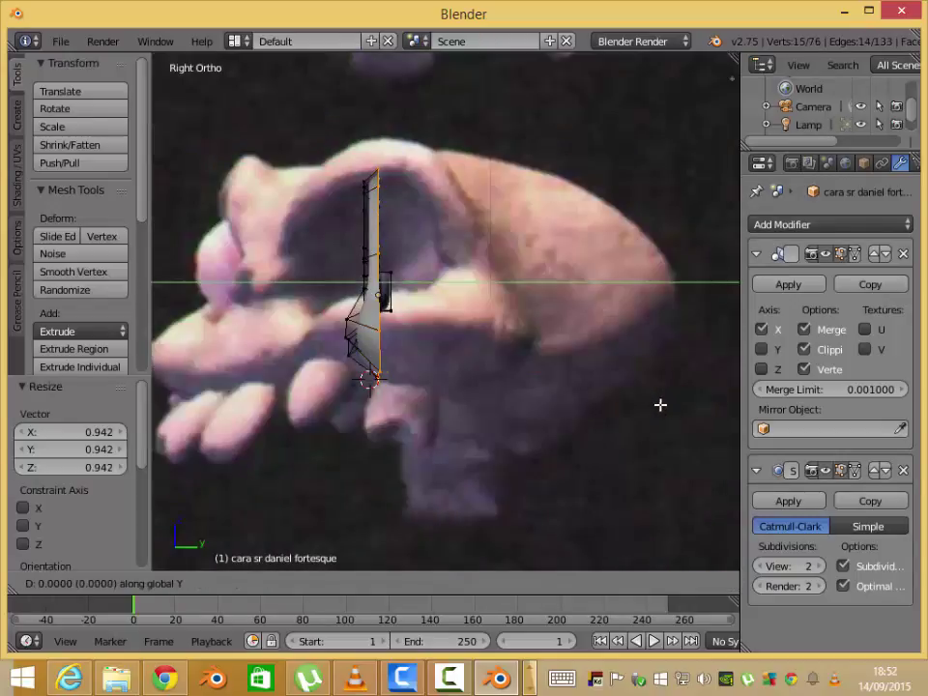
left_click(685, 406)
key("KP_1")
key("s")
left_click(400, 398)
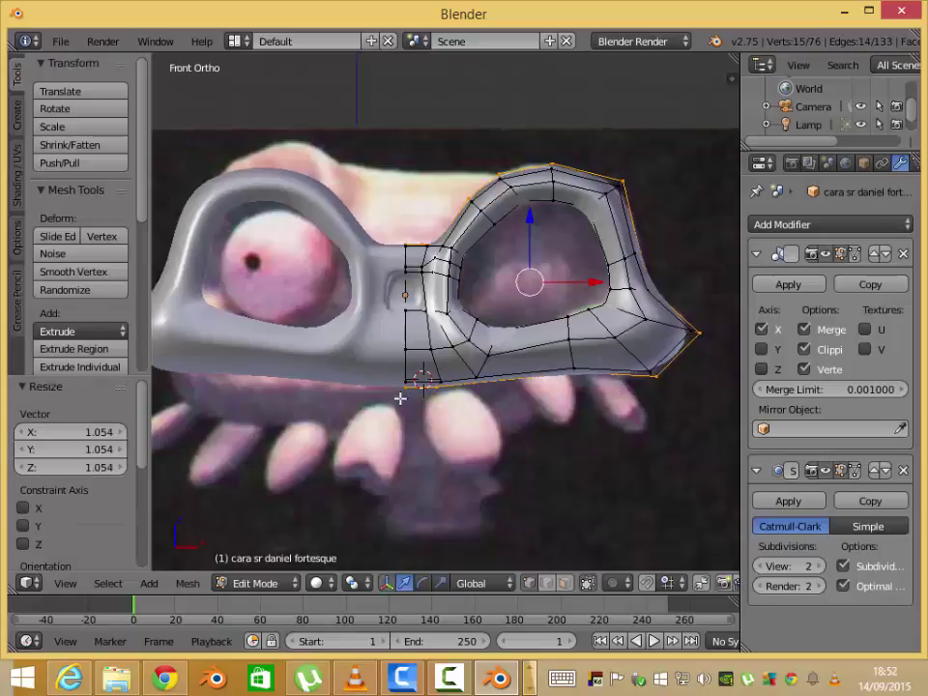
middle_click_drag(426, 400, 437, 367)
- Lower the bottom vertices along Z, then pull them down and outward
key("KP_1")
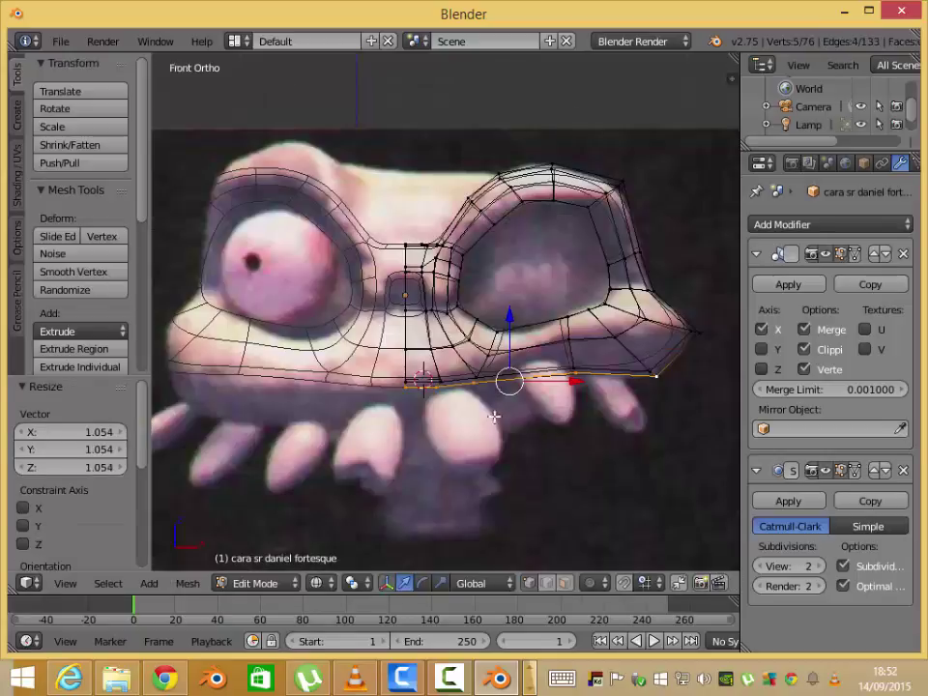
key("g")
key("z")
left_click(460, 400)
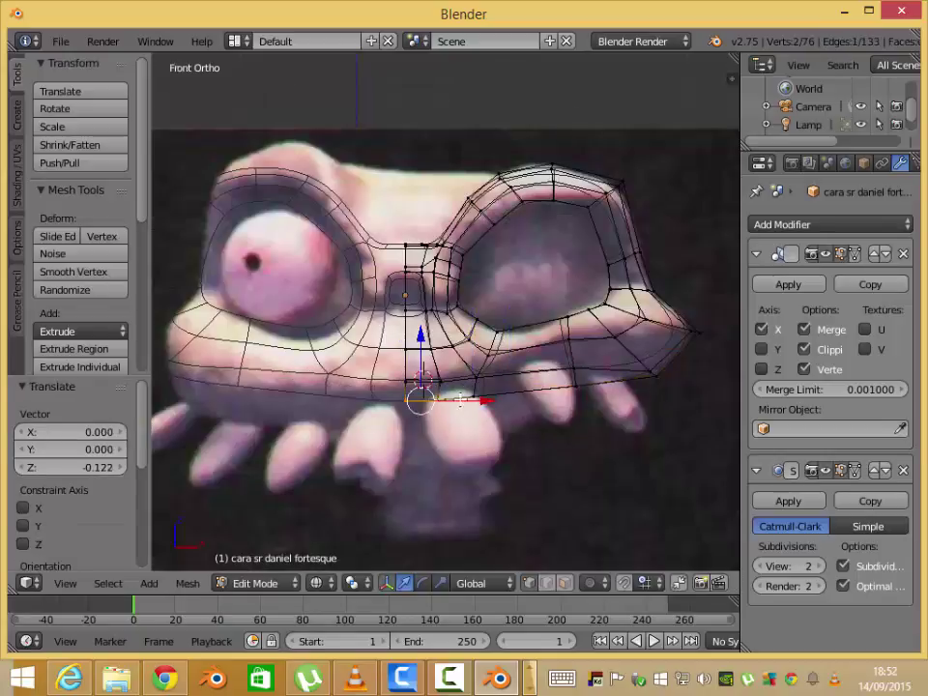
key("g")
left_click(472, 440)
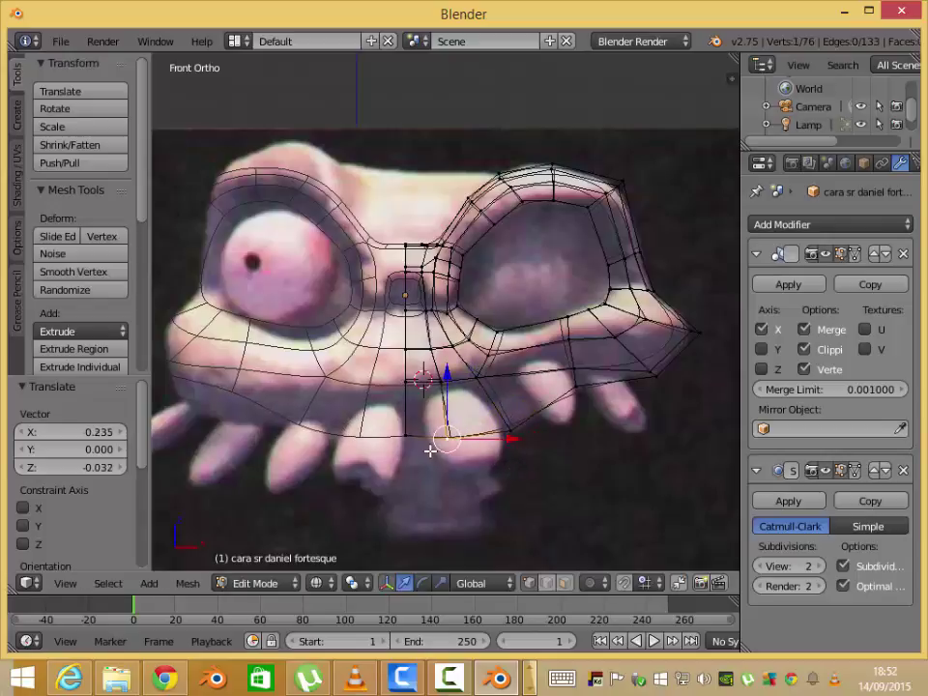
scroll(499, 366, "up", 1)
key("KP_6")
key("KP_6")
key("KP_1")
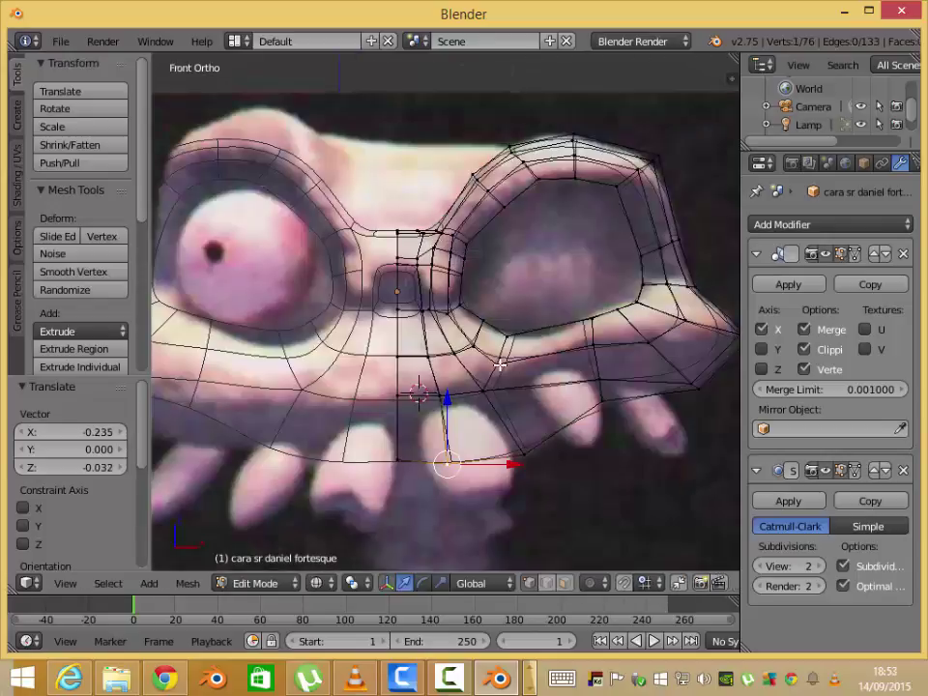
- Shift the selected vertices sideways and push them back along Y
key("g")
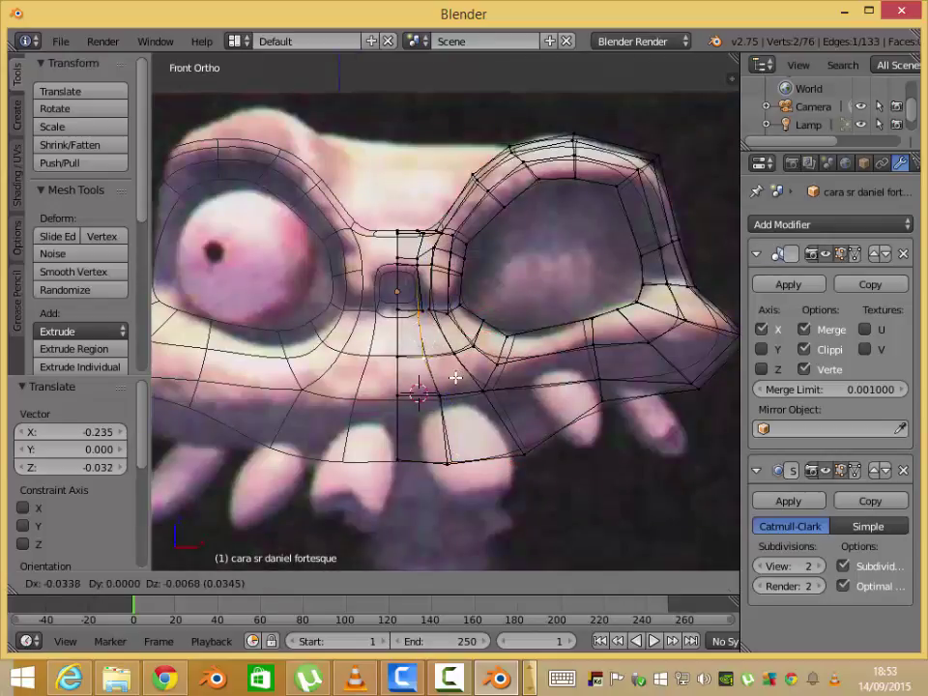
left_click(465, 351)
middle_click_drag(465, 351, 425, 348)
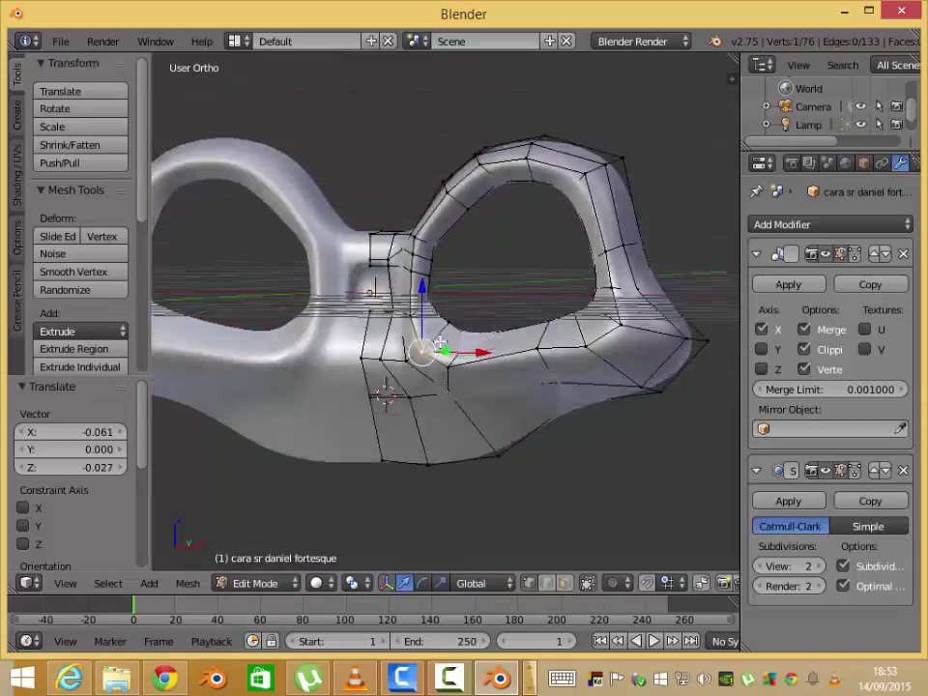
scroll(415, 167, "up", 3)
key("g")
key("y")
left_click(438, 179)
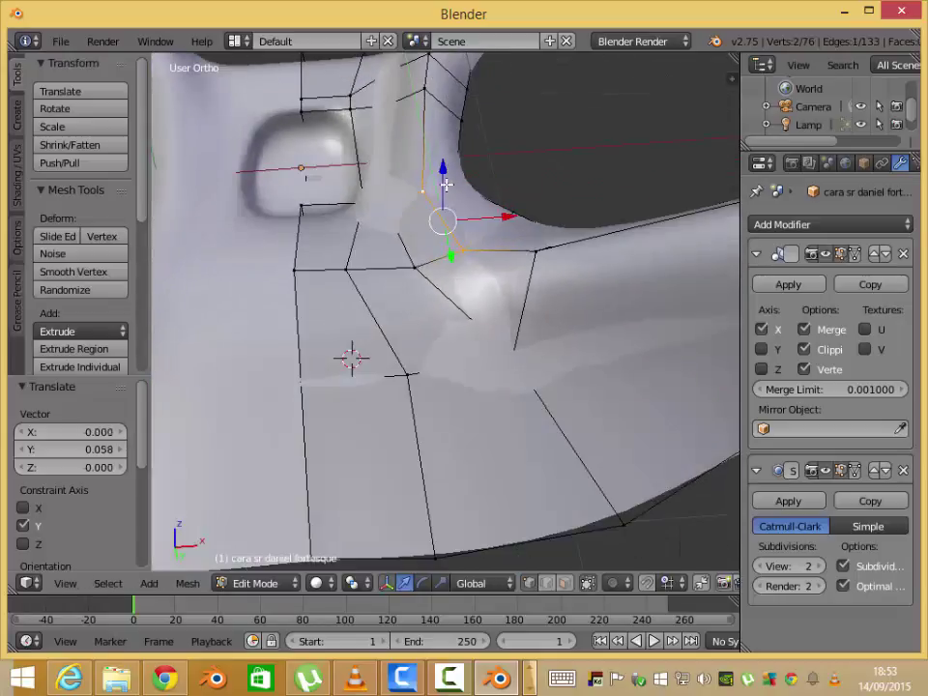
- Preview the smooth shape in Object Mode, then return to Edit Mode
key("Tab")
scroll(569, 410, "down", 5)
middle_click_drag(570, 410, 644, 437)
key("KP_1")
scroll(553, 437, "up", 5)
key("Tab")
middle_click_drag(552, 437, 452, 426)
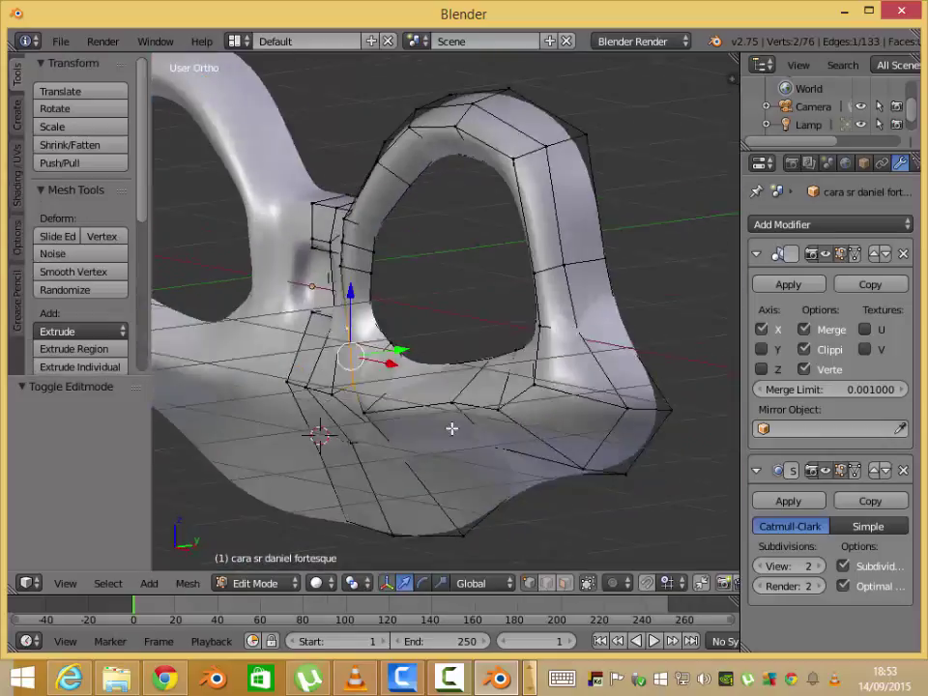
- Try a loop cut around the eye hole, then undo it
key("ctrl+r")
left_click(321, 431)
mouse_move(507, 340)
middle_mouse_down()
mouse_move(553, 379)
mouse_move(426, 474)
mouse_move(541, 435)
mouse_move(611, 424)
mouse_move(583, 367)
mouse_move(698, 405)
middle_mouse_up()
key("ctrl+z")
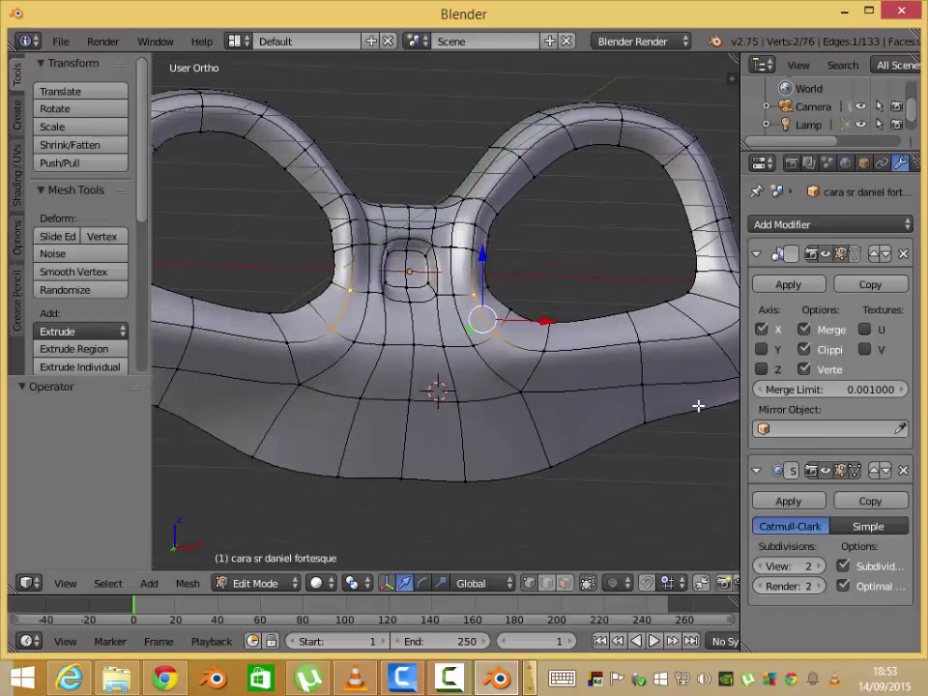
key("KP_1")
scroll(468, 392, "down", 2)
mouse_move(466, 399)
middle_mouse_down()
mouse_move(333, 416)
mouse_move(414, 404)
middle_mouse_up()
key("KP_1")
- Add a horizontal loop cut across the lower face and move the loop 0.350 along Y
key("ctrl+r")
left_click(437, 387)
right_click(437, 387)
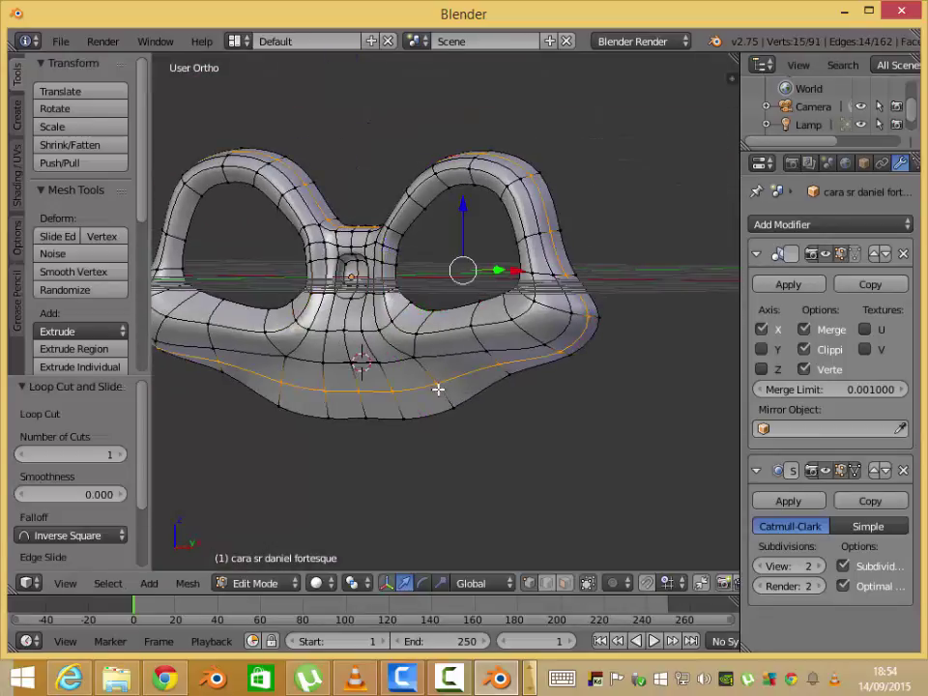
key("KP_1")
middle_click_drag(551, 379, 343, 464)
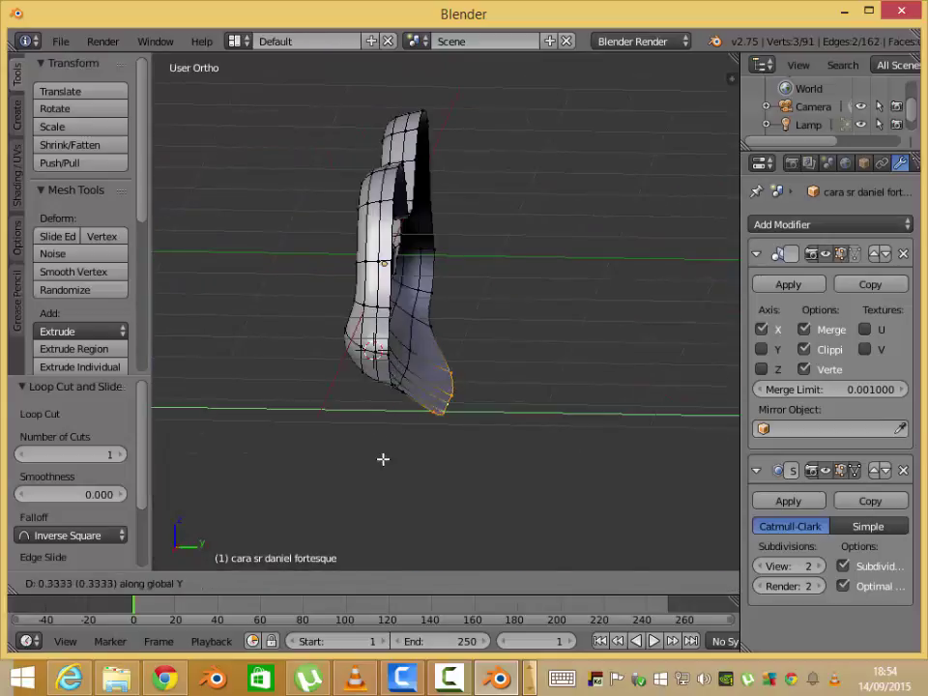
left_click(383, 459)
key("KP_1")
scroll(476, 352, "up", 2)
mouse_move(373, 379)
middle_mouse_down()
mouse_move(582, 387)
mouse_move(452, 334)
middle_mouse_up()
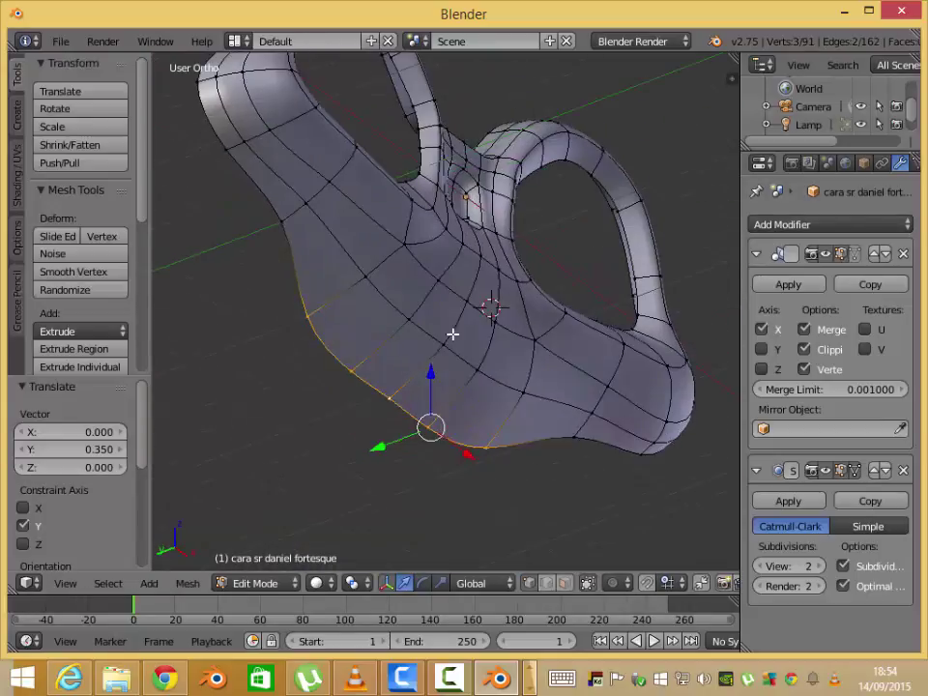
- Push a single lower-edge vertex back in depth and adjust the lower edge
right_click(392, 290)
middle_click_drag(392, 290, 565, 466)
key("g")
key("y")
left_click(415, 482)
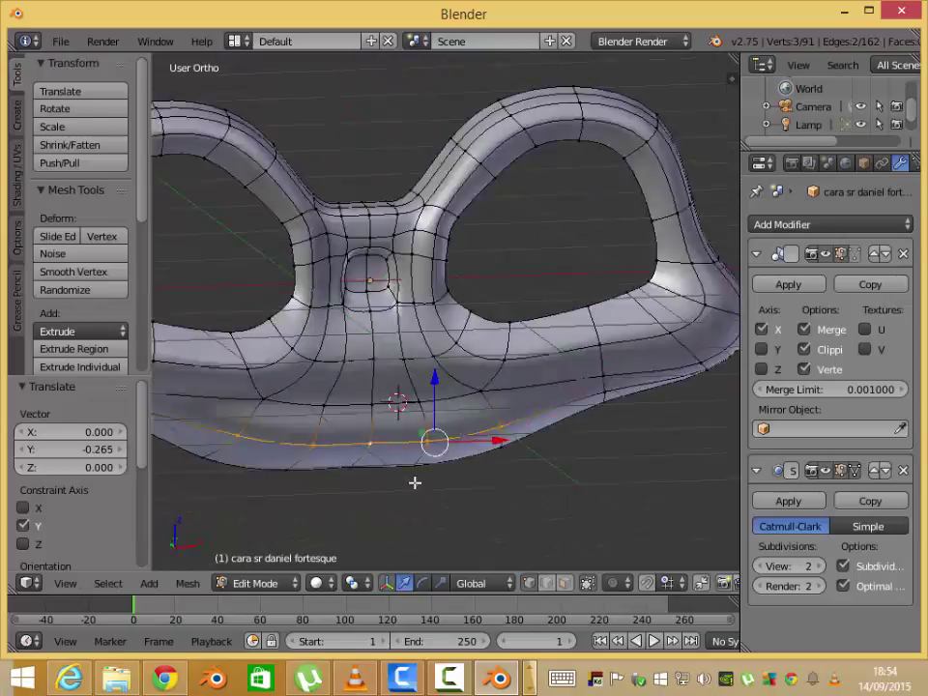
key("KP_1")
scroll(357, 428, "up", 2)
key("g")
left_click(400, 440)
mouse_move(400, 441)
middle_mouse_down()
mouse_move(234, 441)
mouse_move(239, 413)
middle_mouse_up()
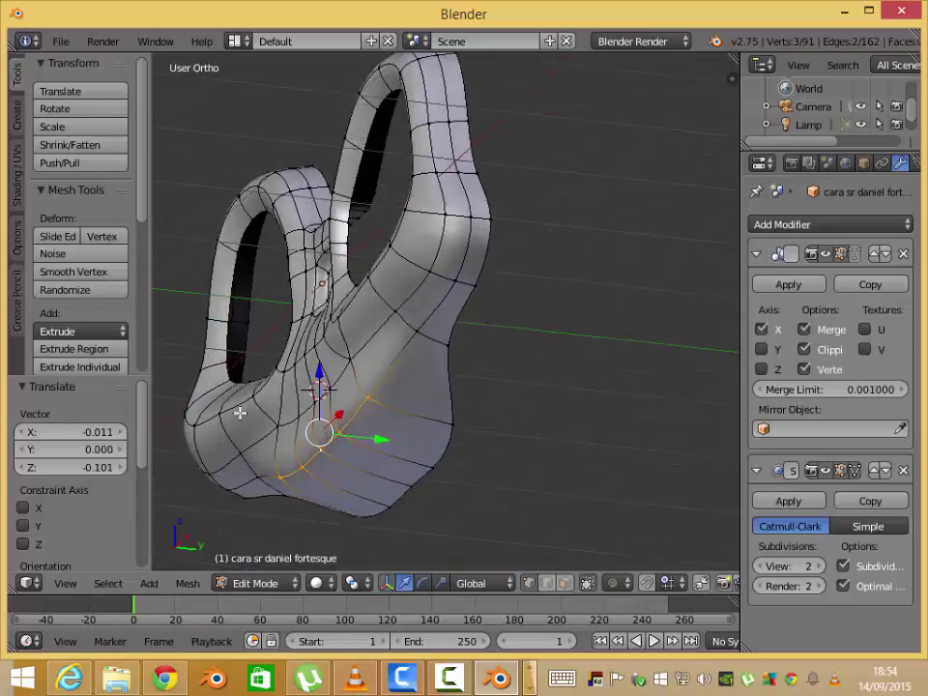
- Move the bottom edge loop to -0.271 along Y so the jaw curves inward
key("g")
key("y")
left_click(416, 482)
mouse_move(415, 482)
middle_mouse_down()
mouse_move(446, 482)
mouse_move(412, 459)
middle_mouse_up()
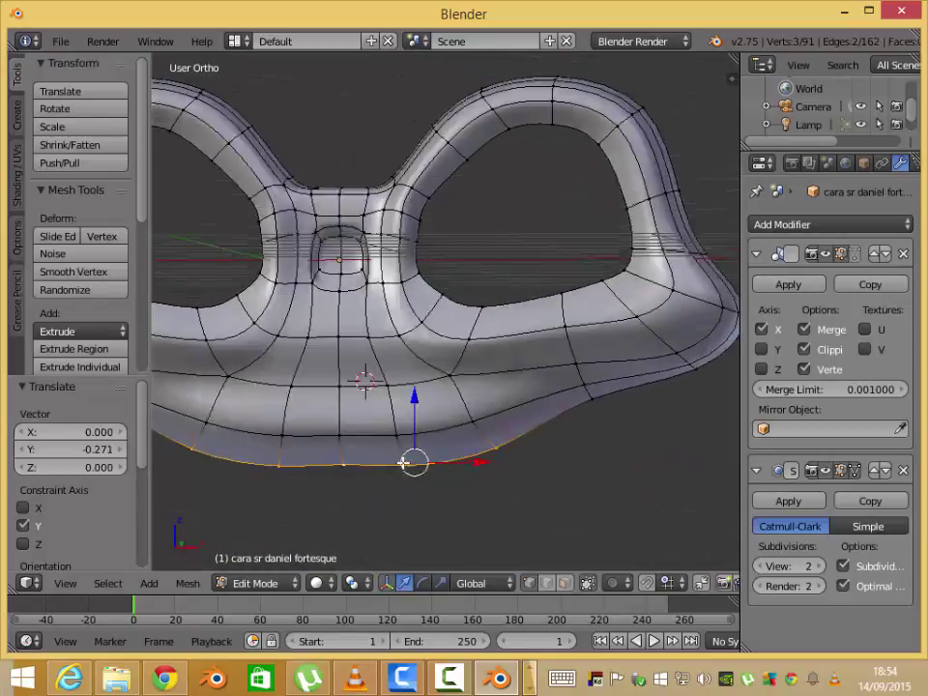
key("KP_1")
scroll(419, 445, "down", 2)
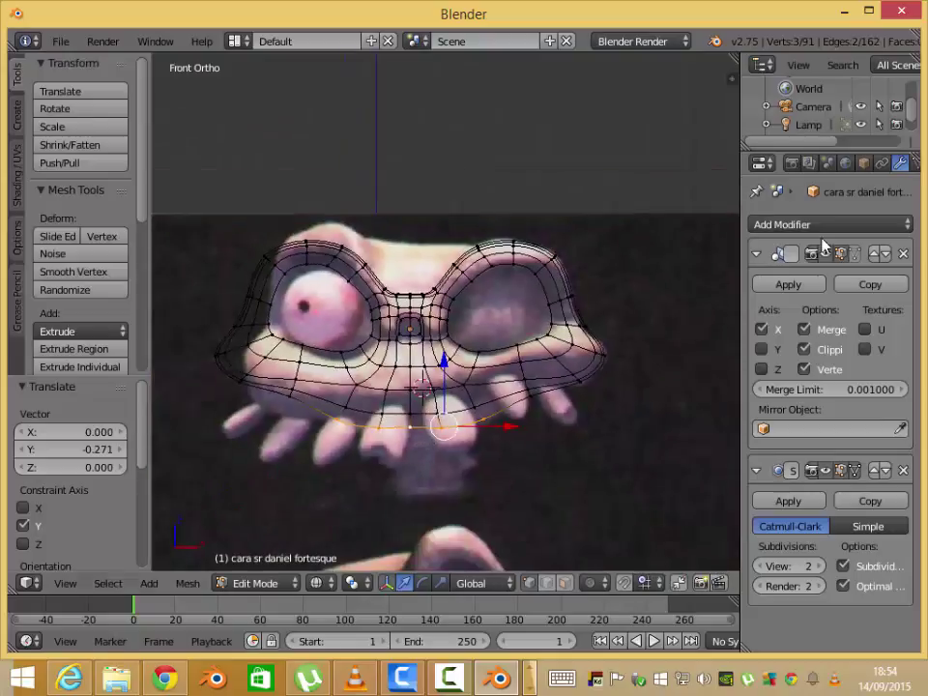
- Apply the mirror to make both halves real geometry, then soften the brow with proportional editing
left_click(787, 285)
key("Tab")
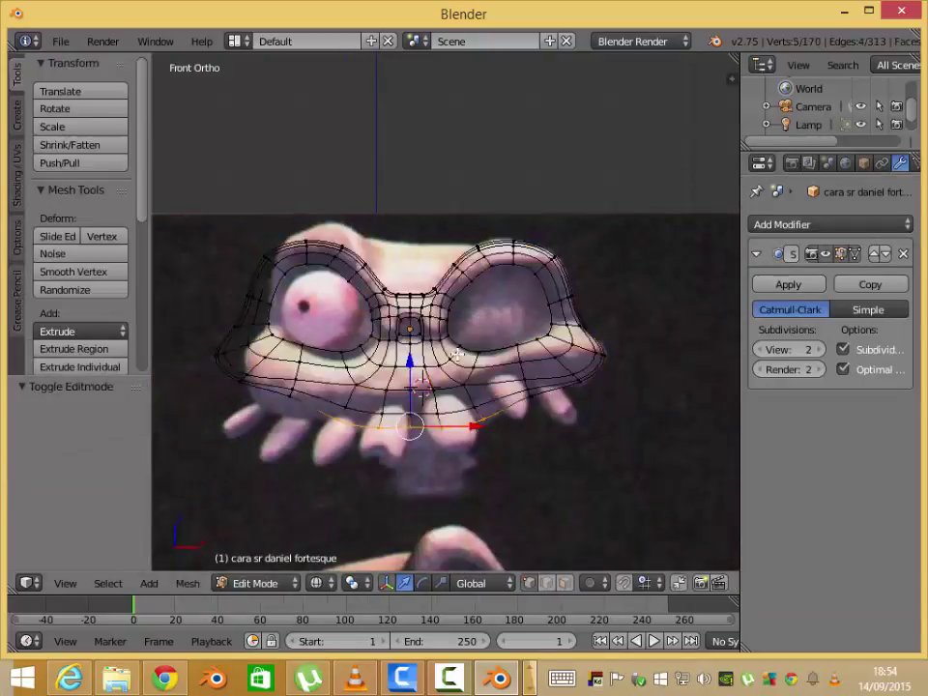
scroll(431, 286, "up", 3)
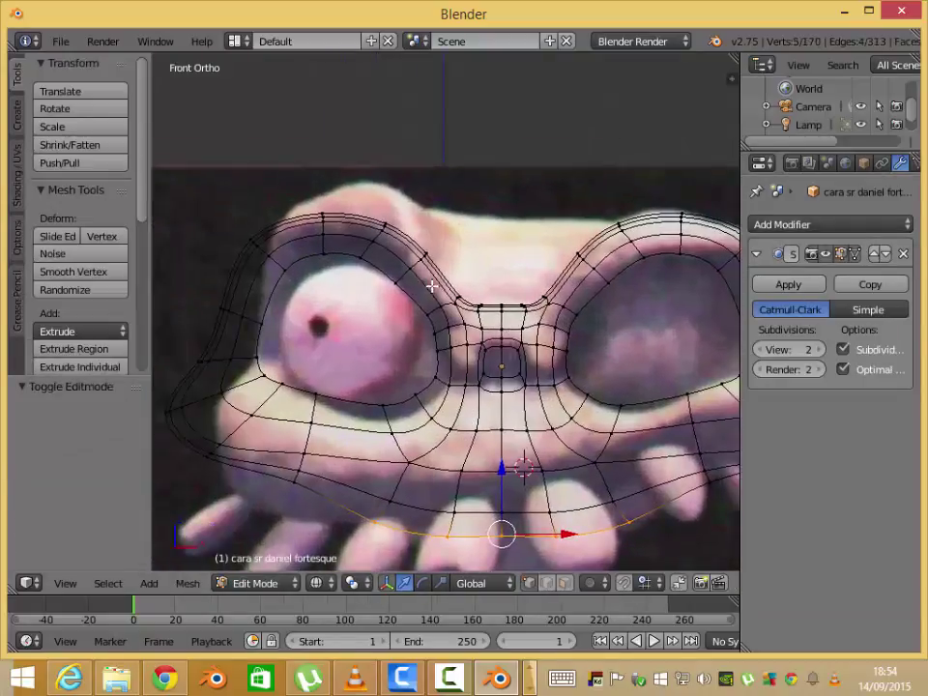
key("g")
left_click(370, 207)
- Reposition the top vertices and a five-vertex group along the brow ridge
key("a")
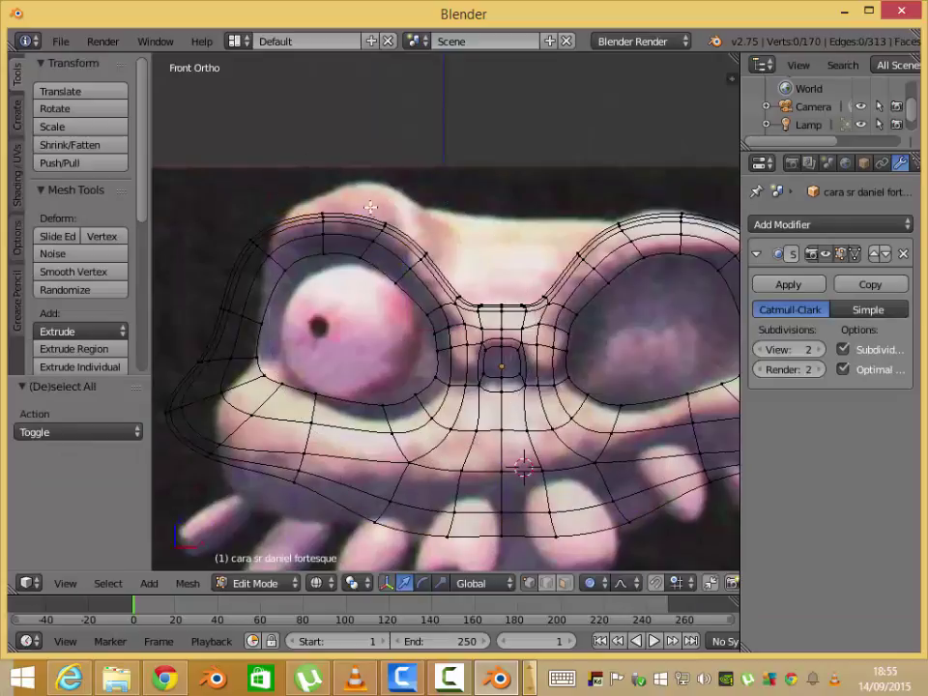
key("g")
left_click(387, 208)
right_click(427, 237)
key("g")
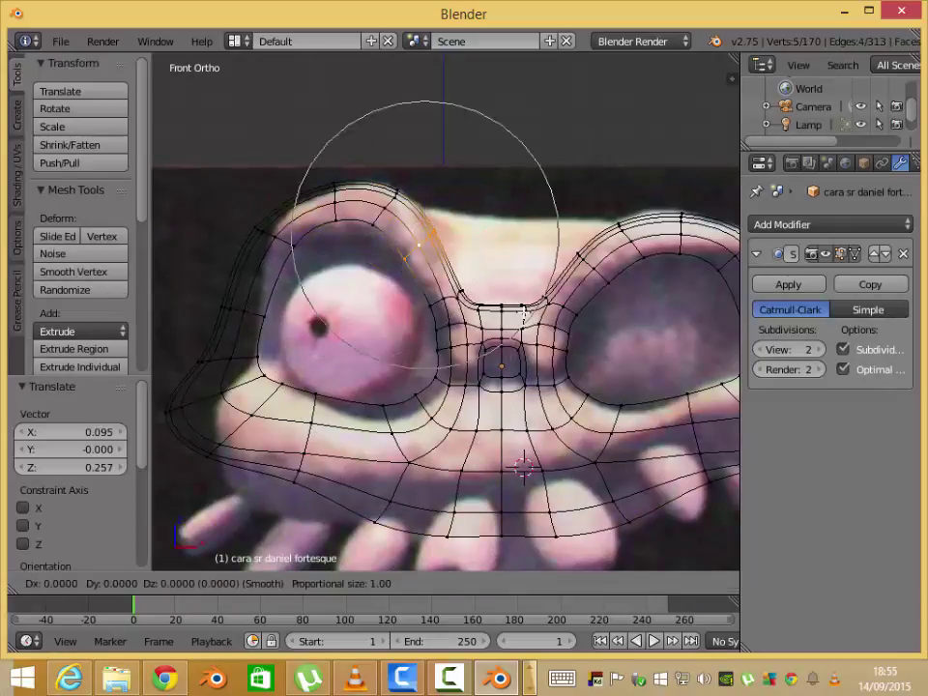
left_click(523, 312)
- Move a single socket-rim vertex to match the reference skull
right_click(404, 253)
key("g")
left_click(404, 253)
scroll(355, 321, "down", 1)
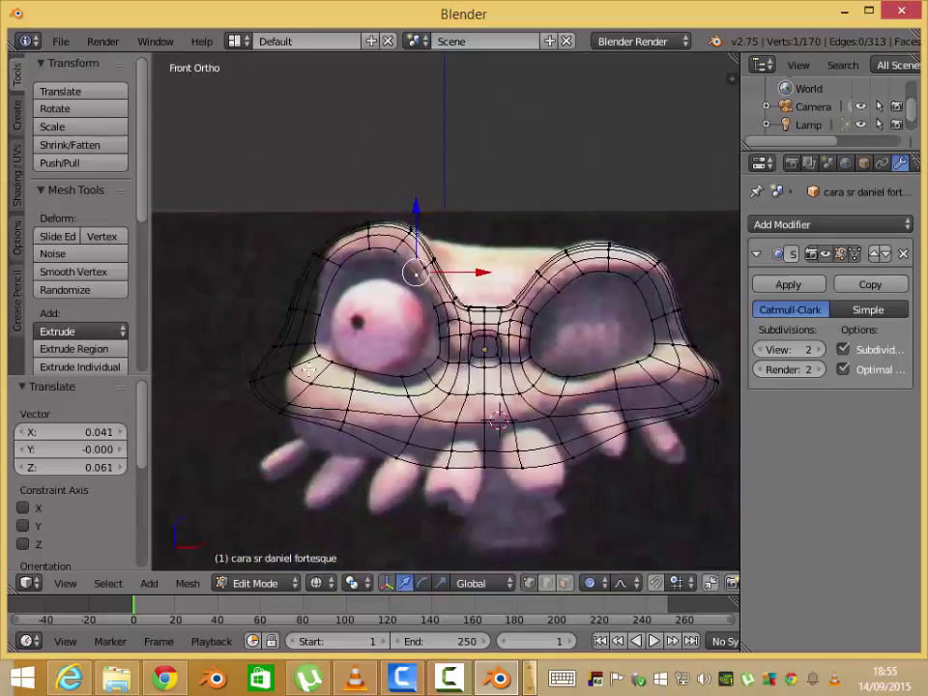
scroll(356, 321, "up", 2)
- Reshape the cheek vertices below the eye socket to follow the reference
right_click(356, 321, "alt")
key("g")
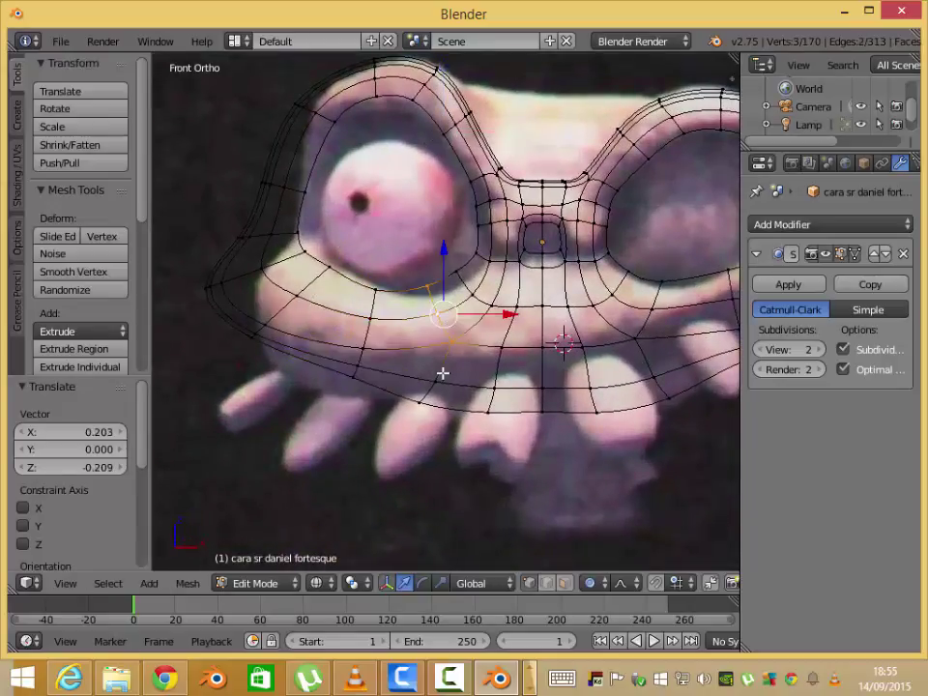
key("g")
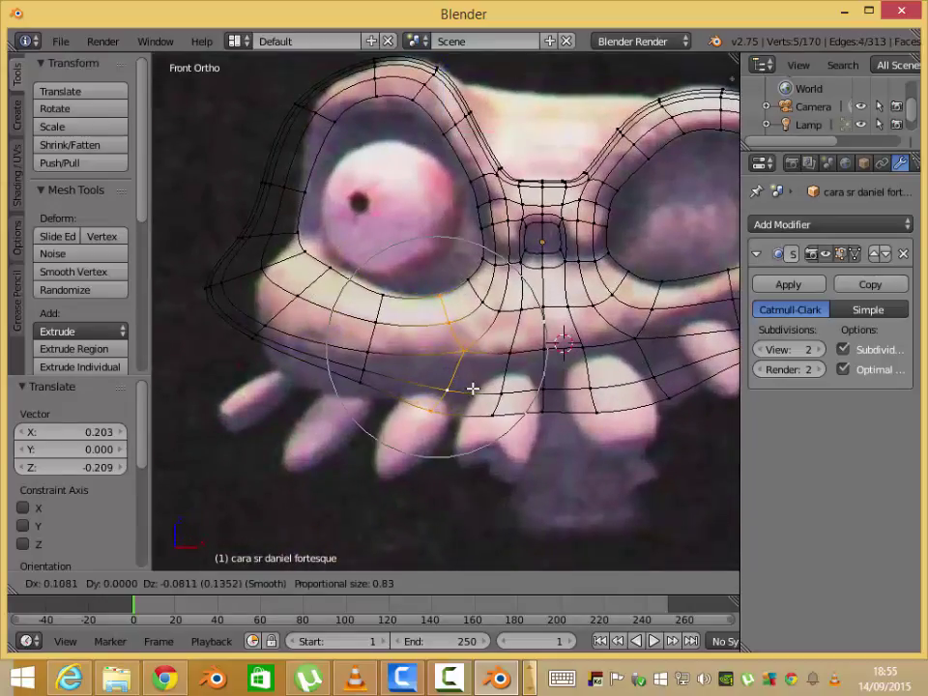
left_click(473, 388)
key("g")
right_click(412, 387)
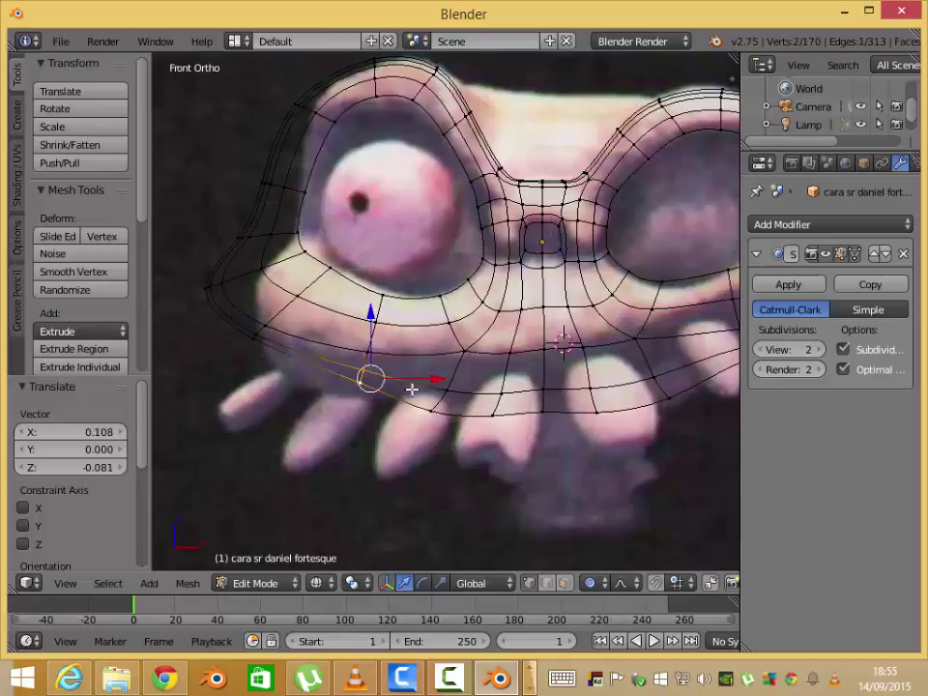
key("g")
left_click(349, 379)
right_click_drag(350, 379, 338, 395)
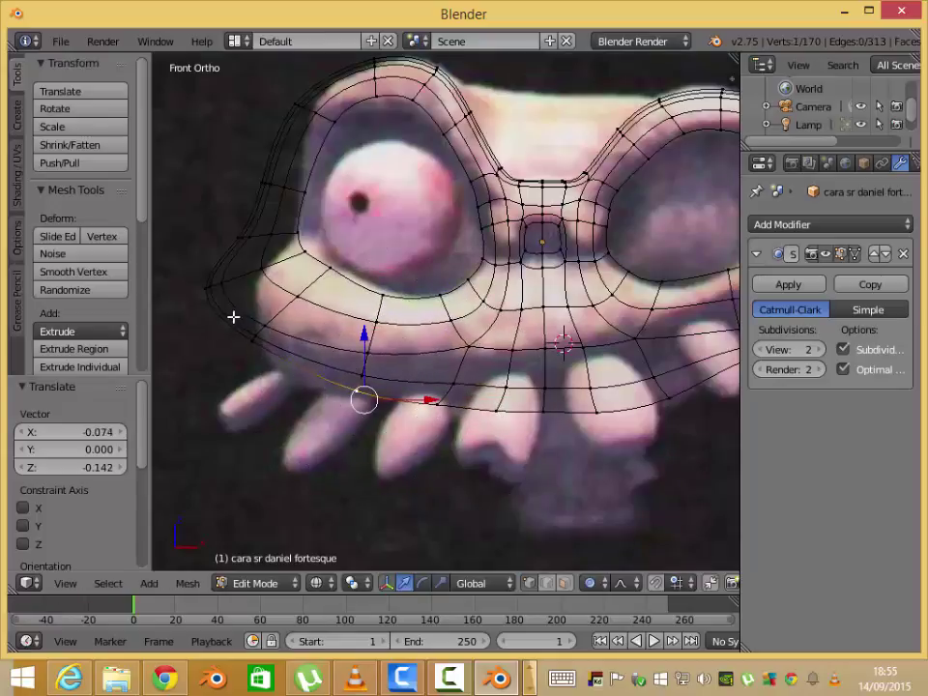
- Box-select the outer corner vertices and move them inward
key("a")
key("b")
key("g")
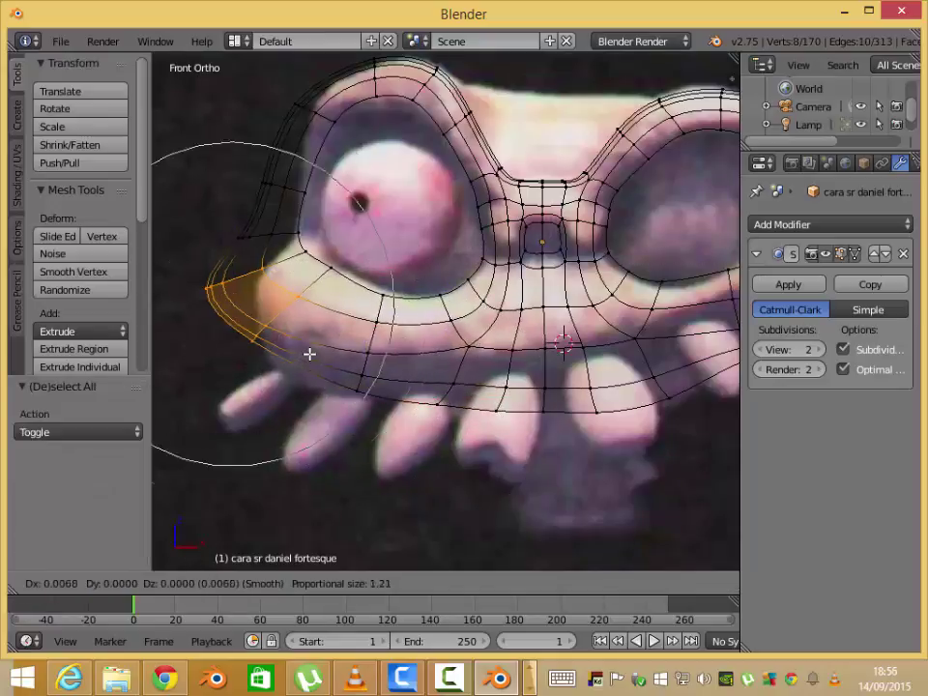
scroll(356, 389, "down", 2)
left_click(358, 388)
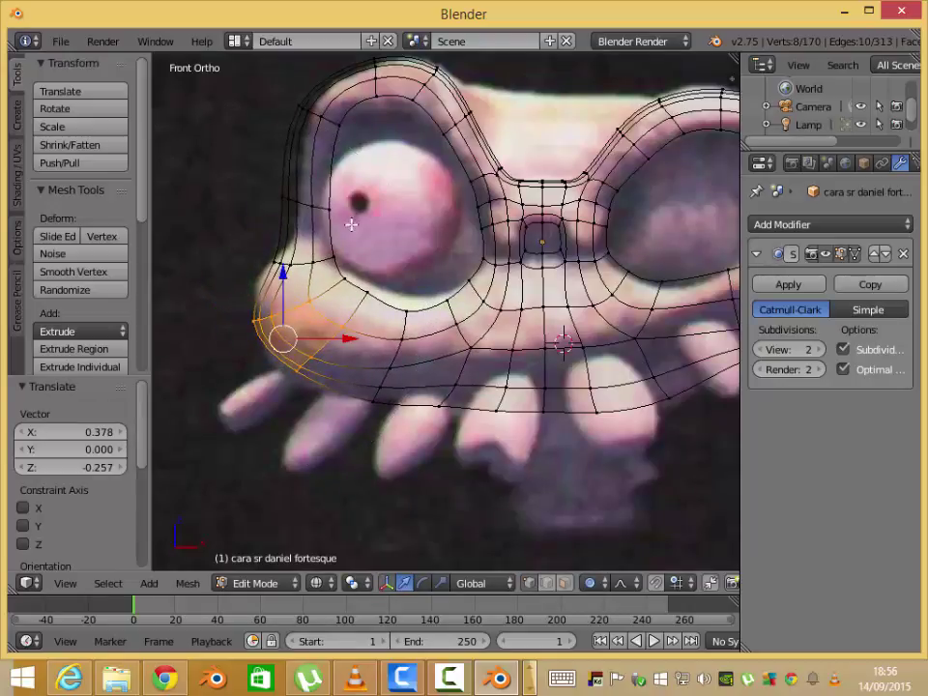
scroll(351, 224, "up", 1)
- Edge-slide, scale and move the outer-corner edge loop, then nudge it upward
right_click(340, 313, "alt")
left_click(376, 313)
key("s")
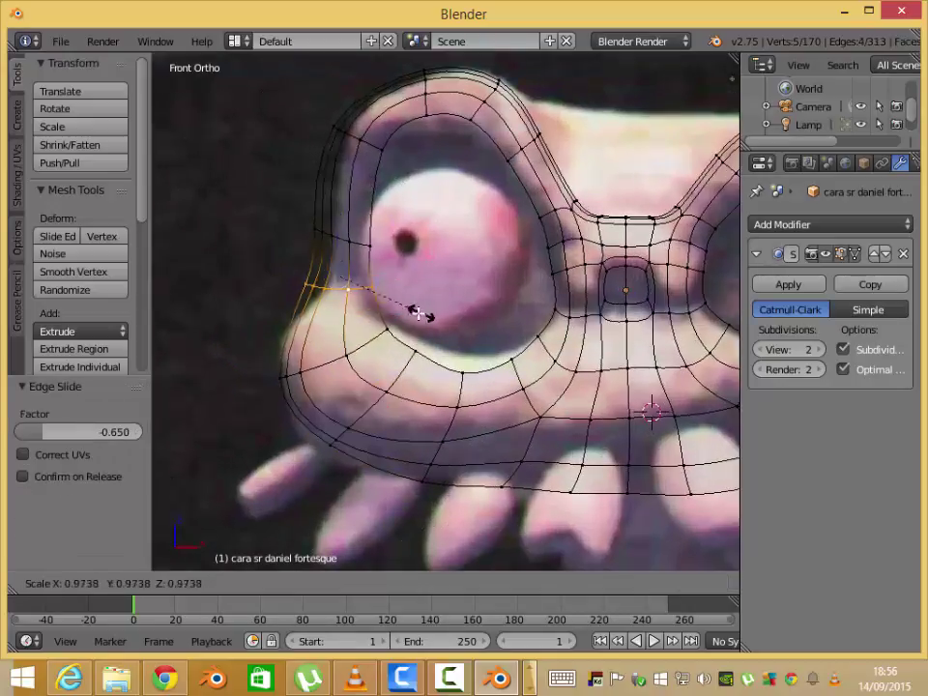
left_click(420, 310)
key("g")
left_click(290, 380)
key("g")
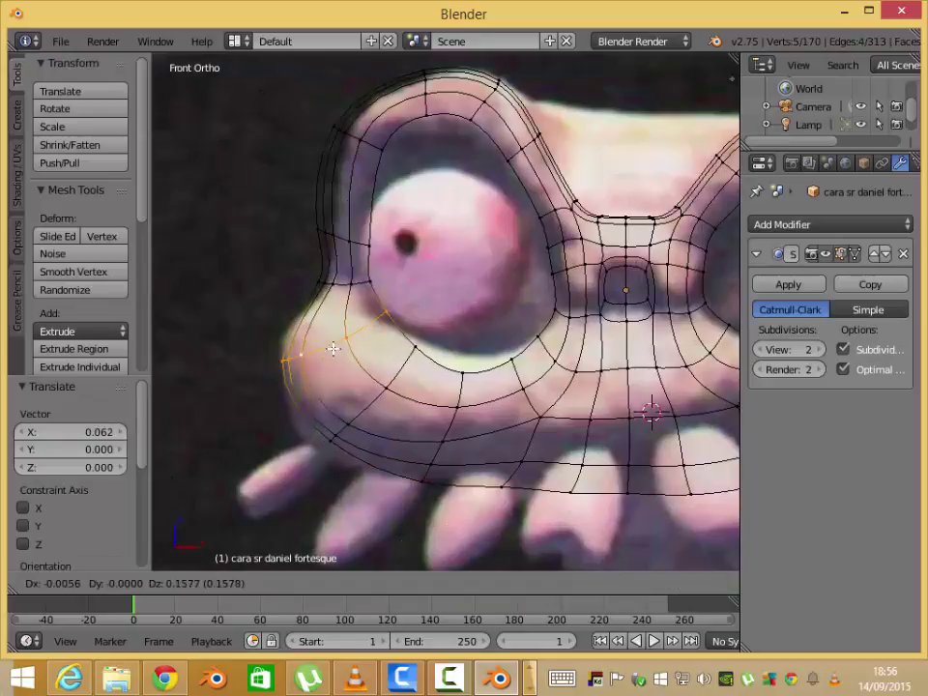
left_click(296, 360)
- Raise a few vertices near the outer corner, undoing an extra move
key("a")
key("g")
left_click(315, 359)
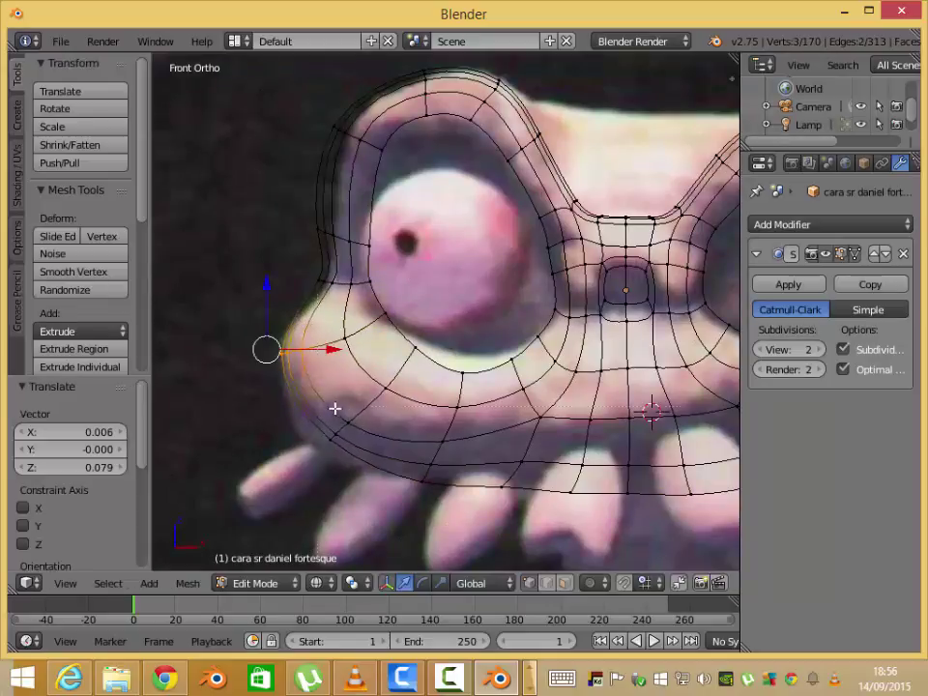
key("g")
key("ctrl+z")
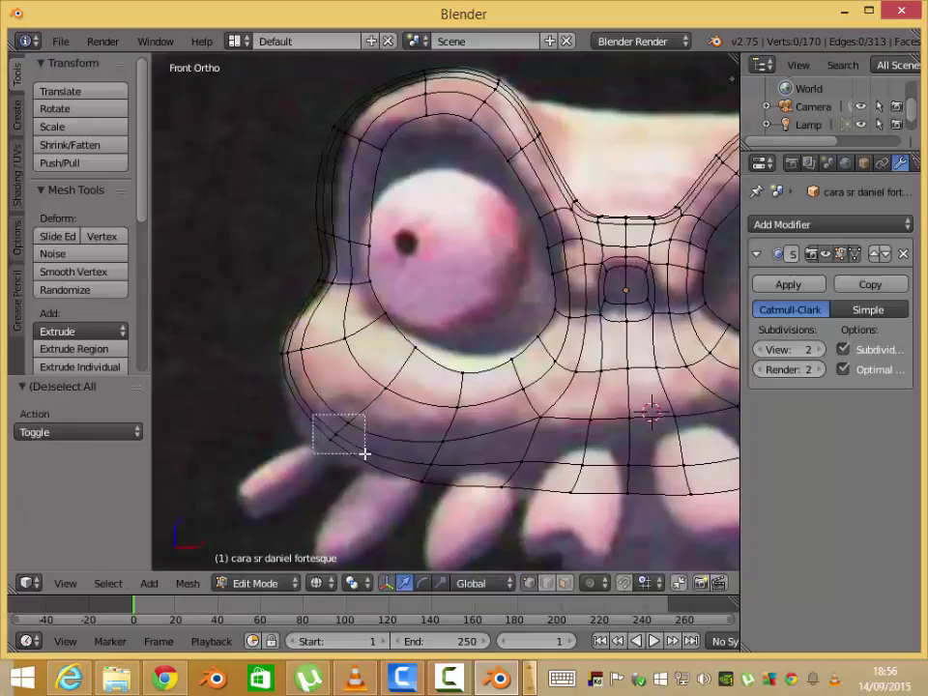
- Box-select and adjust the lower cheek vertices under the socket
left_click_drag(364, 453, 367, 454)
key("g")
left_click(427, 443)
key("a")
key("g")
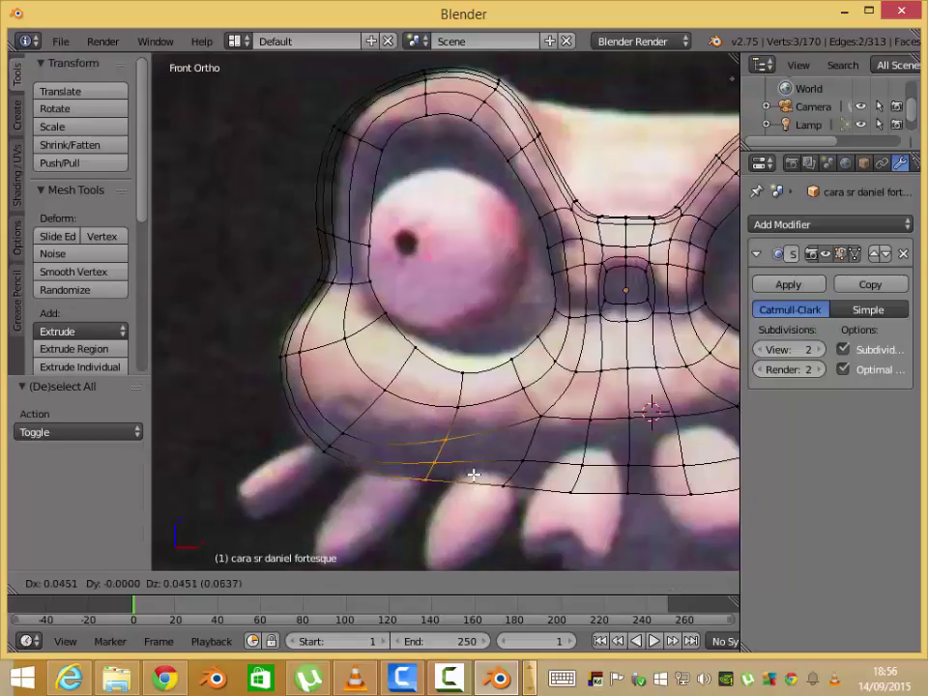
left_click(474, 449)
scroll(416, 365, "up", 4)
key("s")
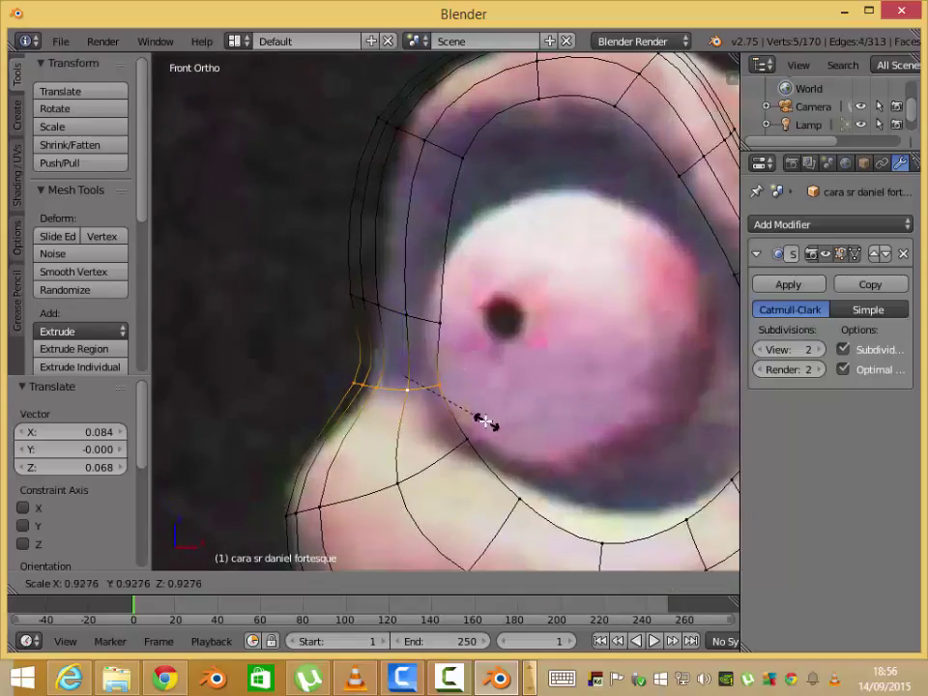
key("Escape")
- Reposition a vertex beside the eye and slide its loop along the socket edge
right_click(408, 387)
key("g")
left_click(417, 393)
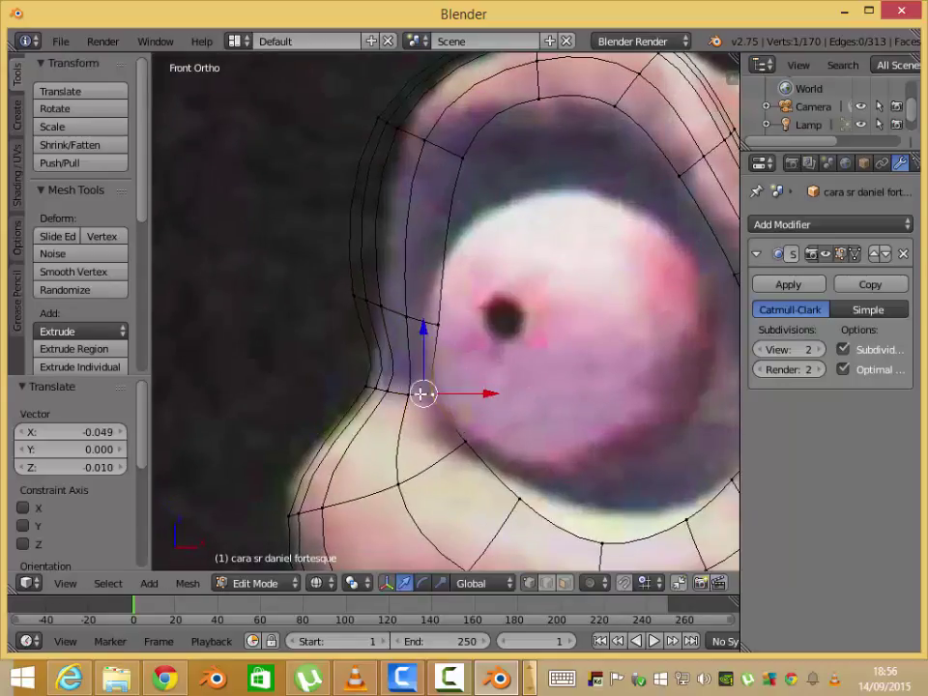
scroll(422, 394, "down", 3)
key("g")
left_click(486, 420)
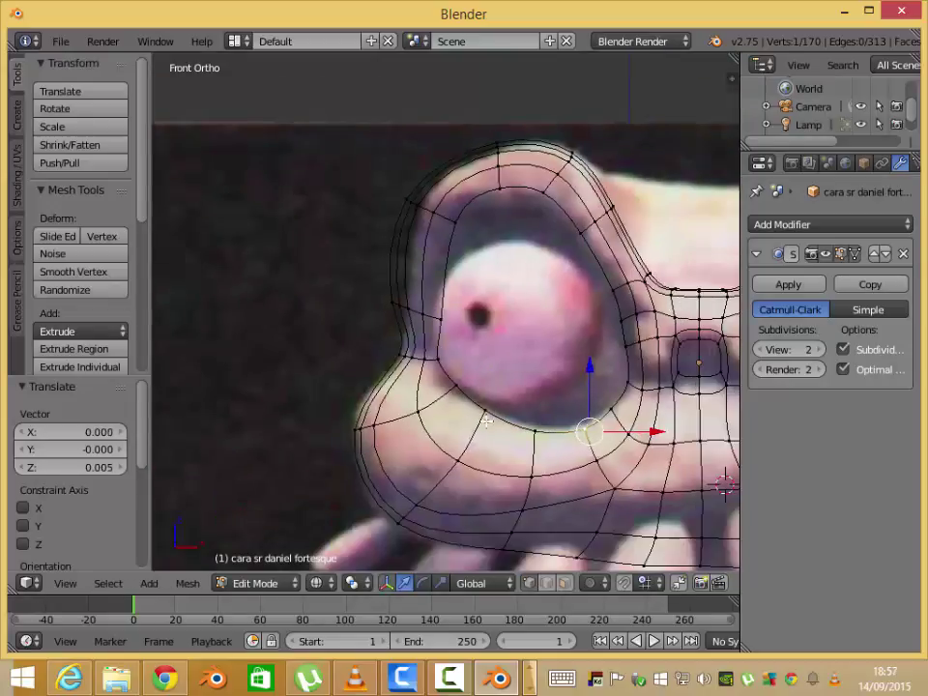
key("g")
key("g")
left_click(462, 493)
scroll(477, 491, "up", 2)
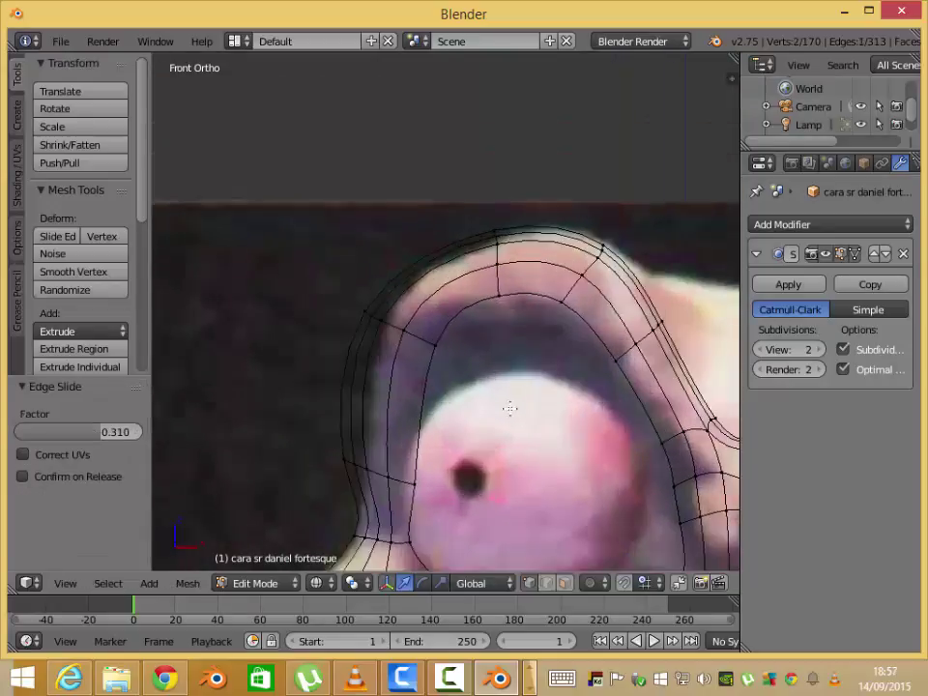
- Move and edge-slide a brow vertex above the eye, then nudge a neighbouring vertex
middle_click_drag(507, 406, 485, 426)
key("KP_1")
right_click(436, 258)
left_click_drag(436, 258, 445, 278)
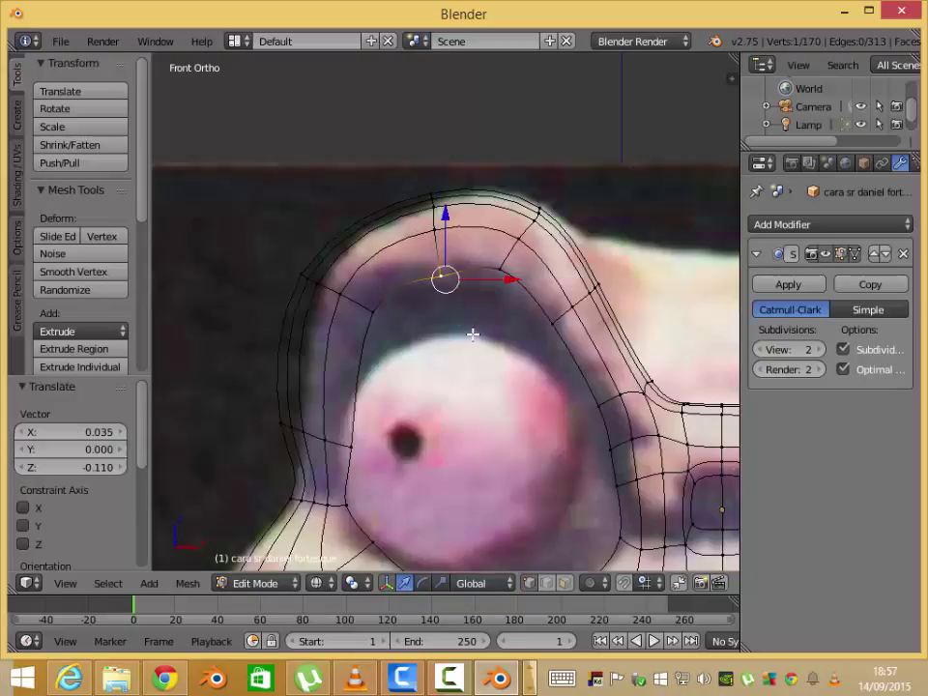
key("g")
key("g")
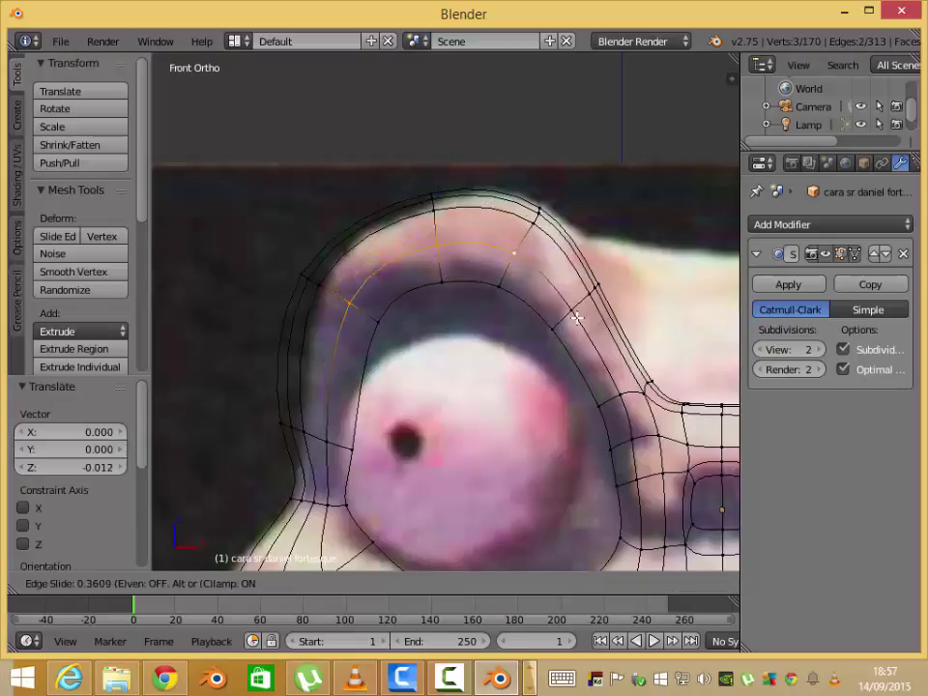
left_click(538, 228)
right_click_drag(589, 302, 576, 308)
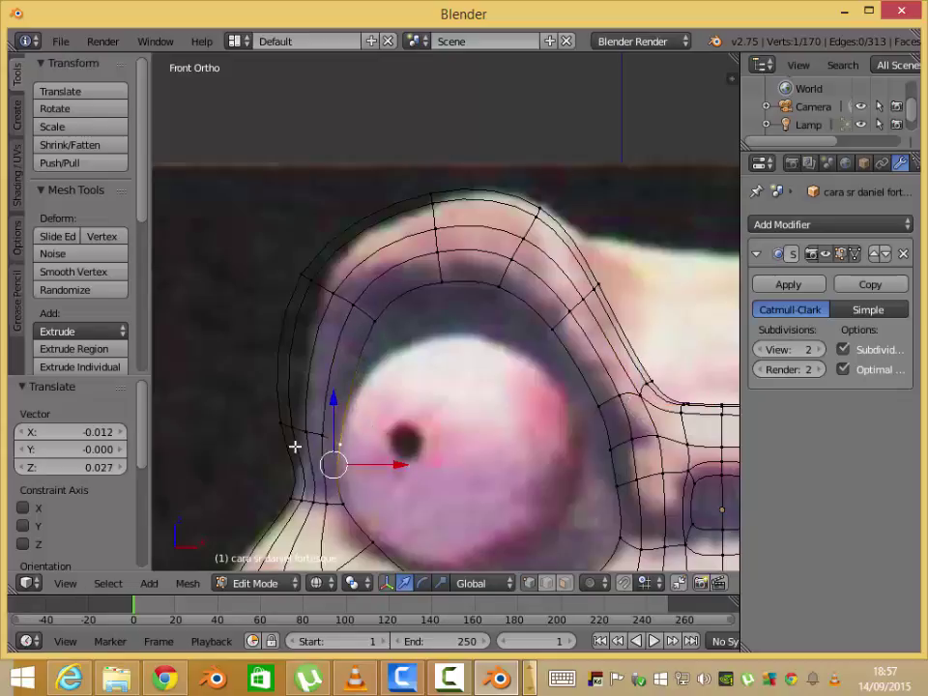
middle_click_drag(295, 446, 425, 360)
right_click(425, 359, "shift")
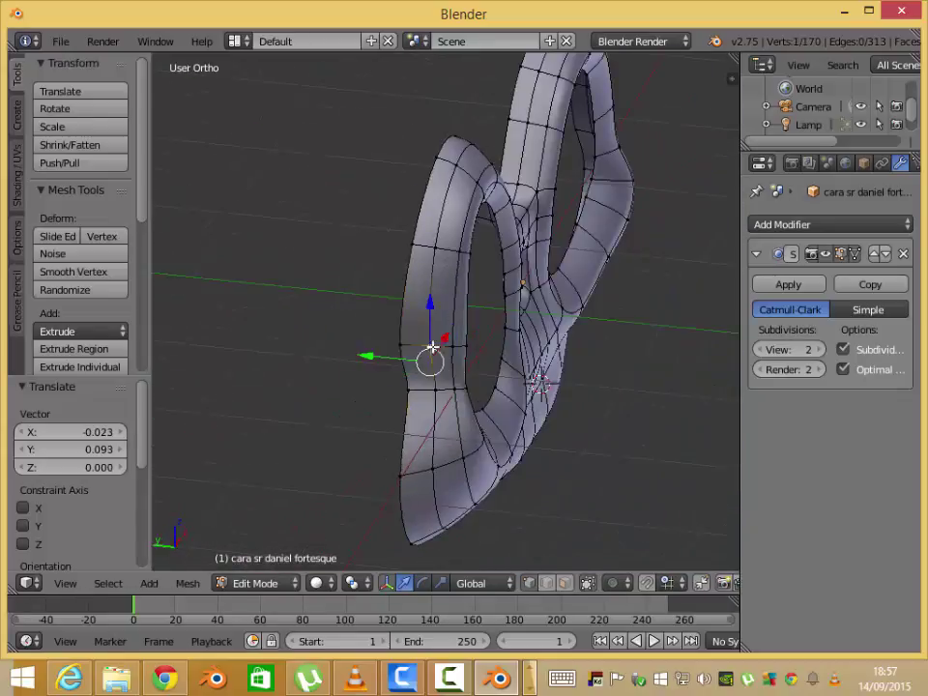
- Switch between Edit and Object Mode and orbit to check the smoothed face
key("Tab")
key("Tab")
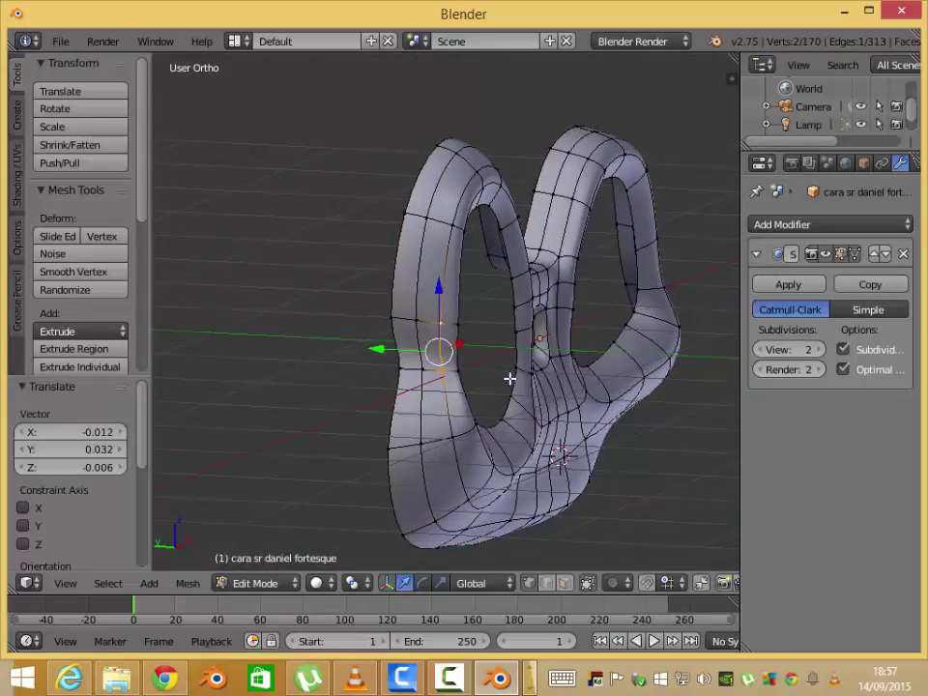
key("Tab")
key("Tab")
mouse_move(373, 391)
middle_mouse_down()
mouse_move(382, 404)
mouse_move(380, 220)
mouse_move(409, 315)
mouse_move(603, 389)
mouse_move(332, 404)
mouse_move(534, 356)
middle_mouse_up()
key("KP_1")
- Leave Edit Mode, orbit slightly, and snap back to the front view
key("Tab")
key("KP_1")
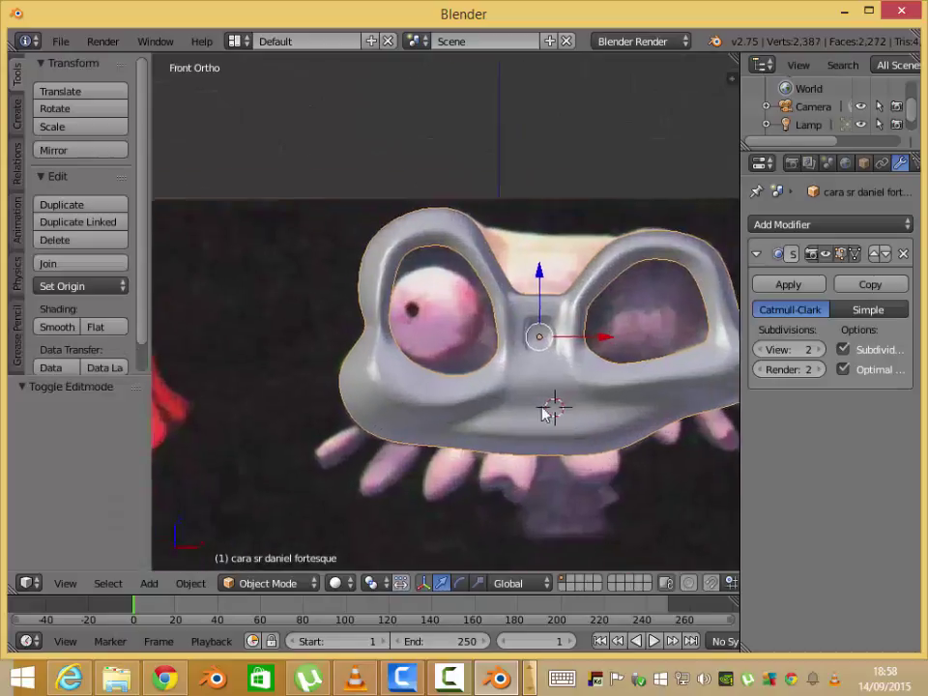
key("Tab")
scroll(495, 386, "up", 3)
mouse_move(549, 408)
middle_mouse_down()
mouse_move(495, 386)
mouse_move(550, 381)
mouse_move(516, 368)
mouse_move(420, 404)
middle_mouse_up()
key("g")
key("Escape")
key("1")
key("Tab")
key("KP_1")
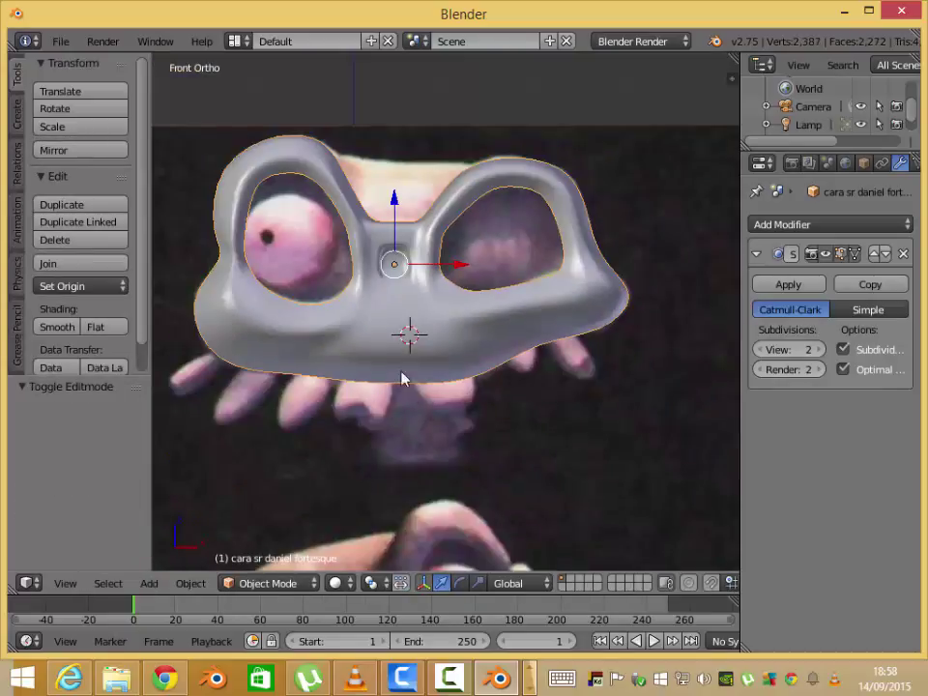
- Toggle between wireframe and solid display to compare the mesh with the reference image
key("z")
scroll(401, 367, "up", 2)
middle_click_drag(399, 354, 437, 372, "shift")
scroll(421, 346, "down", 3)
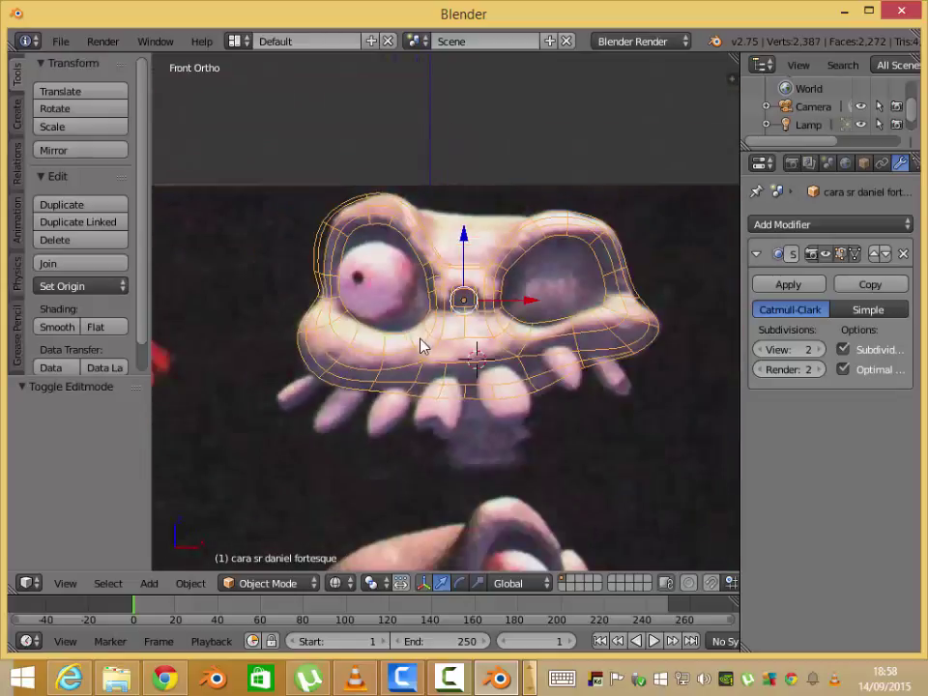
key("z")
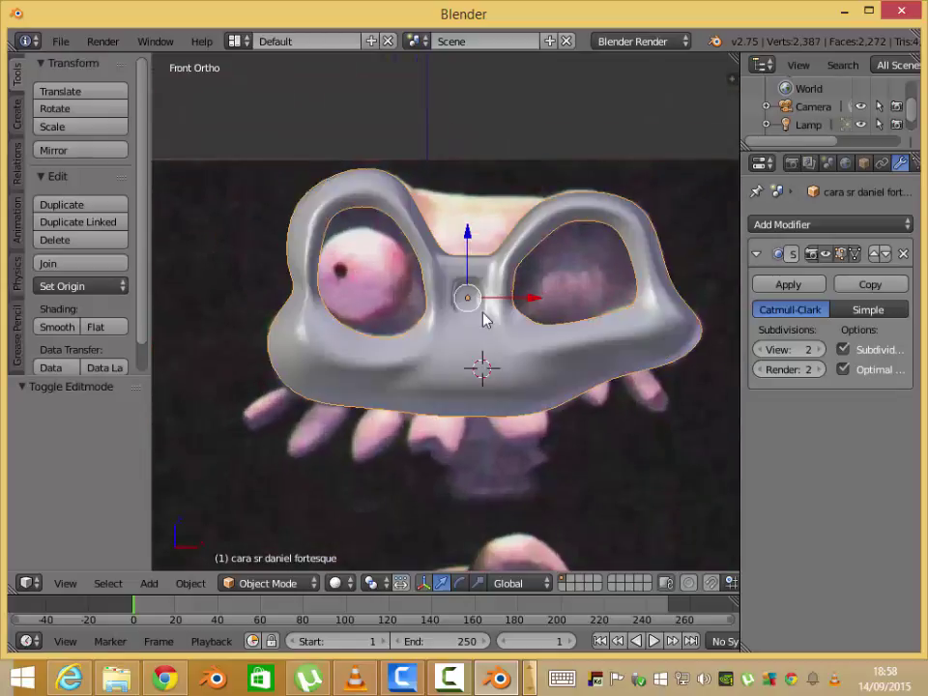
key("z")
scroll(582, 332, "up", 2)
- Re-enter Edit Mode and select the edge loop around the right eye socket
key("Tab")
key("z")
right_click(584, 337, "alt")
- Extrude the right eye socket loop, push it back along Y and scale it
mouse_move(584, 336)
middle_mouse_down("shift")
mouse_move(348, 379)
mouse_move(467, 362)
mouse_move(518, 300)
mouse_move(569, 267)
middle_mouse_up("shift")
left_click(509, 329)
key("e")
key("y")
left_click(359, 377)
key("s")
left_click(454, 344)
- Extrude another loop, shrink it inward and move it deeper along Y
key("e")
key("s")
left_click(544, 290)
key("g")
key("y")
left_click(542, 292)
scroll(569, 267, "up", 3)
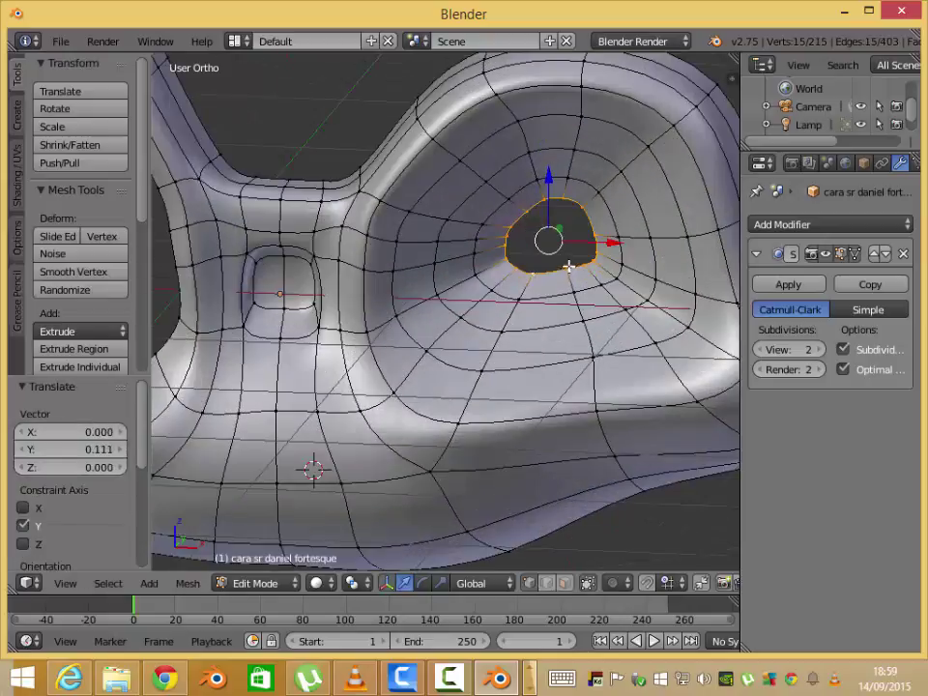
- Try merging the socket loop at its centre, undo it, and fill the hole with a face
key("alt+m")
left_click(565, 312)
key("ctrl+z")
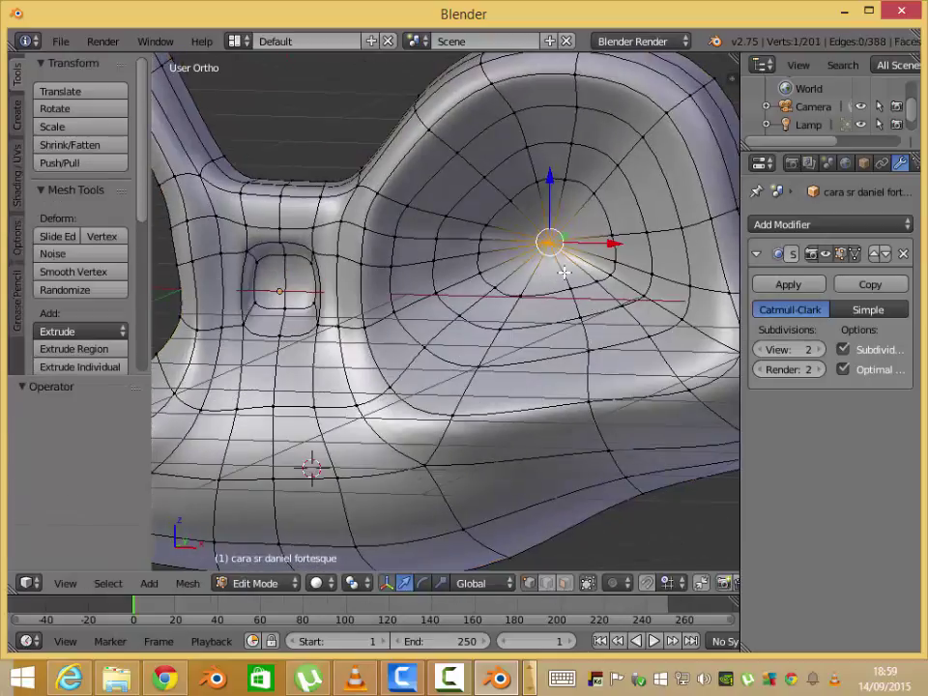
key("f")
scroll(570, 275, "up", 2)
- Extrude and scale the loop to 0, check it in Object Mode, then undo the centre fill
key("e")
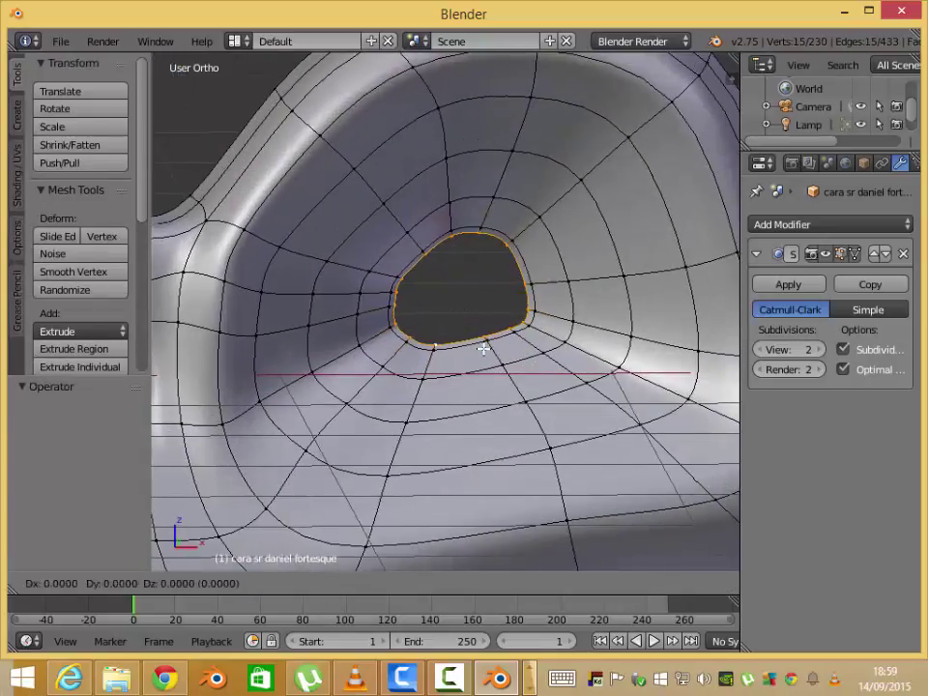
key("s")
key("0")
key("Return")
key("Tab")
key("Tab")
middle_click_drag(472, 350, 513, 329)
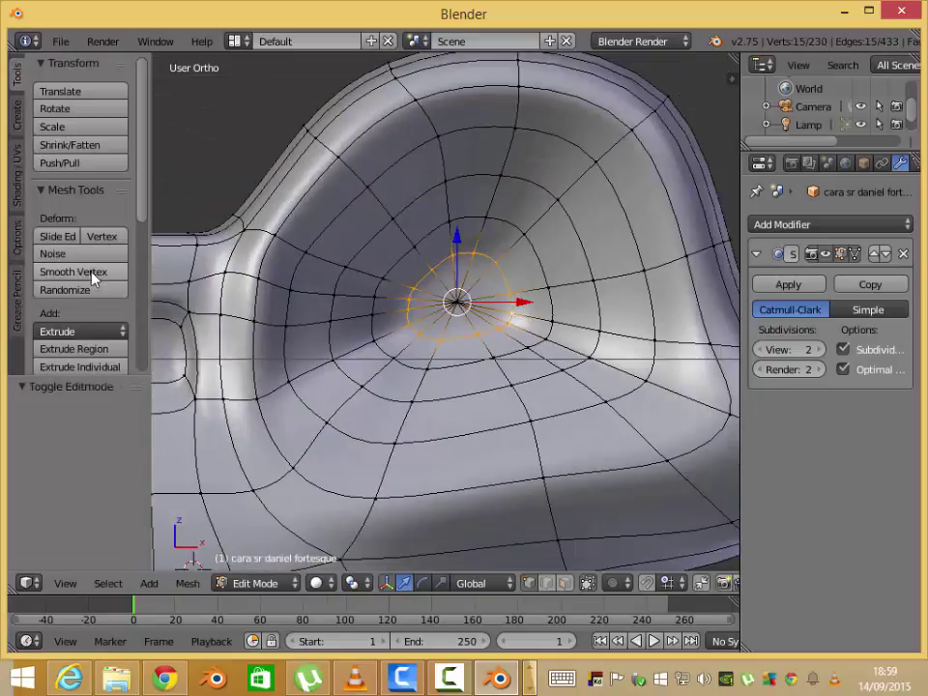
key("ctrl+z")
- Extrude the hole's edge loop, scale it inward and push it back along Y
key("e")
key("s")
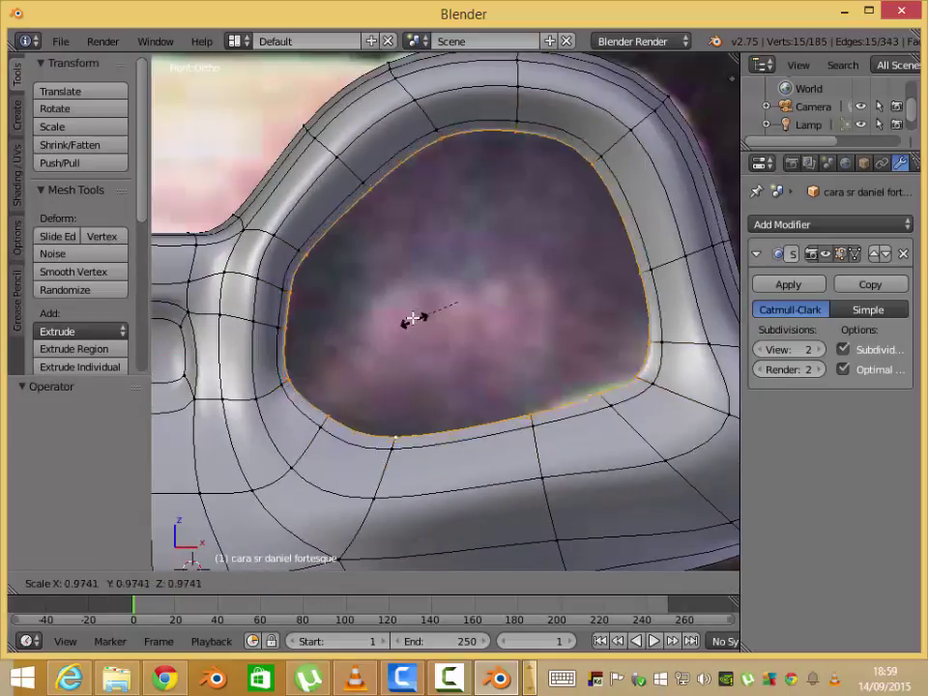
left_click(425, 311)
key("g")
key("y")
left_click(443, 310)
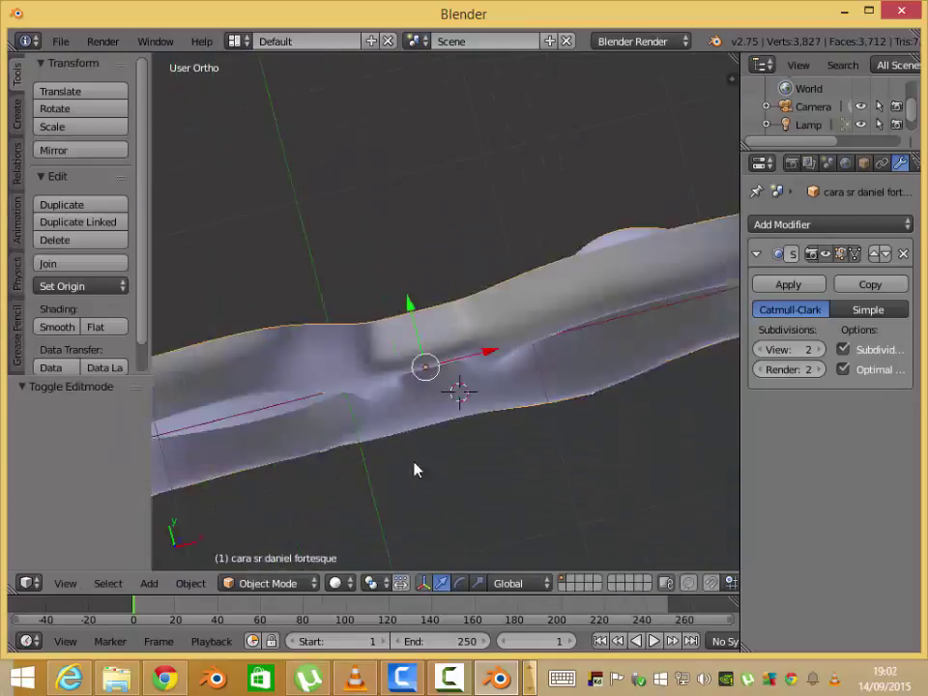
- In wireframe, extrude the eye-socket loop, scale it smaller and push it back along Y
scroll(472, 416, "down", 4)
scroll(474, 399, "up", 1)
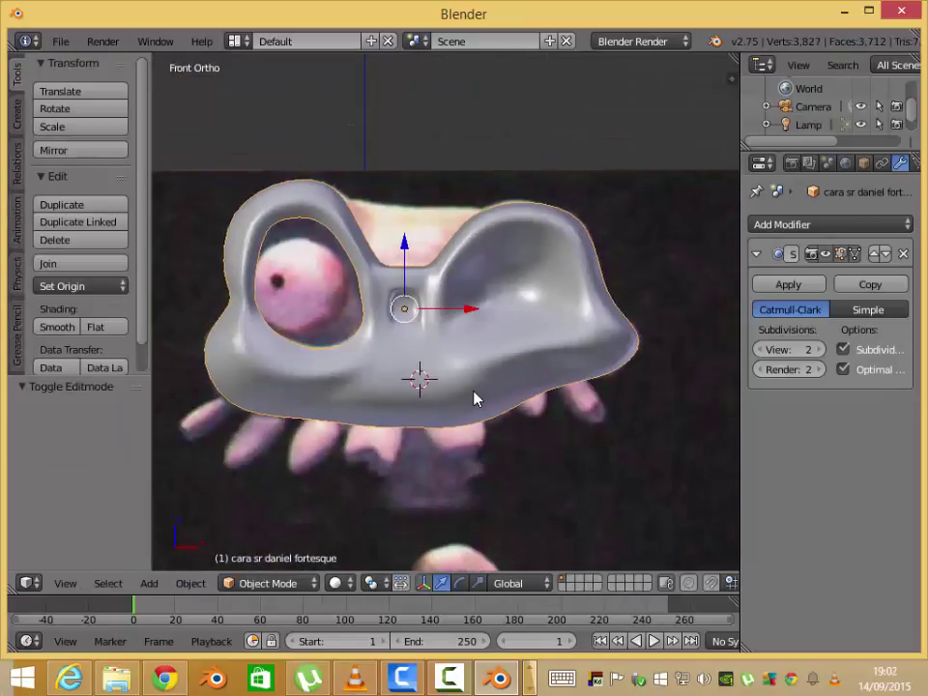
key("z")
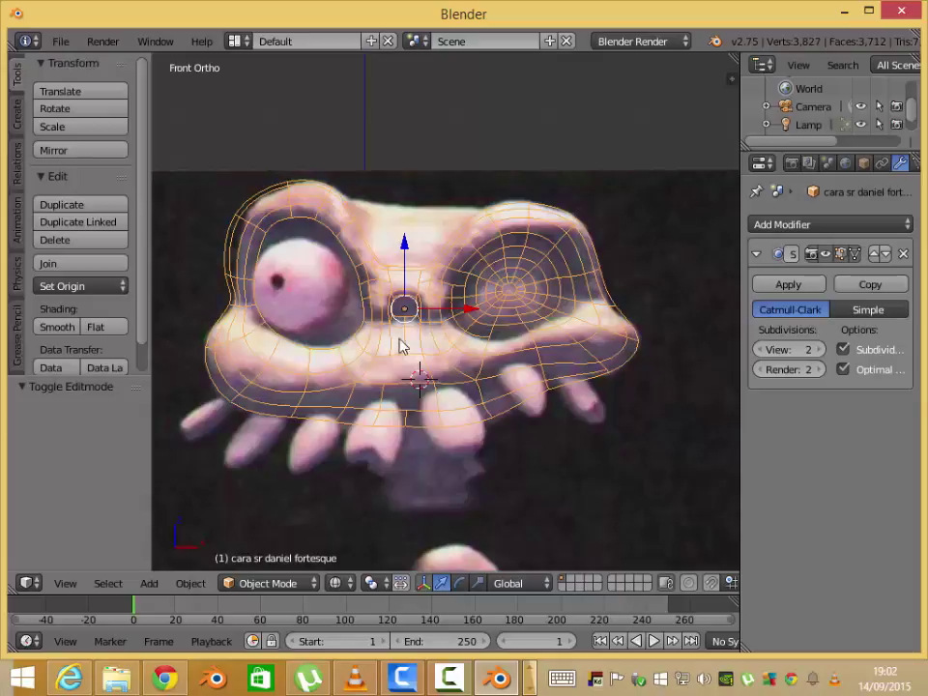
key("Tab")
key("e")
key("s")
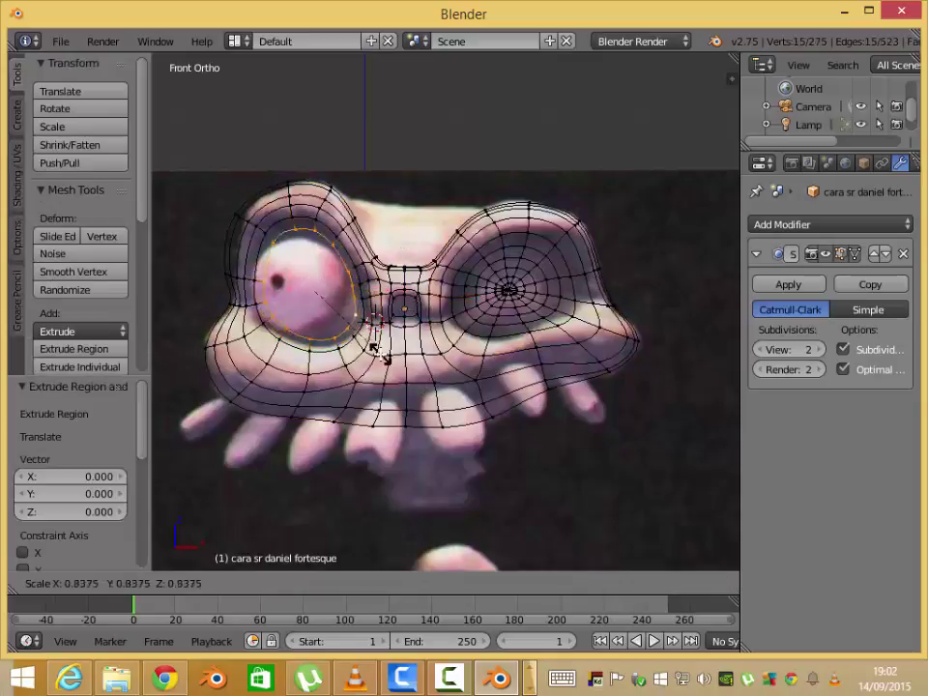
left_click(373, 352)
middle_click_drag(373, 352, 386, 367)
key("g")
key("y")
left_click(385, 369)
- Return to solid front view and undo an accidental single-vertex move beside the eye
right_click(327, 331)
key("z")
key("KP_1")
scroll(327, 331, "up", 3)
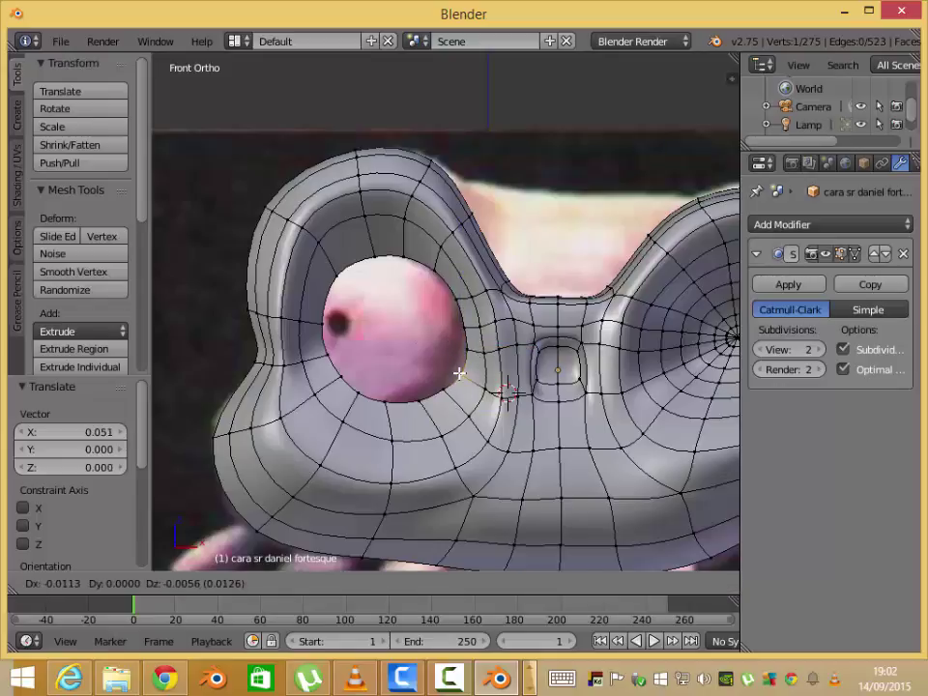
key("ctrl+z")
middle_click_drag(455, 416, 537, 429)
- Extrude a second, smaller eye loop and push it back along Y
key("e")
key("s")
left_click(511, 406)
key("g")
key("y")
left_click(350, 403)
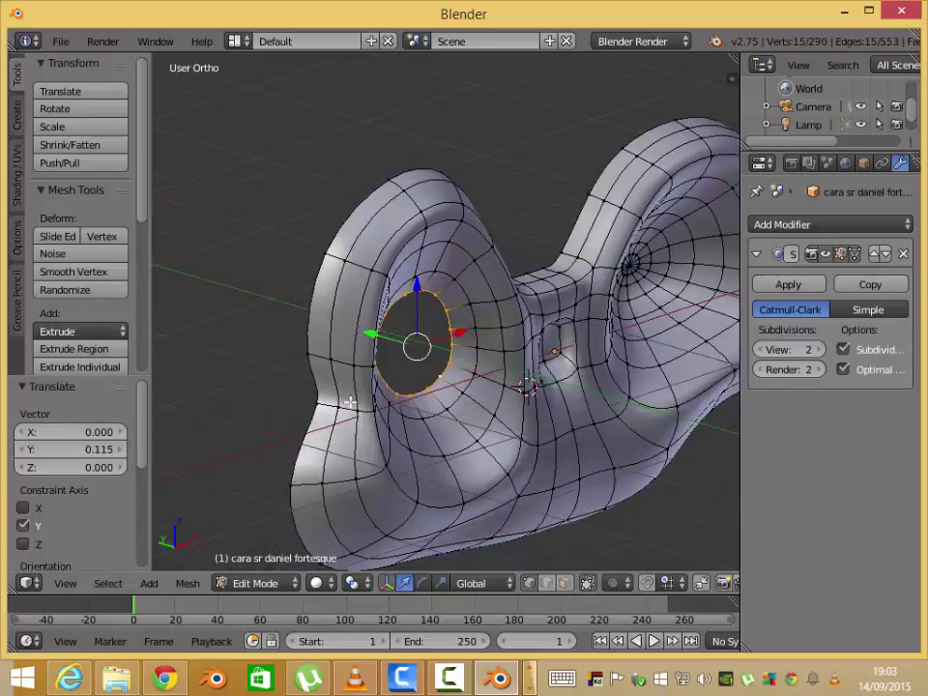
- Extrude a third smaller eye loop, push it deeper along Y, then return to front view
middle_click_drag(350, 403, 265, 379)
key("e")
key("s")
left_click(259, 379)
key("g")
key("y")
left_click(396, 387)
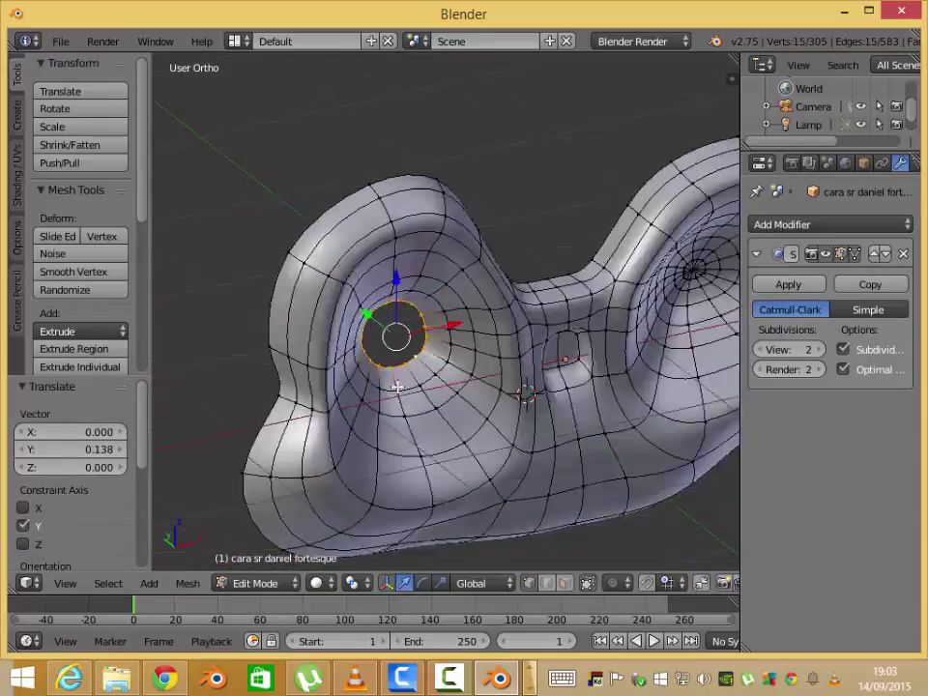
mouse_move(396, 387)
middle_mouse_down()
mouse_move(486, 399)
mouse_move(440, 296)
middle_mouse_up()
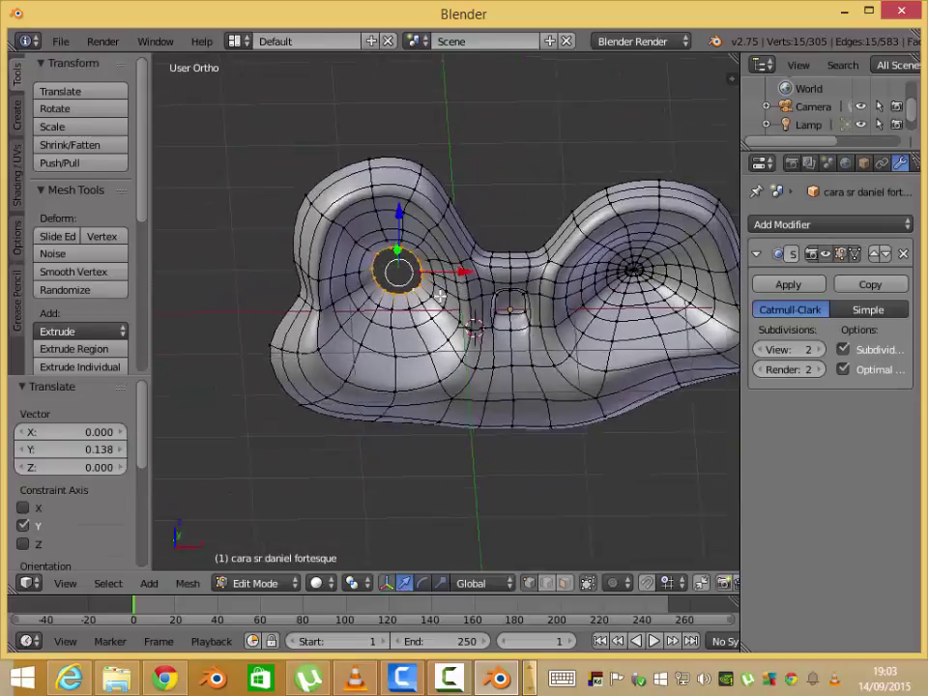
scroll(440, 297, "up", 2)
key("KP_1")
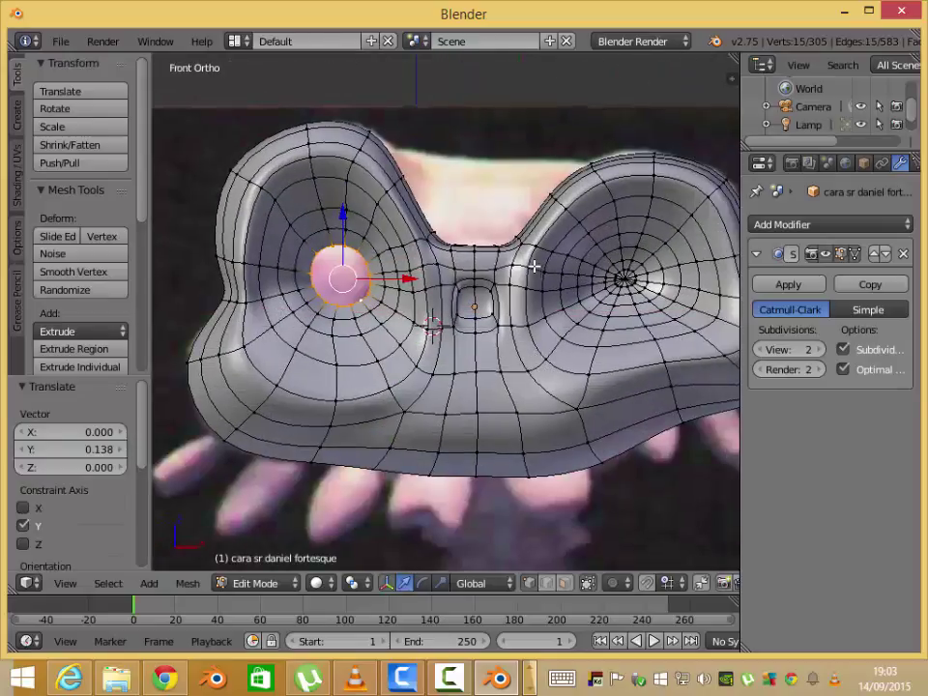
- Move the eye loop deeper along Y and extrude another smaller loop inside it
left_click(343, 288)
key("g")
key("y")
middle_click_drag(341, 286, 269, 261)
left_click(296, 272)
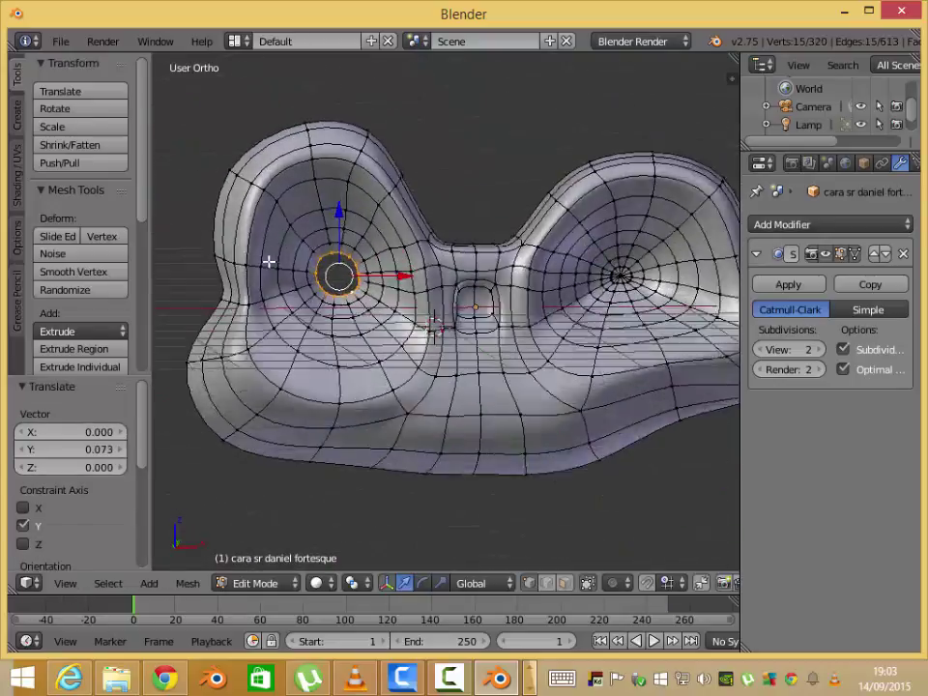
scroll(302, 277, "up", 3)
key("e")
key("s")
left_click(341, 263)
middle_click_drag(341, 263, 343, 314)
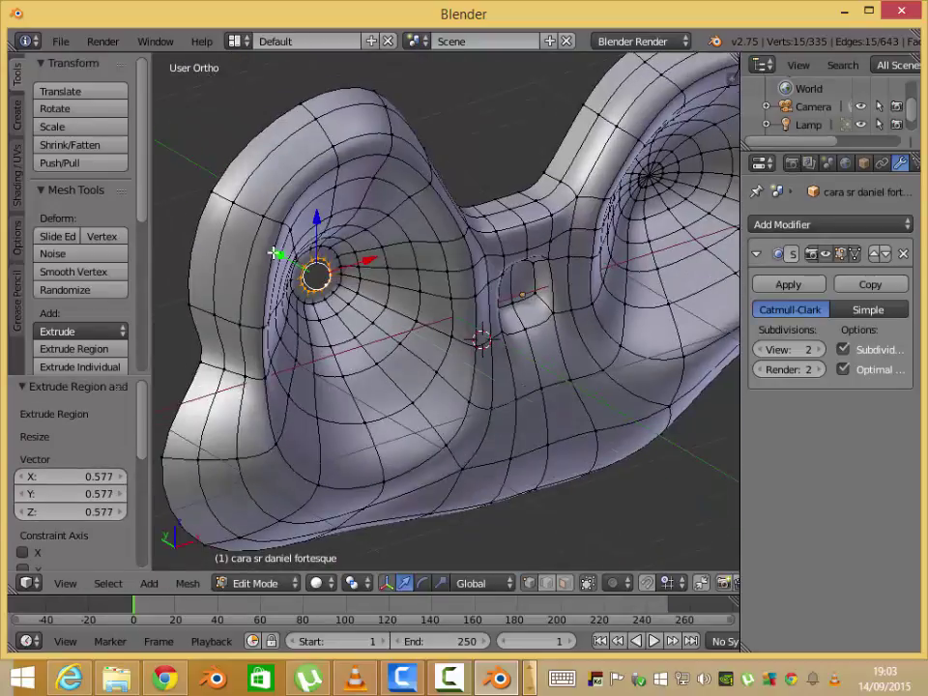
- Push the loop along Y, extrude one final shrunken loop, and briefly preview in Object Mode
key("g")
key("y")
left_click(343, 314)
key("e")
key("s")
left_click(343, 314)
left_click(302, 233)
key("Tab")
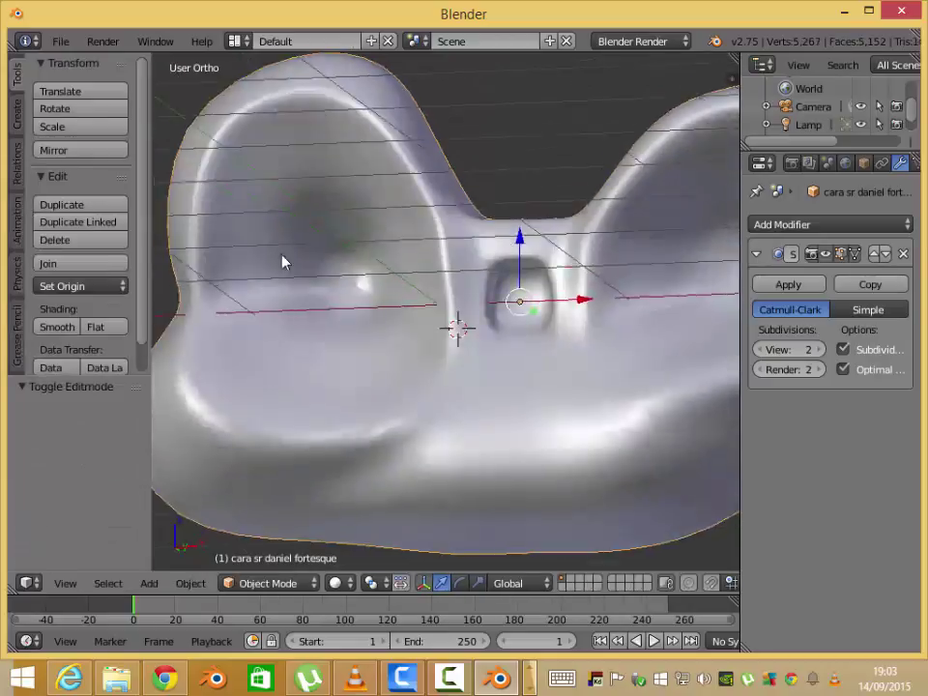
key("Tab")
- Resize the innermost eye loop and check the socket from the side in Object Mode
mouse_move(352, 345)
middle_mouse_down()
mouse_move(435, 331)
mouse_move(417, 369)
middle_mouse_up()
key("s")
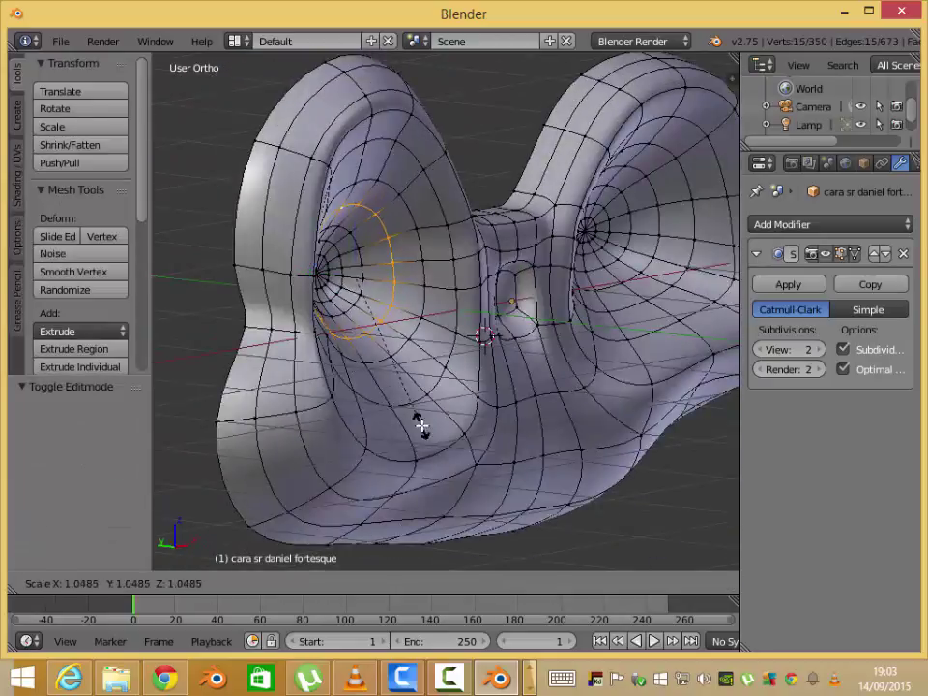
left_click(420, 424)
key("Tab")
middle_click_drag(420, 425, 270, 424)
key("Tab")
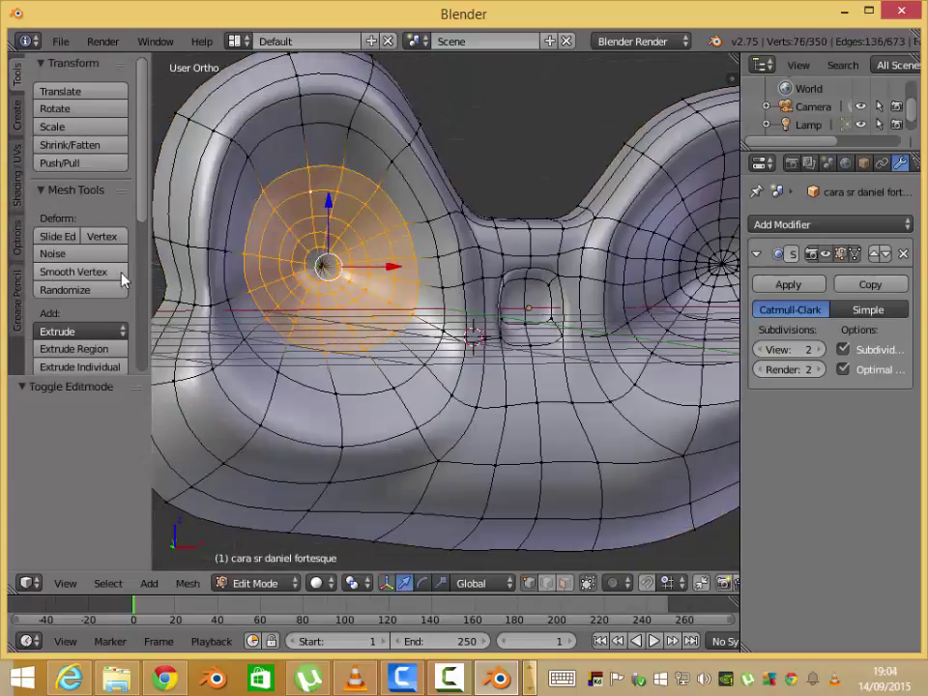
middle_click_drag(193, 281, 307, 256)
- Smooth the selected eye-socket faces in face select mode and preview the result
key("3")
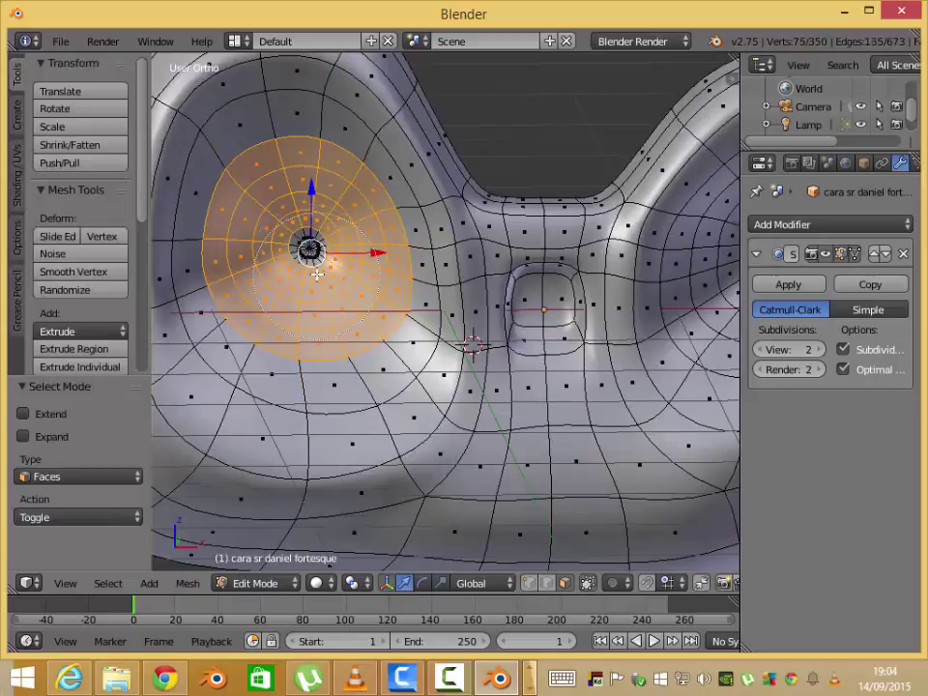
left_click(87, 277)
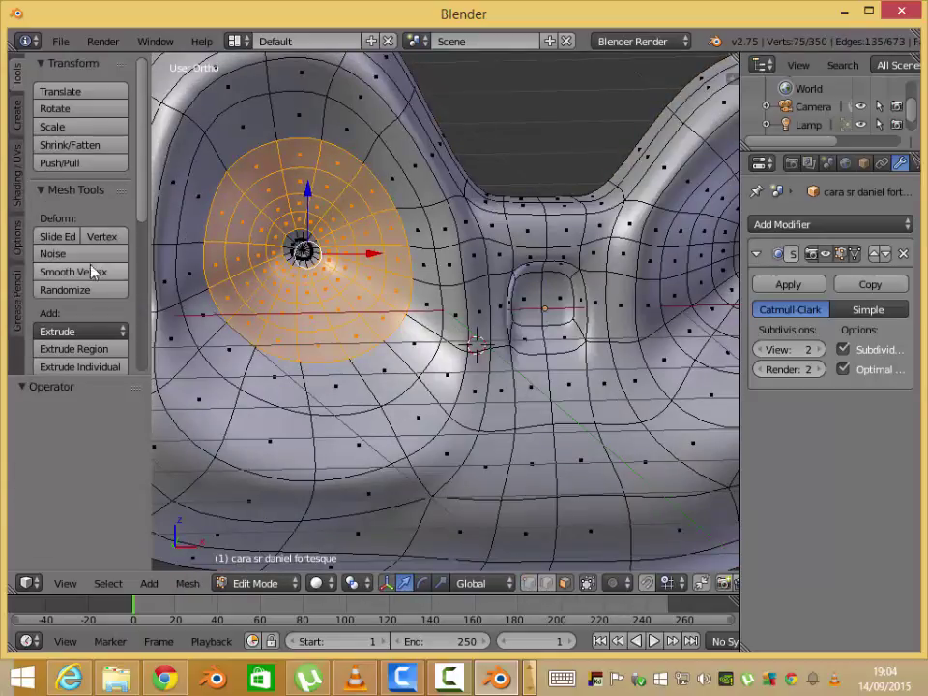
key("Tab")
middle_click_drag(290, 348, 441, 358)
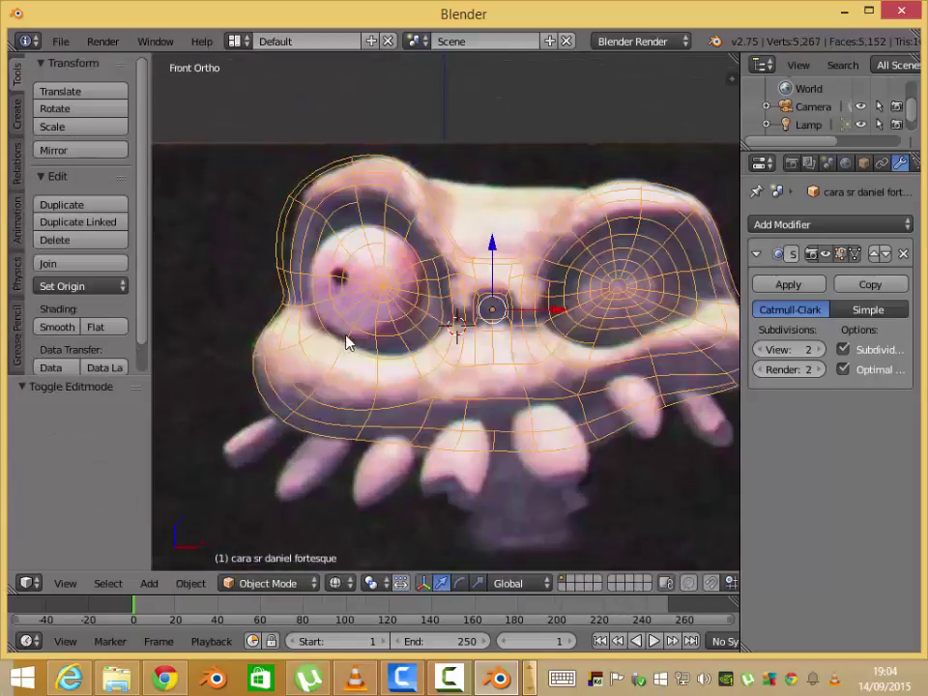
key("x")
key("Tab")
middle_click_drag(377, 290, 378, 322)
key("KP_1")
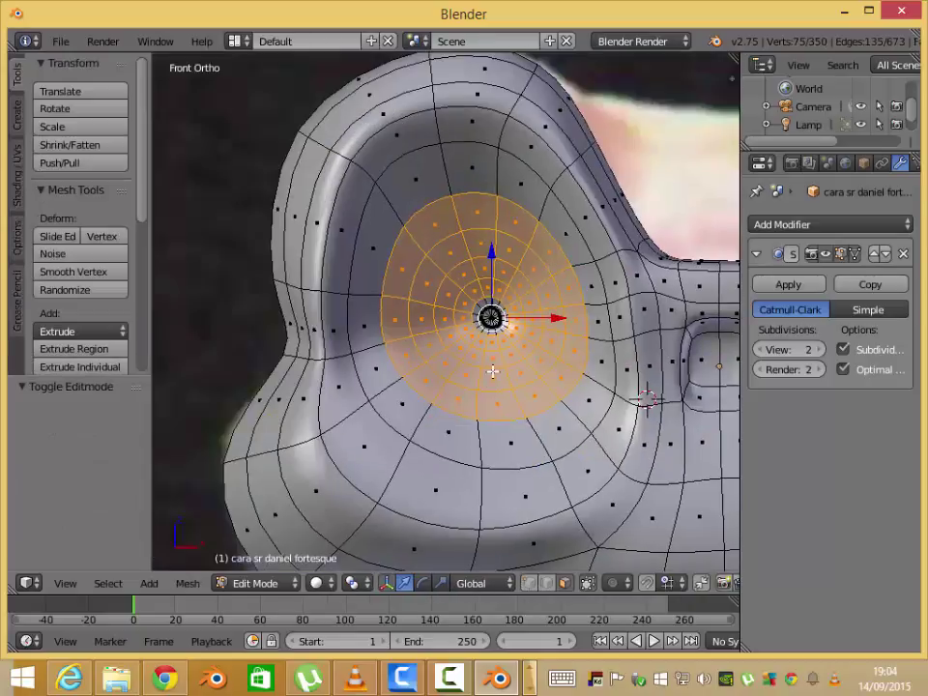
- In edge select mode, move an edge on the socket's outer side outward
key("ctrl+Tab")
left_click(322, 334)
right_click(315, 332)
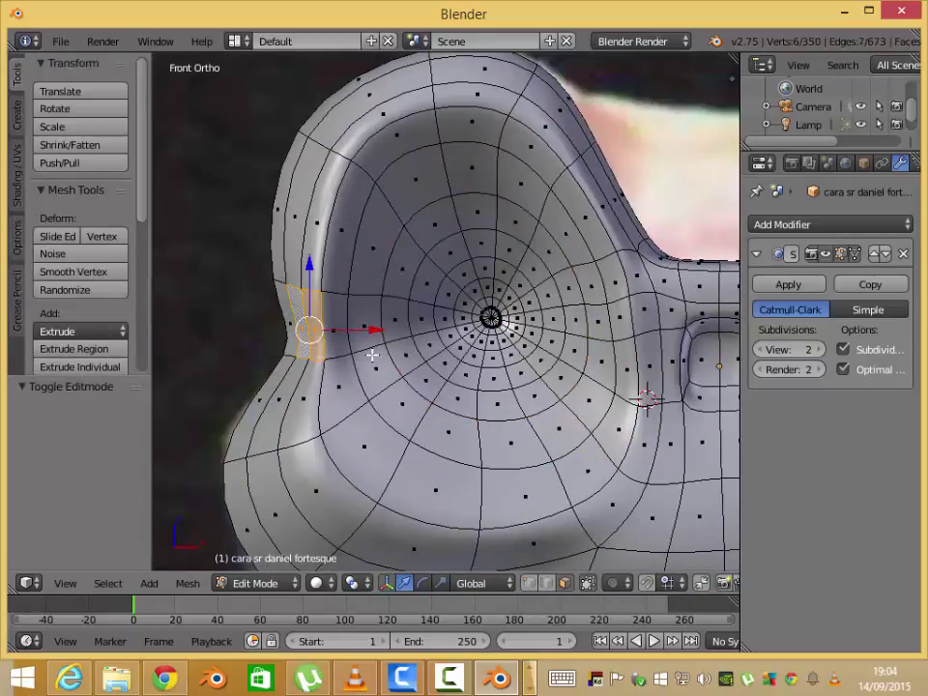
key("g")
left_click(355, 355)
- Reposition a vertex on the socket rim and preview the head in front view
key("Tab")
middle_click_drag(283, 334, 534, 470)
key("Tab")
key("g")
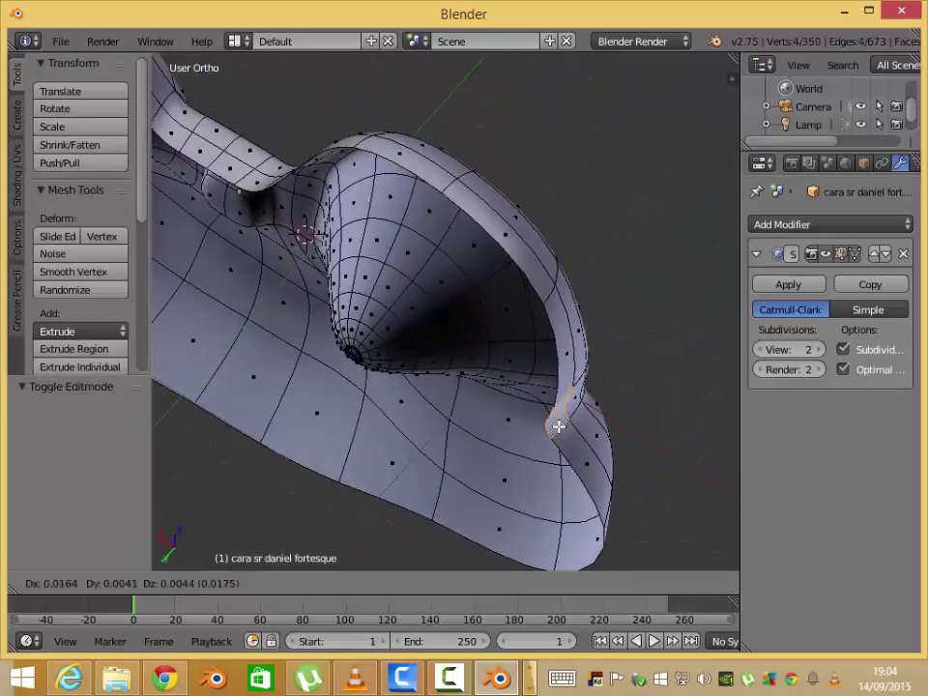
left_click(561, 431)
key("Tab")
key("KP_1")
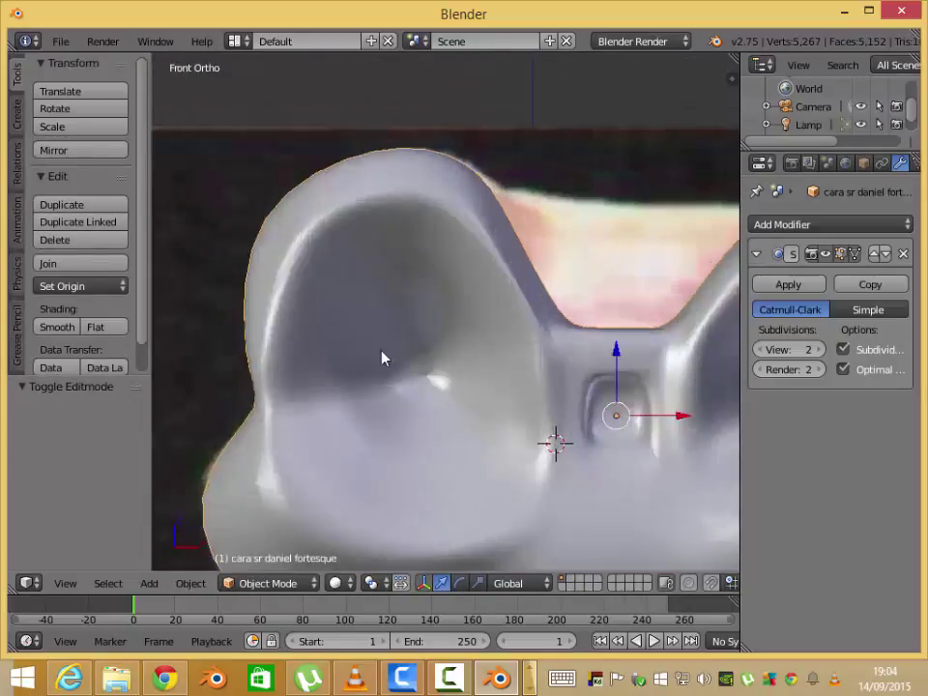
key("Tab")
- Over the wireframe reference, reshape the top and lower side vertices of the socket
right_click(260, 206)
key("z")
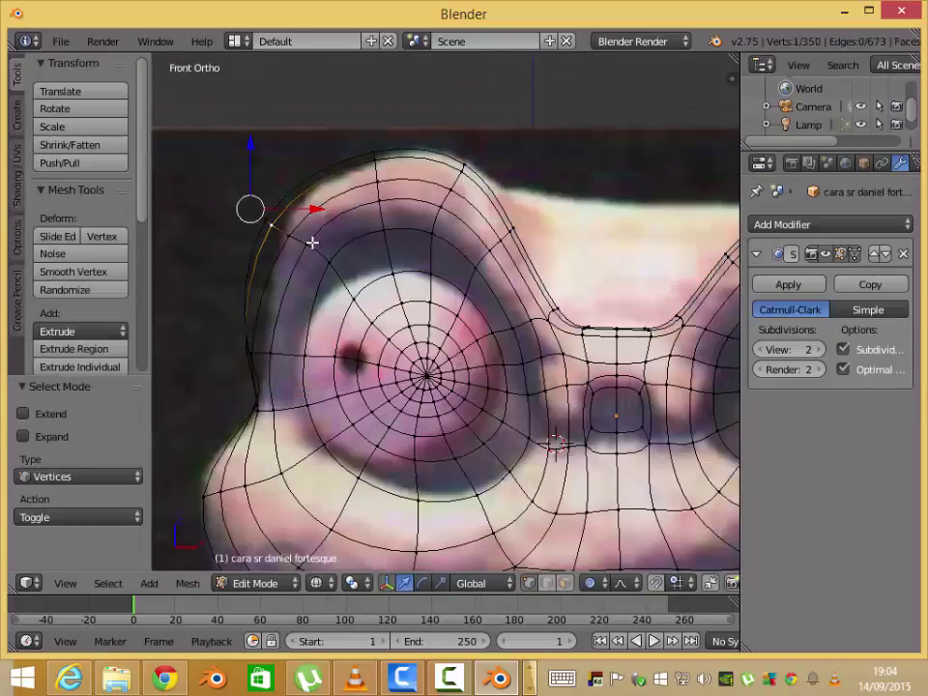
left_click(307, 280)
right_click(207, 387)
key("g")
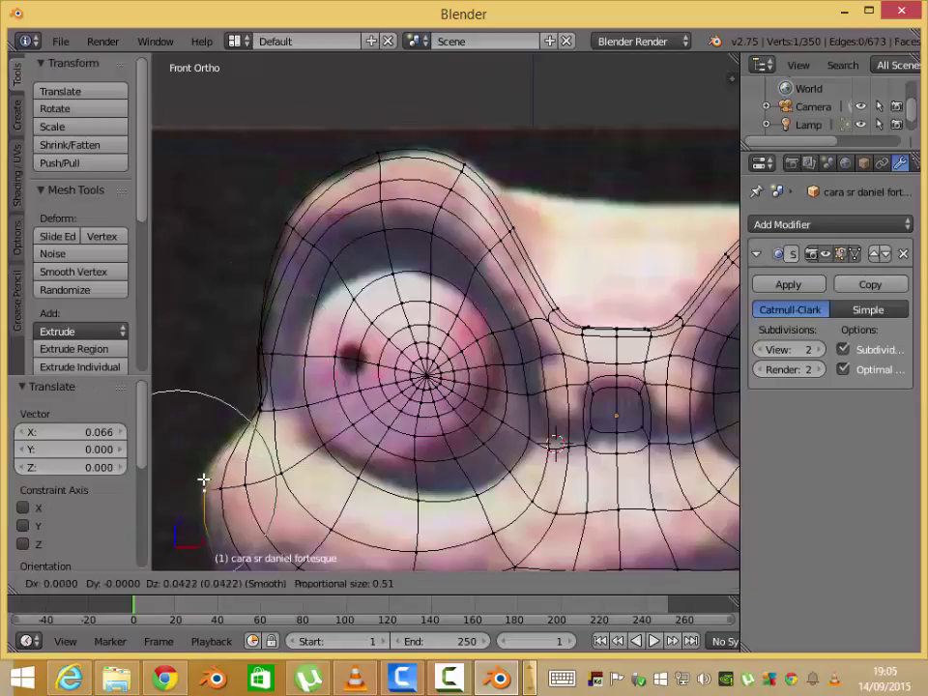
left_click(281, 432)
key("z")
- Move two socket-rim vertices together to follow the reference skull
middle_click_drag(280, 432, 322, 501)
right_click(295, 414, "shift")
key("g")
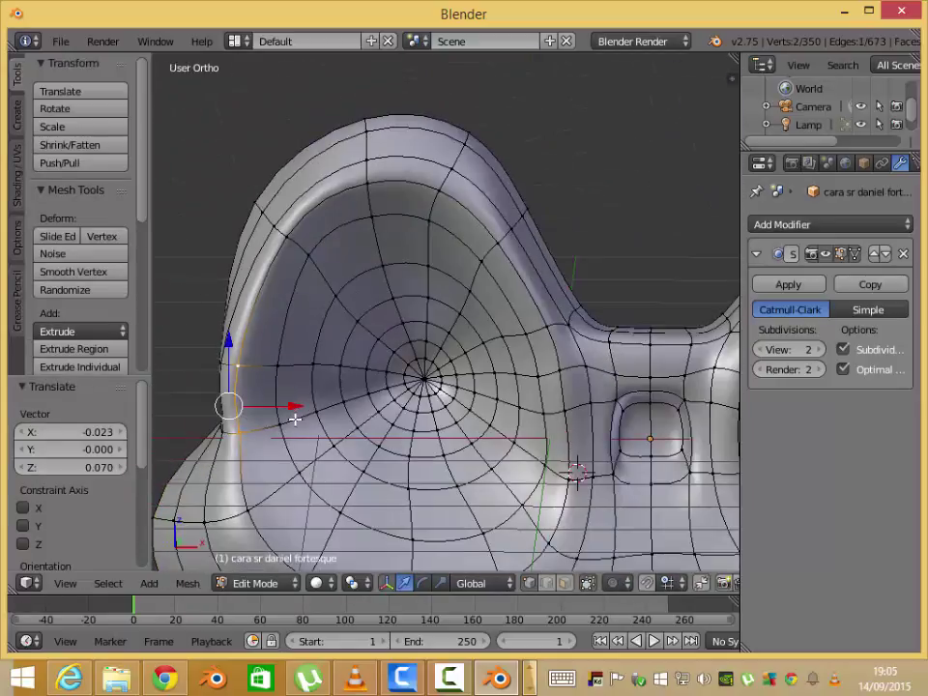
left_click(302, 425)
key("KP_1")
- Adjust the brow's top-arc vertices, then show the smooth head in Object Mode, Front Ortho
mouse_move(348, 410)
middle_mouse_down()
mouse_move(522, 420)
mouse_move(466, 183)
middle_mouse_up()
right_click(466, 183, "shift")
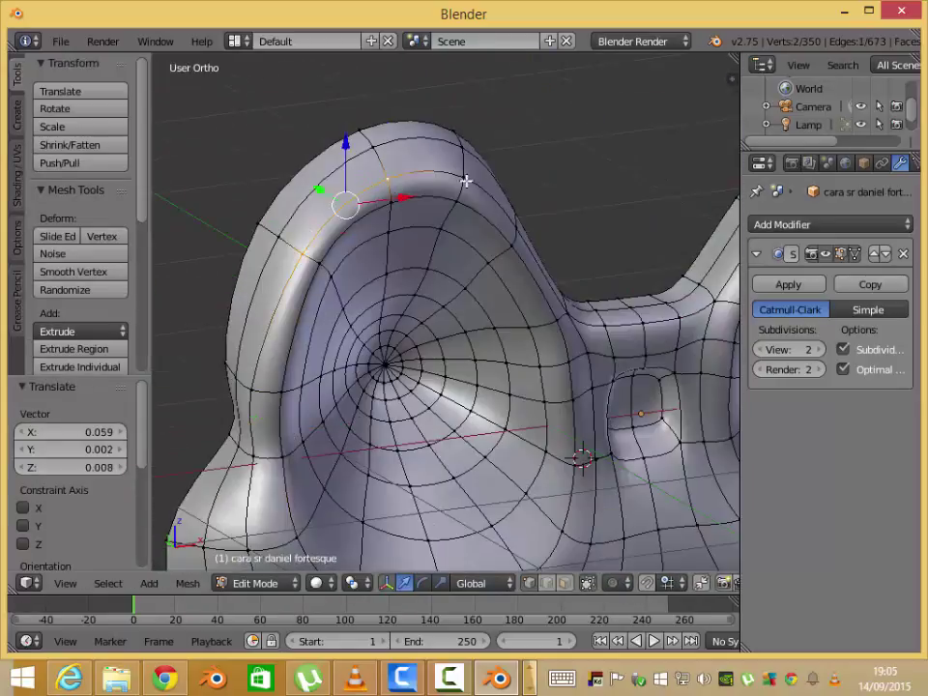
key("KP_1")
key("g")
left_click(437, 263)
key("Tab")
middle_click_drag(437, 263, 332, 310)
key("KP_1")
scroll(375, 359, "down", 3)
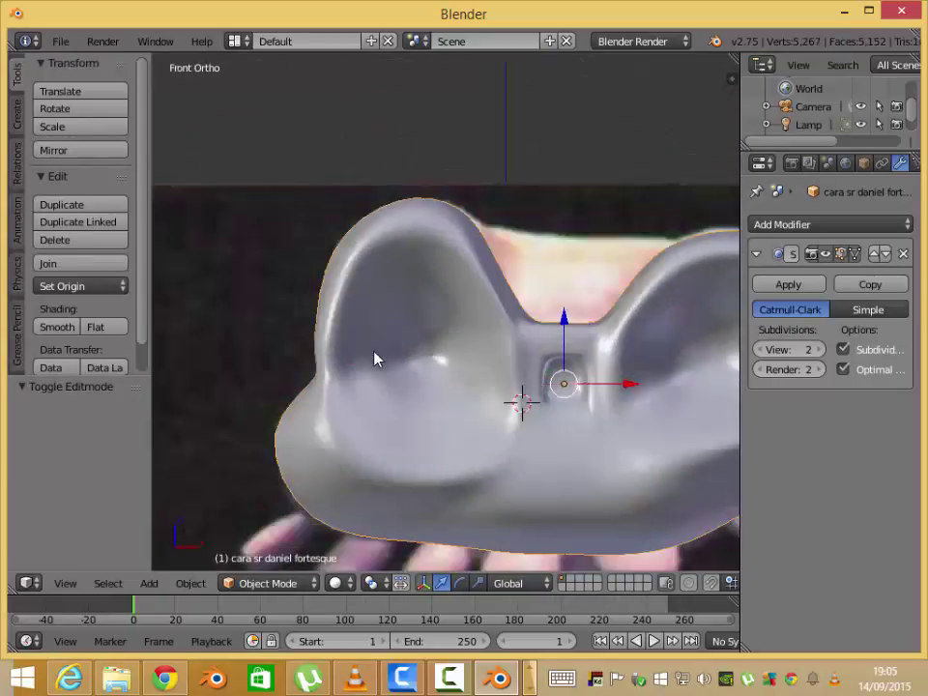
- Add a UV Sphere and give it a Subdivision Surface modifier
key("shift+a")
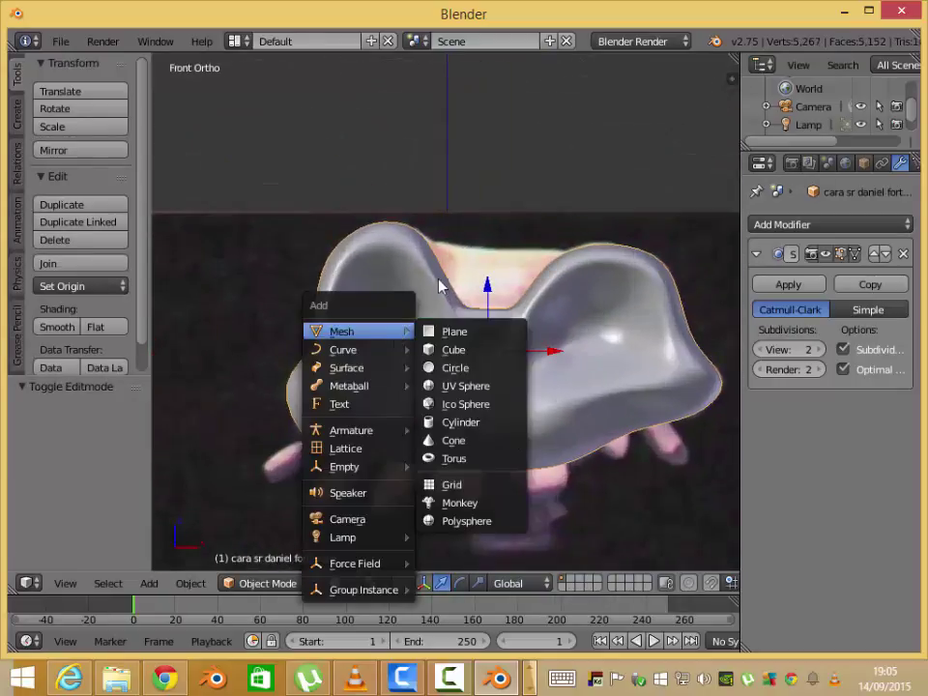
key("Tab")
key("Tab")
key("ctrl+a")
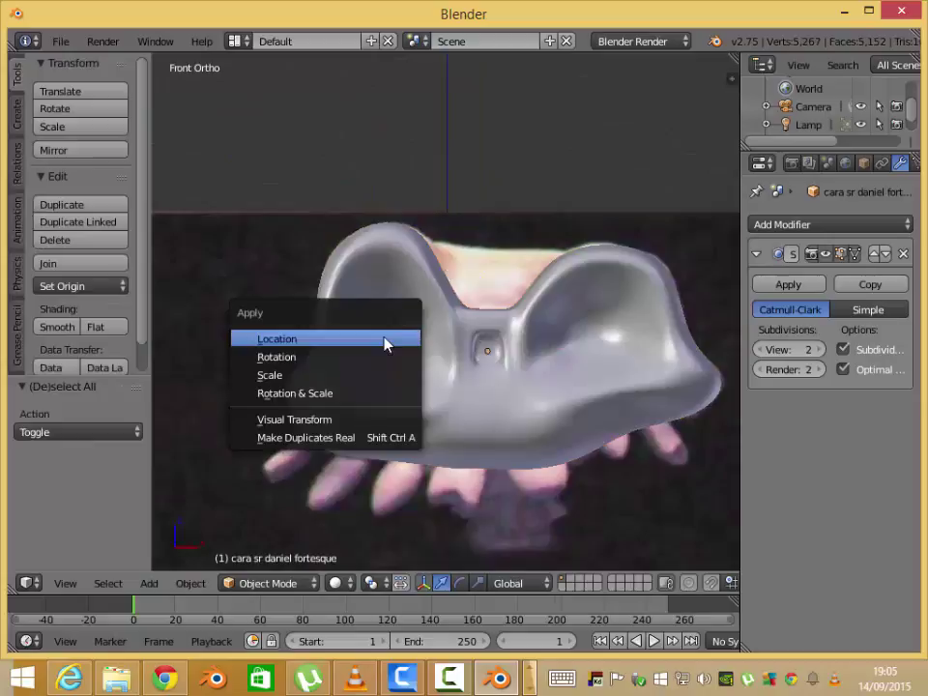
left_click(383, 340)
key("shift+a")
left_click(466, 401)
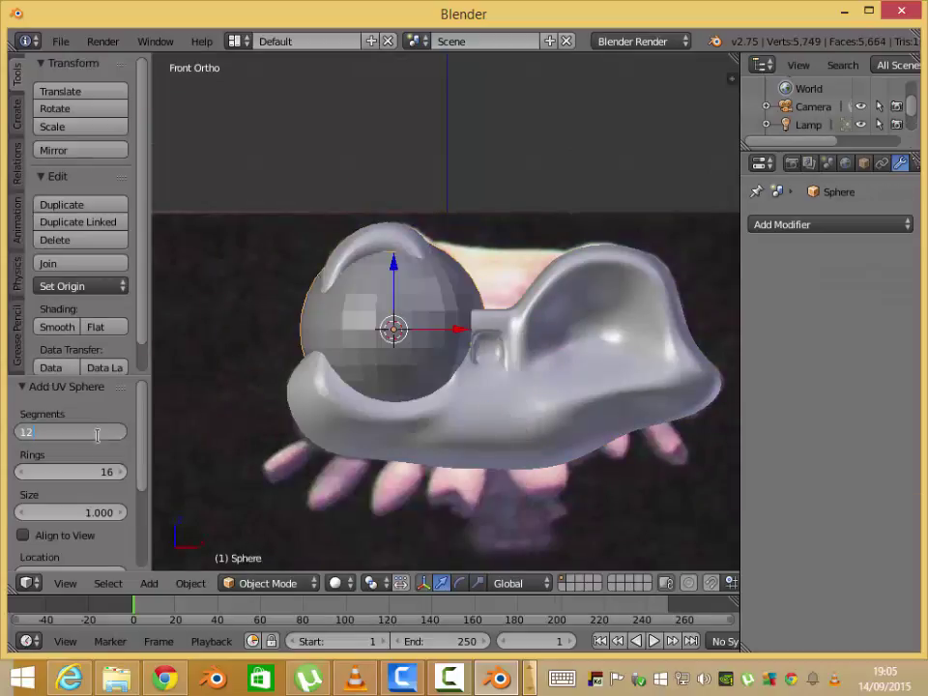
scroll(26, 499, "down", 2)
left_click(821, 224)
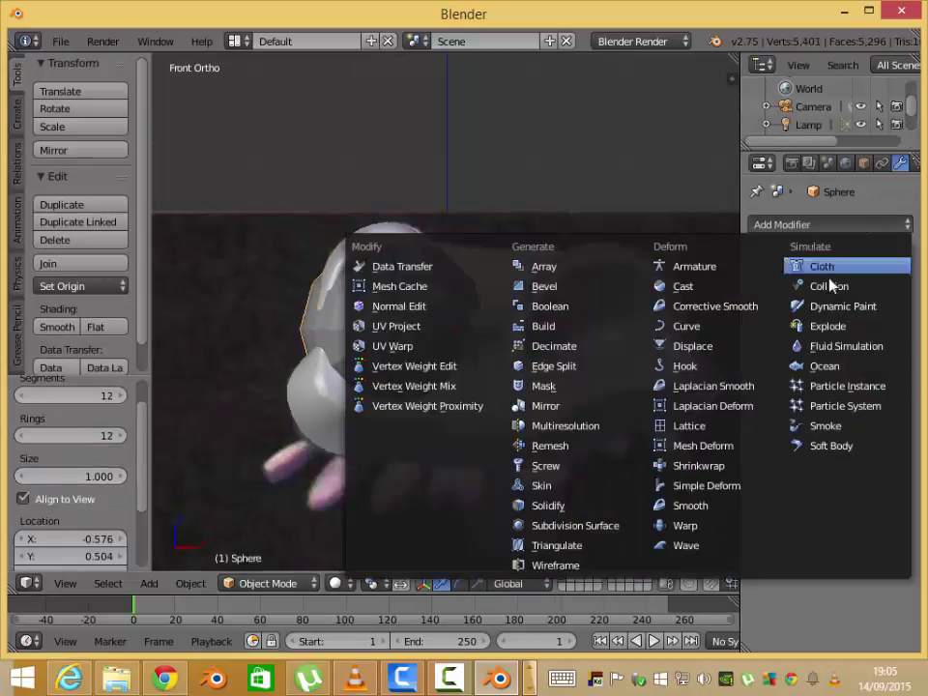
left_click(569, 478)
- In wireframe, shrink the sphere to about half size and move it over the left eye socket
key("Tab")
key("z")
scroll(451, 406, "up", 3)
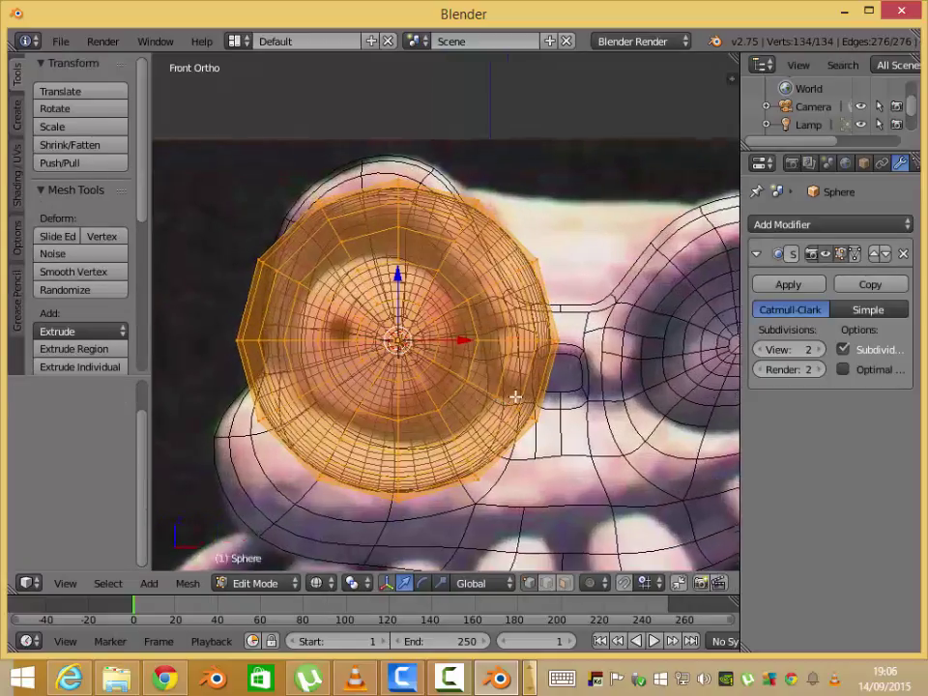
key("s")
left_click(489, 397)
key("g")
left_click(554, 428)
- Enlarge the sphere to 1.198 and check its depth from the front and side
key("z")
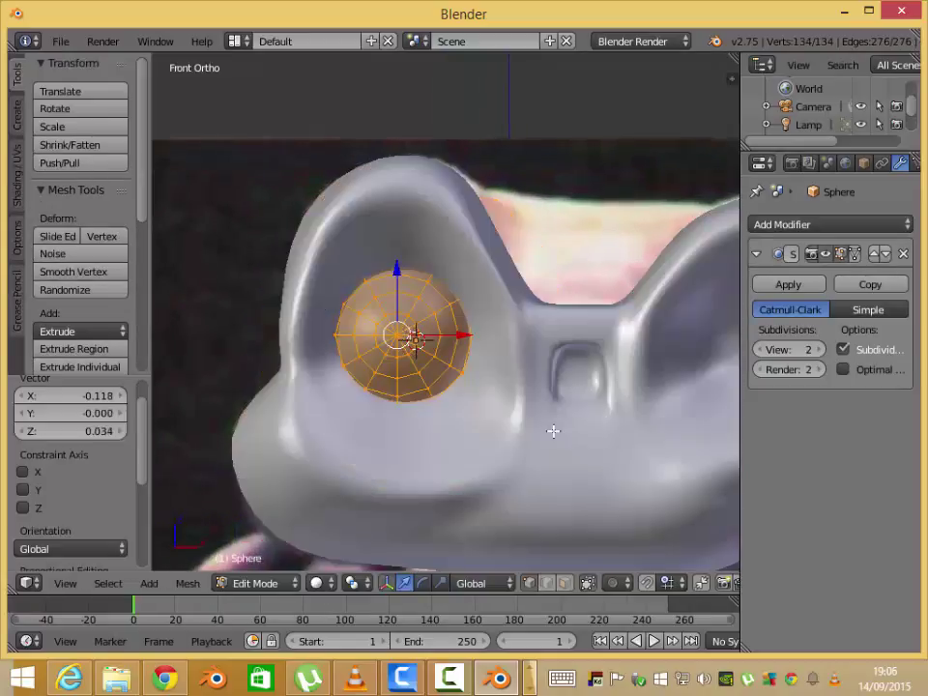
key("z")
key("z")
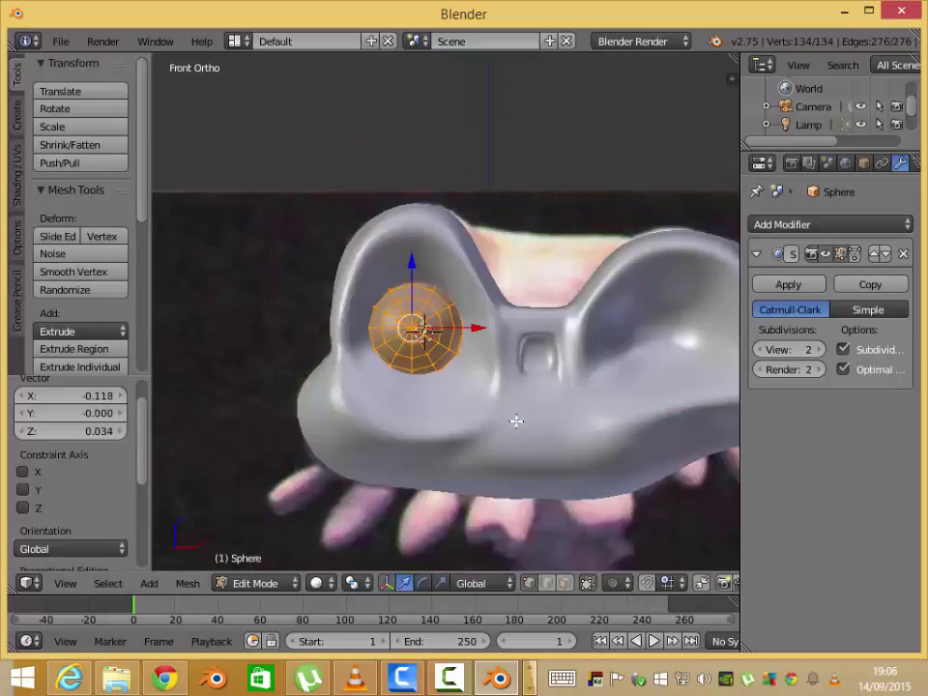
key("s")
left_click(521, 439)
key("z")
middle_click_drag(527, 445, 683, 460)
key("KP_1")
- Push the sphere along the Y axis into the eye socket
key("z")
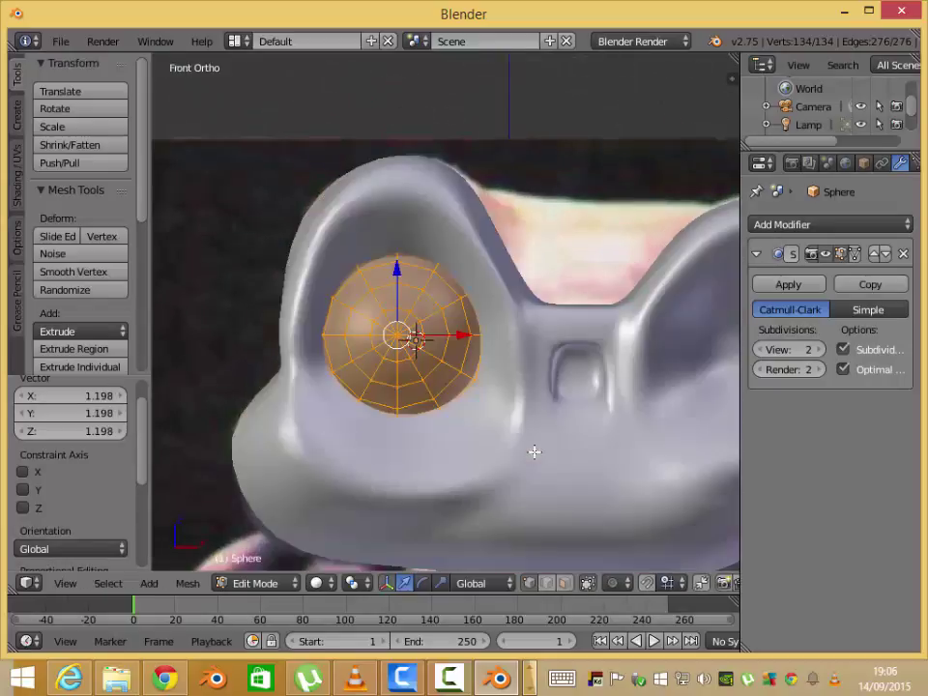
middle_click_drag(534, 451, 560, 542)
key("g")
key("y")
left_click(388, 294)
key("z")
key("KP_1")
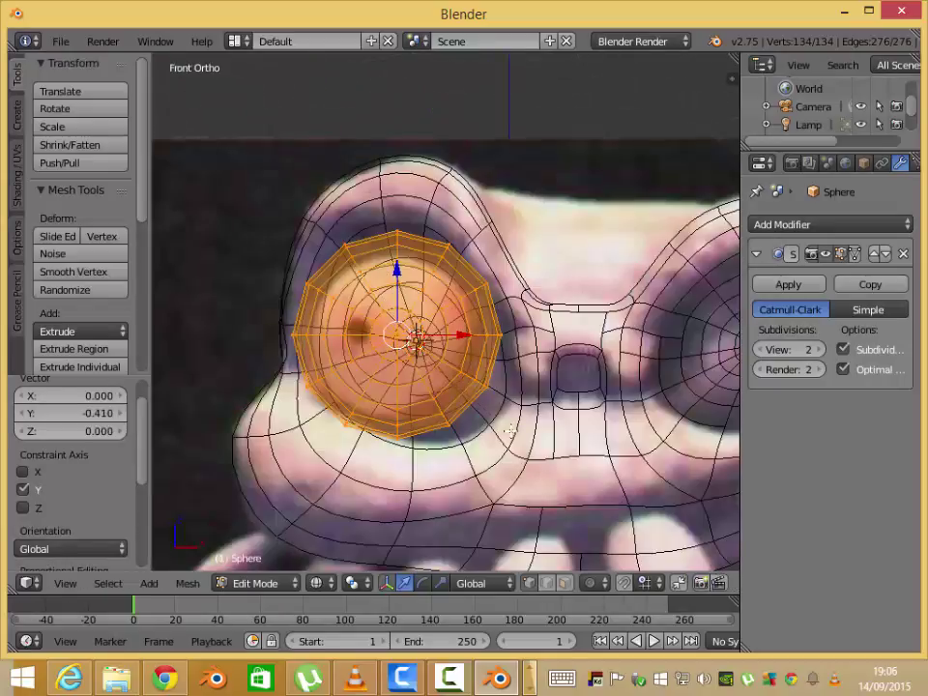
- Scale the sphere down to 0.802 and rotate it around the global Z axis
key("s")
left_click(489, 412)
mouse_move(473, 533)
middle_mouse_down()
mouse_move(433, 378)
mouse_move(441, 389)
middle_mouse_up()
key("Tab")
key("z")
key("KP_1")
key("KP_1")
key("r")
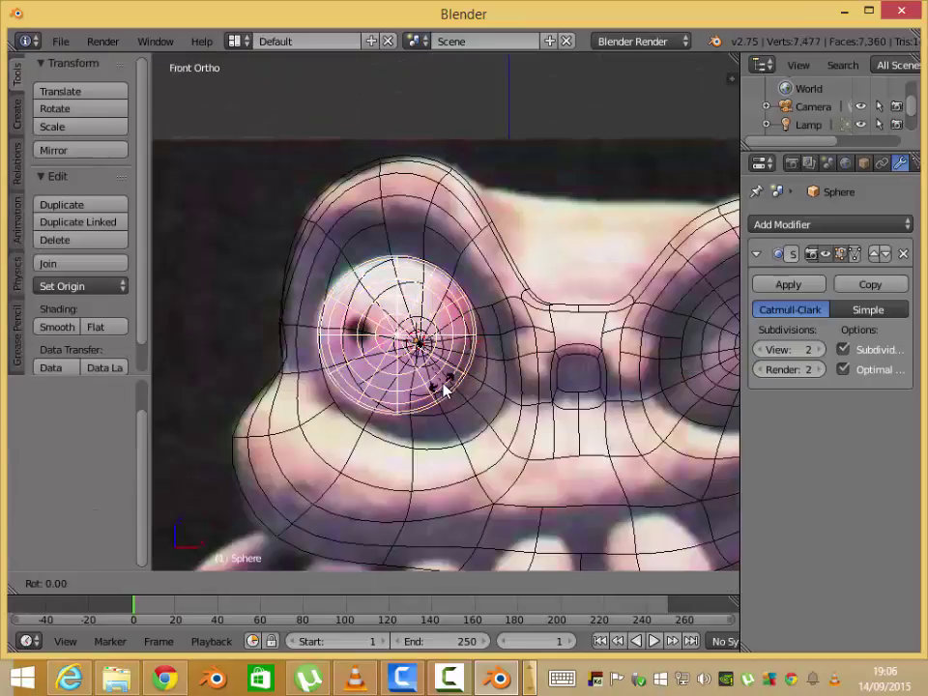
key("z")
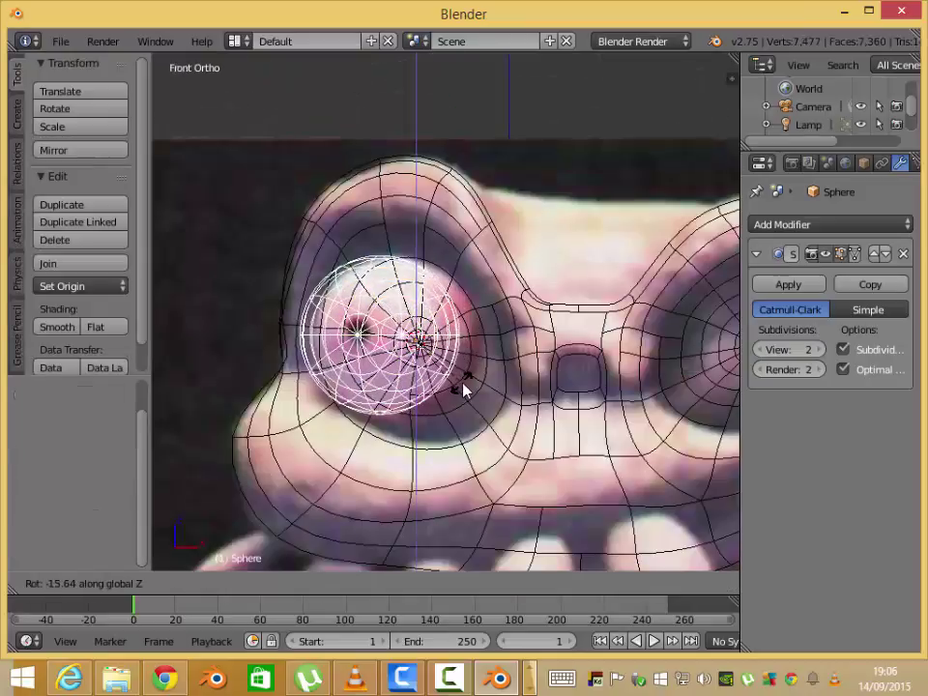
left_click(463, 389)
- Edge-slide the loop around the sphere's front pole closer to the pole
key("Tab")
scroll(280, 356, "up", 4)
key("z")
left_click(300, 329, "alt")
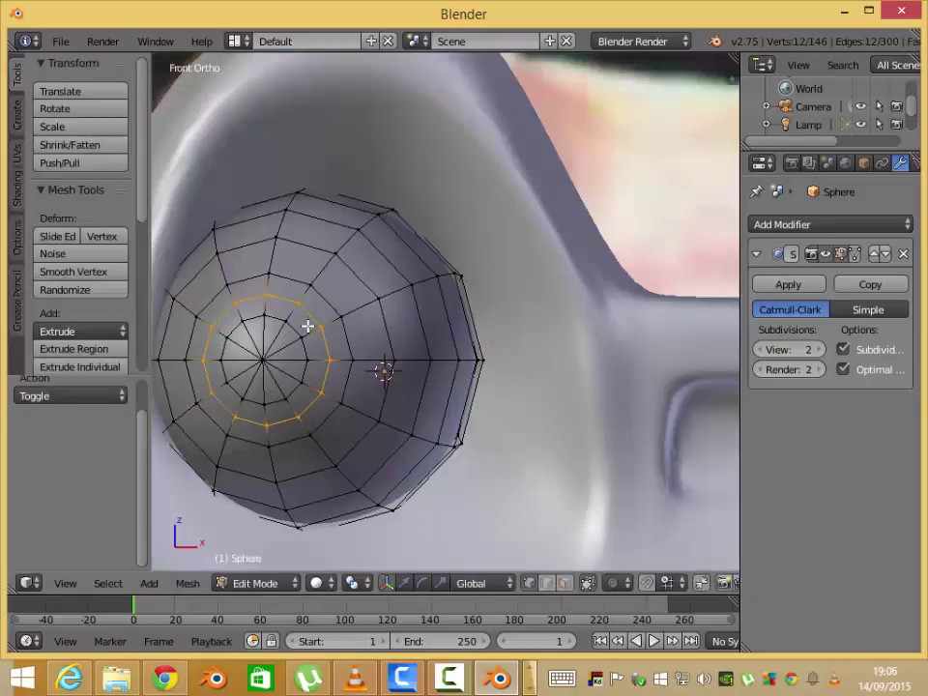
key("g")
key("g")
key("Escape")
key("g")
key("g")
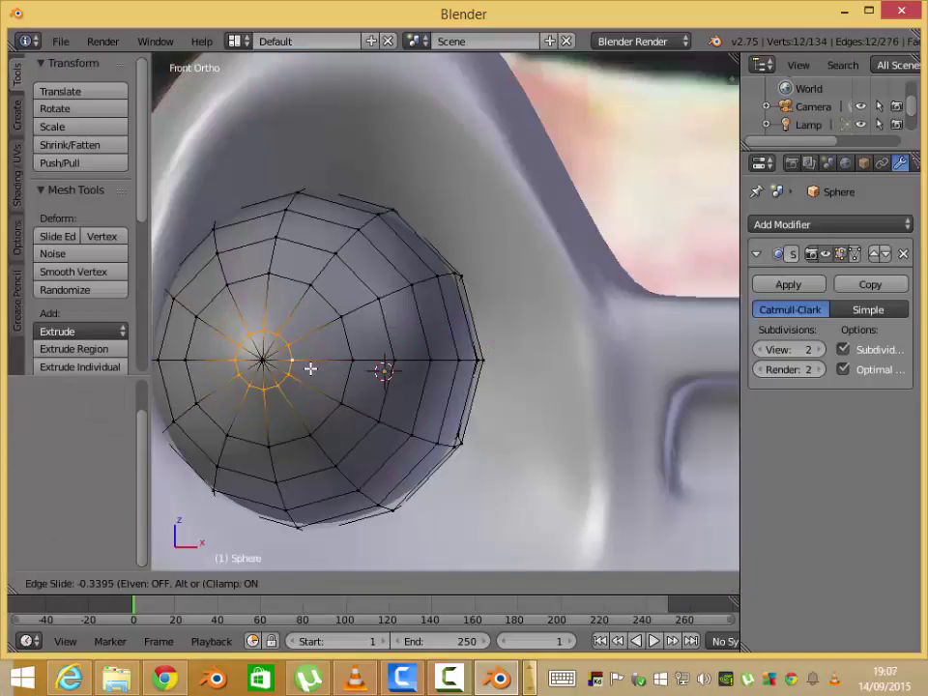
left_click(310, 368)
key("Tab")
- Select the whole sphere in Edit Mode and switch to face selection
mouse_move(317, 364)
middle_mouse_down()
mouse_move(379, 404)
mouse_move(321, 410)
mouse_move(345, 356)
middle_mouse_up()
key("Tab")
key("a")
- Brush-select the pupil faces and give the eyeball a new white 'blanco ojos' material
key("a")
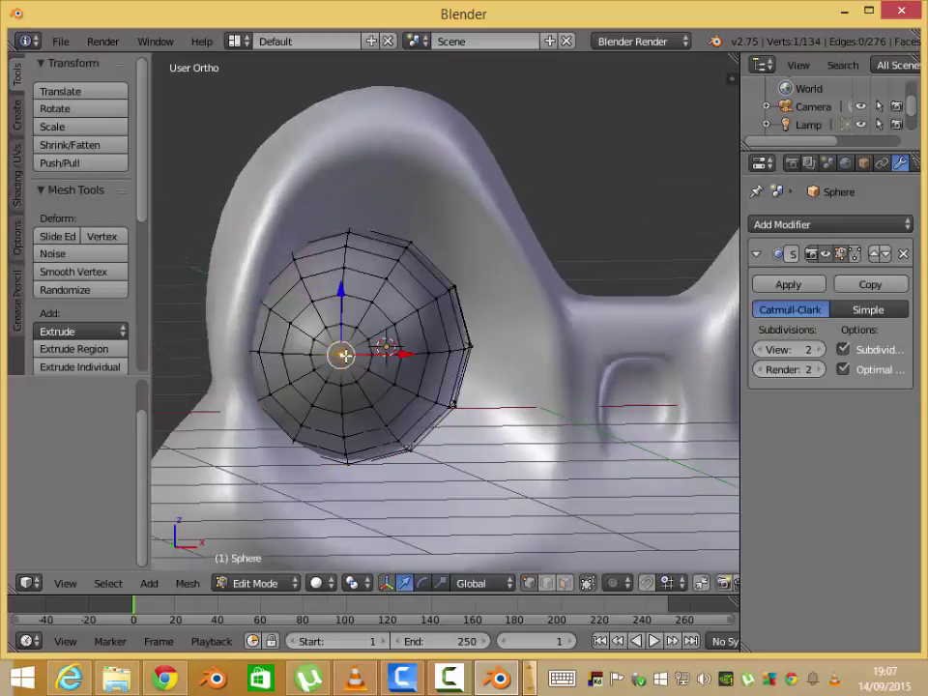
key("ctrl+Tab")
key("Escape")
key("a")
key("c")
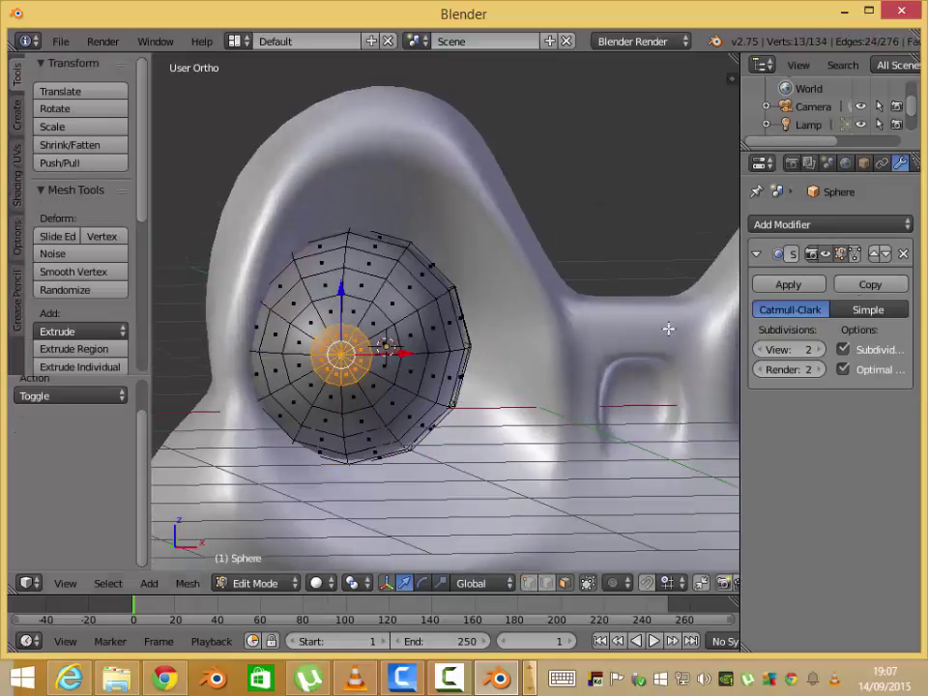
left_click(863, 162)
left_click_drag(741, 198, 615, 197)
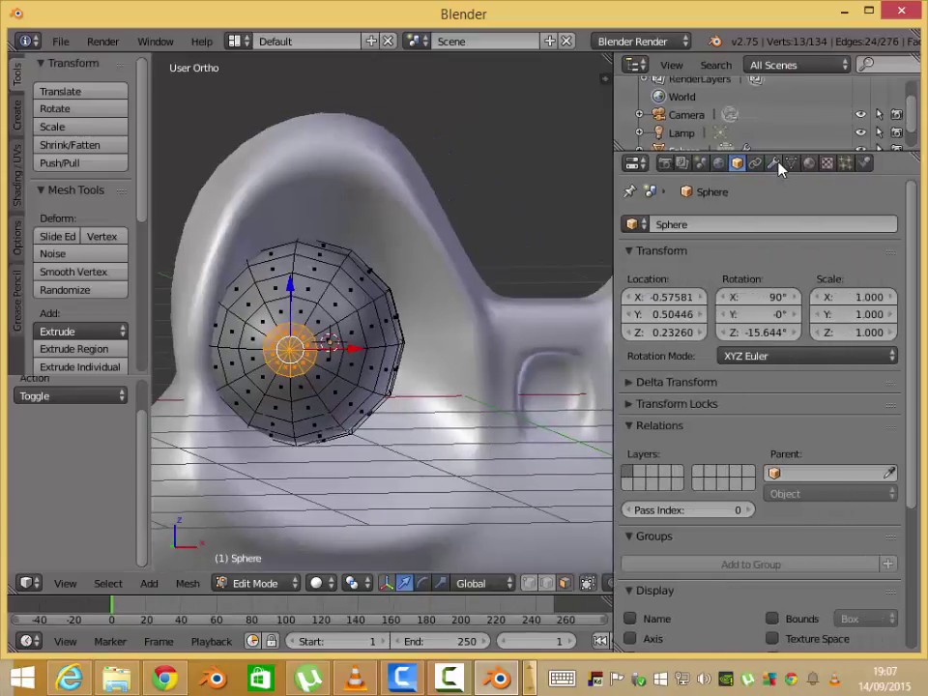
left_click(809, 163)
key("a")
left_click(734, 305)
left_click(687, 527)
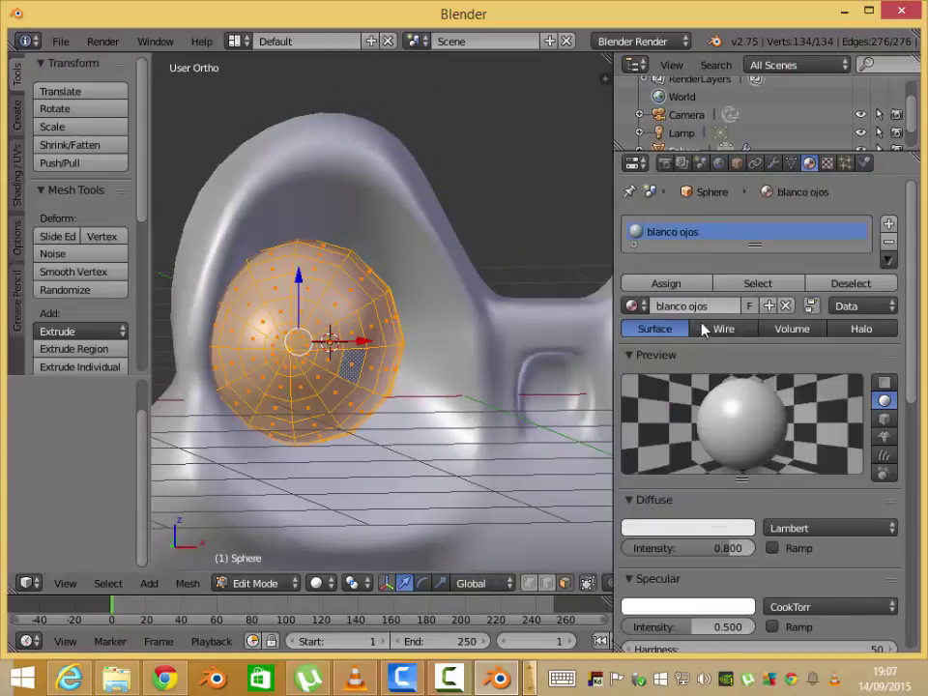
- Add a second material slot 'negro ojos' coloured black for the pupil faces
key("a")
left_click(888, 224)
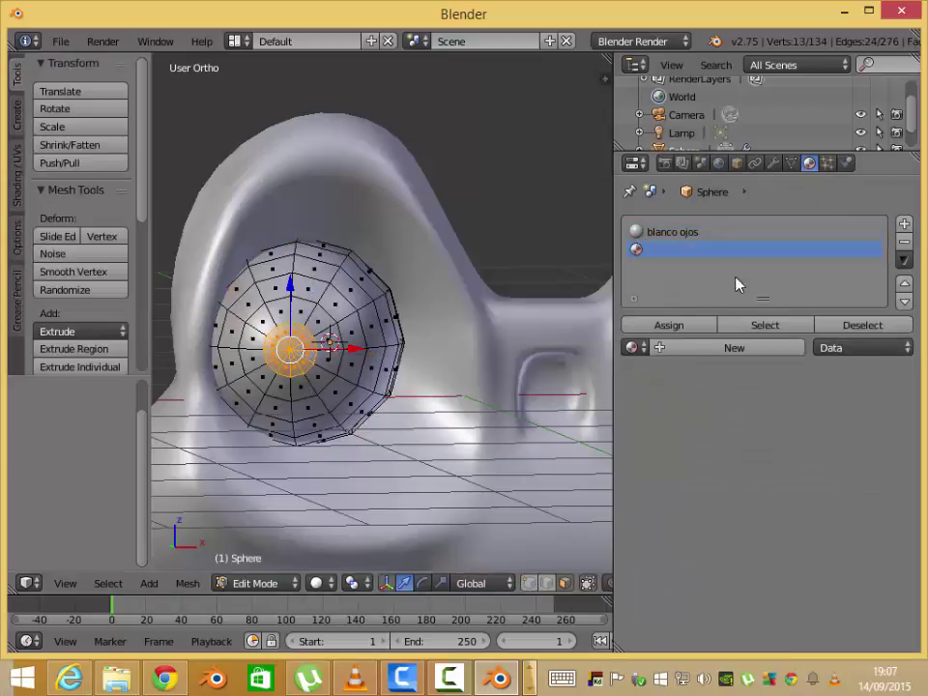
left_click(679, 347)
type("negro ojos")
key("Return")
left_click(316, 583)
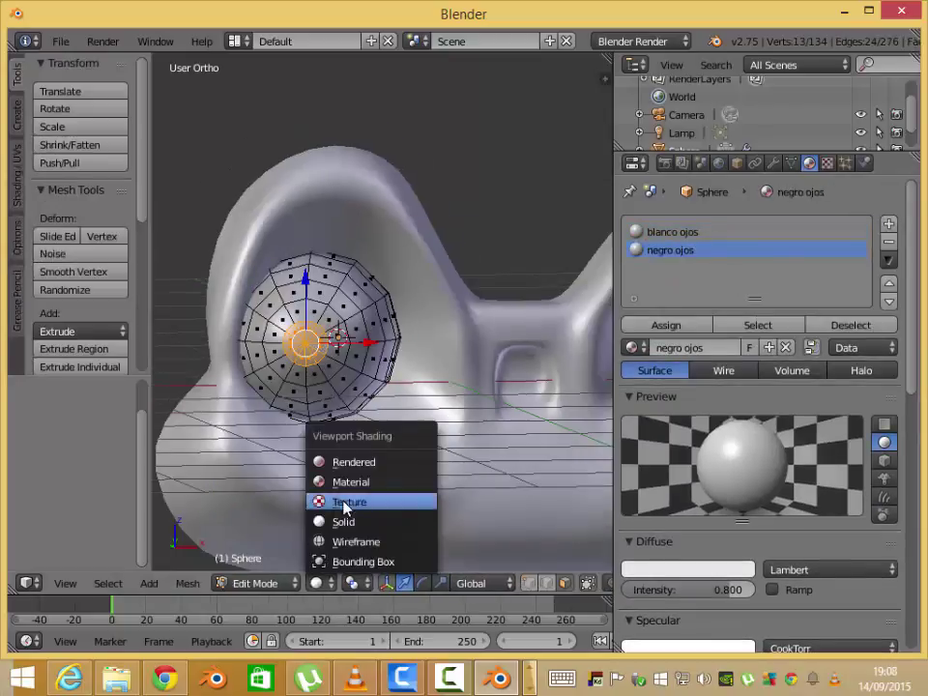
left_click(342, 541)
key("z")
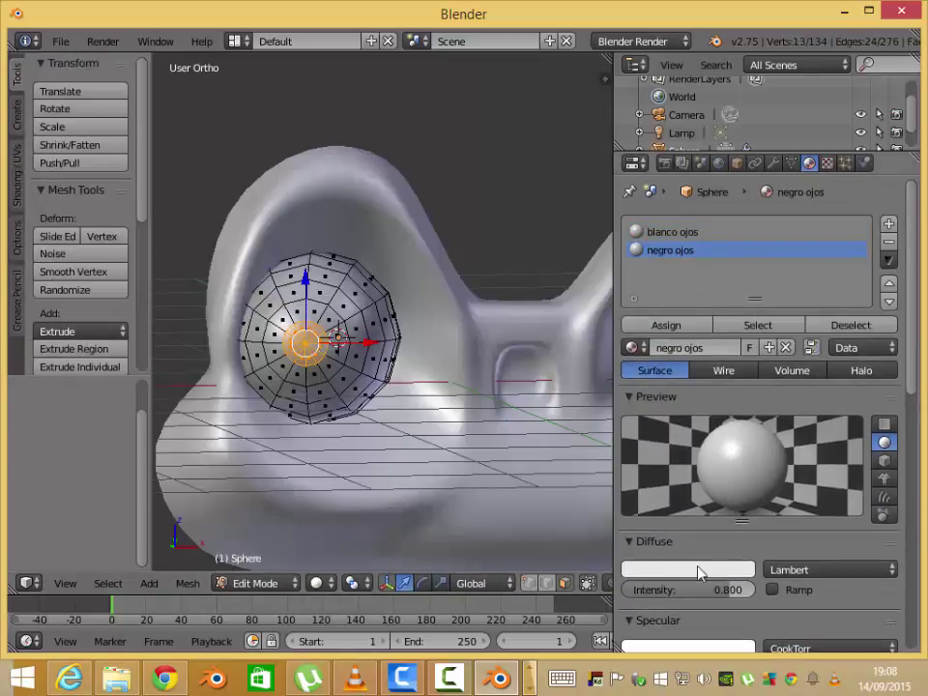
left_click(701, 572)
left_click_drag(739, 334, 738, 451)
- Nudge the eyeball into its final position in the socket
key("Tab")
scroll(351, 385, "down", 3)
key("KP_1")
scroll(362, 411, "up", 3)
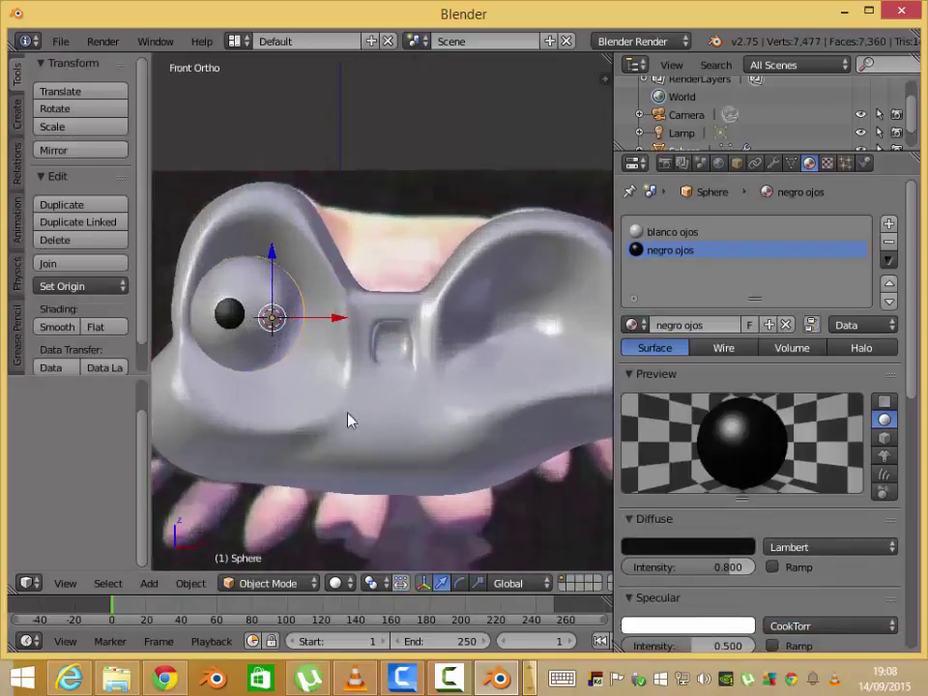
mouse_move(350, 420)
middle_mouse_down()
mouse_move(386, 435)
mouse_move(294, 295)
middle_mouse_up()
key("KP_1")
key("g")
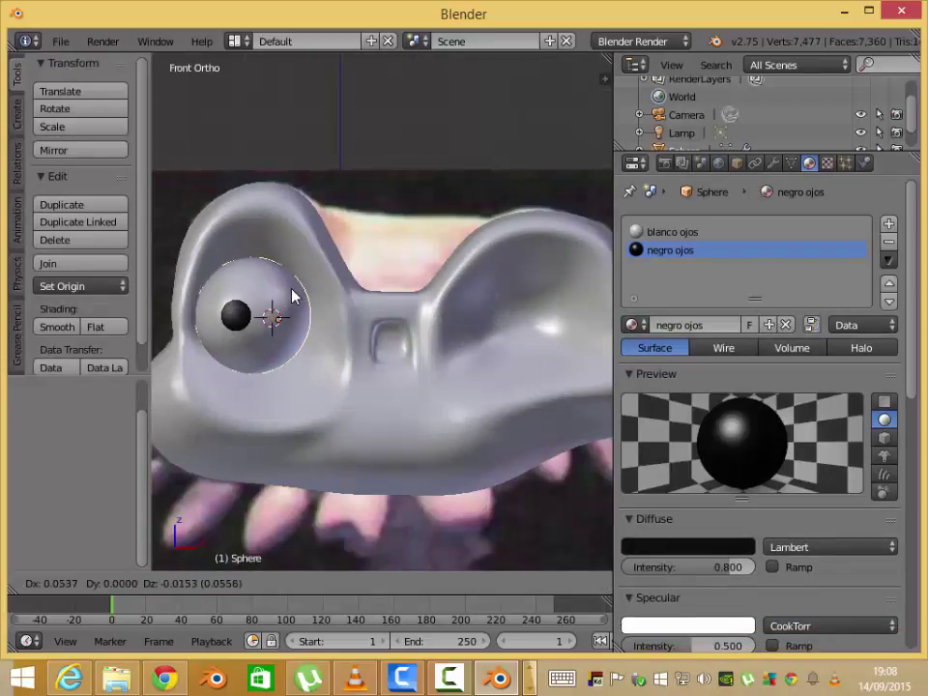
left_click(294, 296)
- Select the head mesh and move one of its edges in edge selection mode
right_click(559, 381)
mouse_move(560, 381)
middle_mouse_down()
mouse_move(449, 431)
mouse_move(362, 425)
mouse_move(350, 435)
mouse_move(431, 428)
mouse_move(221, 406)
middle_mouse_up()
key("Tab")
key("ctrl+Tab")
left_click(382, 400)
key("g")
left_click(402, 430)
right_click_drag(221, 405, 240, 385)
mouse_move(263, 408)
middle_mouse_down()
mouse_move(372, 410)
mouse_move(260, 321)
middle_mouse_up()
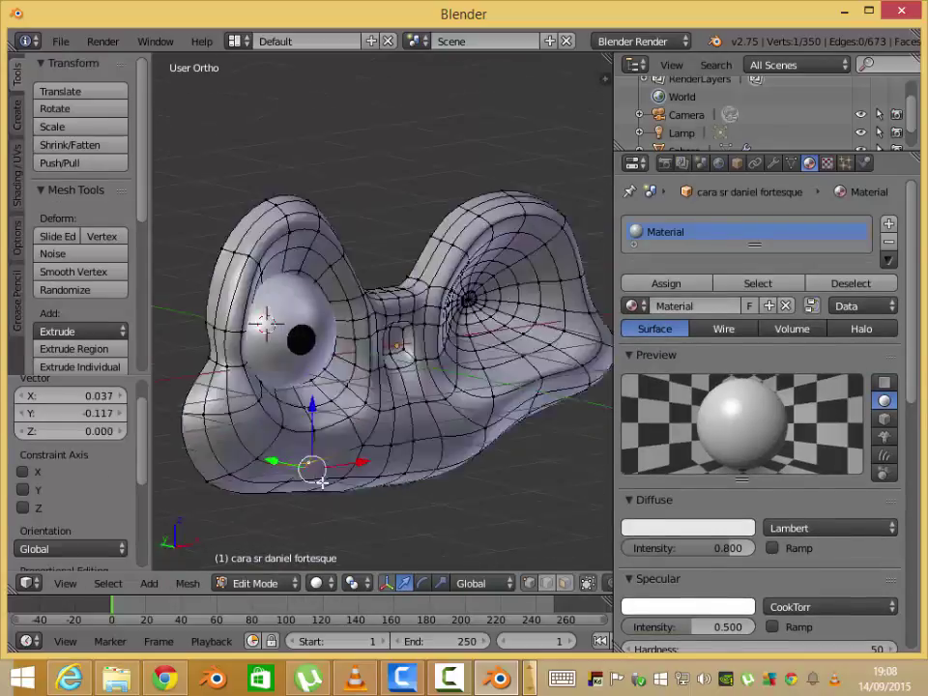
- Return to the front view and re-enter Edit Mode on the head mesh in wireframe
key("Tab")
key("KP_1")
key("z")
scroll(413, 401, "up", 4)
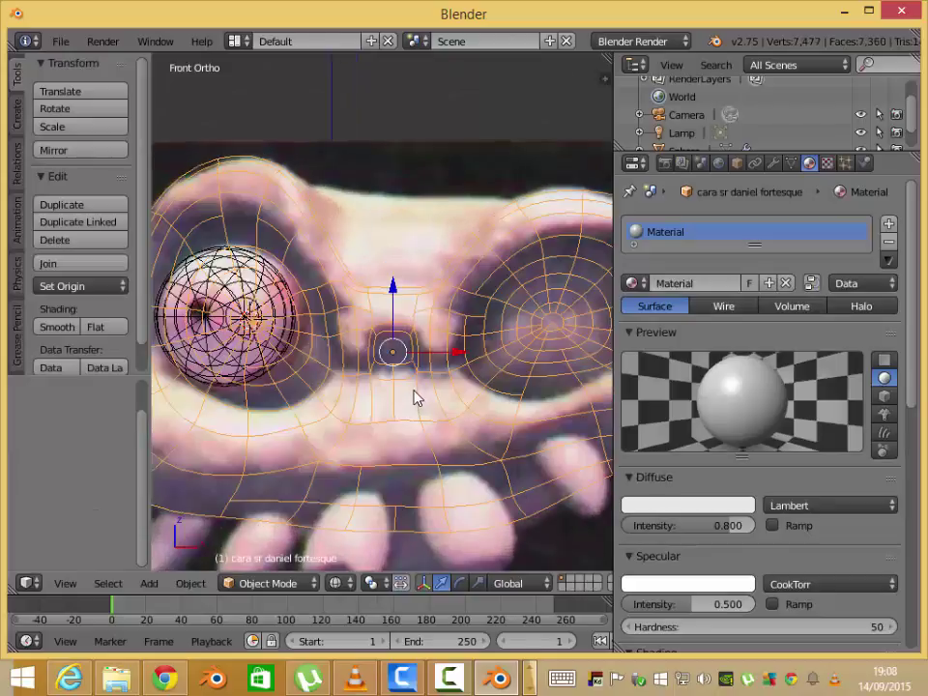
key("z")
key("Tab")
key("z")
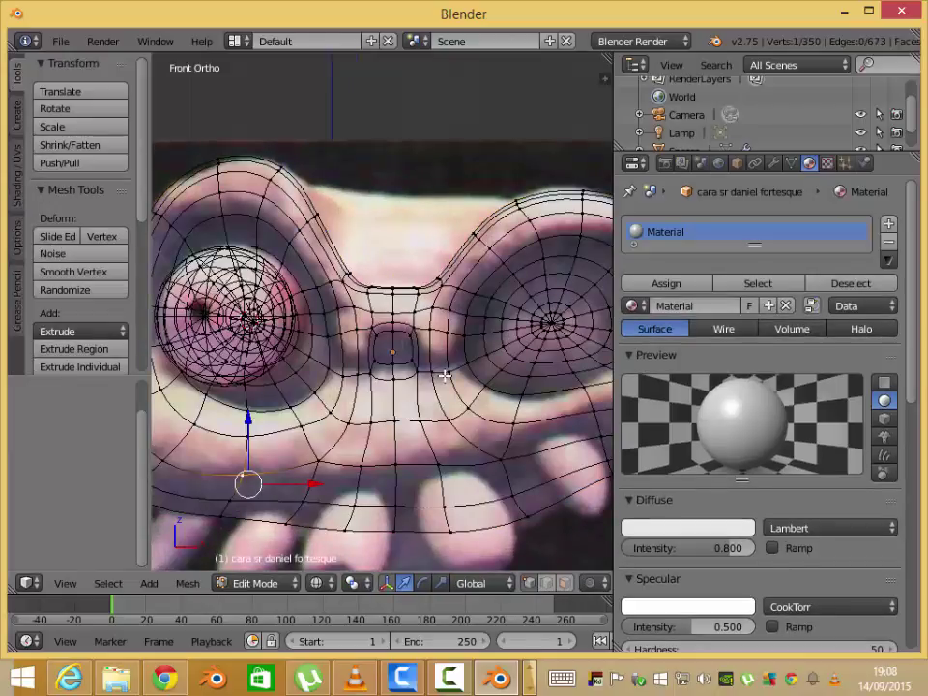
scroll(445, 375, "up", 1)
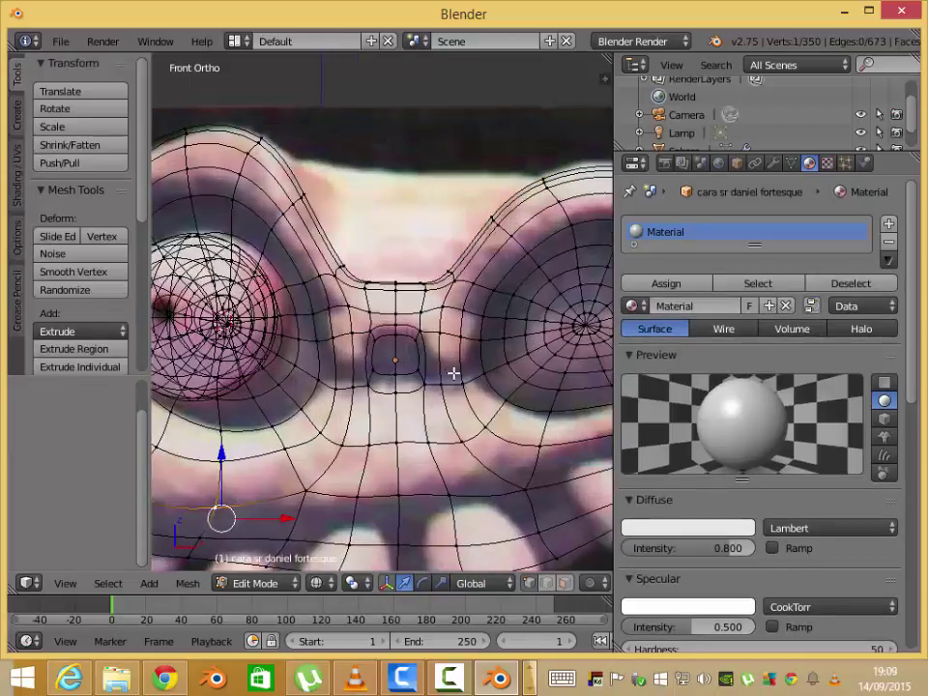
- Add a new edge loop around the nose
key("z")
key("ctrl+r")
left_click(453, 377)
left_click(455, 394)
mouse_move(456, 393)
middle_mouse_down()
mouse_move(475, 413)
mouse_move(465, 387)
mouse_move(414, 437)
middle_mouse_up()
- Move the nose selection along the Y axis
key("g")
key("y")
mouse_move(361, 414)
middle_mouse_down()
mouse_move(473, 431)
mouse_move(356, 373)
mouse_move(420, 505)
mouse_move(414, 453)
middle_mouse_up()
left_click(463, 423)
key("Tab")
key("Tab")
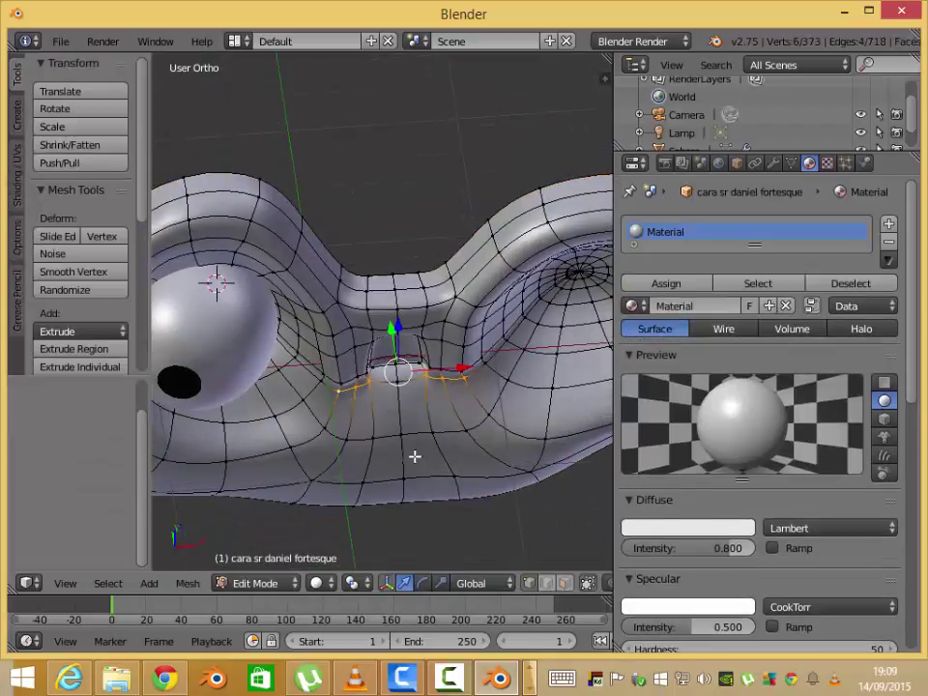
mouse_move(455, 396)
middle_mouse_down()
mouse_move(422, 373)
mouse_move(244, 327)
mouse_move(331, 449)
middle_mouse_up()
- Slide the edge to factor 0.459 and check the mesh from front and side
key("KP_1")
middle_click_drag(493, 484, 462, 446)
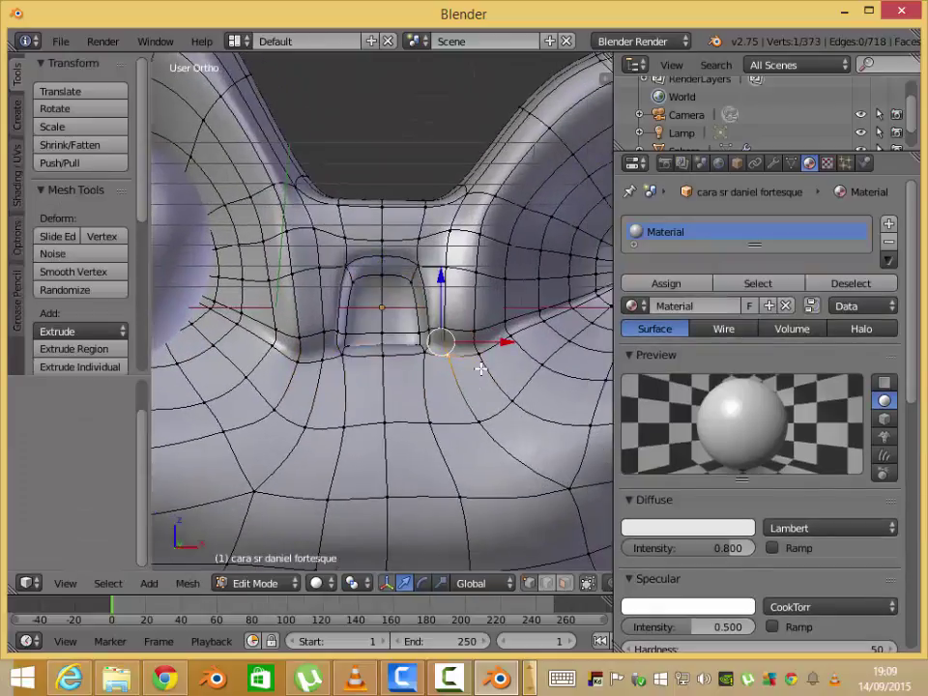
left_click(494, 334)
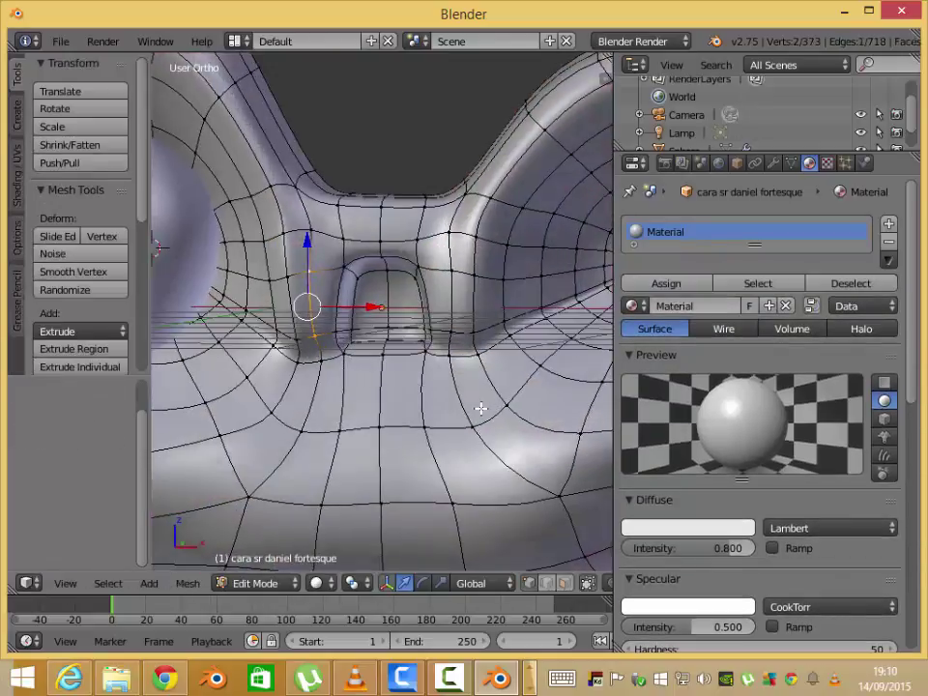
scroll(481, 408, "down", 4)
key("KP_1")
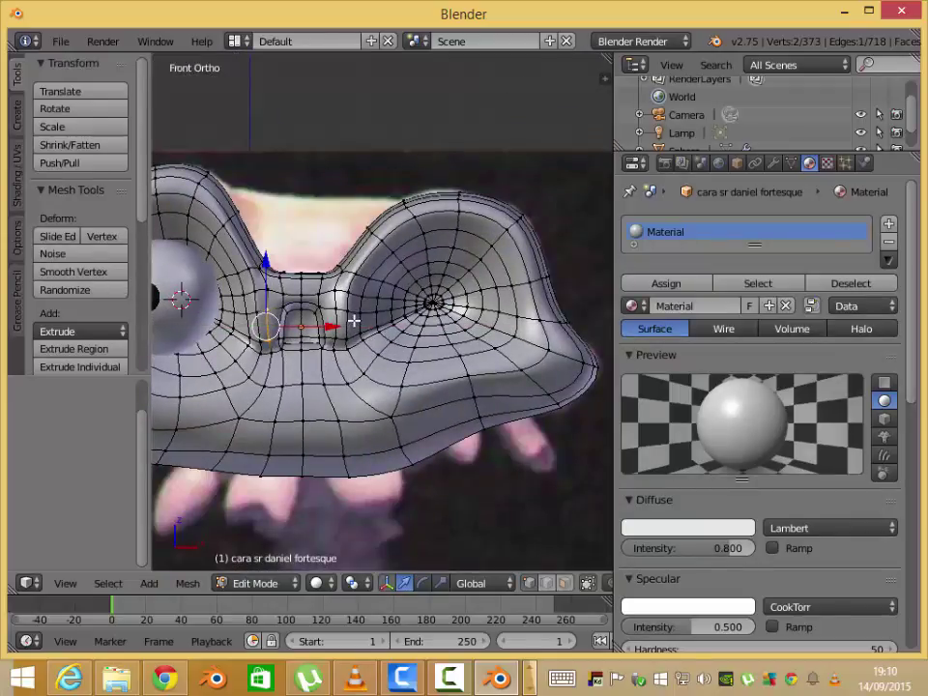
middle_click_drag(357, 321, 249, 339)
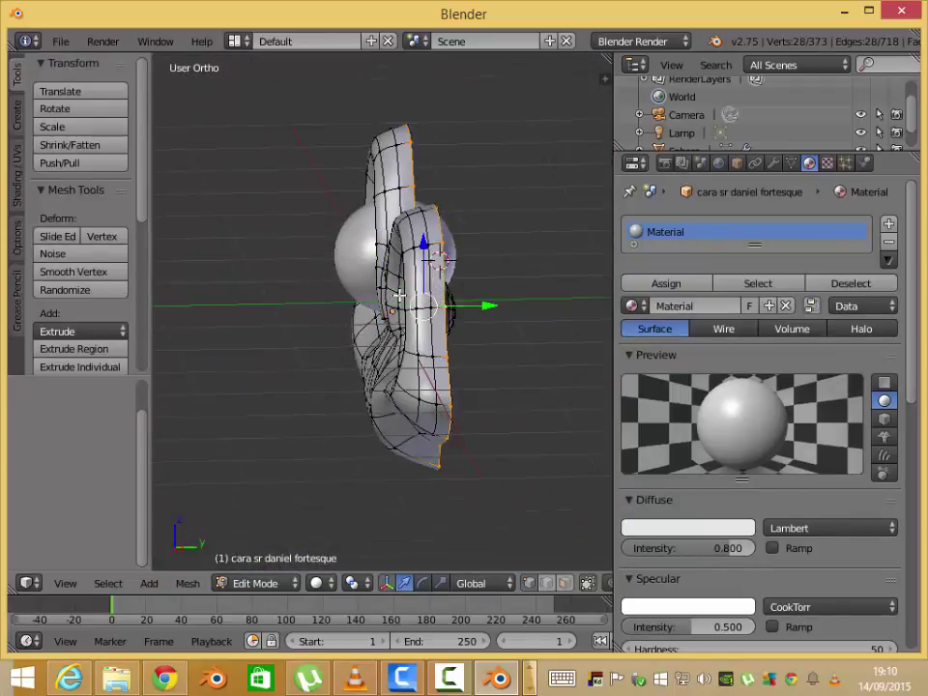
key("KP_1")
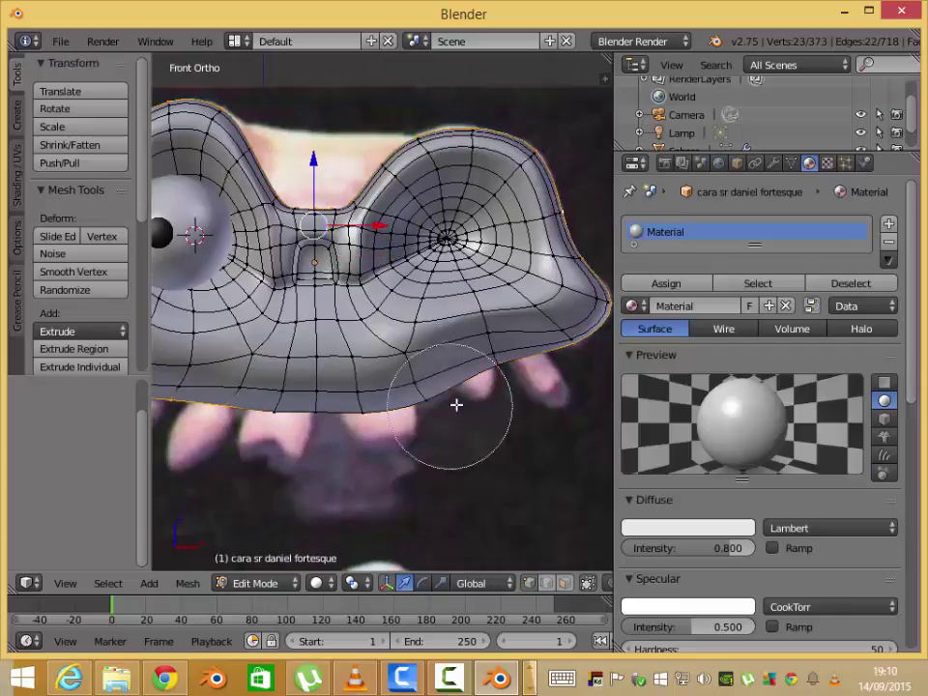
- Deselect a few socket-rim vertices and move the remaining selection
mouse_move(456, 404)
middle_mouse_down()
mouse_move(583, 301)
mouse_move(356, 375)
middle_mouse_up()
key("Escape")
key("KP_3")
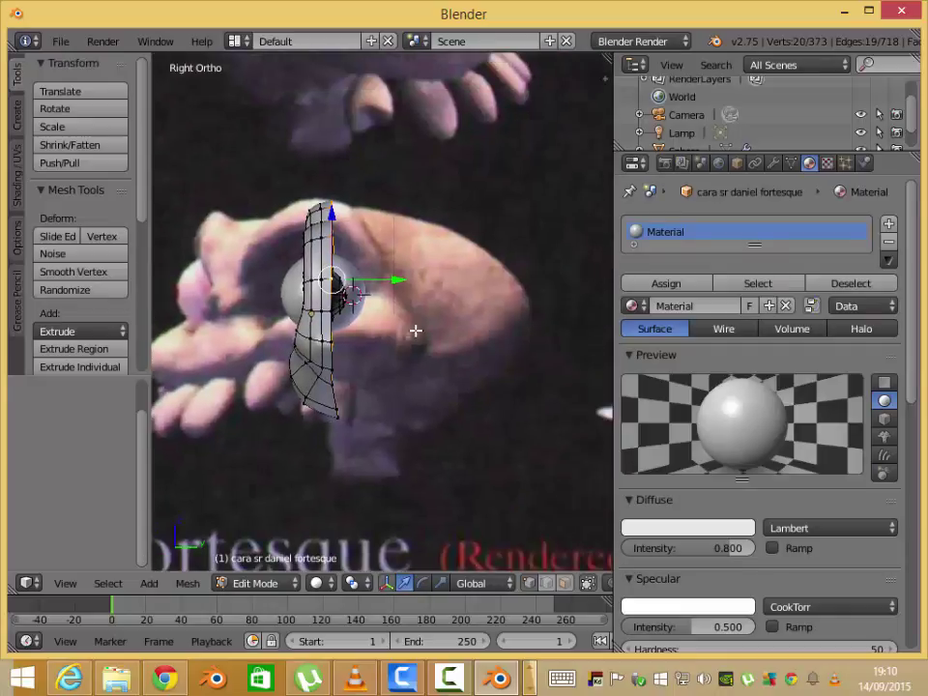
left_click(455, 332)
key("KP_1")
scroll(406, 300, "up", 1)
middle_click_drag(405, 300, 342, 265)
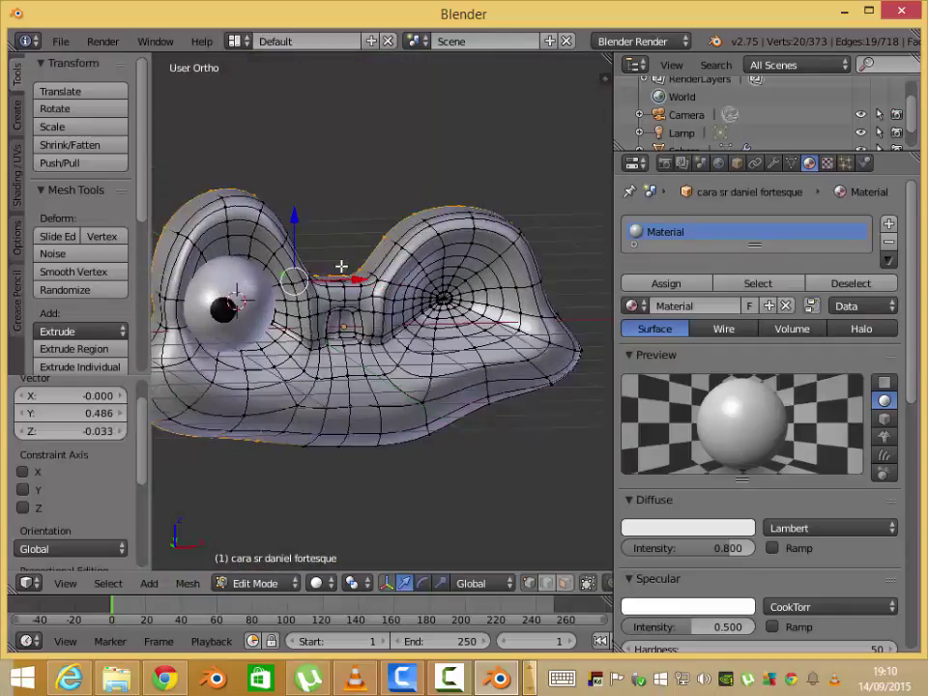
key("KP_1")
scroll(312, 261, "up", 2)
- Scale the socket-rim vertices by 1.072 and nudge a single vertex
key("s")
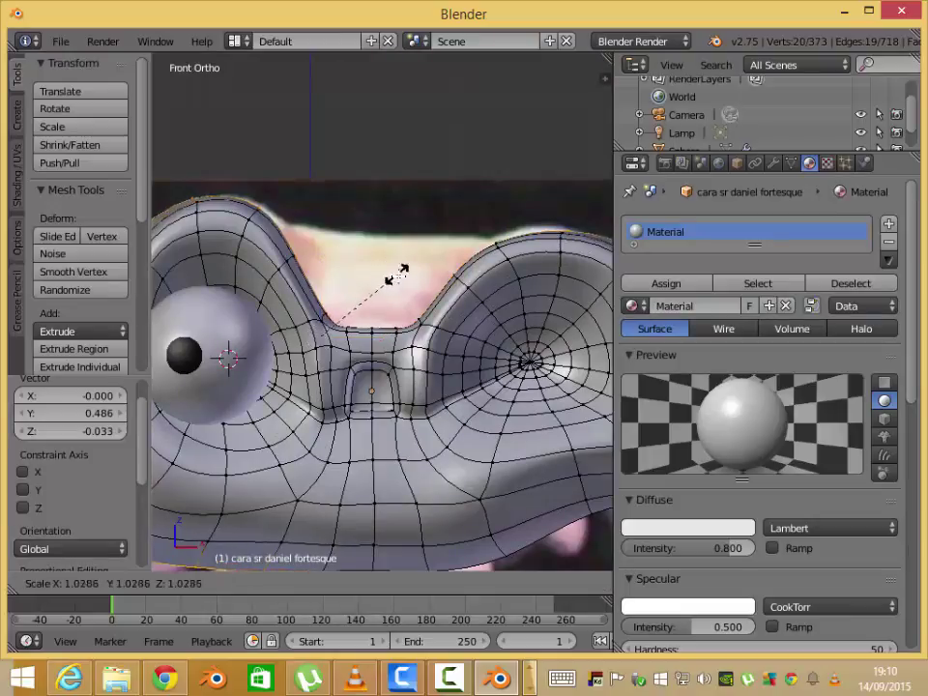
left_click(406, 283)
right_click(455, 275)
mouse_move(408, 284)
middle_mouse_down()
mouse_move(459, 274)
mouse_move(460, 207)
mouse_move(301, 221)
middle_mouse_up()
key("KP_1")
key("g")
left_click(418, 244)
- Move the selected vertices and inspect the face from several angles
key("KP_1")
key("z")
key("g")
left_click(303, 224)
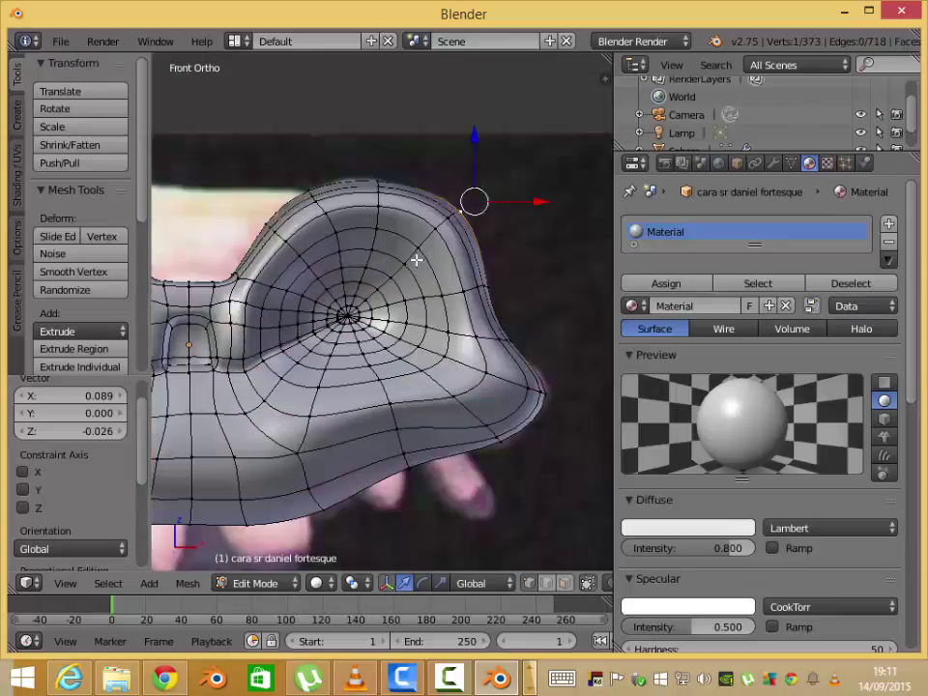
mouse_move(416, 259)
middle_mouse_down()
mouse_move(412, 271)
mouse_move(238, 337)
mouse_move(183, 269)
middle_mouse_up()
key("KP_1")
middle_click_drag(280, 279, 224, 332)
key("KP_1")
- Check the mesh in wireframe and solid against the front reference
key("z")
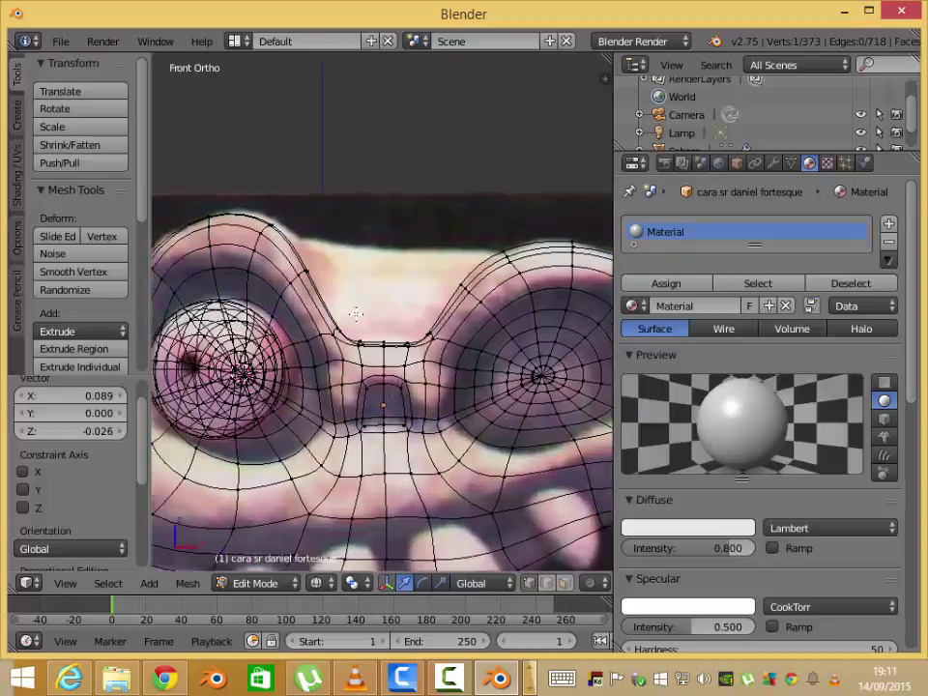
middle_click_drag(356, 314, 350, 341, "shift")
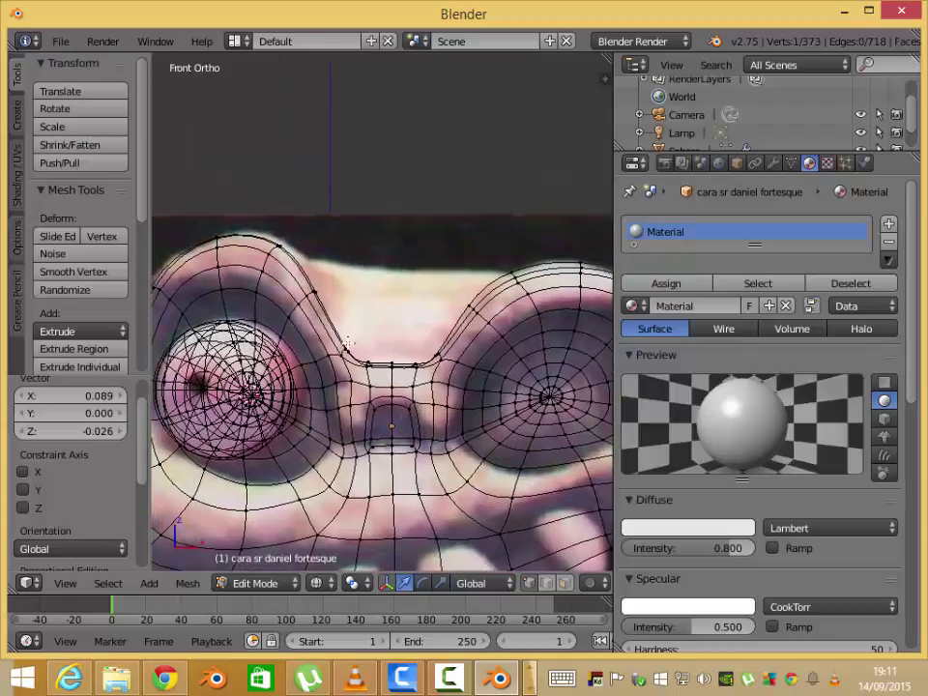
mouse_move(404, 352)
middle_mouse_down()
mouse_move(412, 364)
mouse_move(414, 349)
mouse_move(412, 362)
mouse_move(437, 352)
mouse_move(414, 351)
middle_mouse_up()
key("z")
key("KP_1")
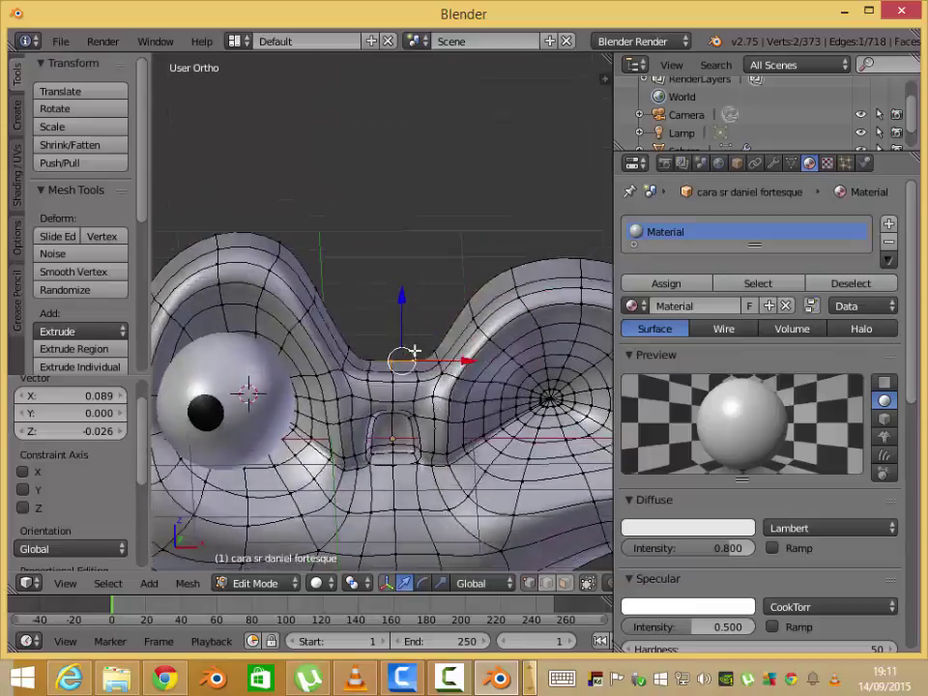
key("KP_1")
- Extrude the top vertices between the eyes upward, undoing a first attempt
key("e")
right_click(409, 259)
key("ctrl+z")
middle_click_drag(410, 259, 391, 348)
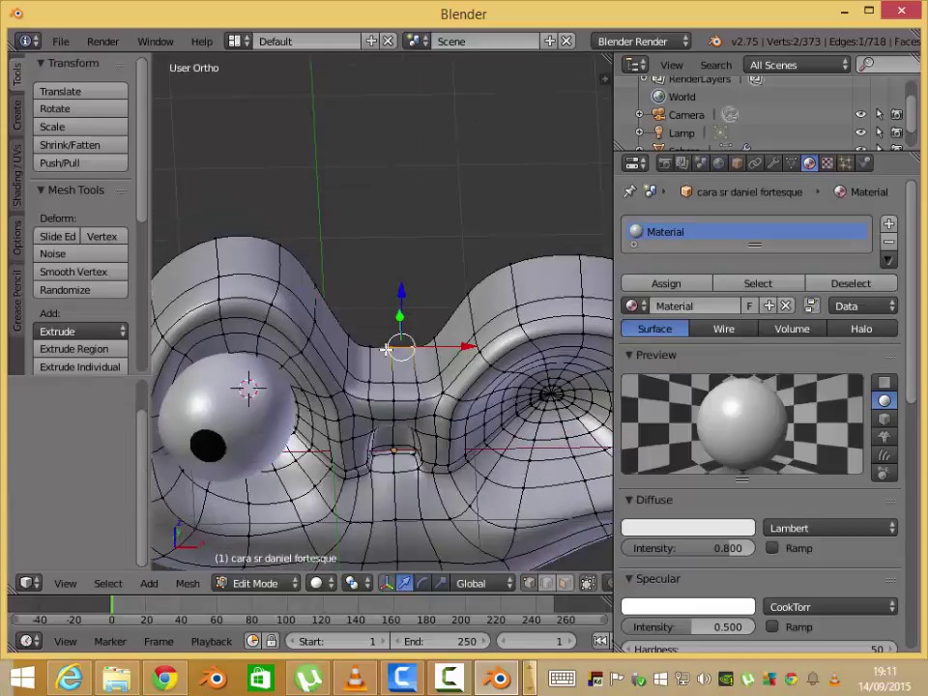
key("KP_1")
- Confirm the upward extrusion and move the prong's tip along Y
left_click(395, 246)
middle_click_drag(395, 247, 406, 270)
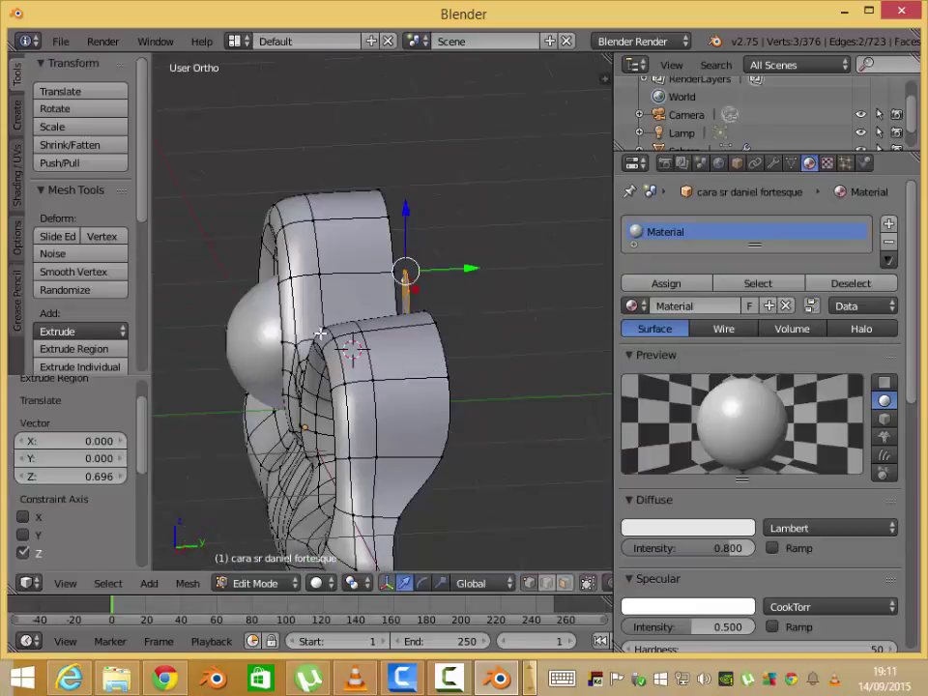
key("g")
key("y")
left_click(524, 282)
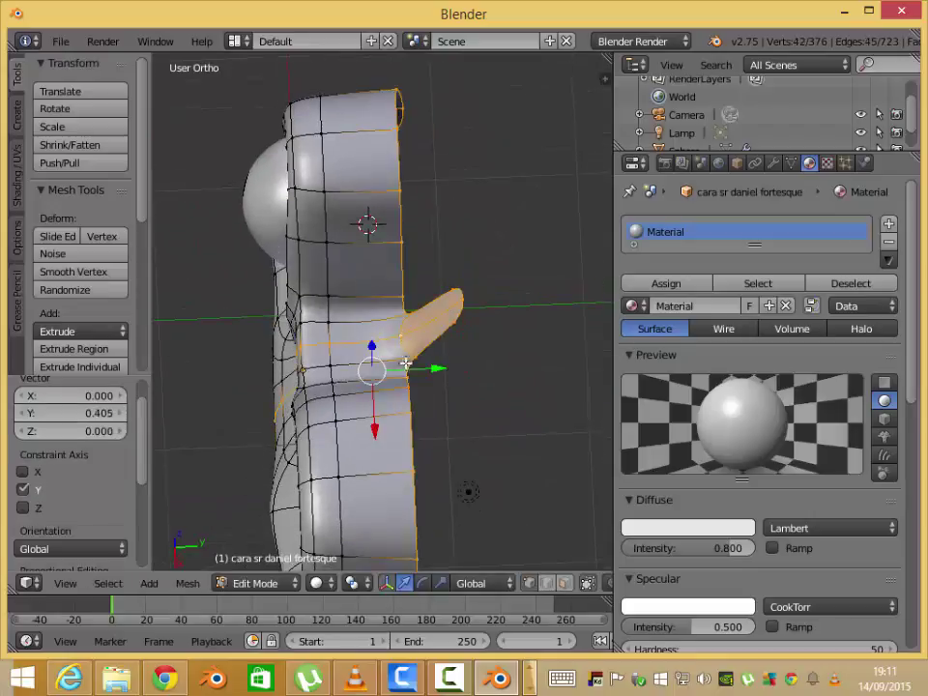
key("g")
key("y")
left_click(405, 358)
key("KP_1")
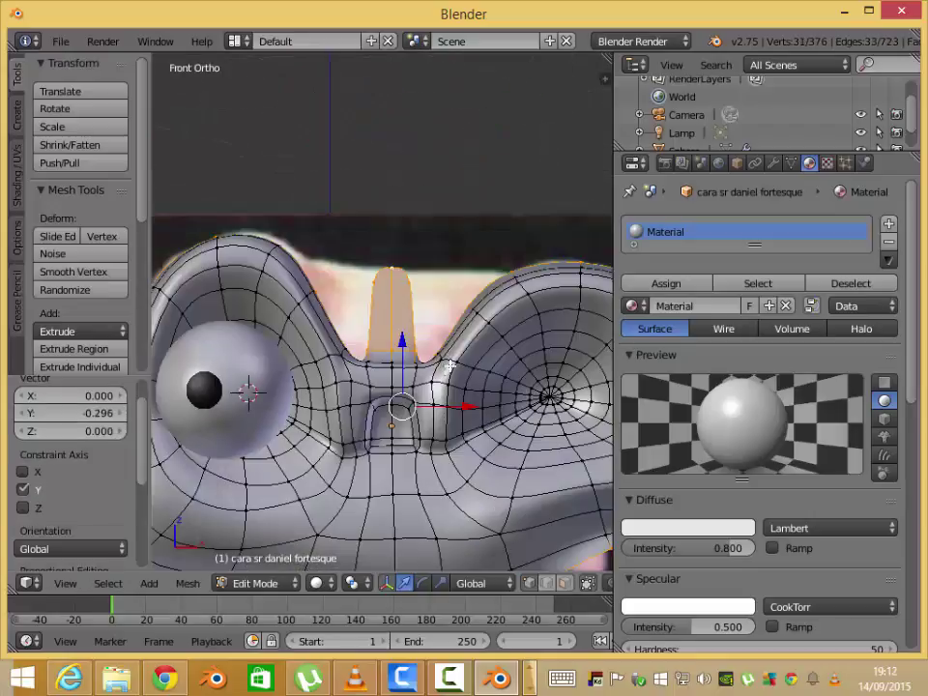
middle_click_drag(406, 358, 447, 363)
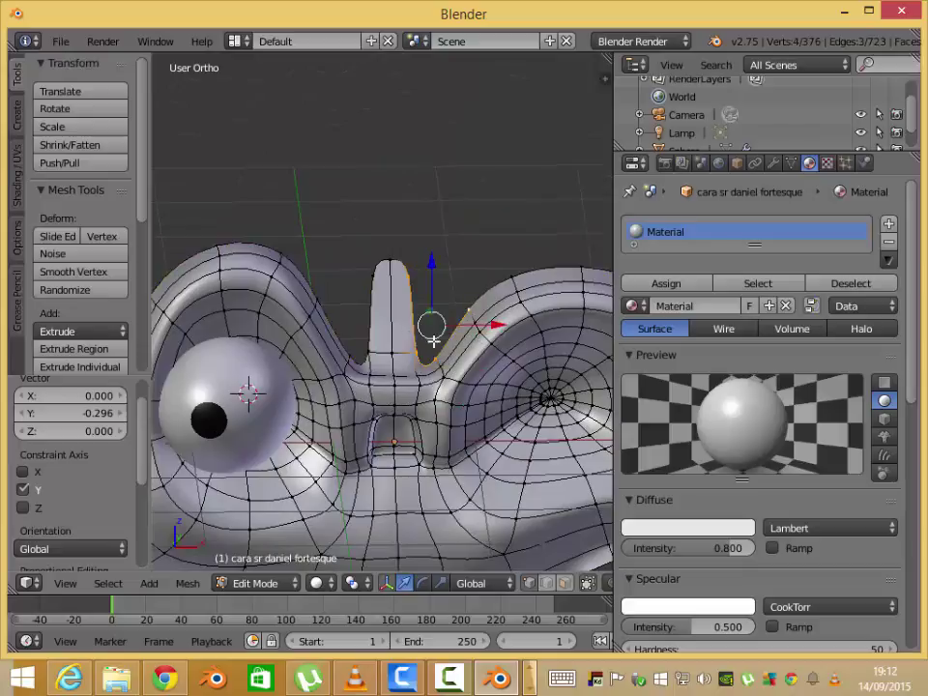
- Add a centred edge loop at the prong's base
key("ctrl+r")
left_click(434, 347)
right_click(434, 347)
middle_click_drag(447, 396, 417, 292)
- Select brow vertices and move the top-edge vertices into place
right_click(417, 291)
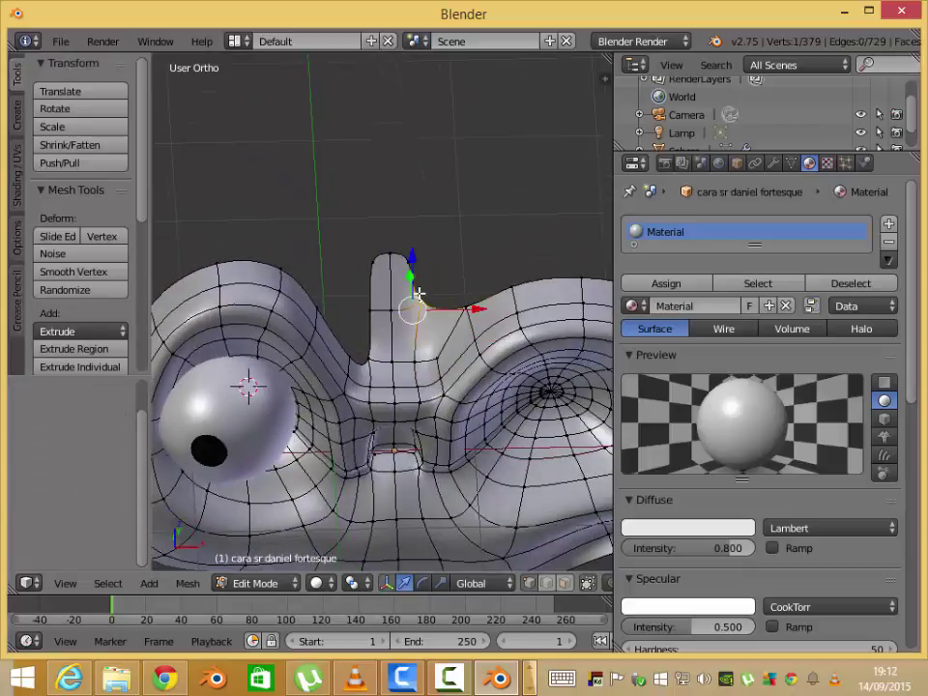
middle_click_drag(525, 375, 343, 343)
right_click(344, 343)
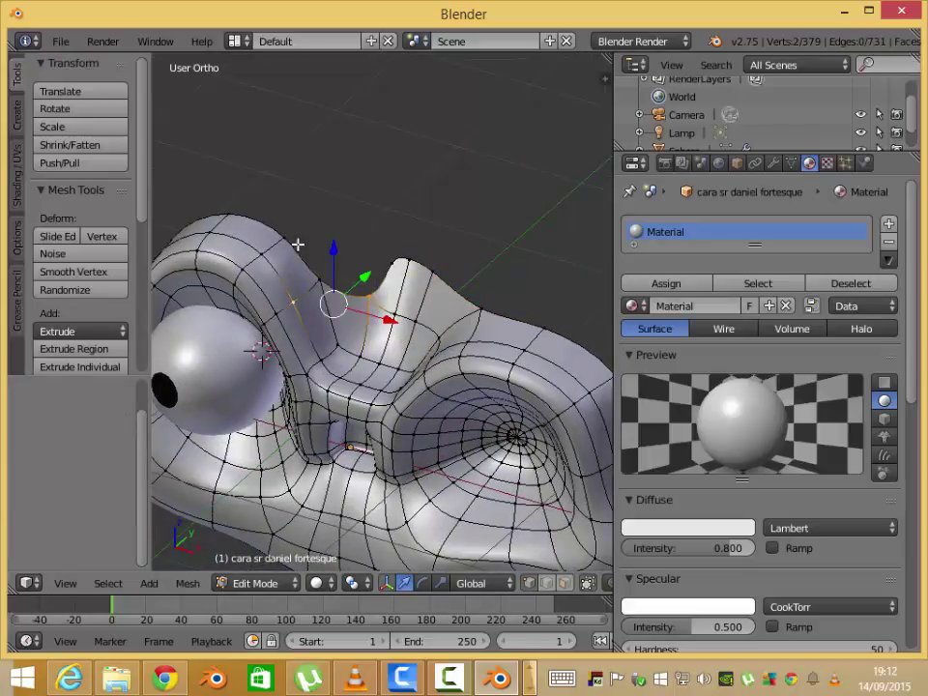
key("KP_1")
right_click(367, 256)
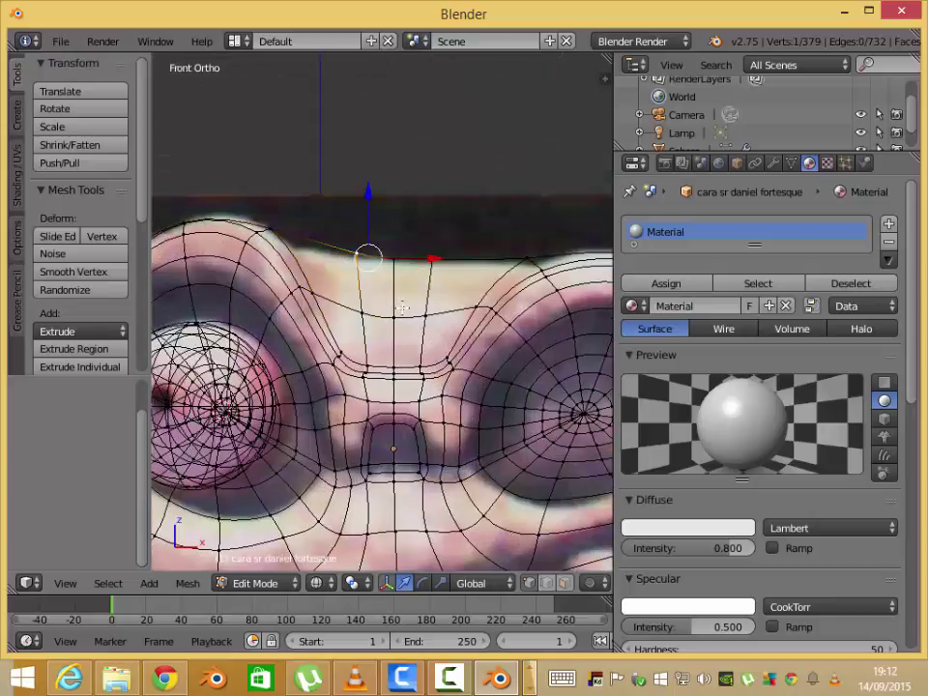
left_click(384, 310)
right_click_drag(436, 261, 473, 272)
left_click(562, 259)
middle_click_drag(562, 259, 298, 300)
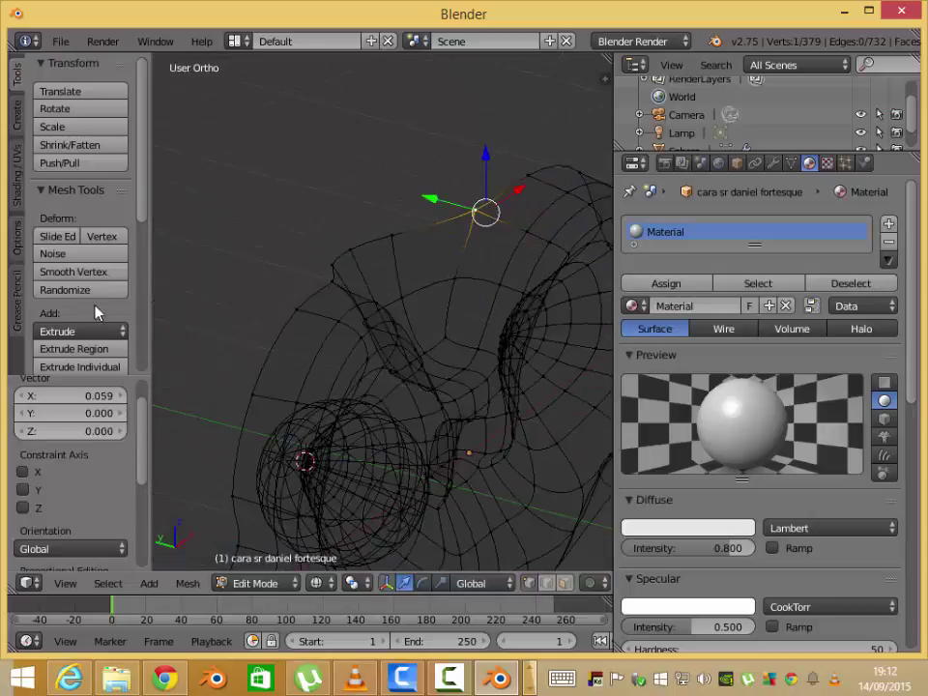
key("KP_1")
- Vertex-slide a top-edge vertex slightly to the right along its edge
key("z")
scroll(360, 348, "up", 3)
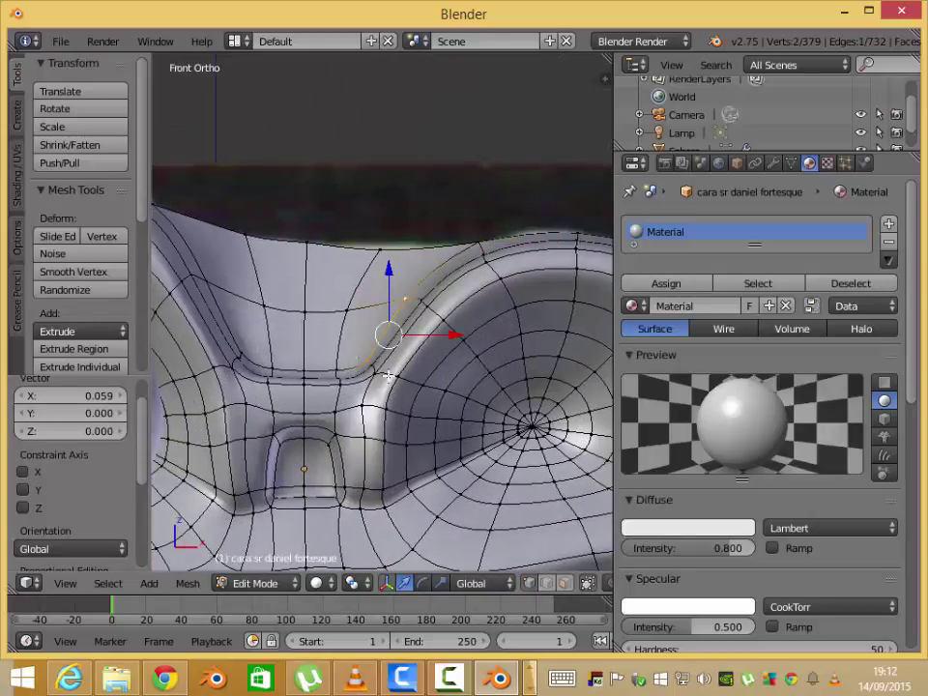
left_click_drag(279, 325, 298, 324)
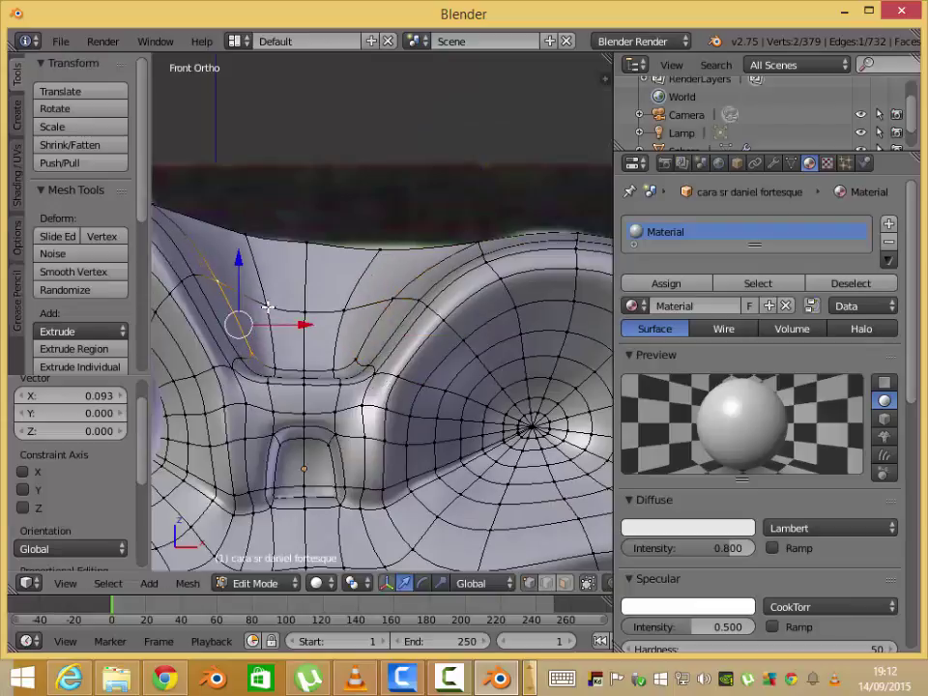
key("shift+v")
left_click(327, 359)
- Check the brow shape in Object Mode, then return to editing
key("Tab")
key("z")
mouse_move(187, 383)
middle_mouse_down()
mouse_move(387, 373)
mouse_move(314, 396)
middle_mouse_up()
key("KP_1")
key("z")
key("z")
key("z")
key("Tab")
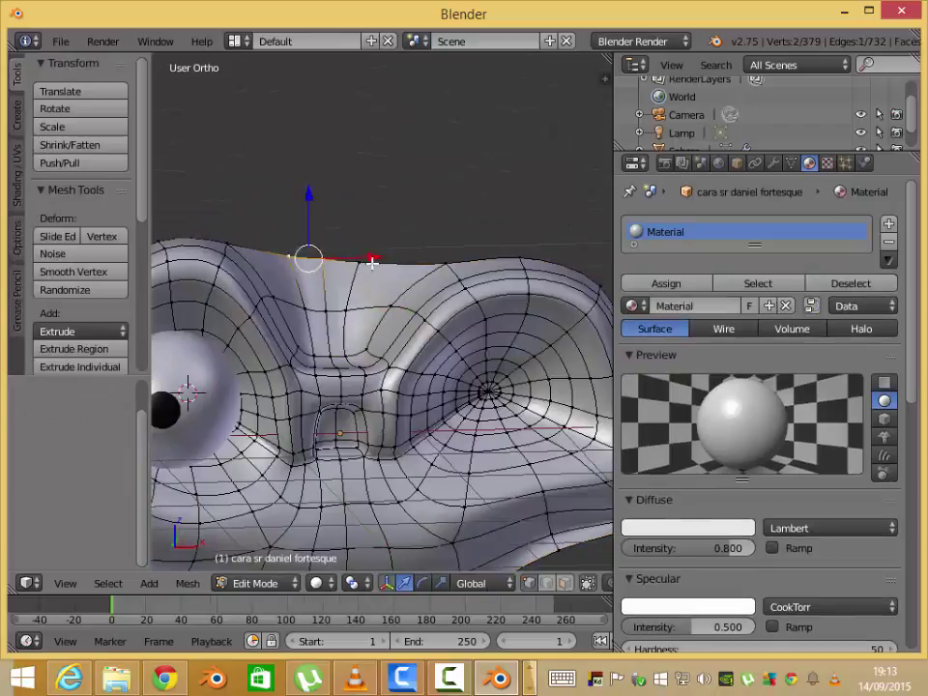
key("KP_1")
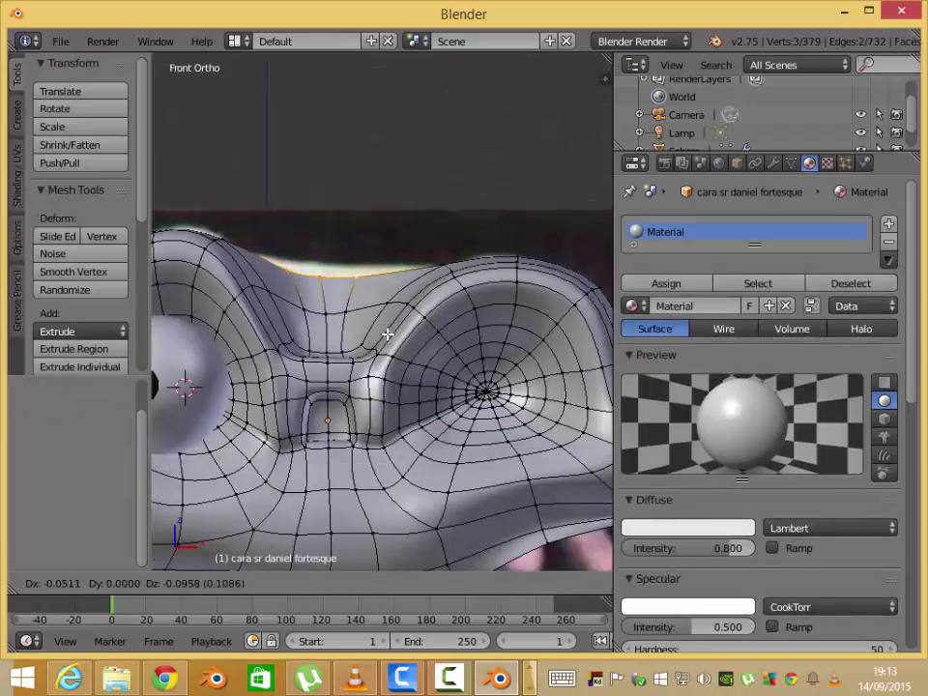
- Move the brow vertices down and shift a brow vertex 0.215 along Y
left_click(386, 333)
middle_click_drag(386, 334, 288, 375)
mouse_move(368, 328)
middle_mouse_down()
mouse_move(404, 310)
mouse_move(464, 344)
middle_mouse_up()
scroll(404, 310, "up", 2)
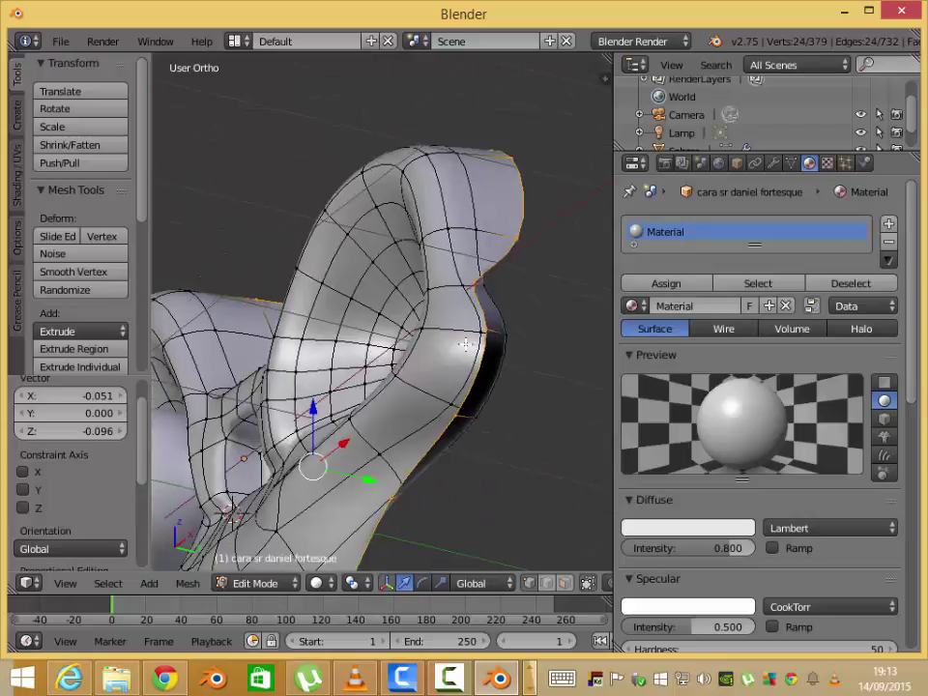
key("g")
key("y")
left_click(469, 420)
key("g")
key("y")
left_click(361, 380)
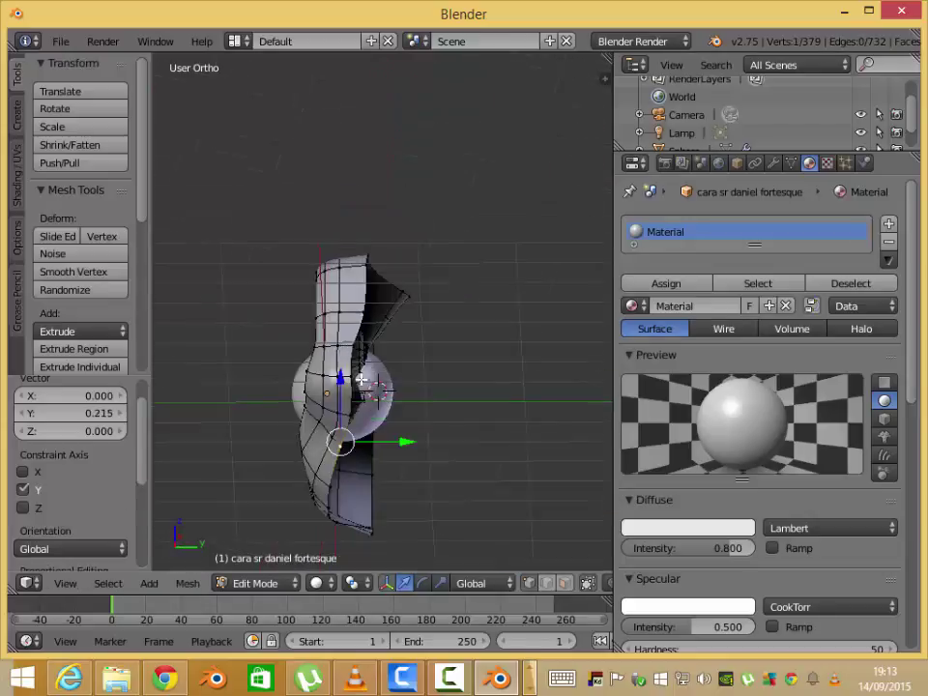
middle_click_drag(360, 380, 387, 415)
key("KP_3")
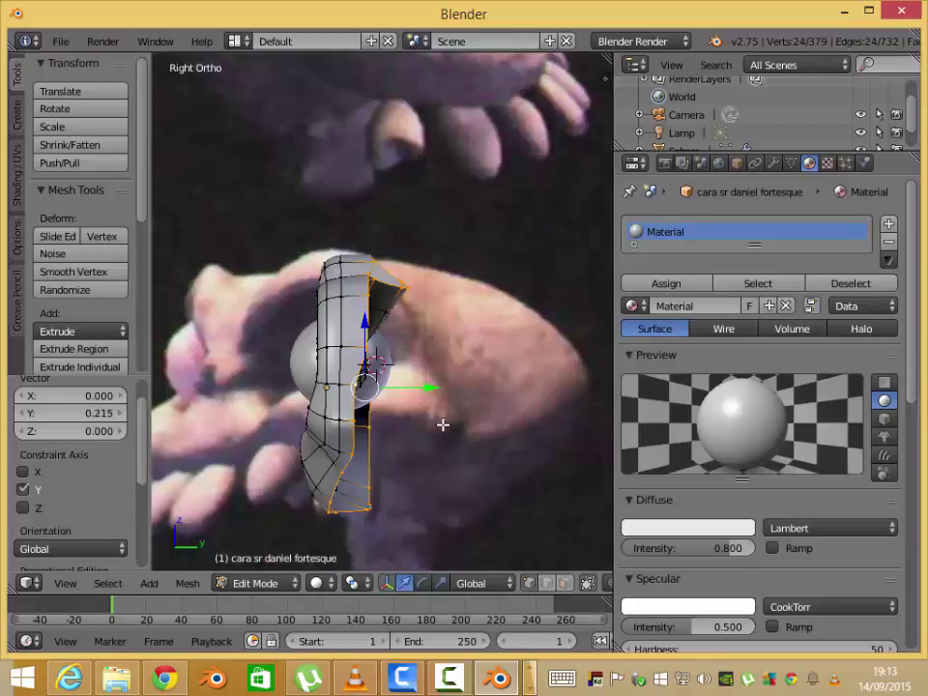
- Push the selected brow vertices forward along Y
key("y")
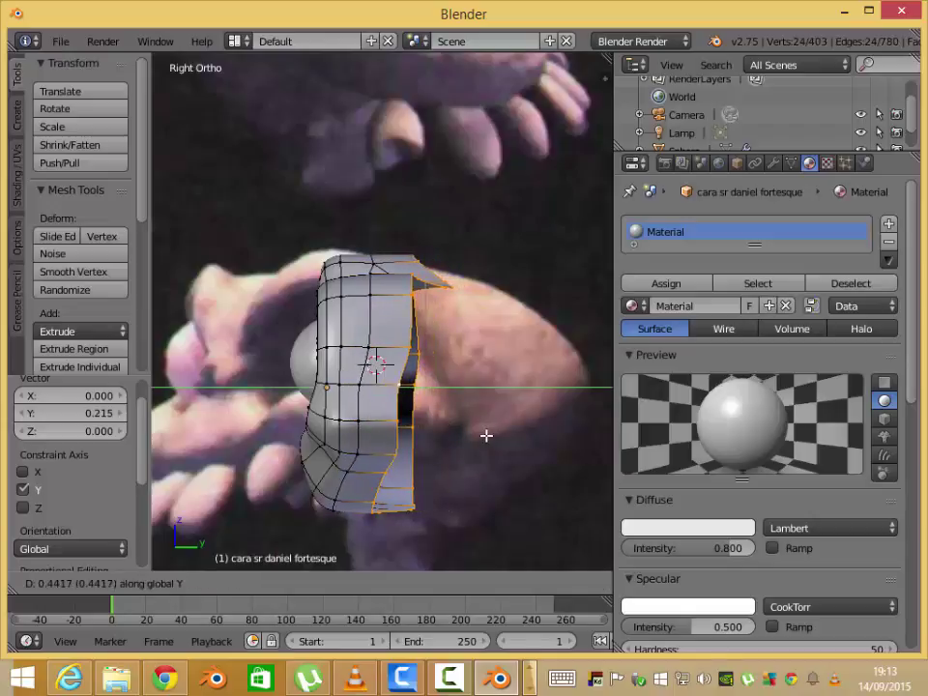
left_click(486, 436)
middle_click_drag(486, 436, 411, 329)
key("KP_3")
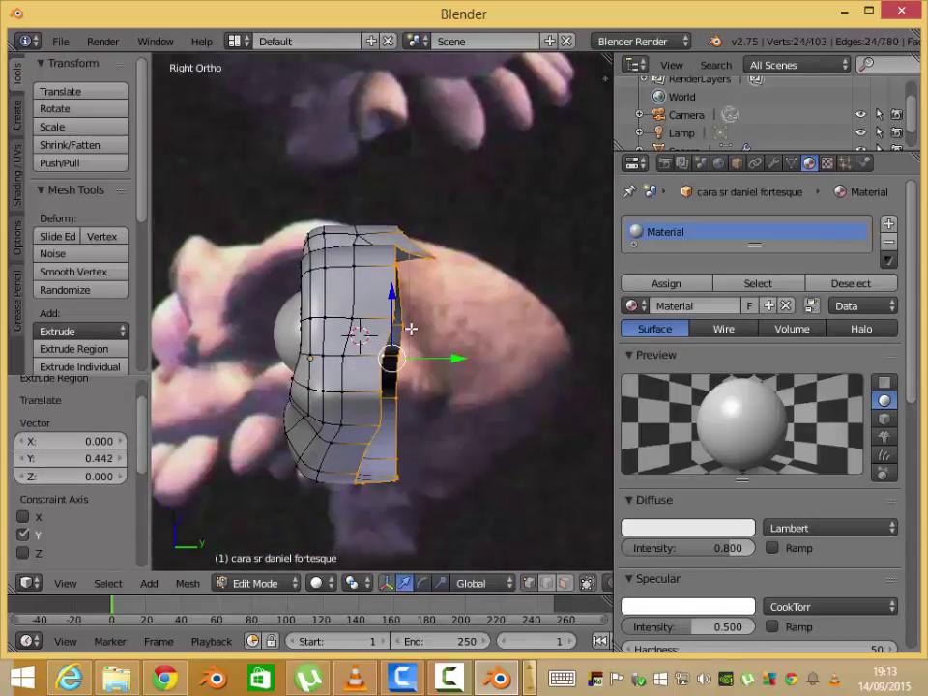
- Scale the selected nose-bridge vertices to 0.864
key("s")
key("Escape")
middle_click_drag(444, 404, 426, 482)
key("s")
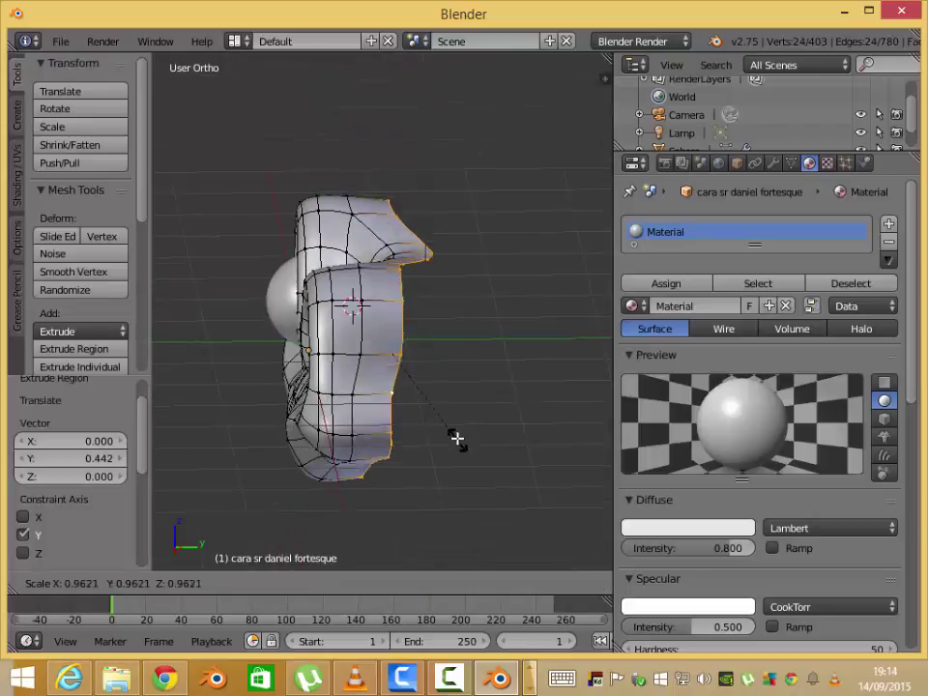
left_click(403, 422)
middle_click_drag(403, 423, 508, 316)
key("KP_1")
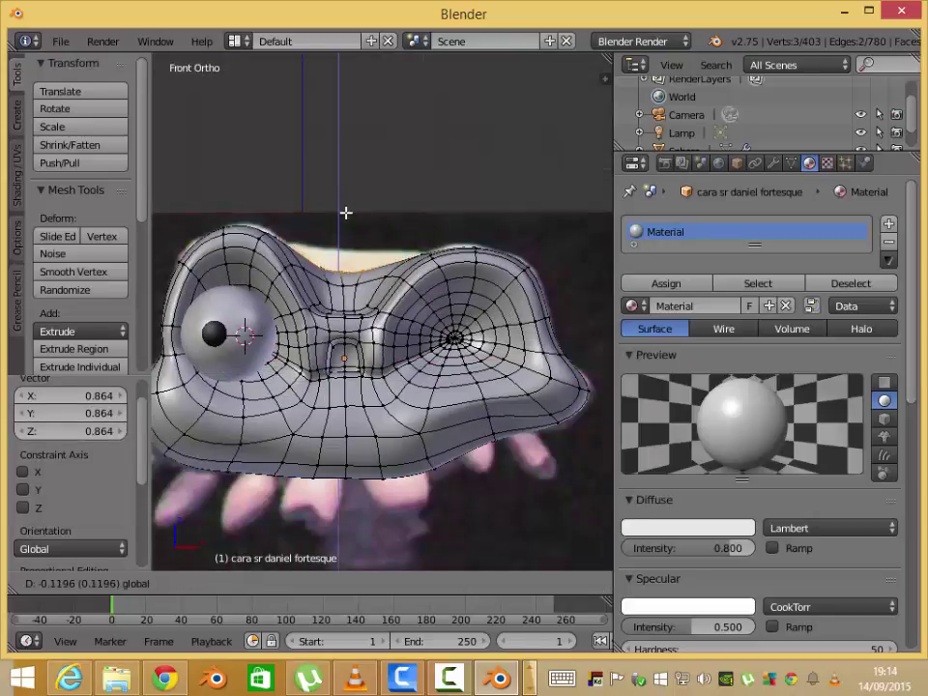
- Reposition and edge-slide nose-bridge vertices, then move the edge along Y
left_click(346, 211)
middle_click_drag(346, 212, 427, 253)
key("KP_1")
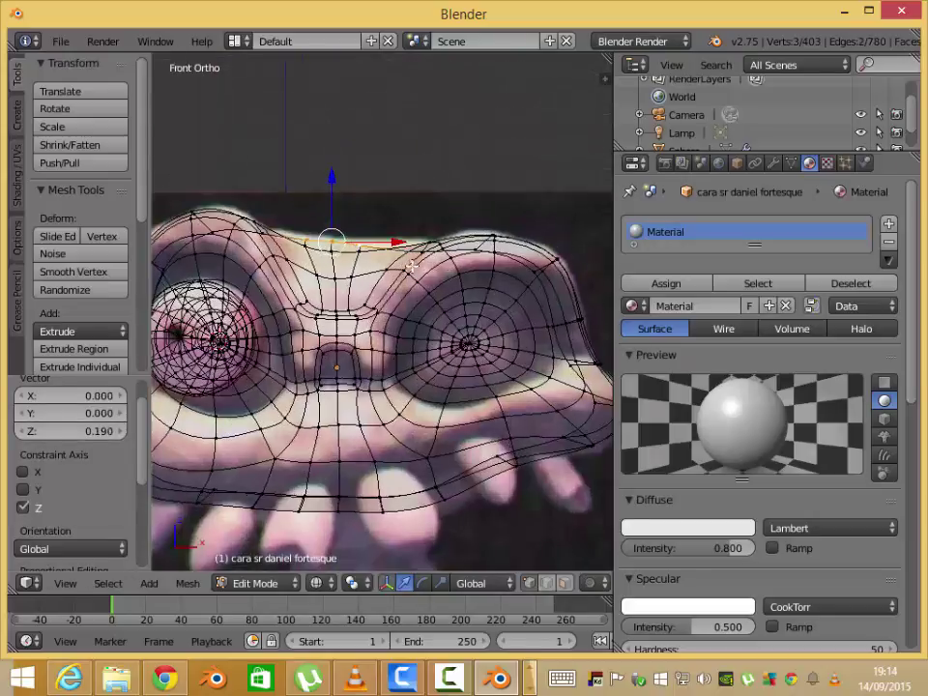
left_click(374, 281)
middle_click_drag(374, 281, 464, 220)
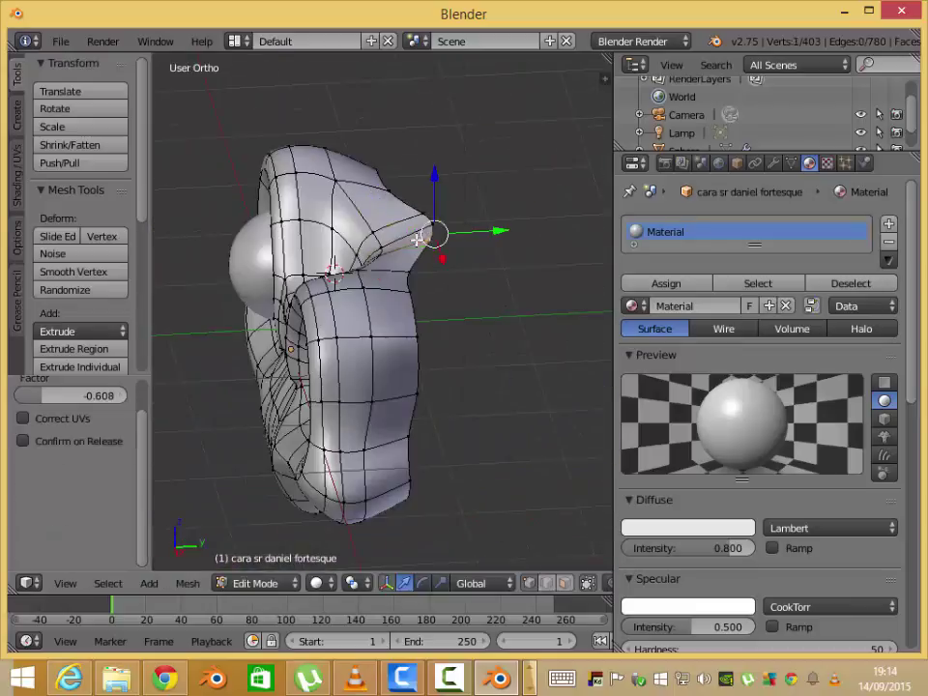
key("g")
key("y")
left_click(464, 220)
key("KP_1")
- Nudge a single upper-brow vertex 0.077 along X
right_click(426, 254)
middle_click_drag(426, 254, 426, 328)
key("KP_1")
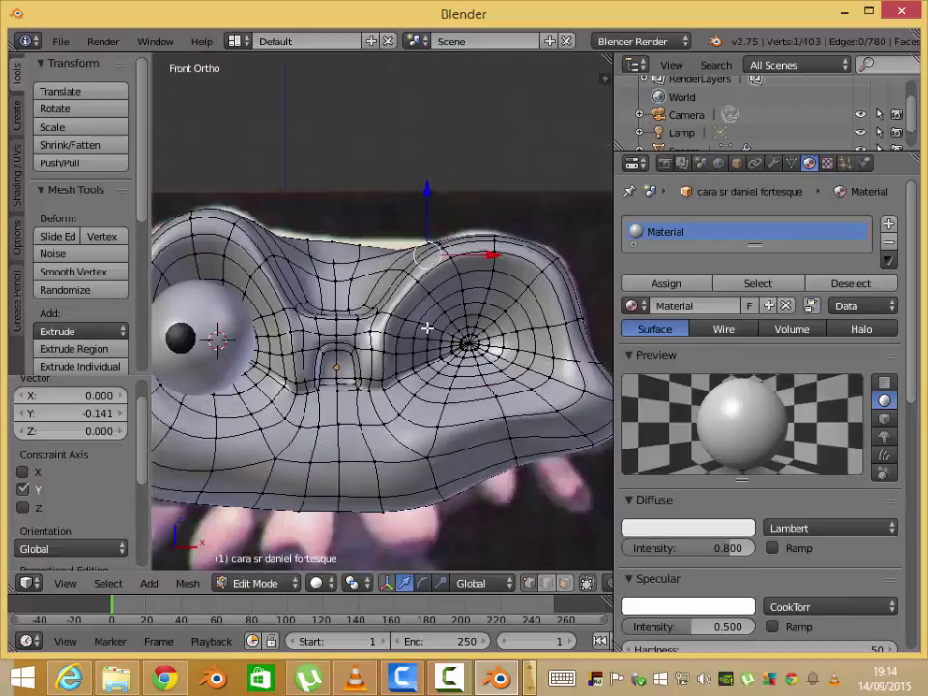
left_click(594, 253)
scroll(482, 380, "down", 1)
- Inspect the reshaped brow from both side views
middle_click_drag(472, 382, 271, 408)
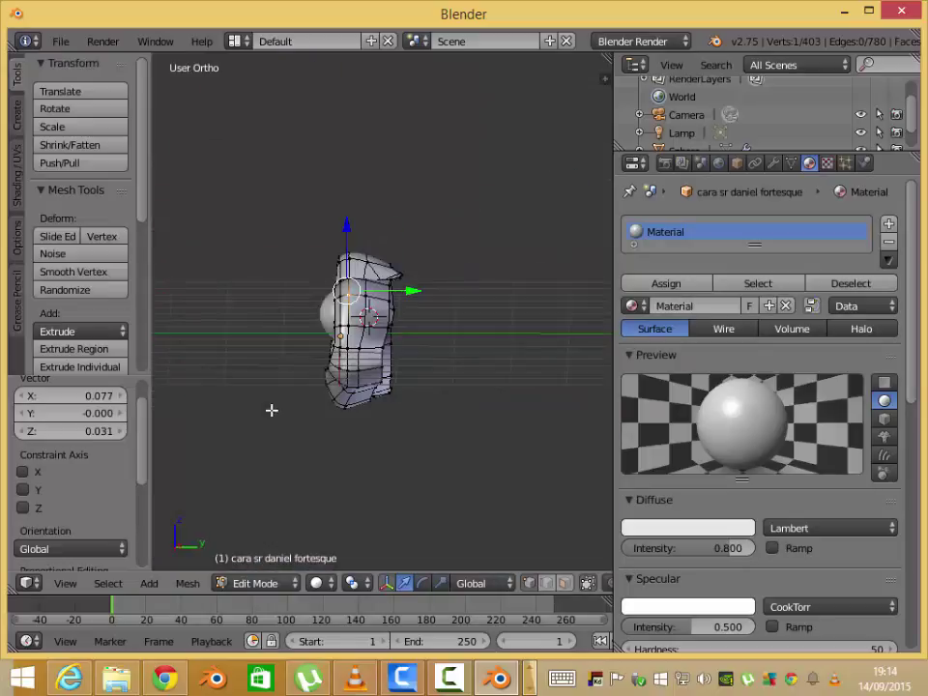
key("KP_3")
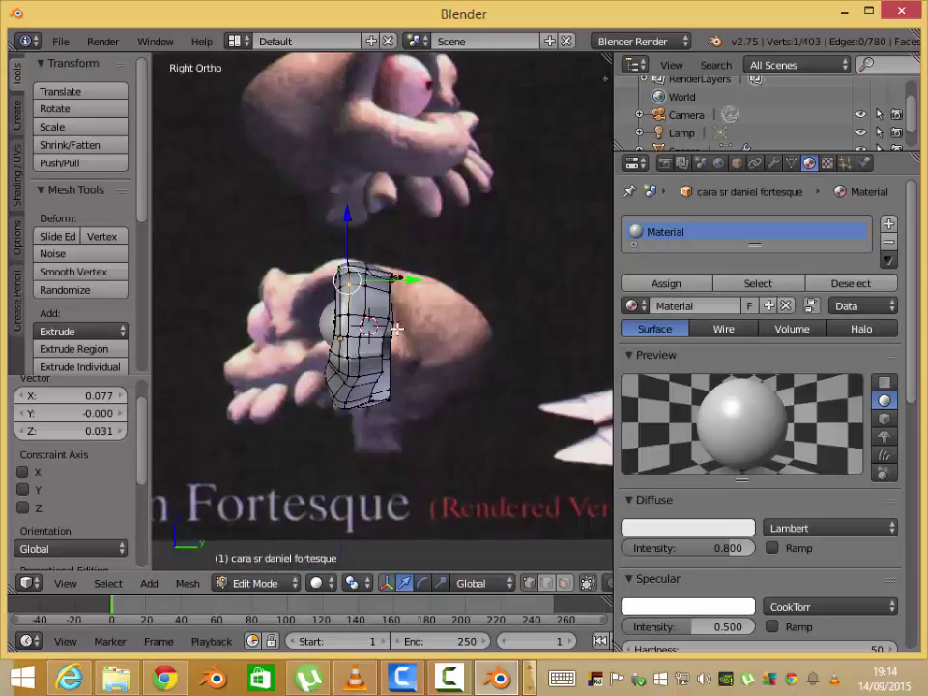
middle_click_drag(396, 329, 255, 271)
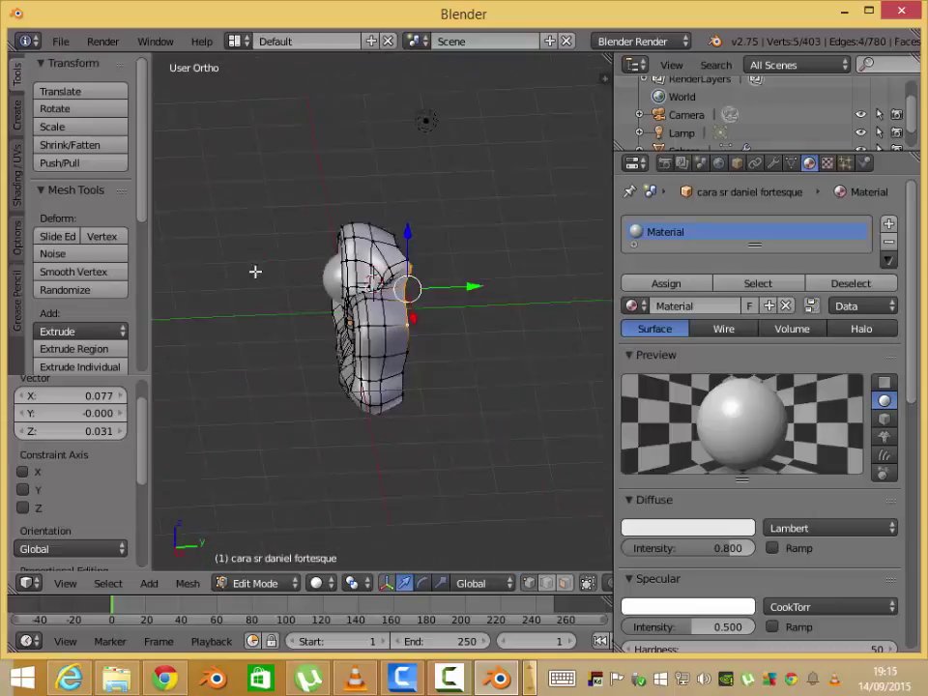
key("KP_3")
key("ctrl+KP_3")
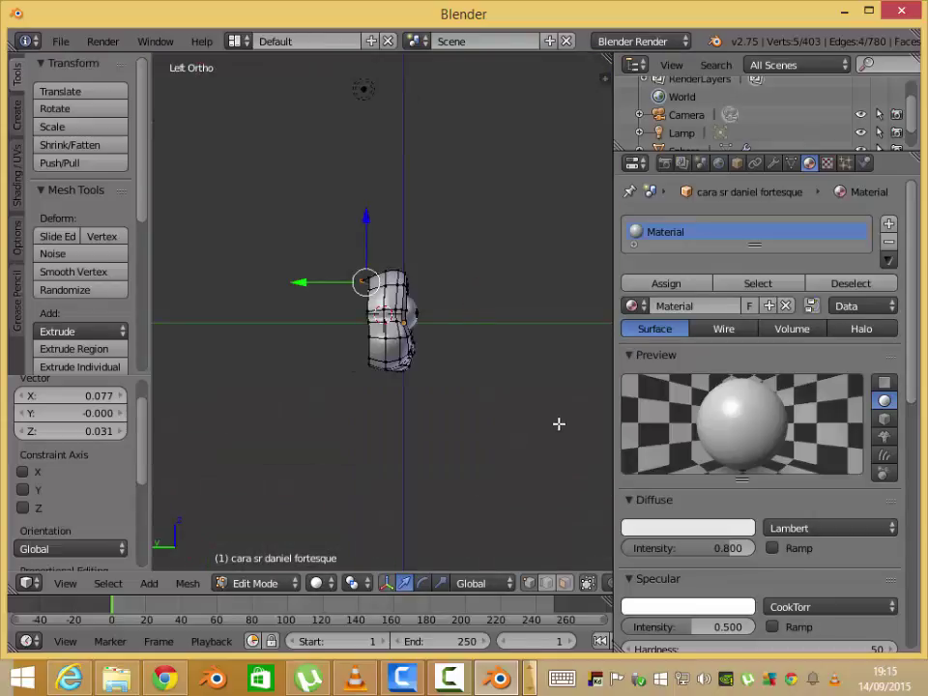
- Show the reference image in the Left view with a Y offset of -1.100
key("n")
left_click(513, 233)
left_click(234, 190)
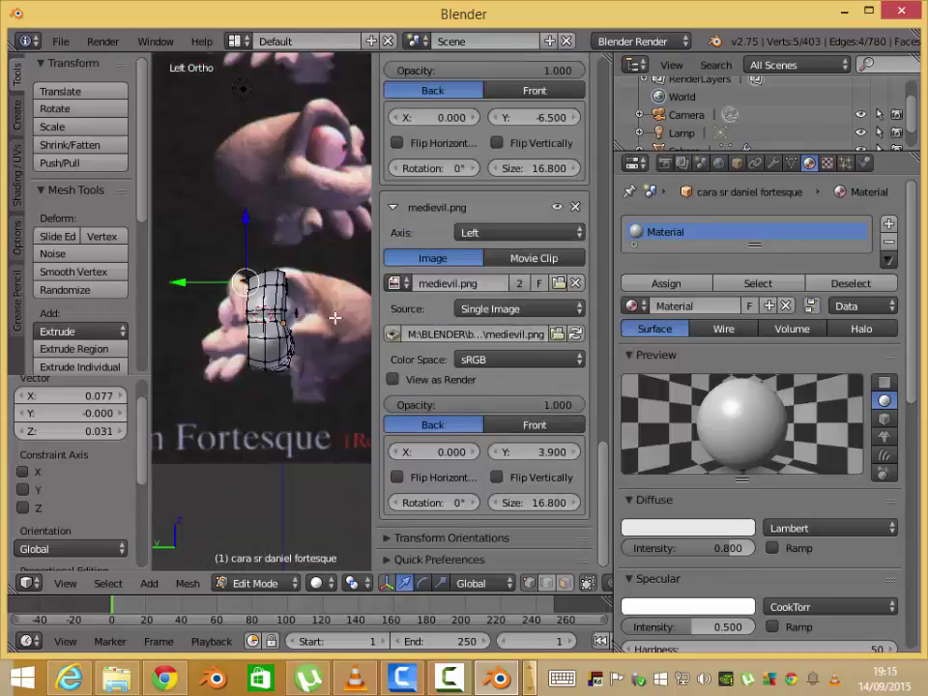
left_click_drag(555, 459, 488, 459)
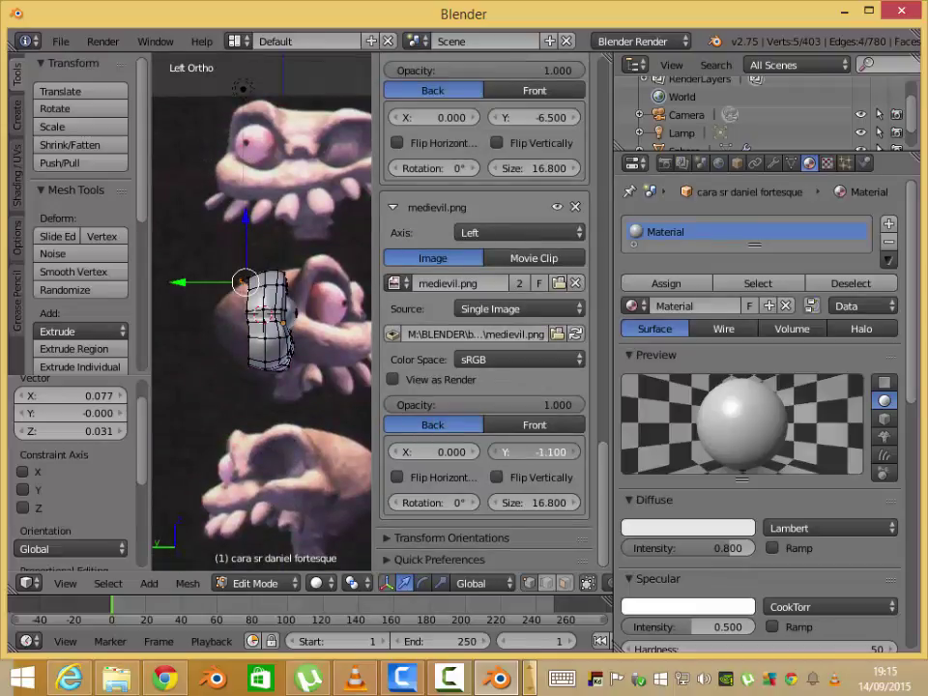
key("n")
- Start a Y move on the whole mesh, cancel it, and return to Object Mode
scroll(418, 340, "up", 2)
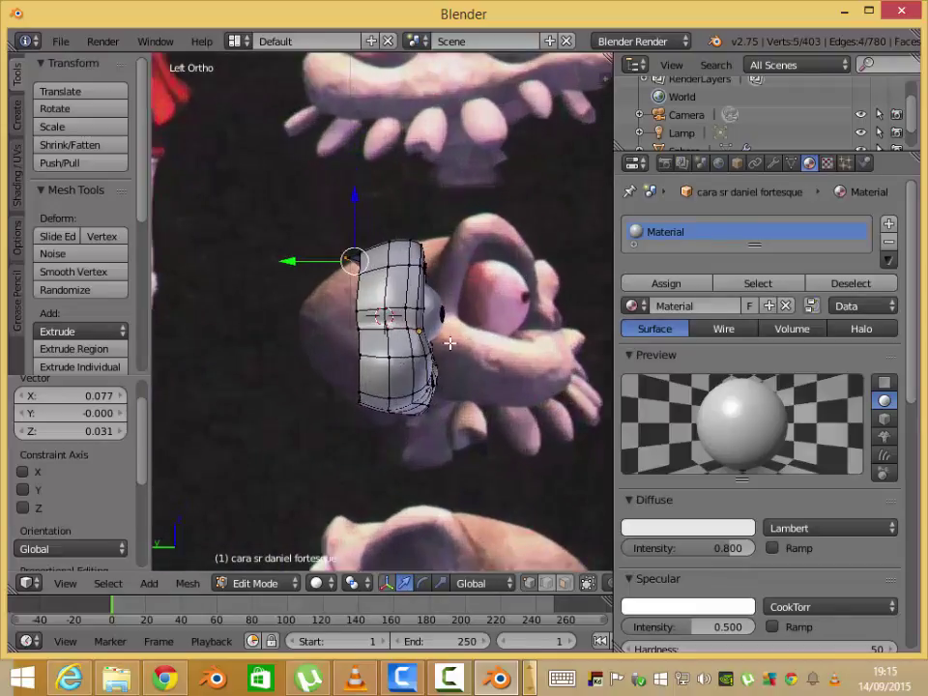
key("a")
key("g")
key("y")
key("Escape")
key("Tab")
- Move the skull object along Y to -1.298 over the side-view reference
key("g")
key("y")
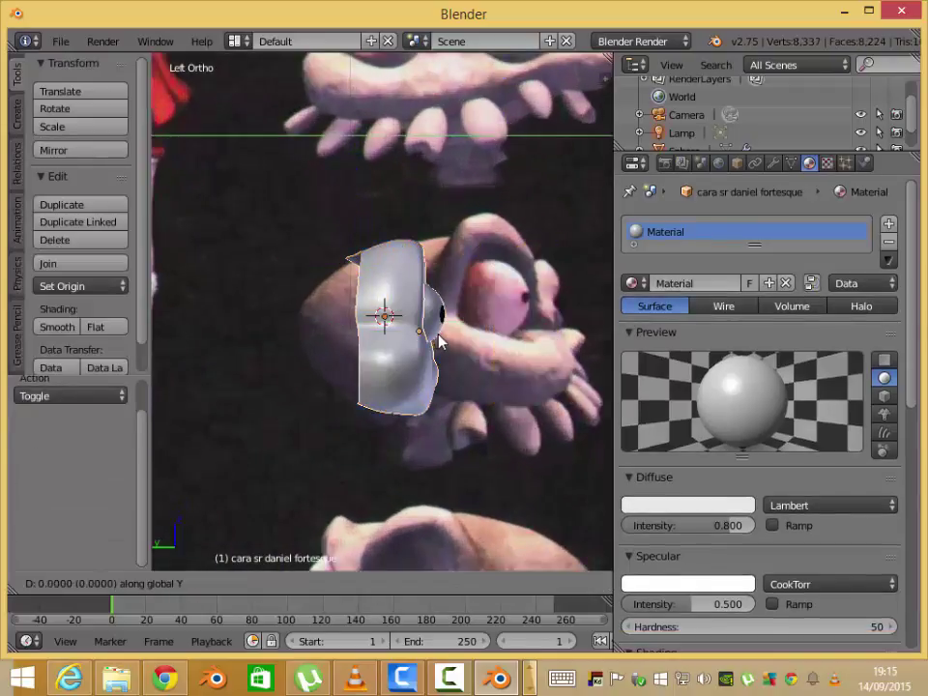
left_click(527, 338)
scroll(556, 406, "down", 2)
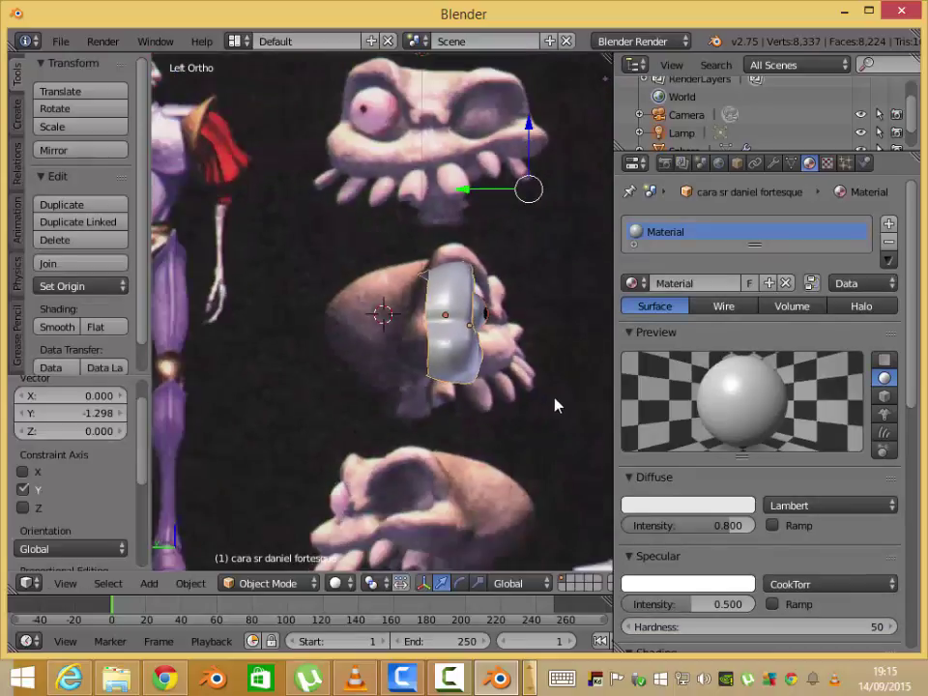
scroll(512, 391, "up", 1)
middle_click_drag(549, 403, 501, 415)
key("ctrl+KP_3")
- In Edit Mode, circle-select the nose vertices and push them inward along Y
key("Tab")
scroll(464, 391, "up", 4)
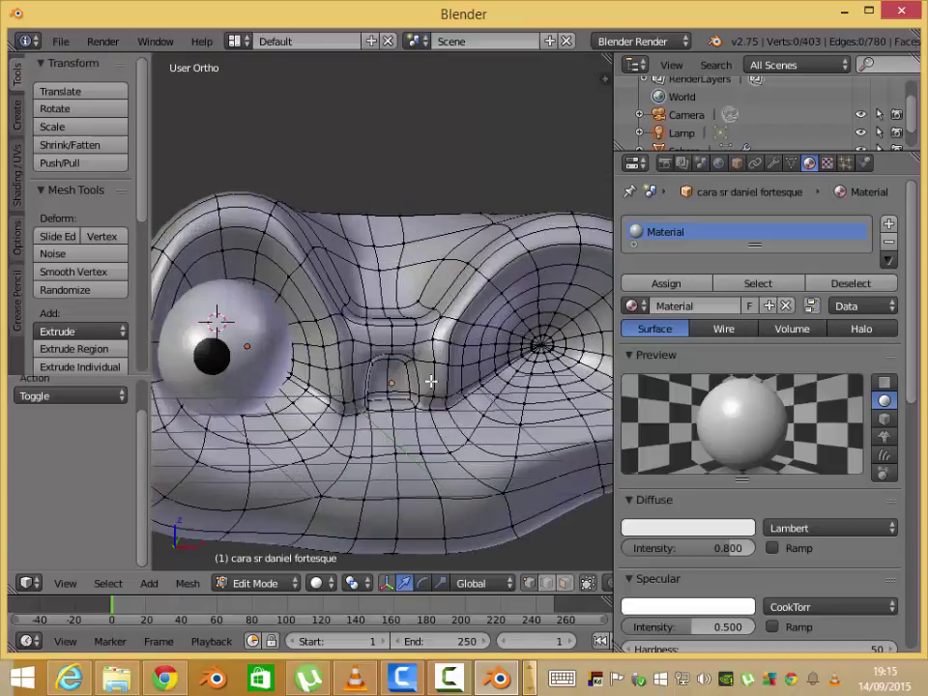
key("v")
key("c")
left_click_drag(413, 356, 404, 365)
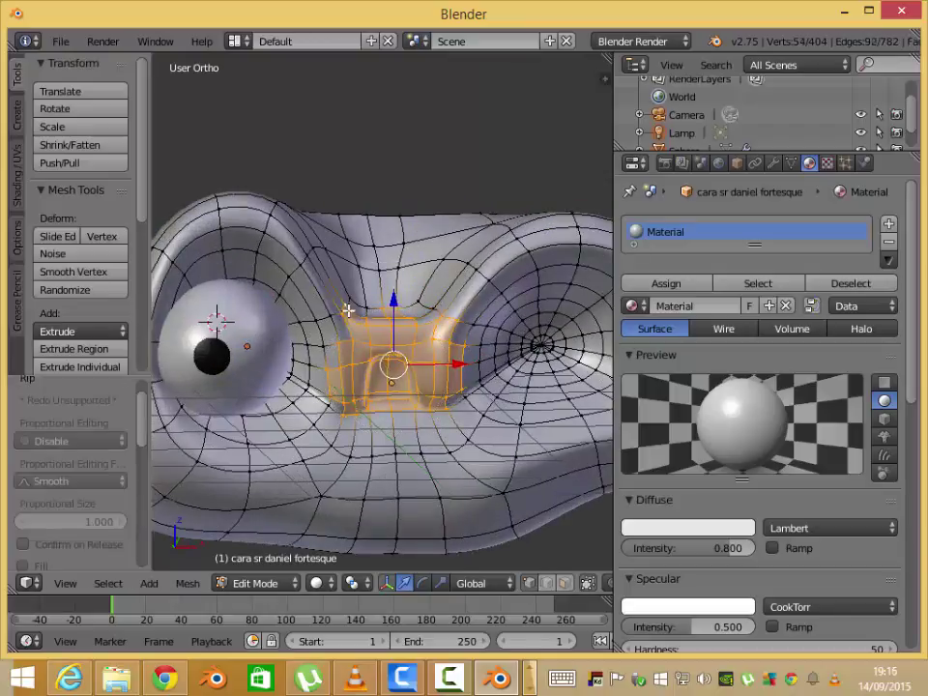
mouse_move(347, 310)
middle_mouse_down()
mouse_move(432, 332)
mouse_move(484, 359)
mouse_move(441, 383)
mouse_move(357, 387)
middle_mouse_up()
key("ctrl+KP_3")
left_click(505, 359)
- Select the lower nose vertices and move them along Y to -0.212
key("a")
key("c")
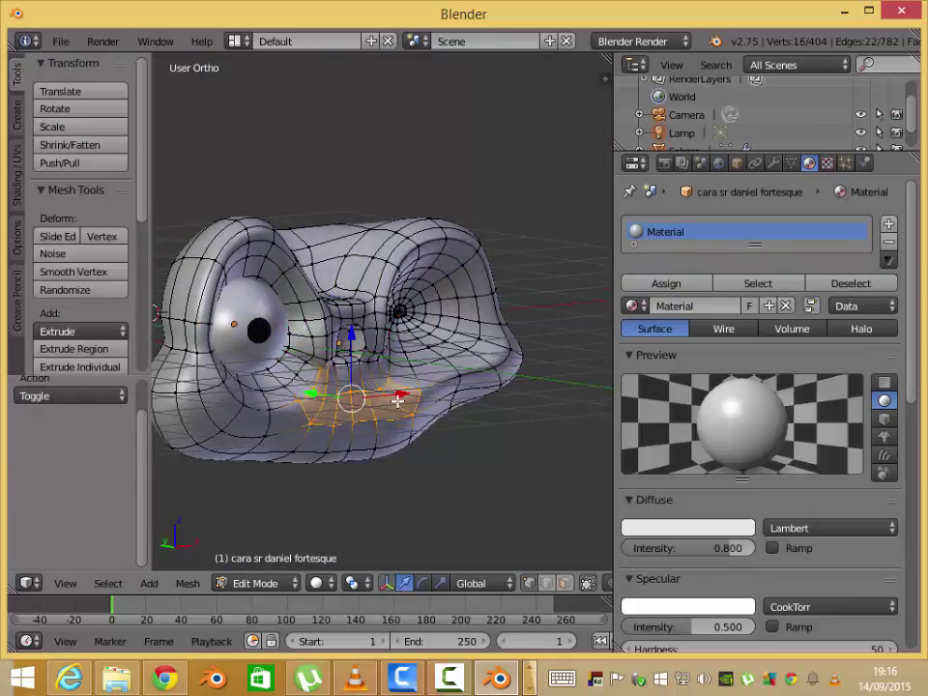
key("ctrl+KP_3")
key("ctrl+z")
middle_click_drag(488, 411, 337, 413)
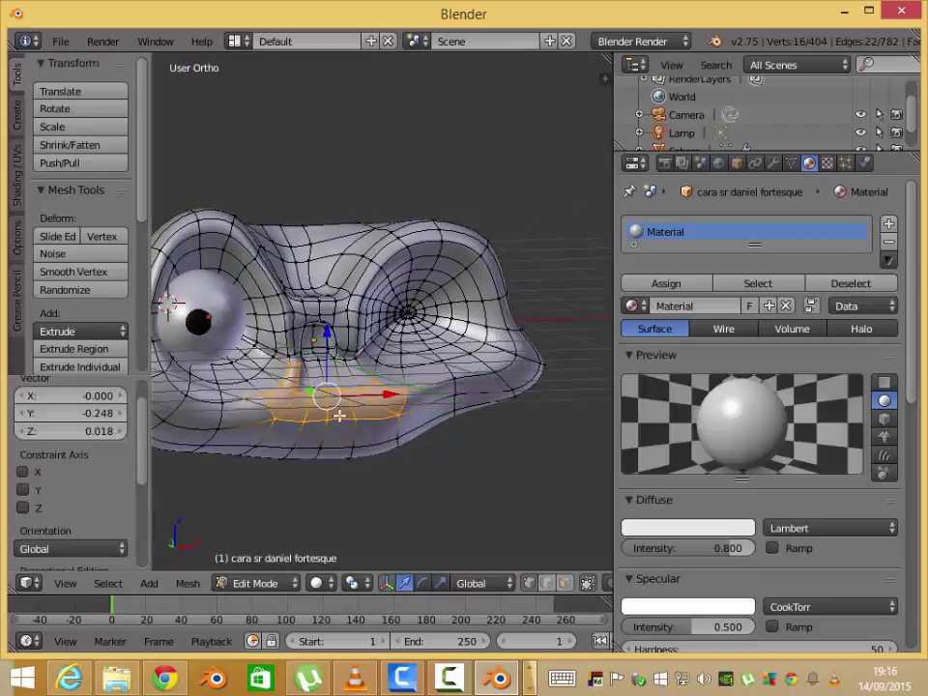
key("ctrl+KP_3")
left_click(555, 429)
mouse_move(555, 429)
middle_mouse_down()
mouse_move(335, 416)
mouse_move(404, 409)
middle_mouse_up()
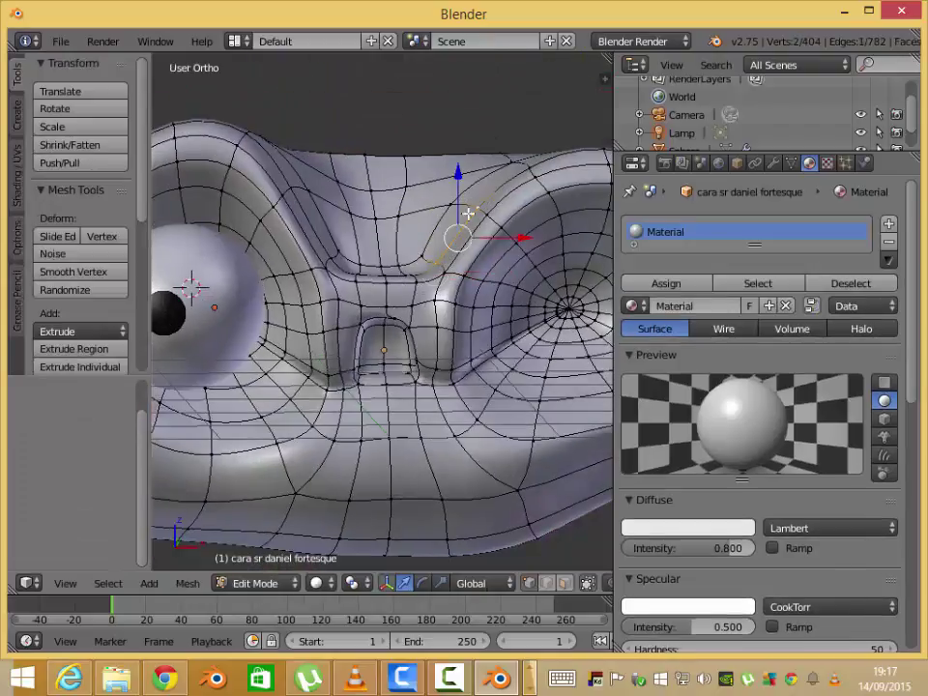
- Nudge the brow vertices above the nose cavity into shape
left_click(438, 276)
right_click_drag(424, 255, 418, 250)
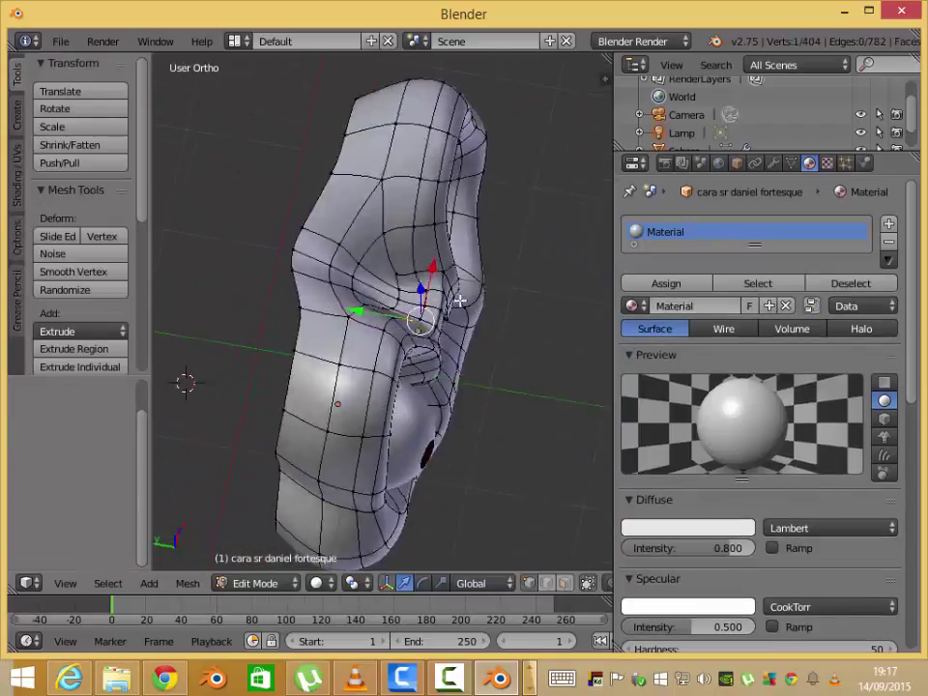
middle_click_drag(425, 290, 384, 297)
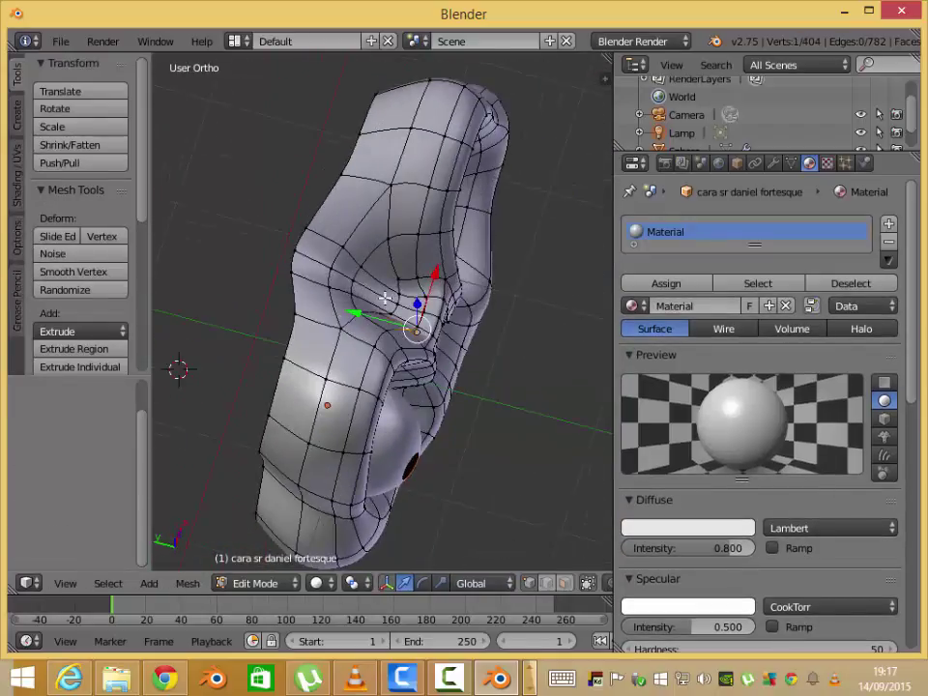
right_click_drag(356, 297, 357, 275)
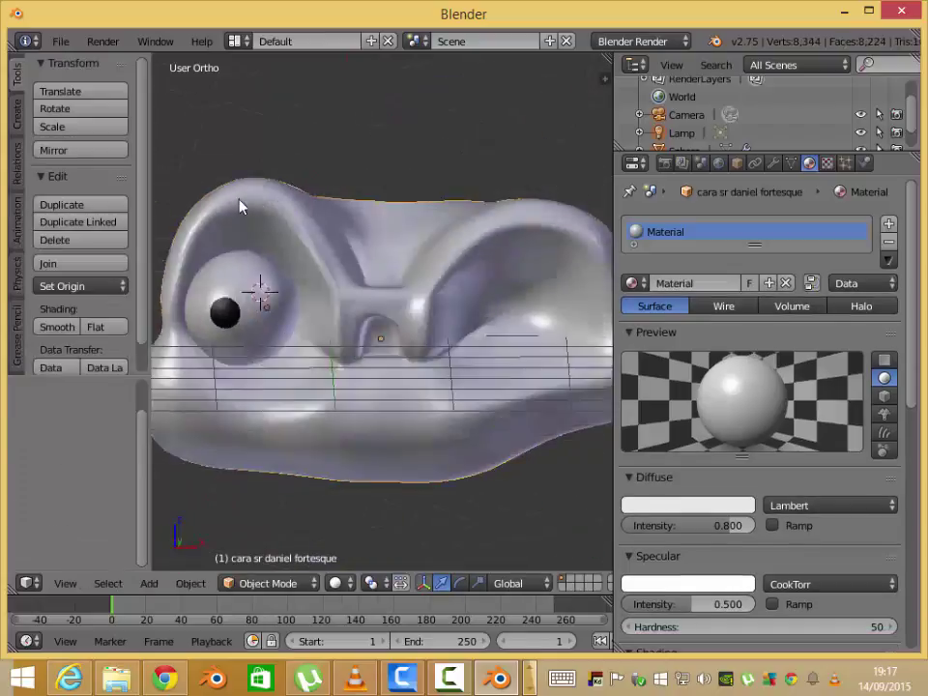
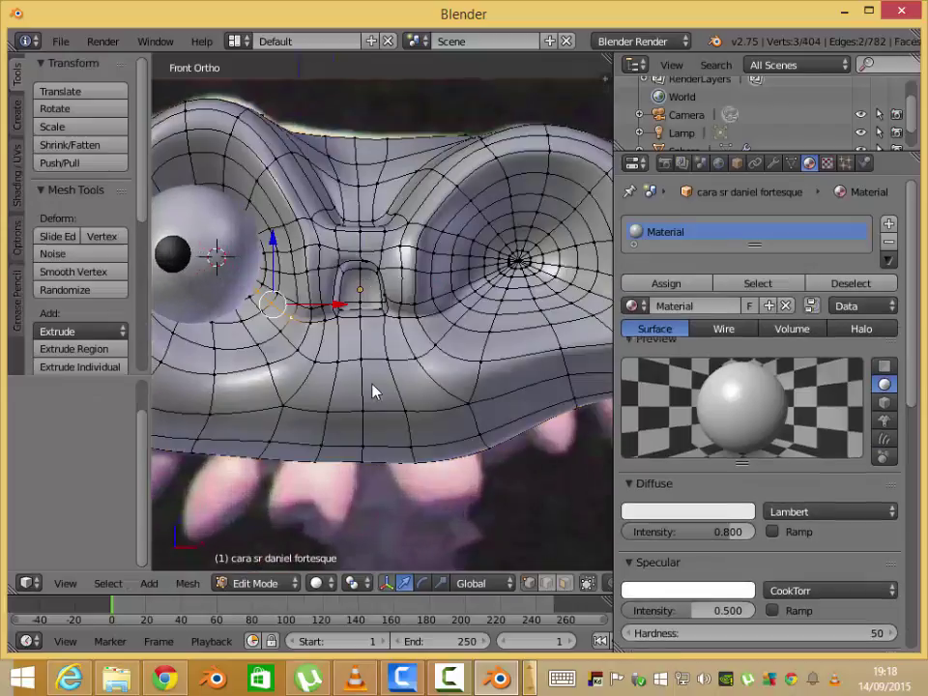
- Nudge head vertices with proportional falloff, checking from above and the front view
middle_click_drag(374, 390, 290, 290)
mouse_move(374, 256)
left_mouse_down()
mouse_move(378, 206)
mouse_move(398, 228)
left_mouse_up()
middle_click_drag(397, 228, 378, 251)
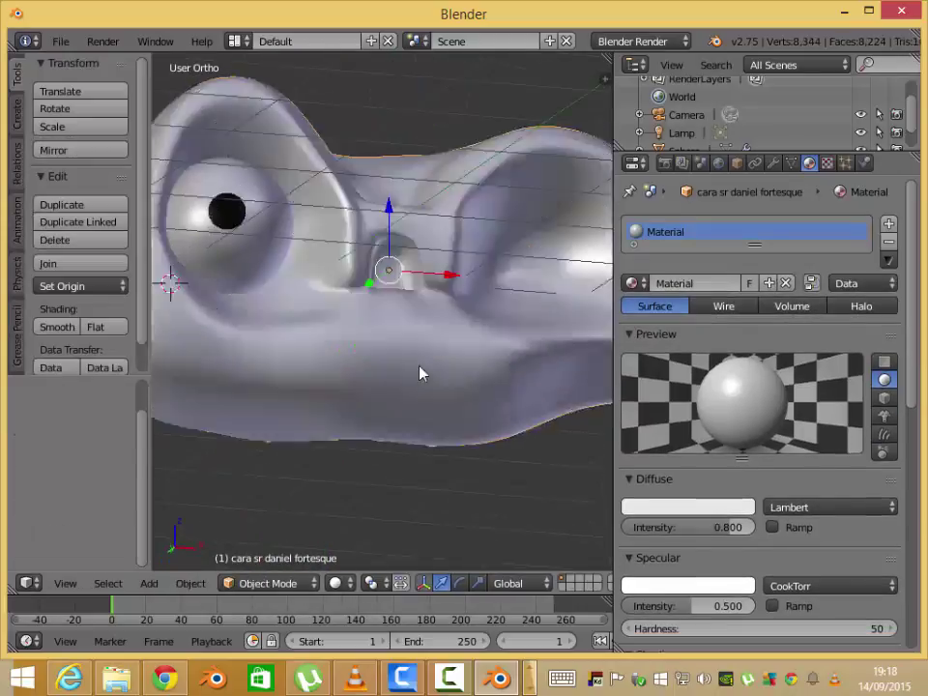
key("KP_1")
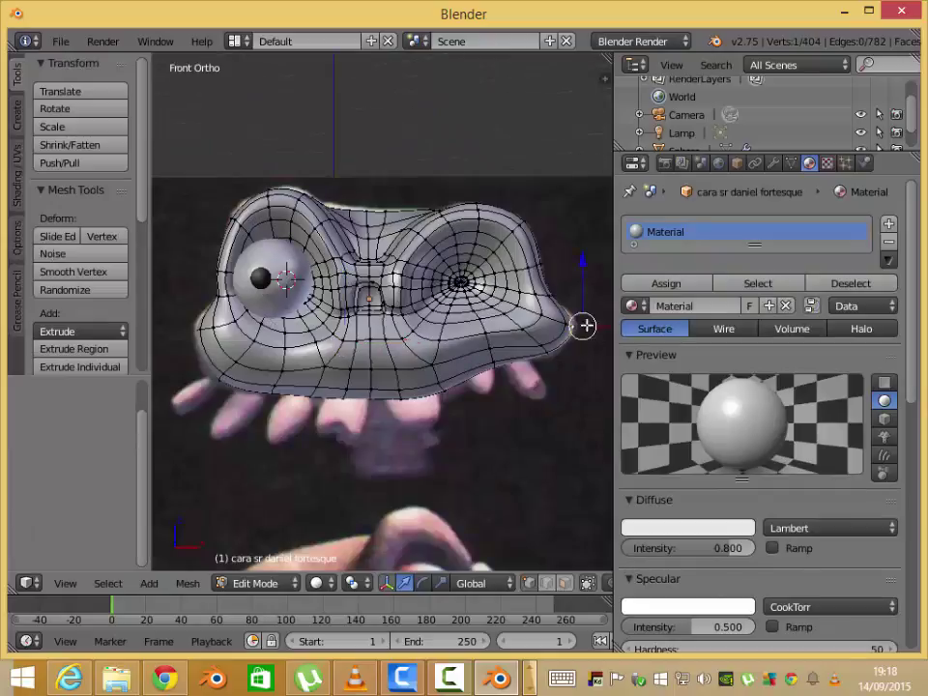
key("g")
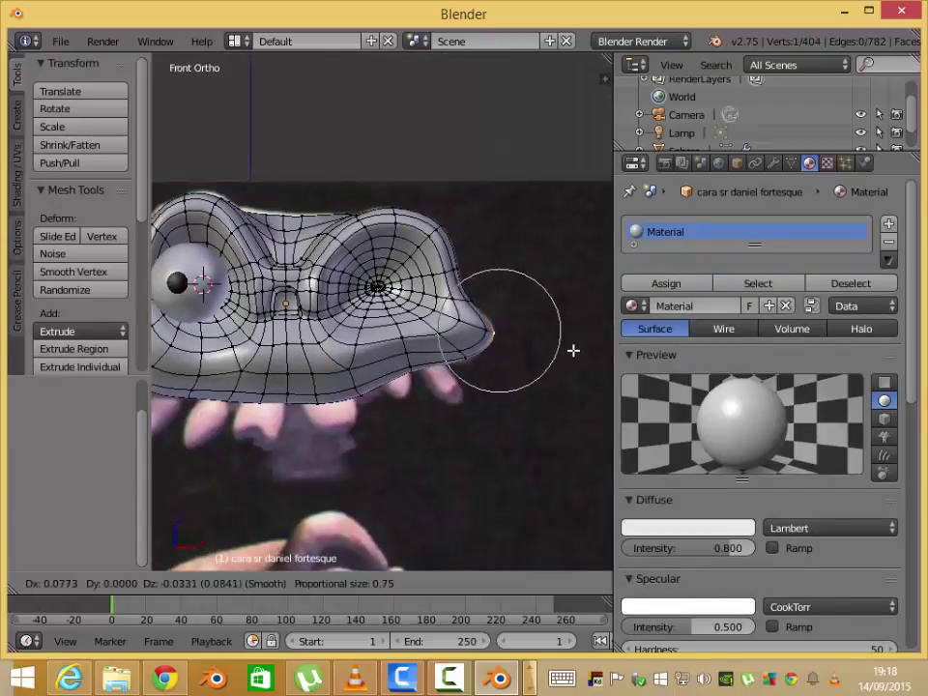
left_click(573, 350)
scroll(410, 275, "up", 2)
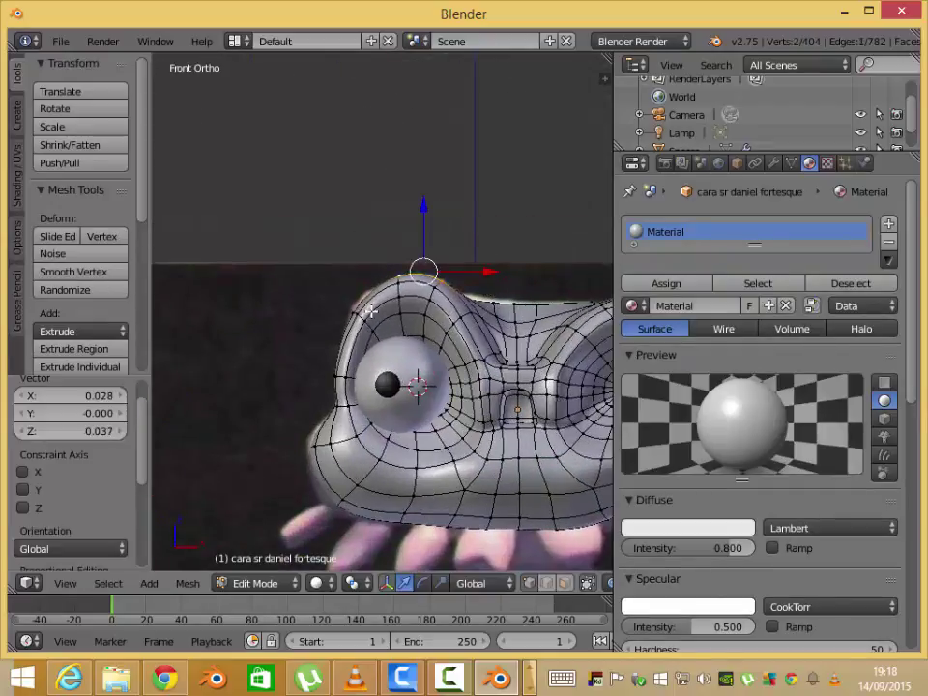
key("g")
left_click(387, 304)
- Raise the lower-left jaw vertex along Z to lift the lower lip in the front view
right_click(295, 441)
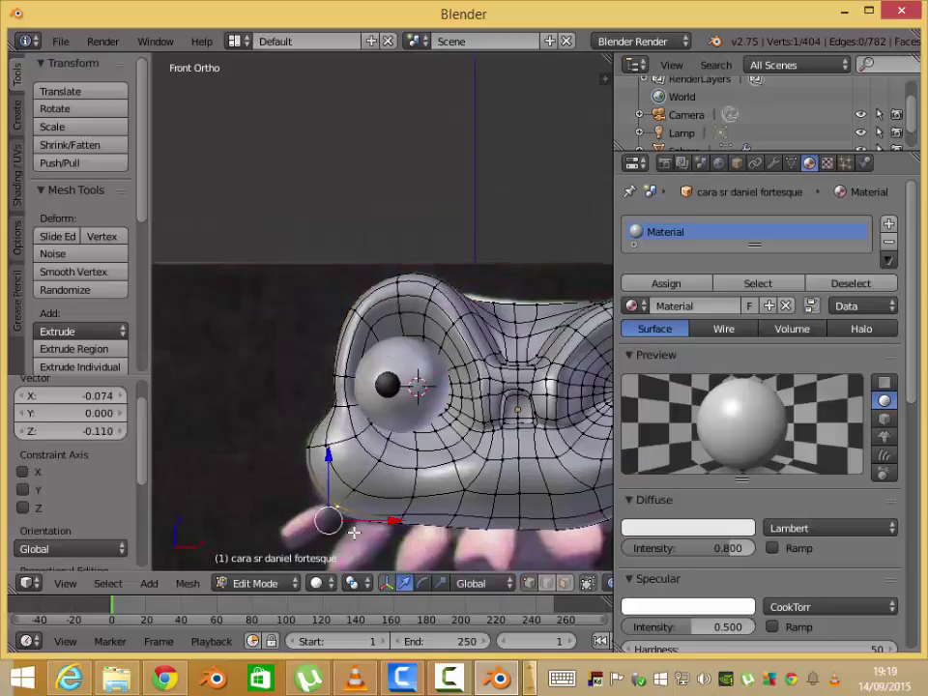
mouse_move(348, 531)
middle_mouse_down("shift")
mouse_move(377, 477)
mouse_move(379, 397)
middle_mouse_up("shift")
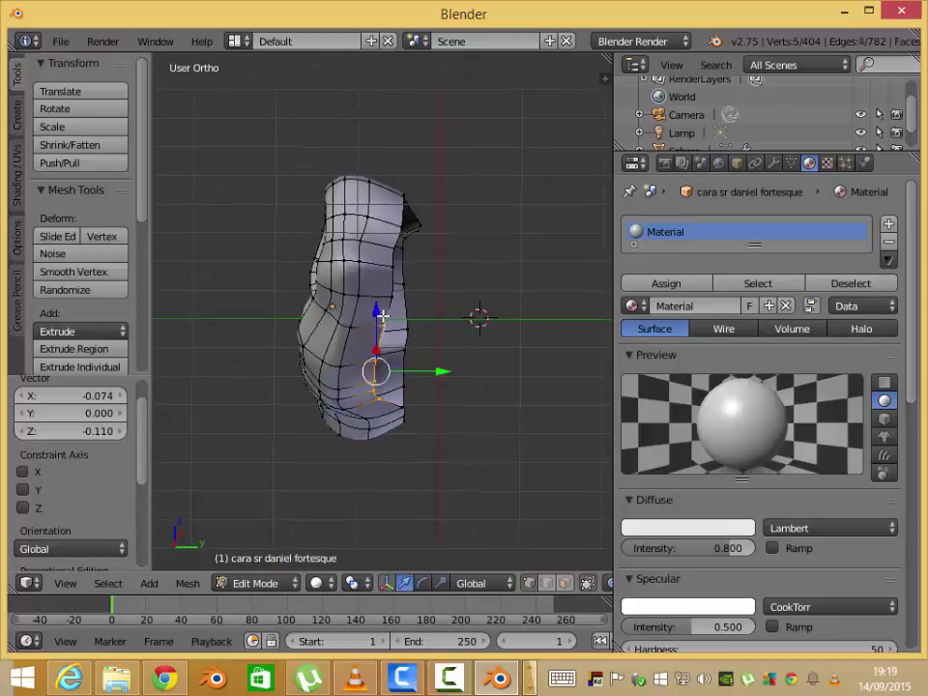
mouse_move(379, 464)
middle_mouse_down()
mouse_move(315, 338)
mouse_move(611, 431)
middle_mouse_up()
key("KP_1")
key("g")
key("z")
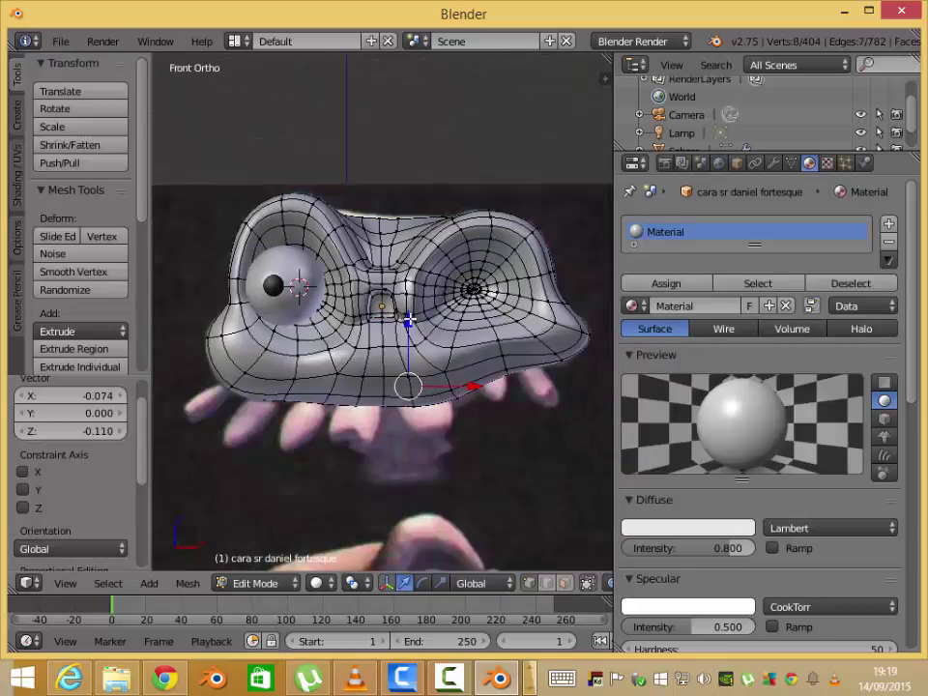
left_click(410, 315)
left_click(415, 352)
- Pull a lower-lip vertex left, then compare it against the front and left side references
right_click(537, 385)
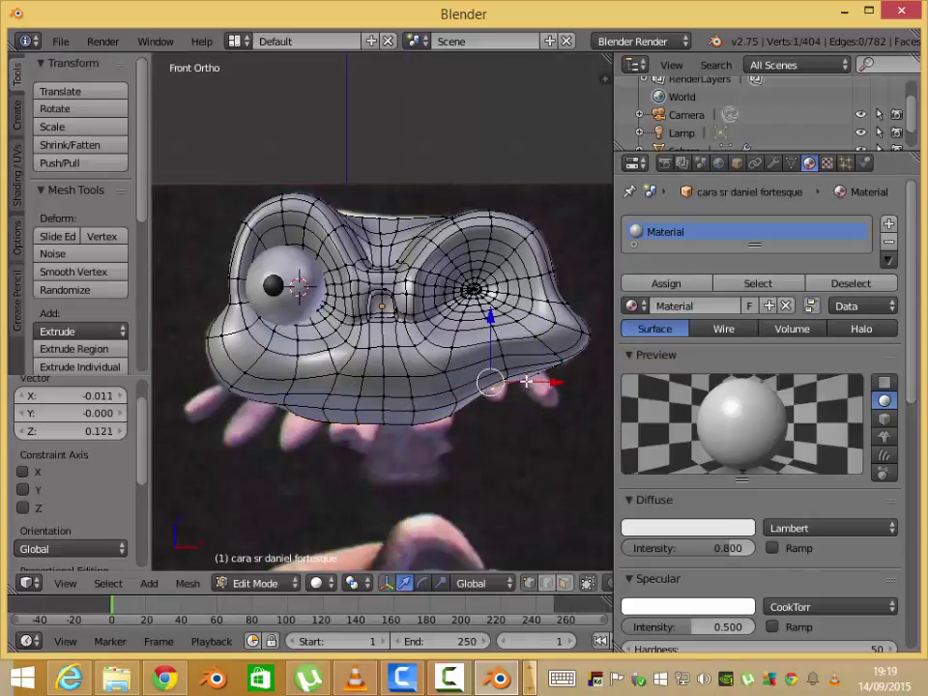
left_click_drag(346, 424, 300, 417)
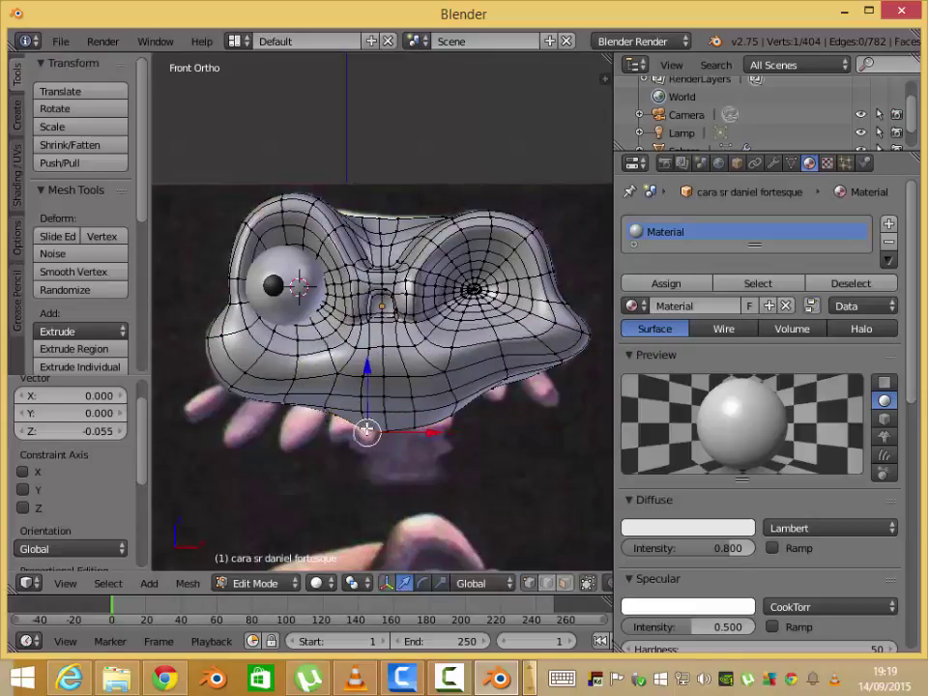
mouse_move(366, 431)
middle_mouse_down()
mouse_move(332, 460)
mouse_move(425, 301)
mouse_move(466, 346)
mouse_move(450, 473)
middle_mouse_up()
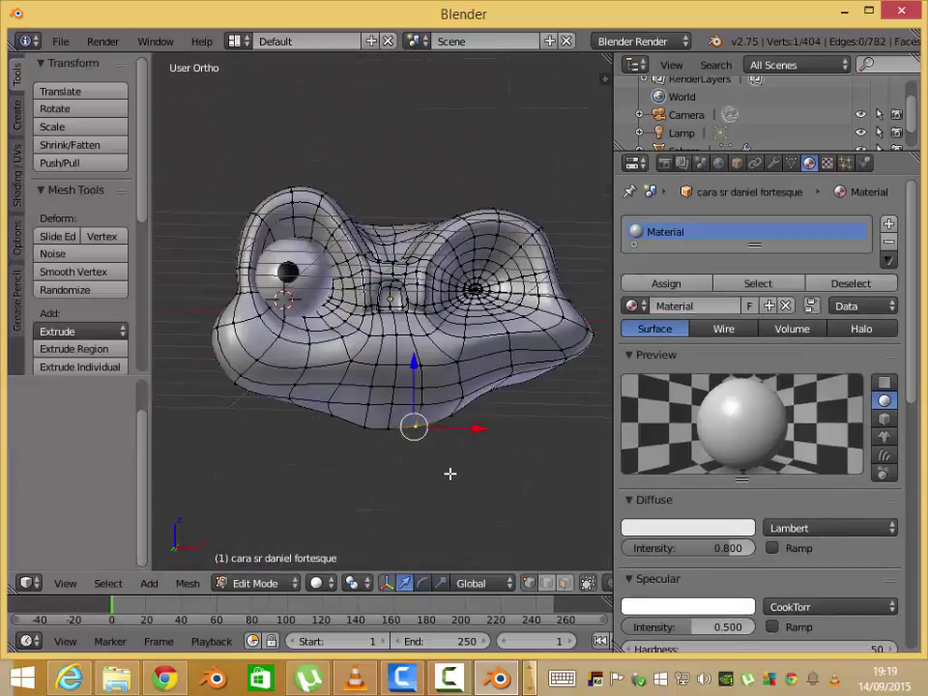
key("KP_1")
key("ctrl+KP_3")
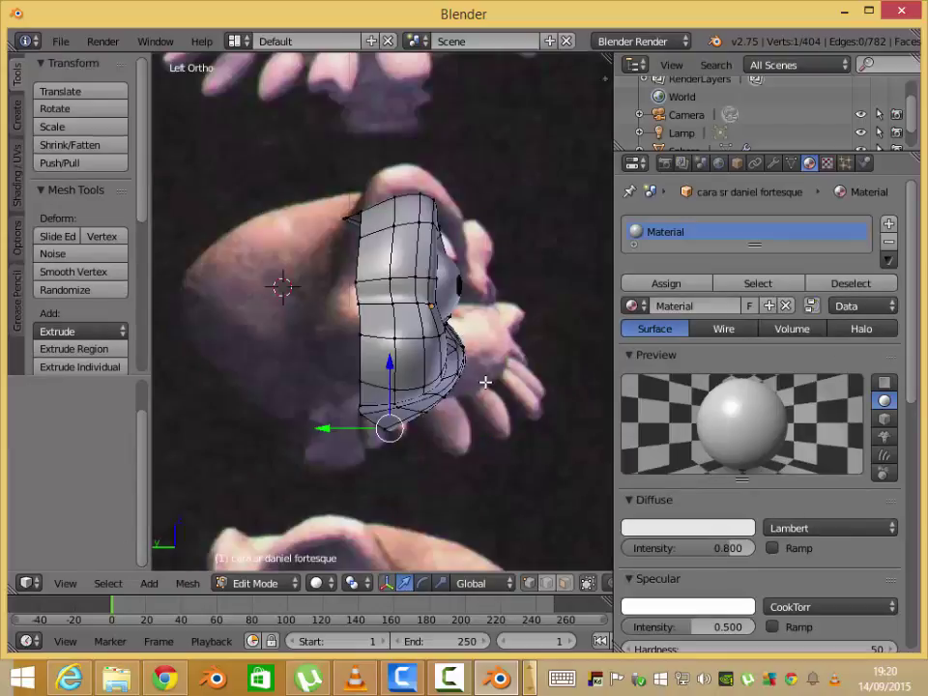
scroll(390, 372, "down", 3)
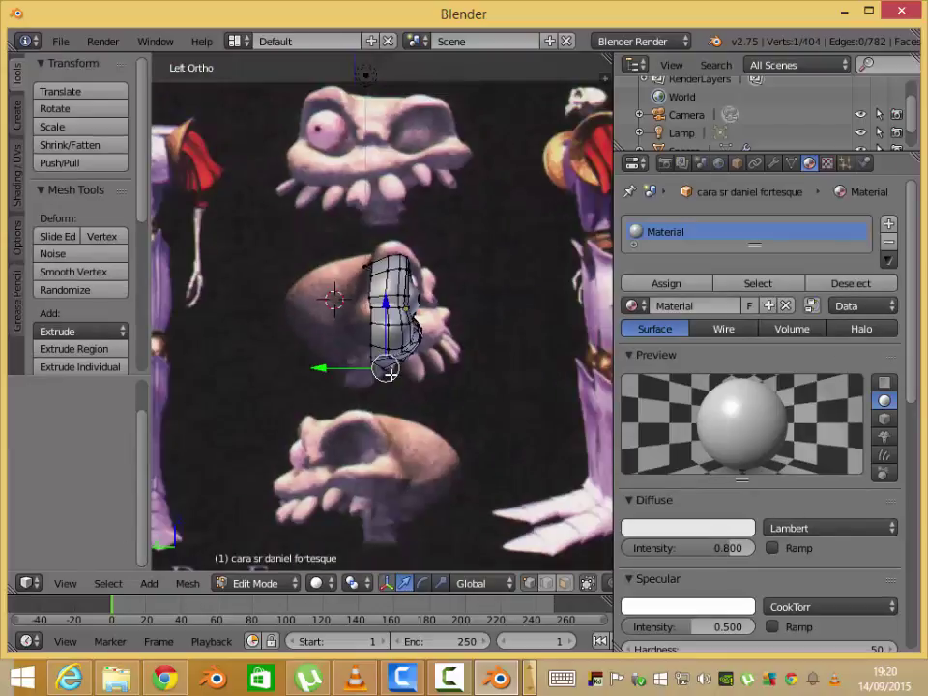
mouse_move(356, 363)
middle_mouse_down()
mouse_move(425, 426)
mouse_move(578, 497)
mouse_move(332, 389)
middle_mouse_up()
key("KP_1")
key("ctrl+KP_3")
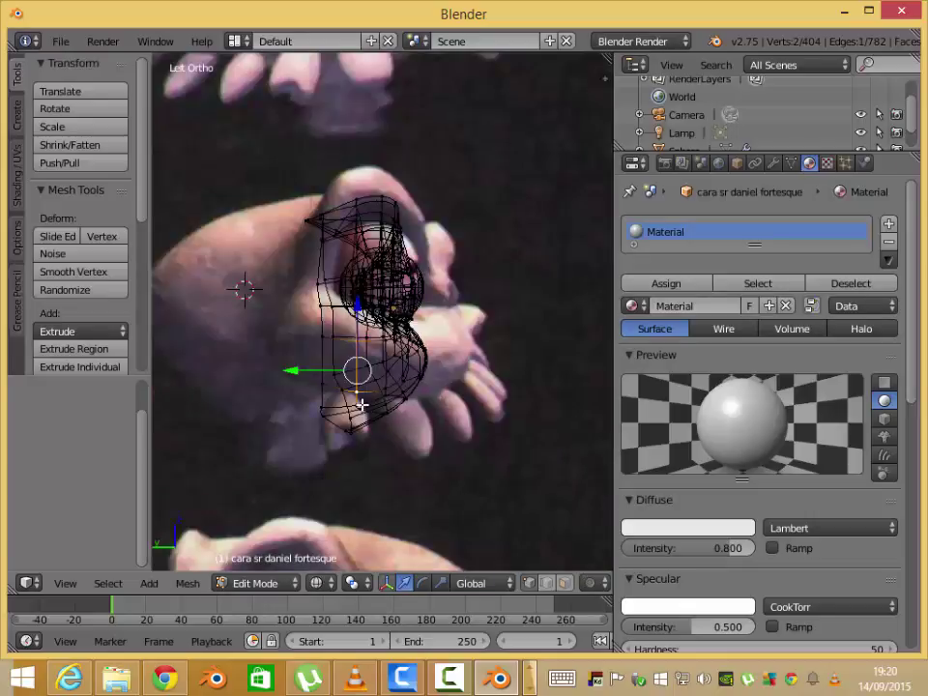
key("z")
- Move a lip edge vertex in the side view and recheck front and side views
key("g")
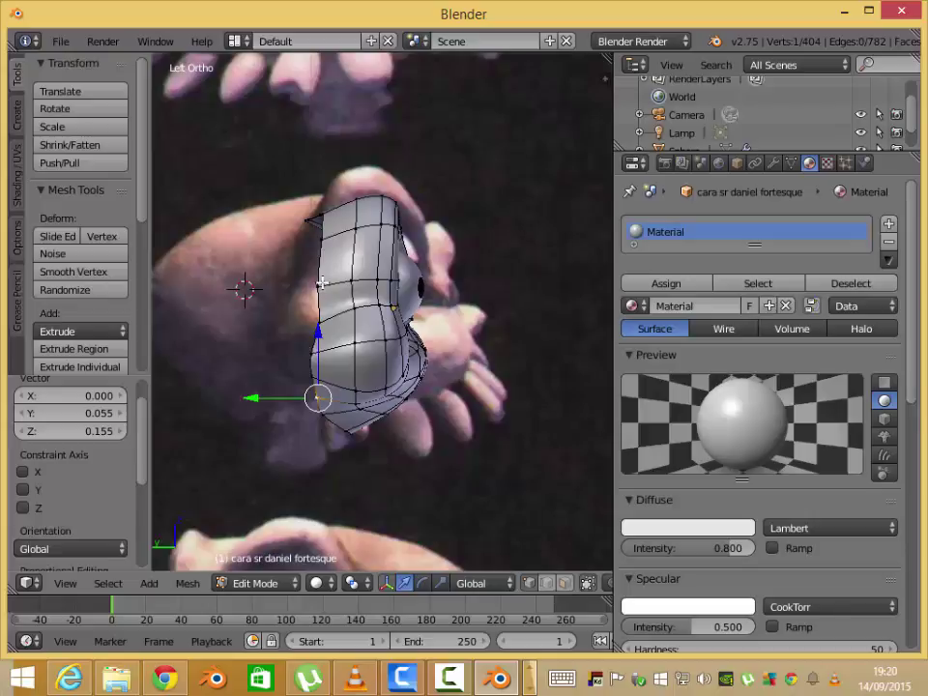
mouse_move(322, 282)
middle_mouse_down()
mouse_move(511, 356)
mouse_move(460, 354)
mouse_move(338, 290)
middle_mouse_up()
left_click(469, 330)
right_click(343, 355)
key("KP_1")
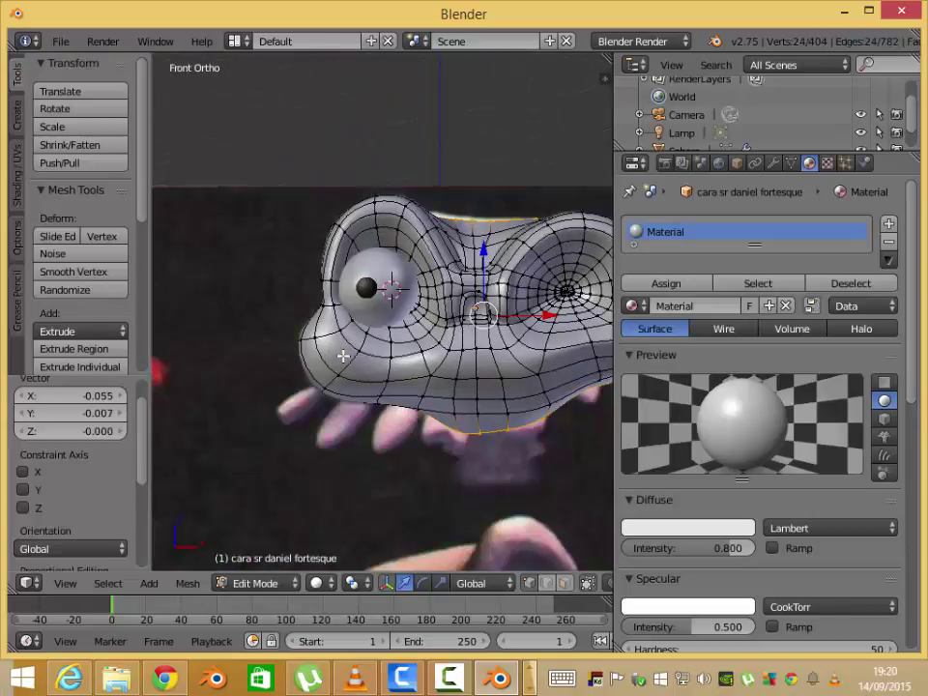
key("ctrl+KP_3")
key("KP_1")
middle_click_drag(342, 363, 476, 261)
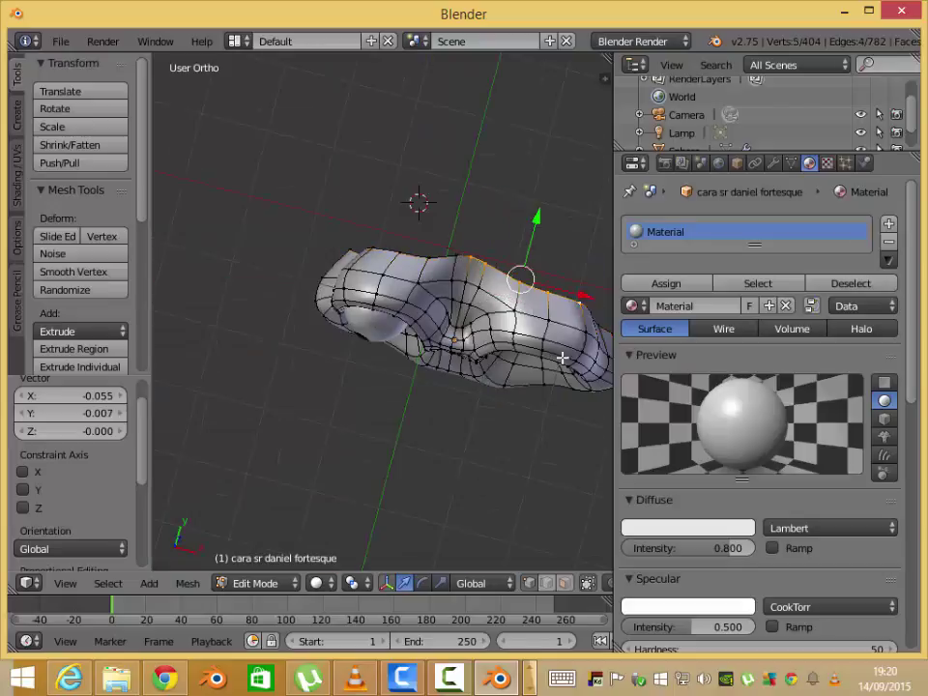
middle_click_drag(562, 358, 482, 270)
- Extrude the top skull edge backward and position it in the left side view
key("ctrl+KP_3")
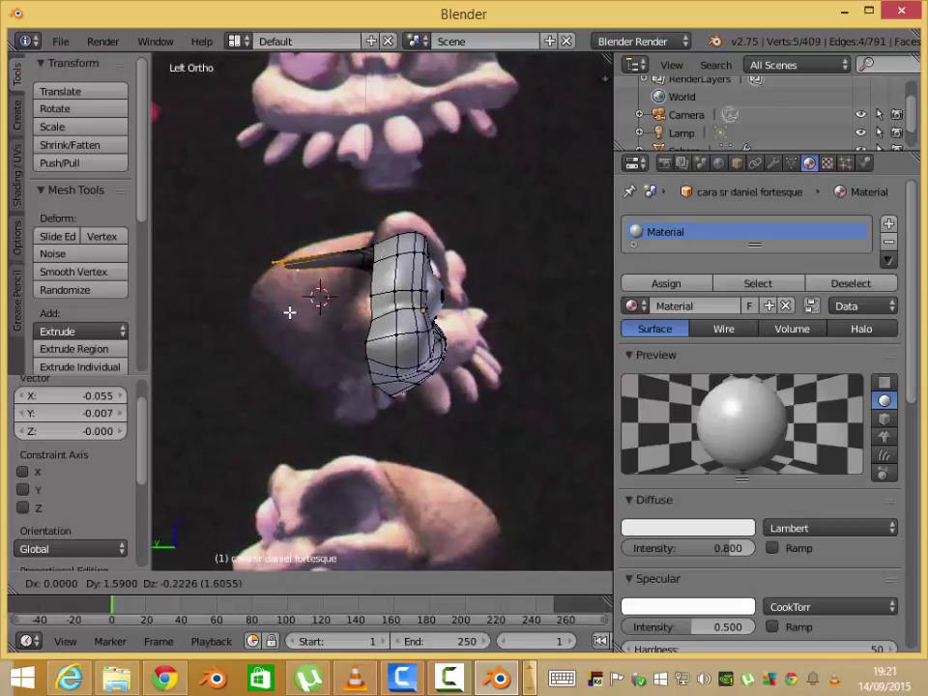
left_click(289, 313)
mouse_move(280, 321)
middle_mouse_down()
mouse_move(332, 346)
mouse_move(468, 279)
mouse_move(553, 385)
mouse_move(417, 369)
middle_mouse_up()
left_click(333, 346)
middle_click_drag(460, 414, 252, 366)
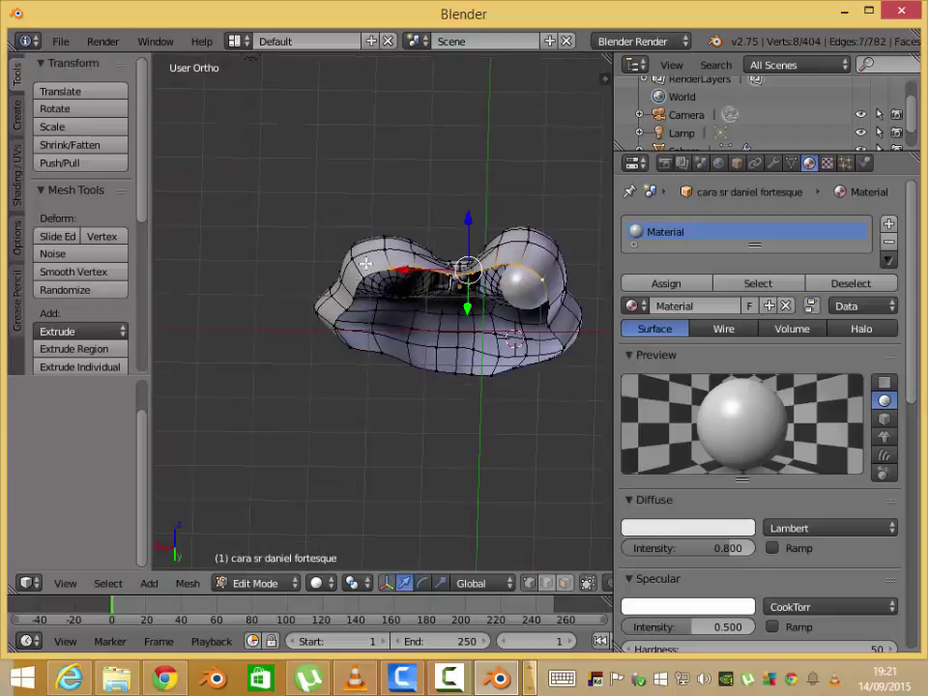
key("KP_3")
key("ctrl+KP_3")
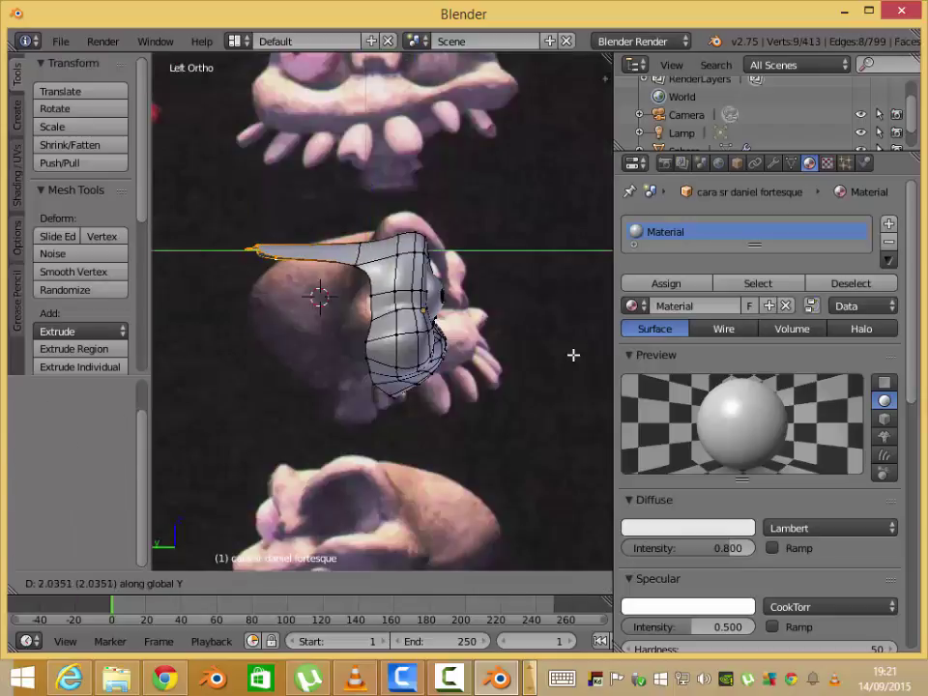
left_click(573, 355)
key("ctrl+z")
- Add three loop cuts across the extruded strip
key("ctrl+r")
left_click(319, 271)
mouse_move(319, 271)
middle_mouse_down()
mouse_move(331, 383)
mouse_move(292, 424)
middle_mouse_up()
key("ctrl+r")
left_click(334, 373)
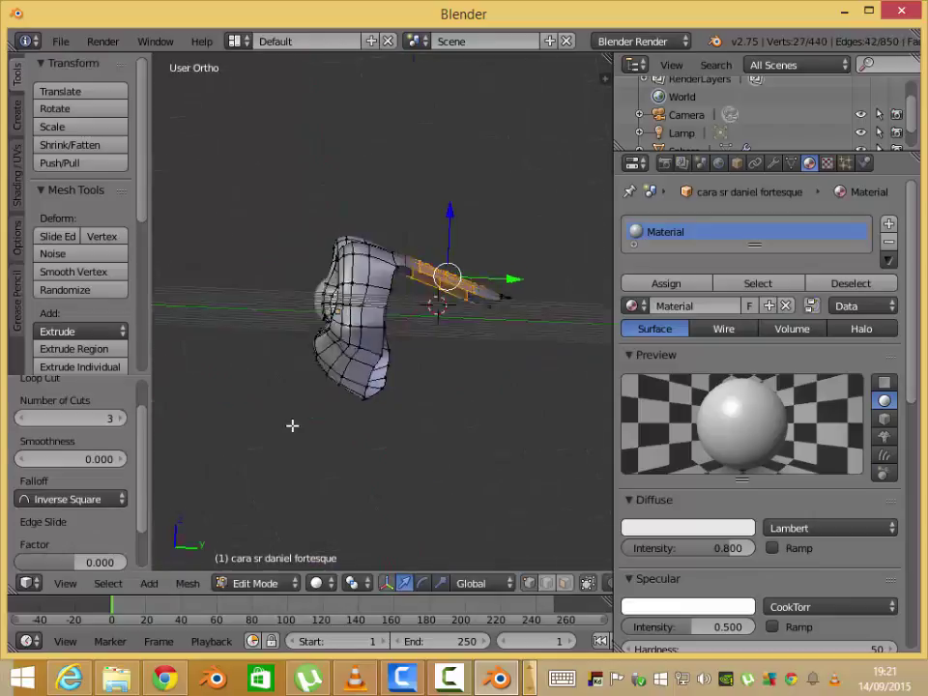
key("KP_7")
scroll(306, 248, "up", 3)
- Slide the new edge loops into place from the top view, then return to Object Mode
key("g")
key("g")
left_click(377, 218)
right_click(344, 289)
key("g")
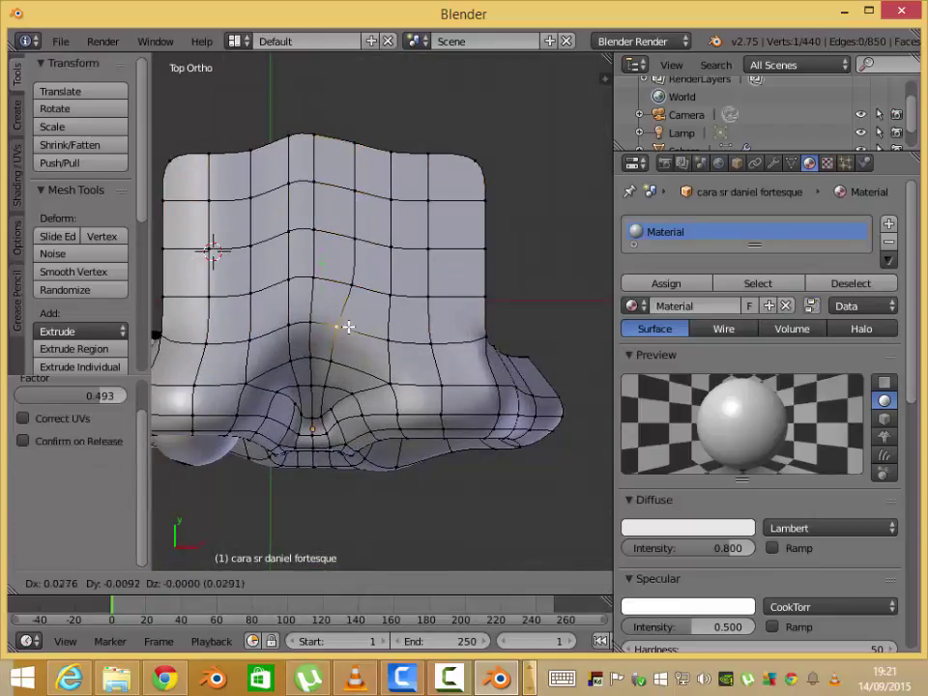
left_click(285, 248)
key("Escape")
right_click(207, 294)
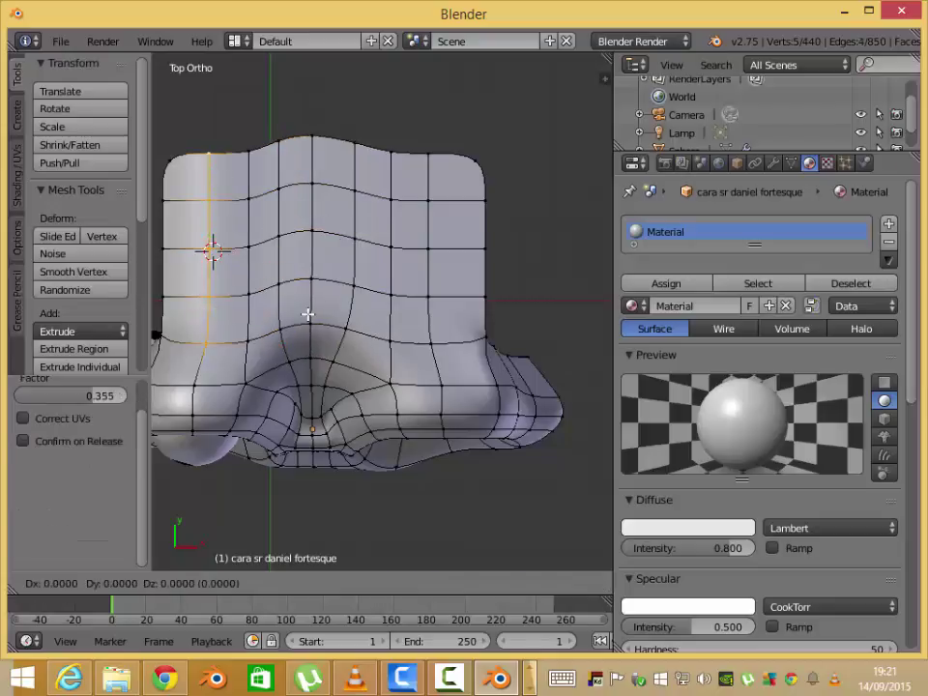
key("Escape")
right_click(242, 292)
key("g")
key("g")
left_click(425, 311)
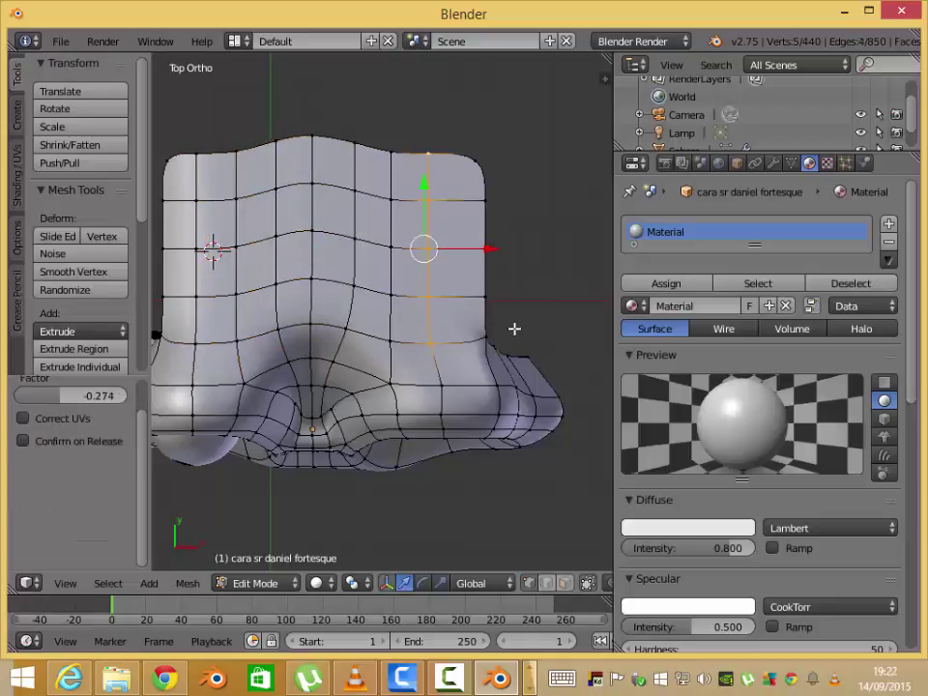
key("Tab")
mouse_move(525, 328)
middle_mouse_down()
mouse_move(553, 232)
mouse_move(540, 248)
middle_mouse_up()
- Back in Edit Mode, move a strip vertex in the left side view
key("KP_1")
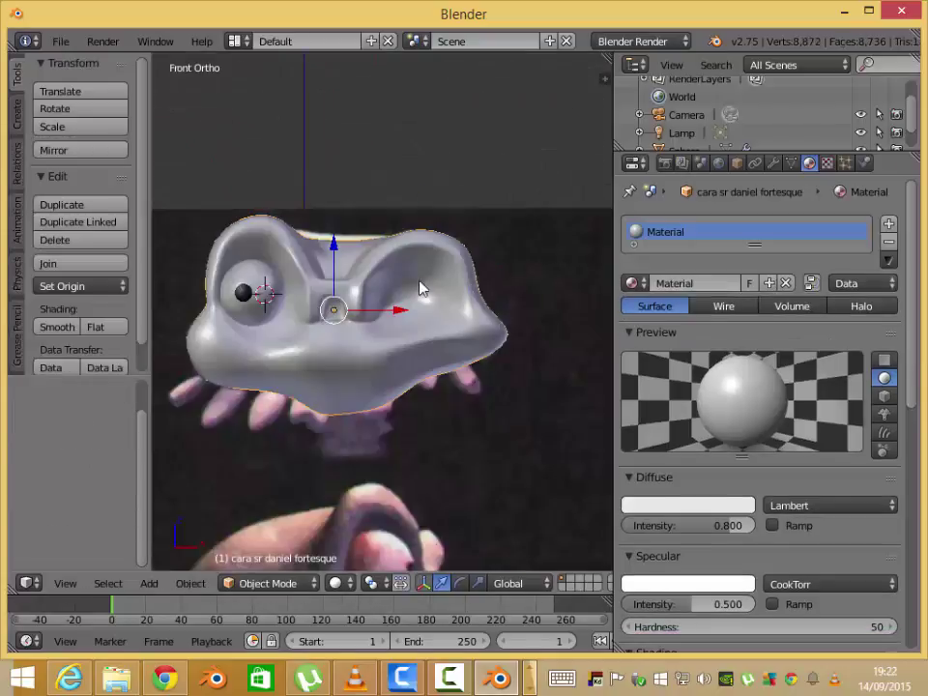
key("Tab")
middle_click_drag(421, 288, 428, 275)
right_click(328, 271)
key("ctrl+KP_3")
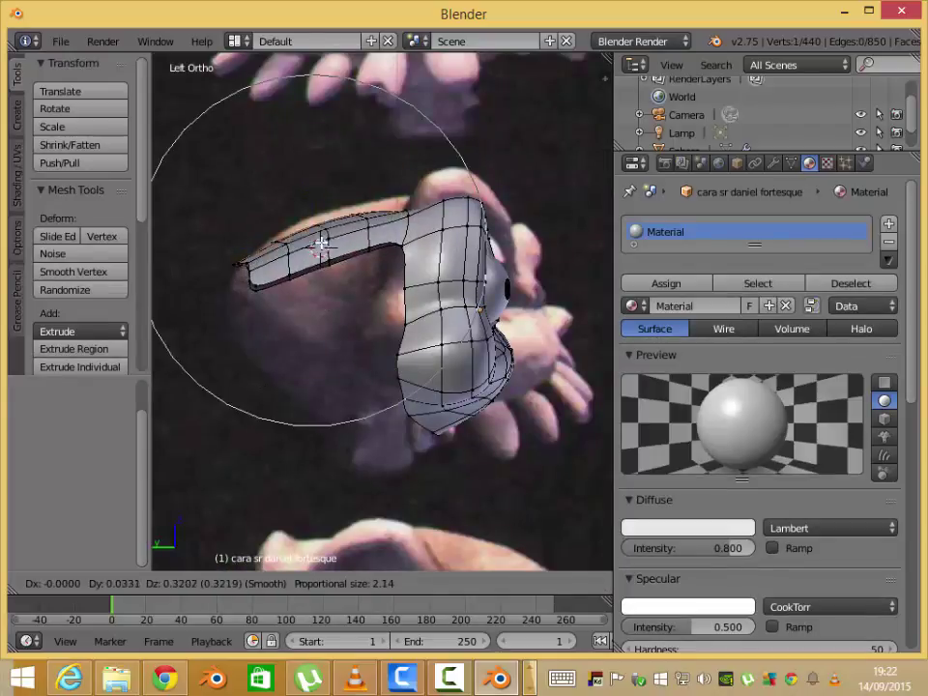
left_click(253, 249)
- Reshape the skull strip with three proportional-falloff vertex moves
key("g")
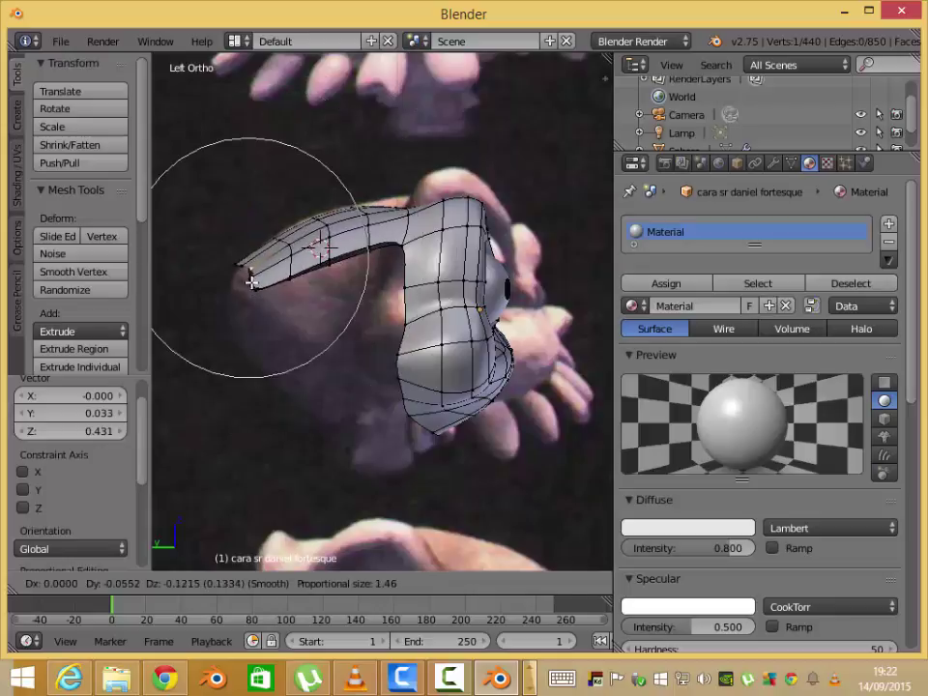
left_click(252, 281)
key("g")
left_click(265, 295)
key("g")
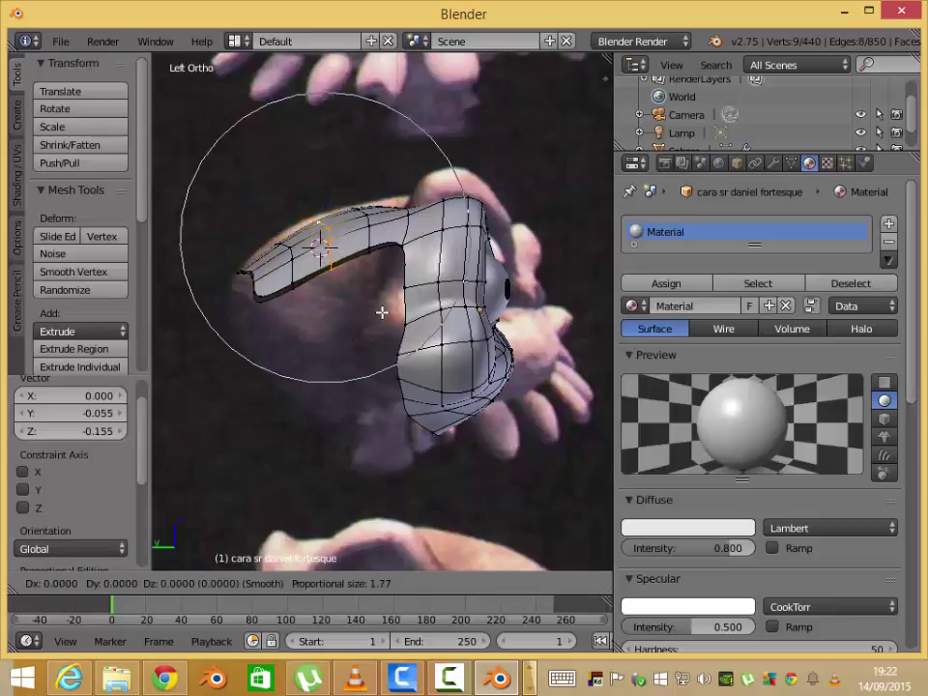
left_click(375, 313)
- Select a strip corner vertex in the top view and cancel its move
middle_click_drag(311, 294, 513, 337)
key("KP_7")
right_click(438, 262)
key("g")
right_click(515, 275)
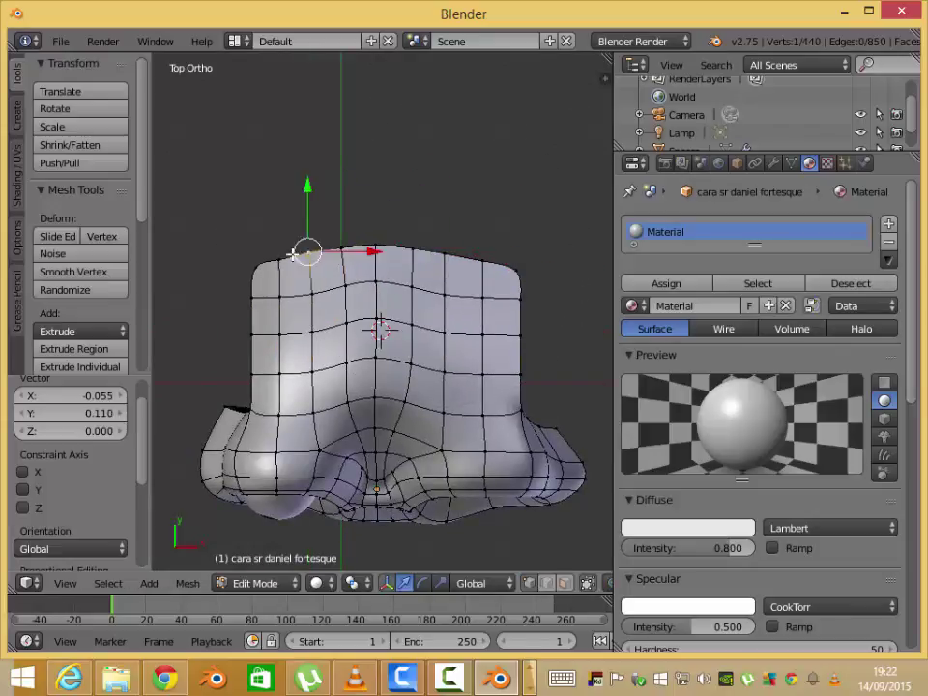
- Lower the top brow vertex with a resized proportional falloff in front wireframe view
middle_click_drag(259, 267, 446, 197)
key("KP_1")
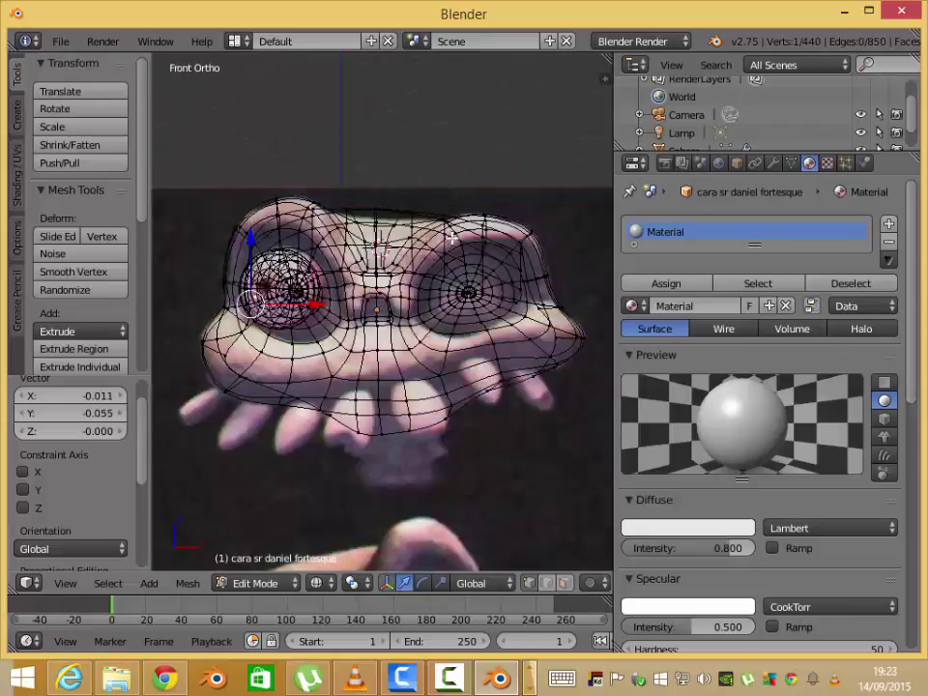
scroll(383, 187, "up", 1)
key("z")
key("g")
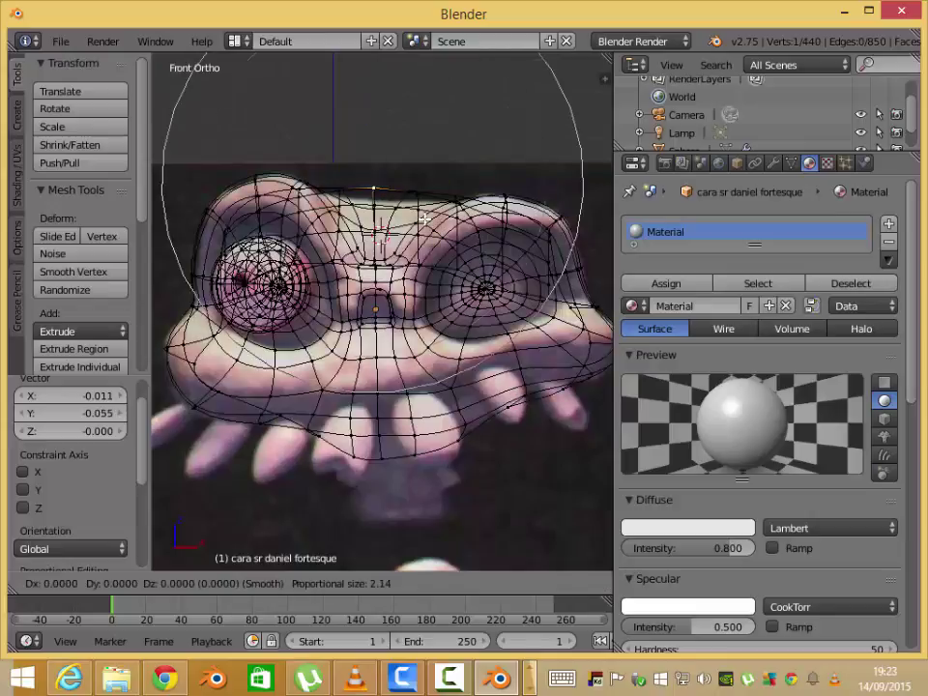
scroll(367, 198, "down", 2)
scroll(357, 203, "up", 2)
left_click(350, 206)
key("z")
- Select another brow vertex and check it from the front and left views
right_click(298, 197)
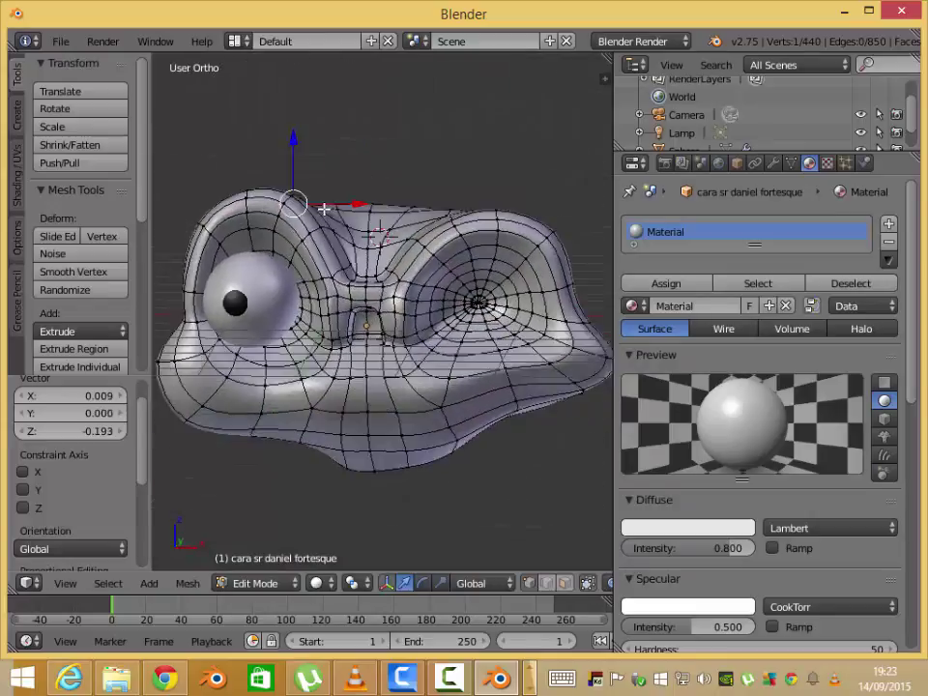
middle_click_drag(297, 196, 154, 189)
key("KP_1")
key("ctrl+KP_3")
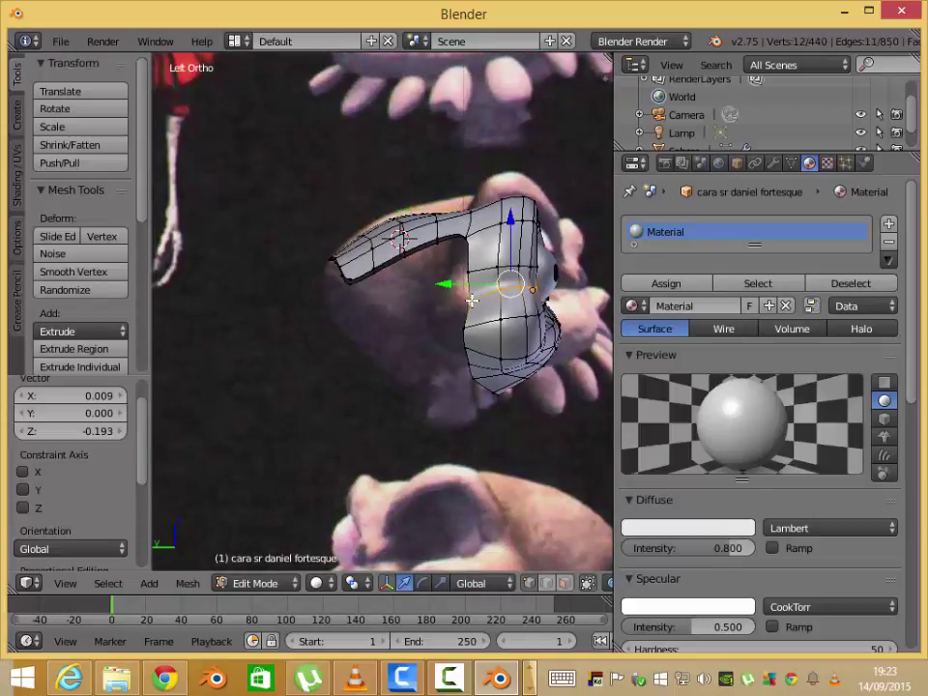
- Extrude the head's lower edge loop downward to form the jaw band
middle_click_drag(471, 382, 455, 318)
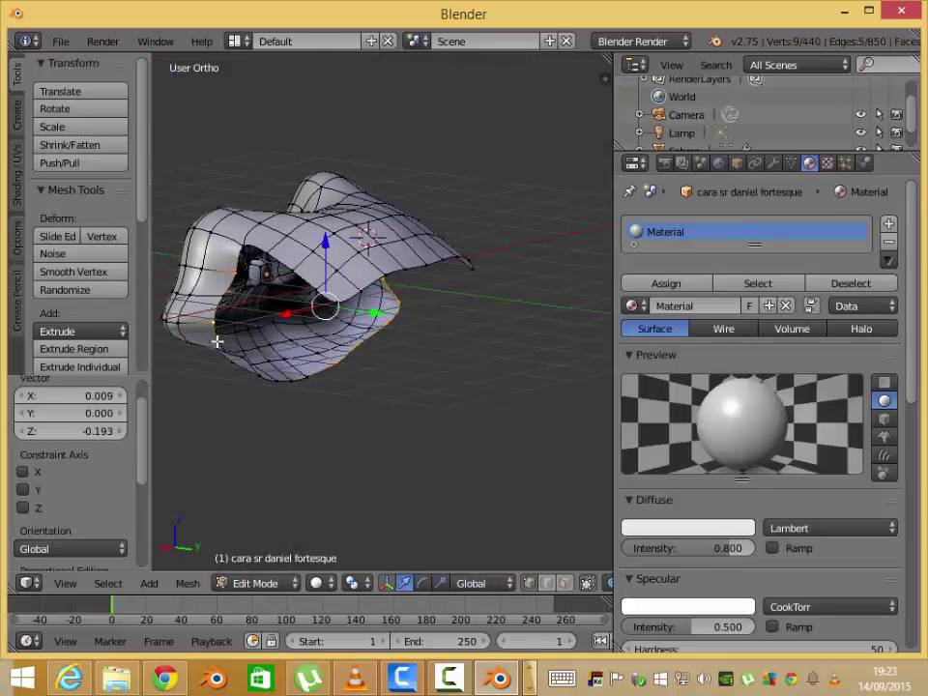
mouse_move(217, 341)
middle_mouse_down()
mouse_move(290, 319)
mouse_move(554, 383)
middle_mouse_up()
key("ctrl+KP_3")
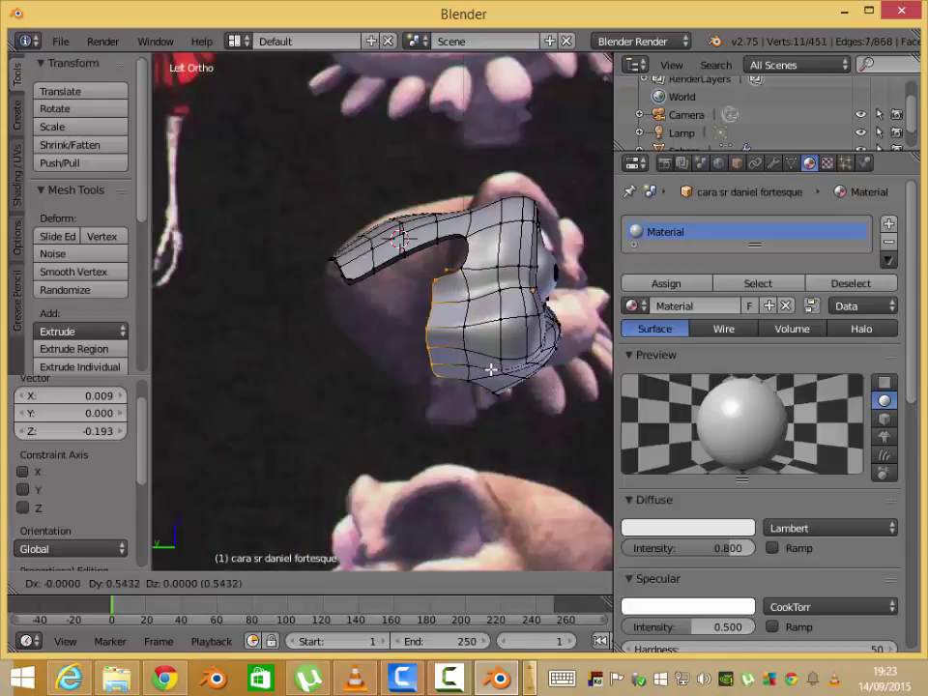
key("Escape")
key("e")
key("Escape")
mouse_move(407, 303)
middle_mouse_down()
mouse_move(348, 275)
mouse_move(306, 314)
middle_mouse_up()
key("z")
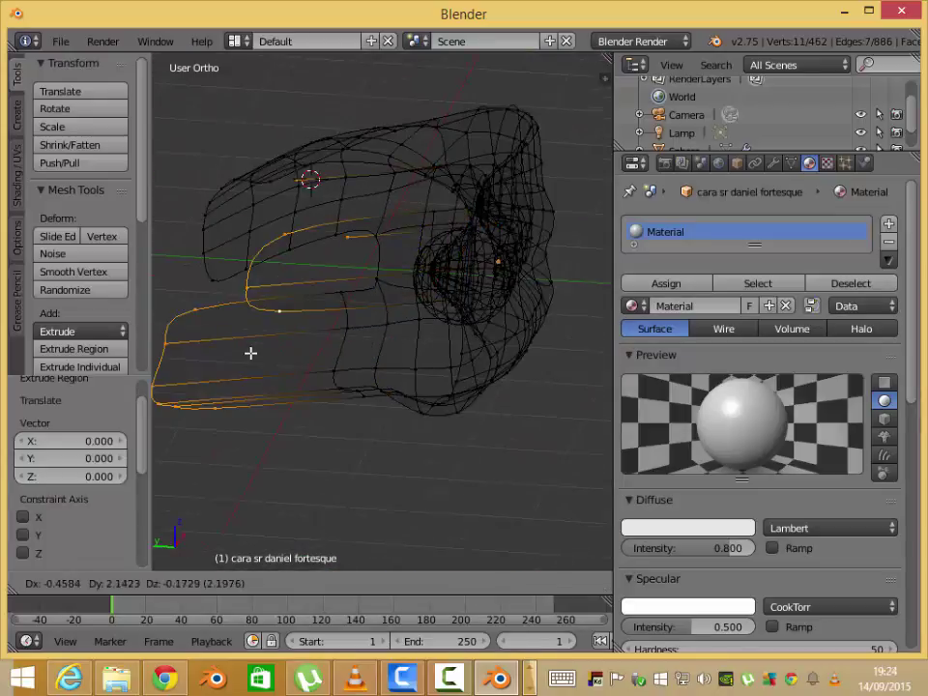
key("Escape")
mouse_move(250, 353)
middle_mouse_down()
mouse_move(448, 322)
mouse_move(532, 327)
mouse_move(409, 328)
mouse_move(464, 316)
middle_mouse_up()
- Delete the first stray vertices and select vertices along the jaw edge
key("a")
key("x")
left_click(412, 339)
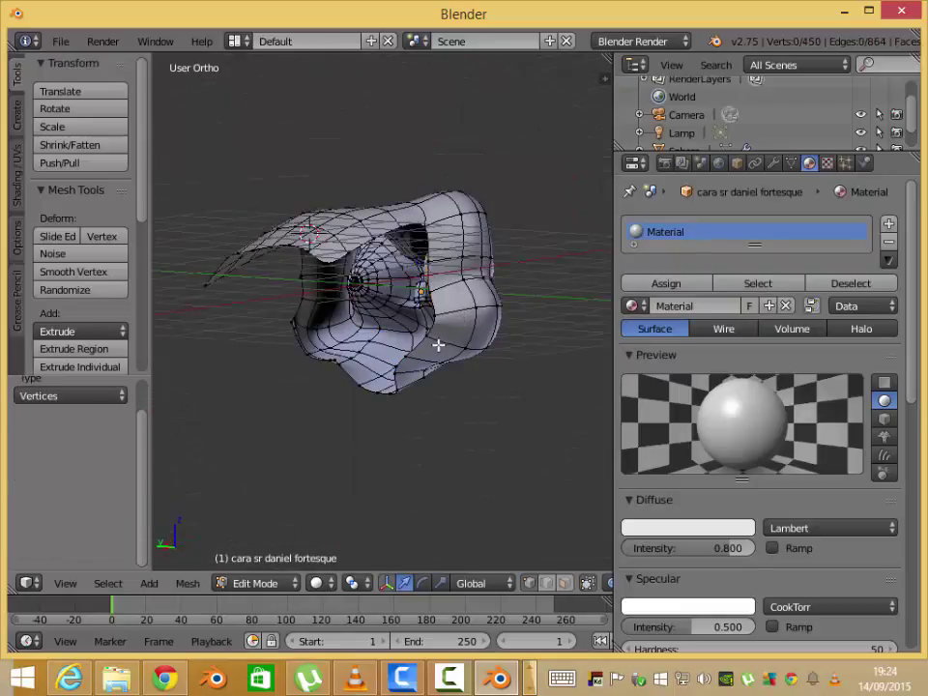
mouse_move(438, 373)
middle_mouse_down()
mouse_move(346, 342)
mouse_move(380, 321)
middle_mouse_up()
scroll(380, 321, "up", 3)
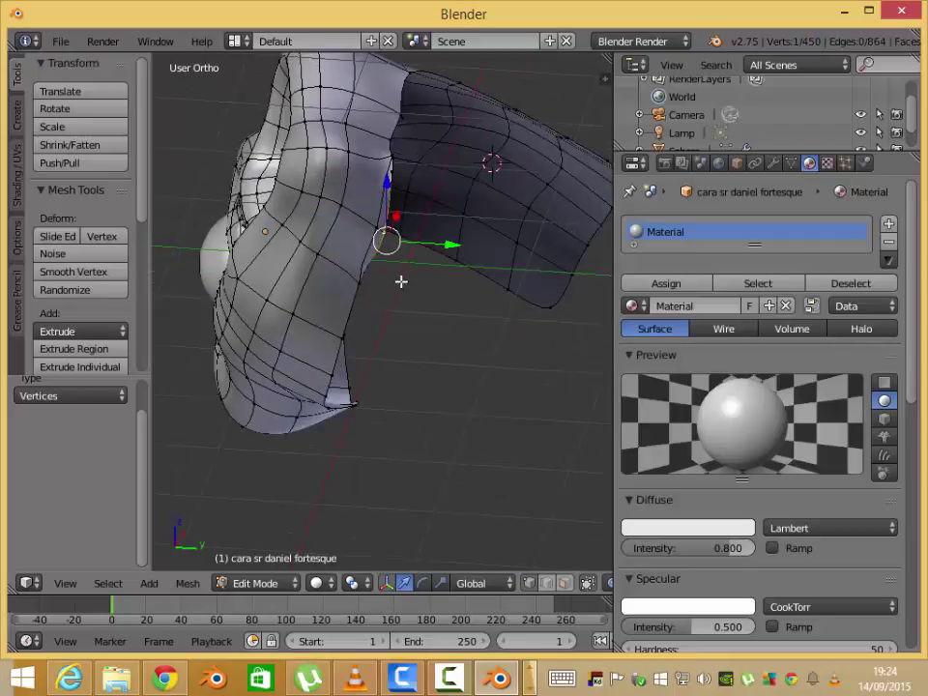
mouse_move(400, 280)
middle_mouse_down()
mouse_move(353, 300)
mouse_move(414, 360)
mouse_move(205, 336)
mouse_move(244, 364)
middle_mouse_up()
right_click(349, 206)
right_click(325, 304, "alt")
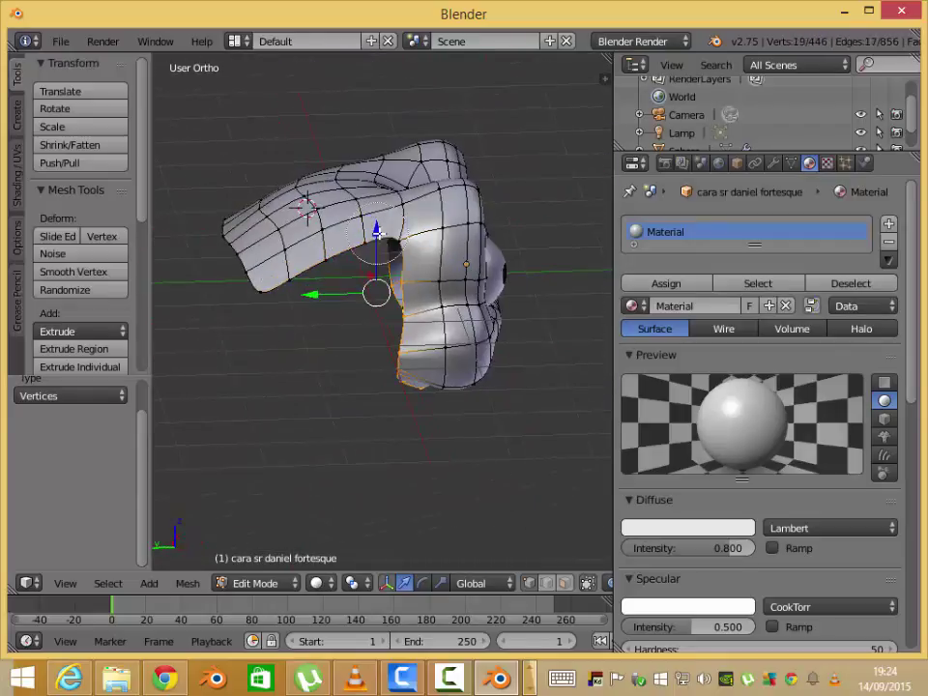
- Delete the remaining stray vertices around the mouth opening
middle_click_drag(377, 232, 337, 308)
middle_click_drag(264, 230, 270, 388)
key("z")
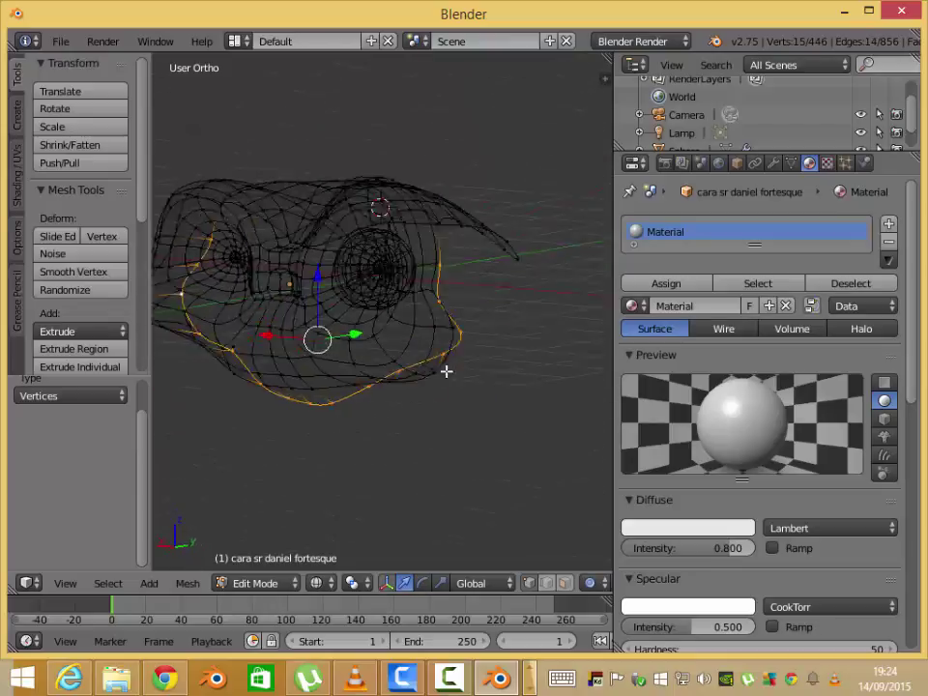
scroll(393, 388, "up", 4)
right_click(394, 388, "shift")
key("z")
scroll(373, 378, "down", 3)
key("x")
left_click(393, 379)
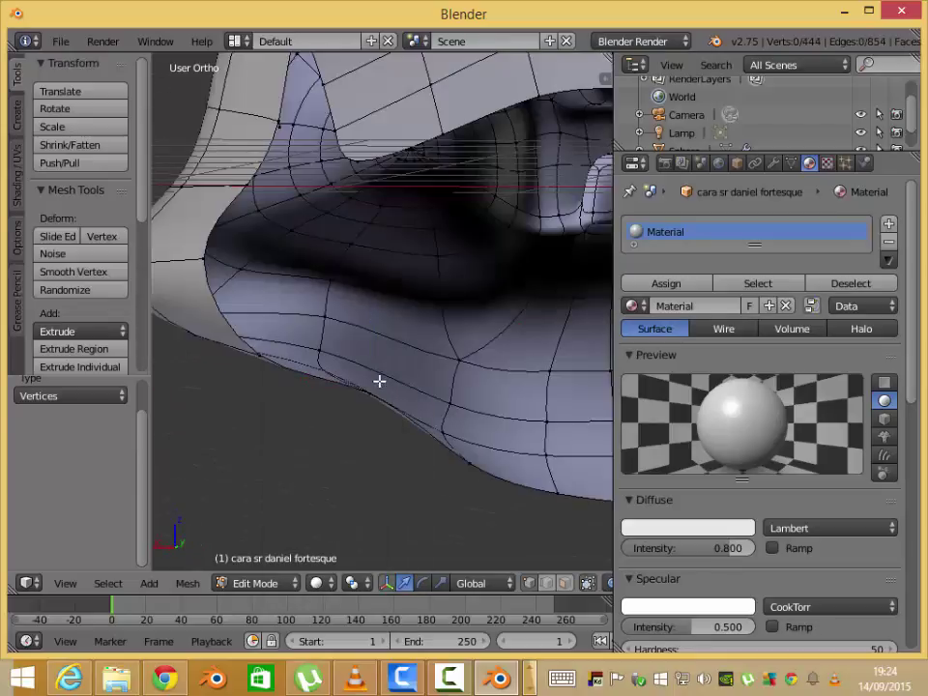
scroll(378, 383, "down", 3)
- From the left side view, add three edge loops across the jaw band
middle_click_drag(366, 191, 210, 271)
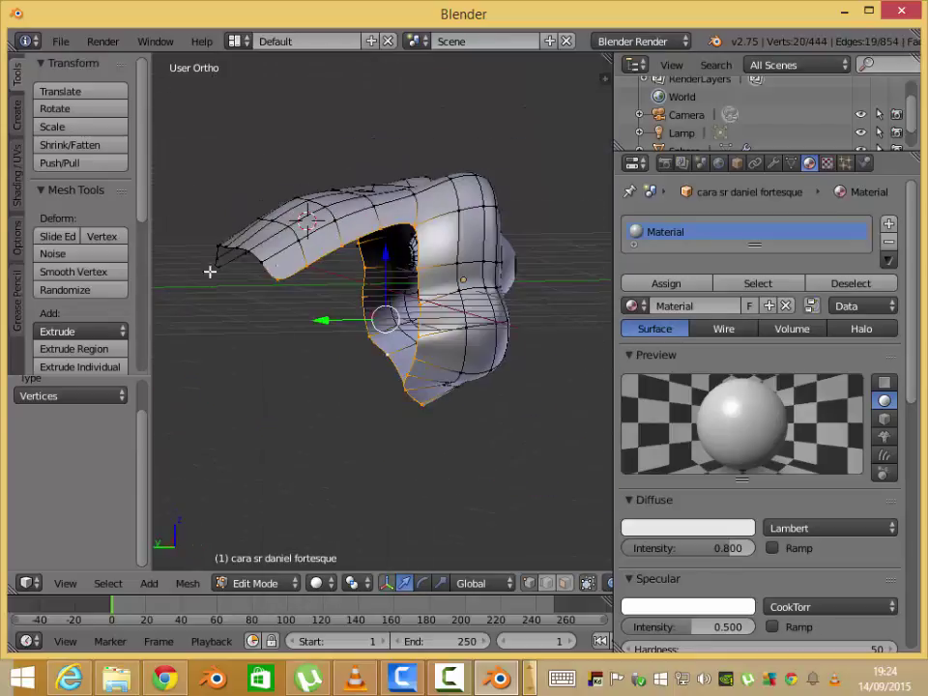
right_click(407, 195, "shift")
key("KP_3")
key("ctrl+KP_3")
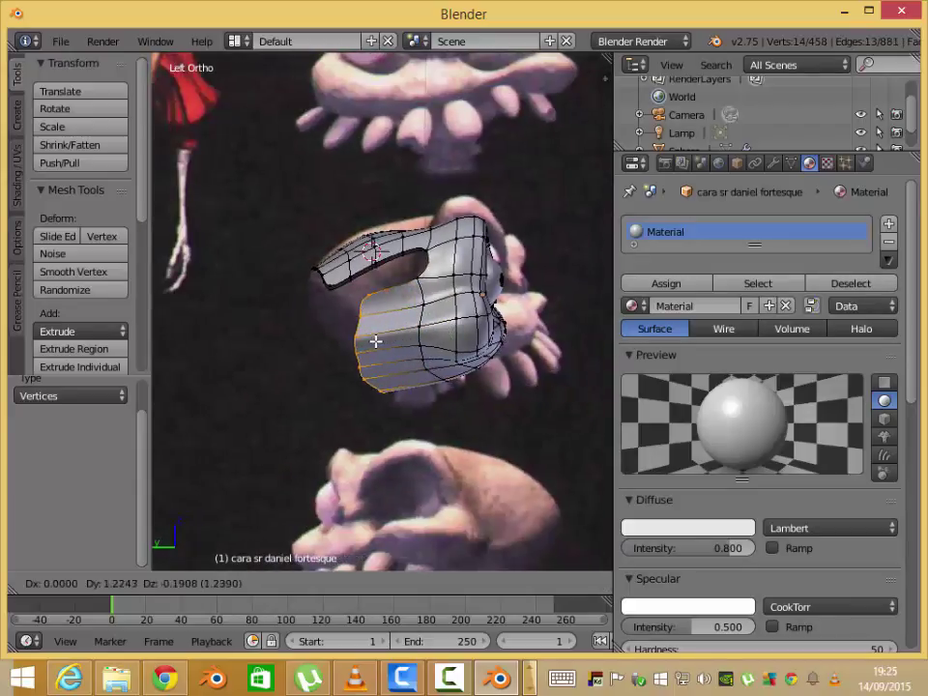
left_click(389, 326)
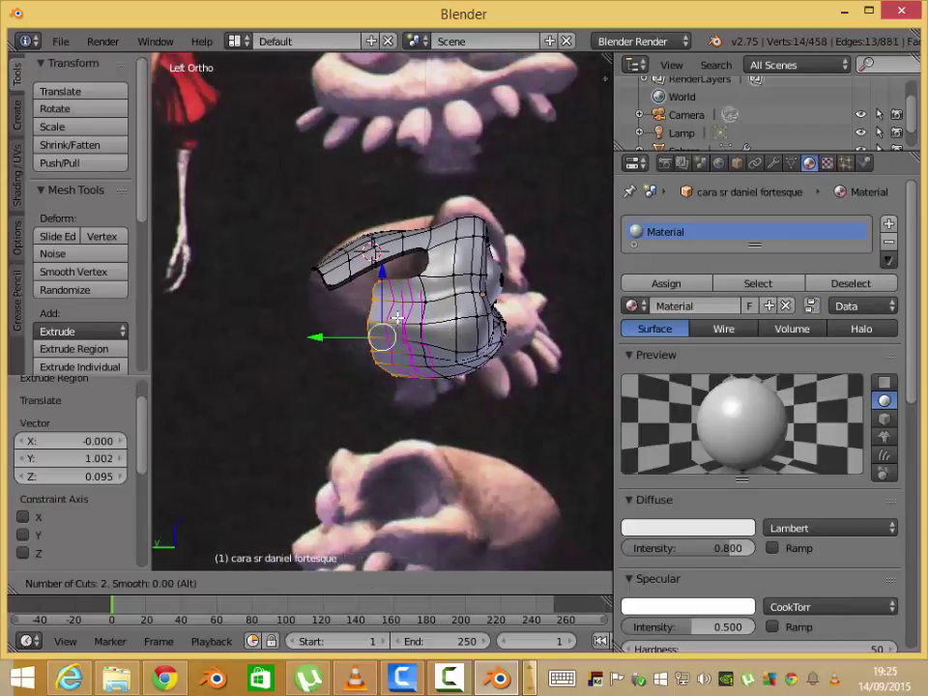
right_click(396, 317)
mouse_move(397, 317)
middle_mouse_down()
mouse_move(424, 331)
mouse_move(404, 305)
middle_mouse_up()
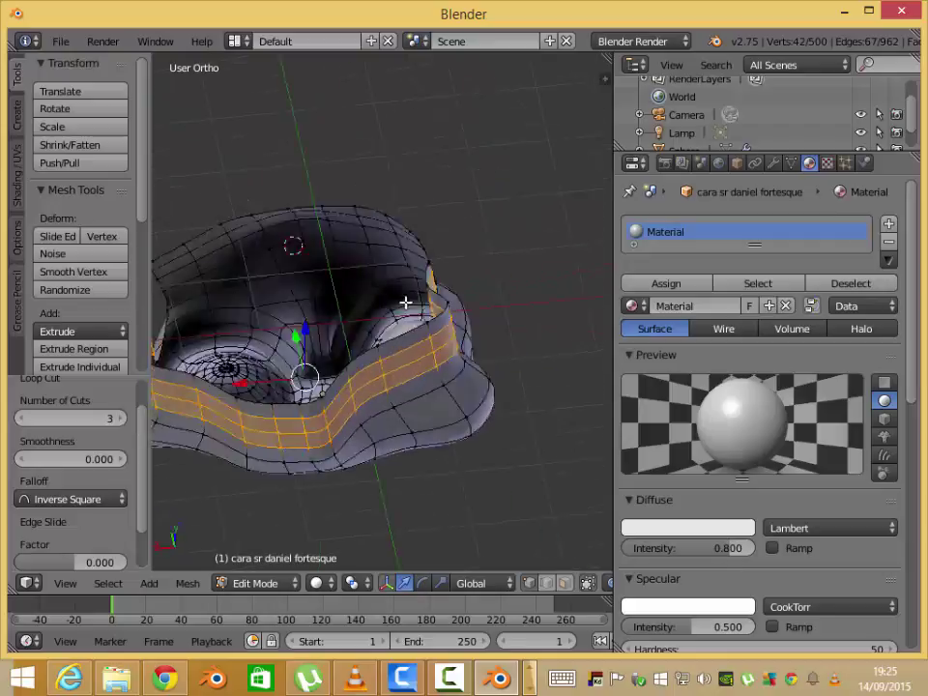
- Edge-slide and proportionally move jaw vertices to shape the new band
right_click(345, 372)
middle_click_drag(347, 386, 334, 455)
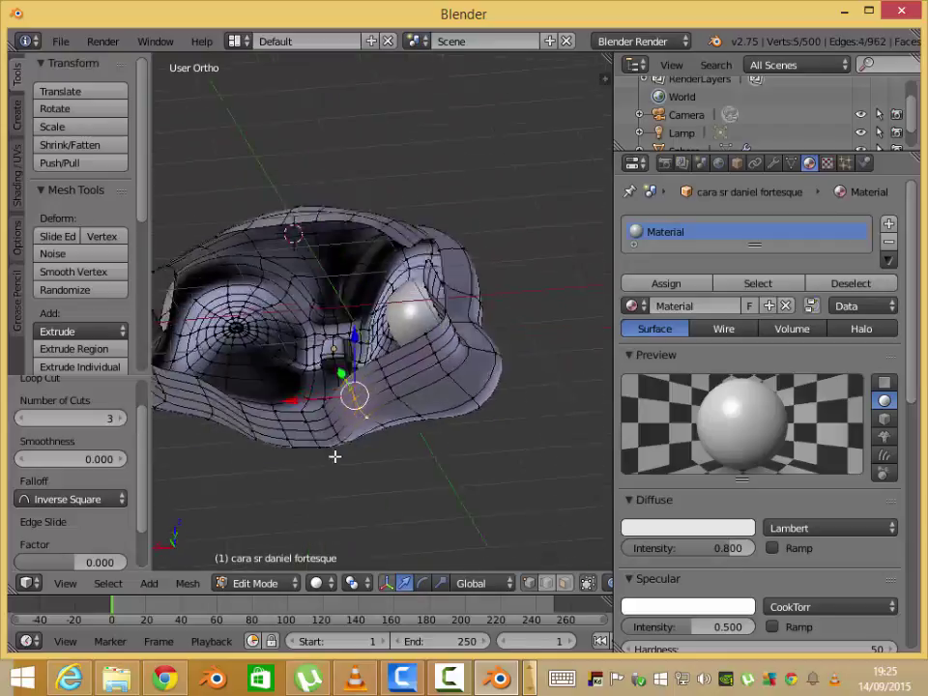
key("g")
key("g")
left_click(389, 444)
key("g")
left_click(389, 435)
- Check the shape in object mode, then pull a vertex to deform the surrounding mesh
key("Tab")
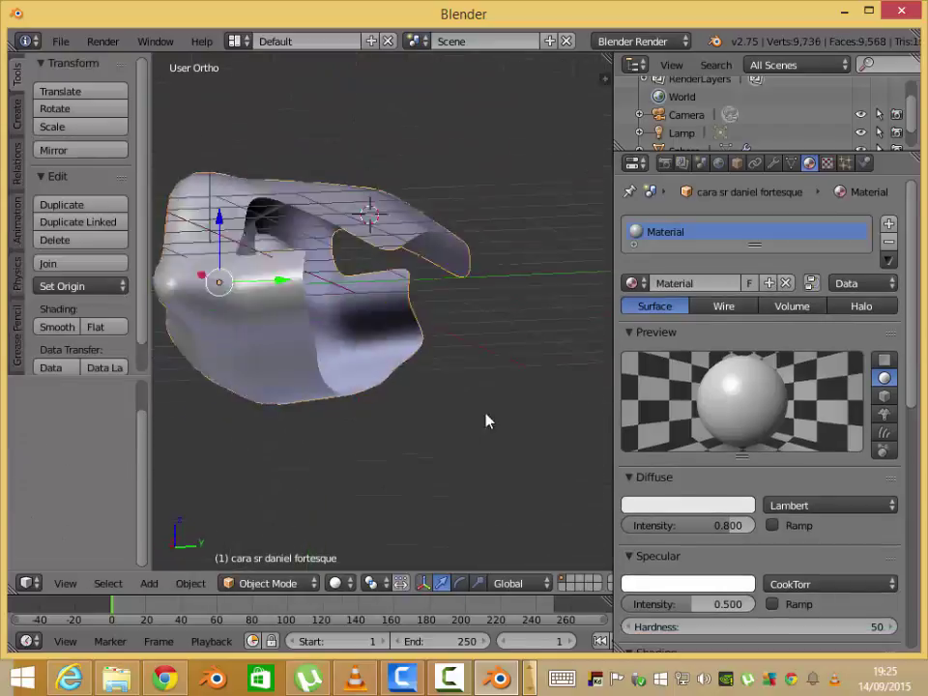
mouse_move(484, 423)
middle_mouse_down()
mouse_move(242, 424)
mouse_move(454, 374)
mouse_move(462, 361)
mouse_move(440, 387)
mouse_move(446, 480)
middle_mouse_up()
key("Tab")
left_click(446, 361)
mouse_move(376, 375)
left_mouse_down()
mouse_move(522, 445)
mouse_move(576, 439)
left_mouse_up()
mouse_move(599, 441)
middle_mouse_down()
mouse_move(383, 425)
mouse_move(425, 378)
middle_mouse_up()
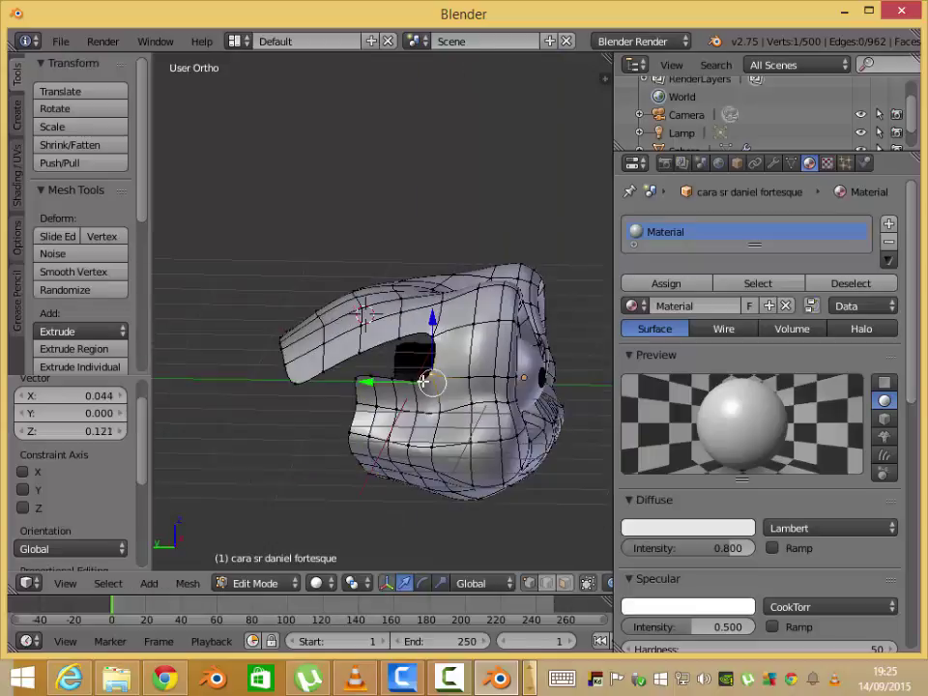
- Try another proportional move in edge mode, then undo back to the earlier shape
key("2")
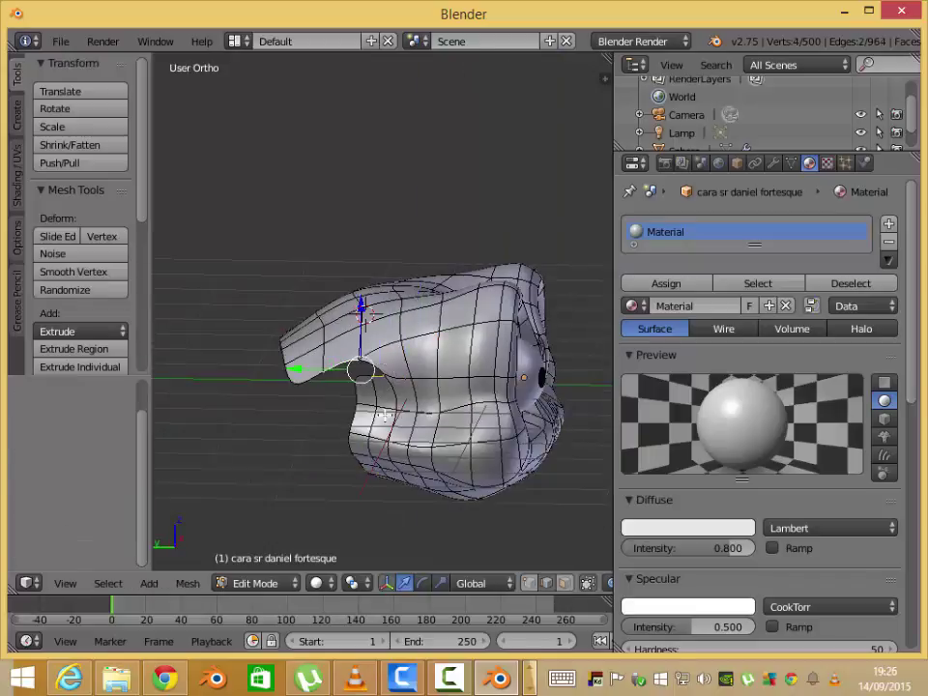
scroll(493, 422, "up", 3)
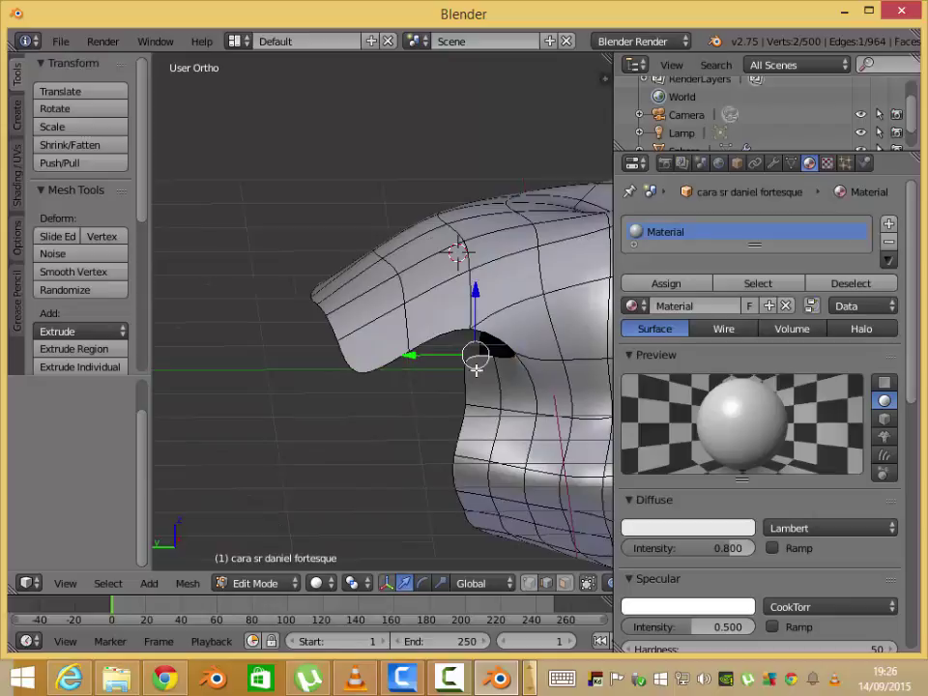
left_click(457, 404)
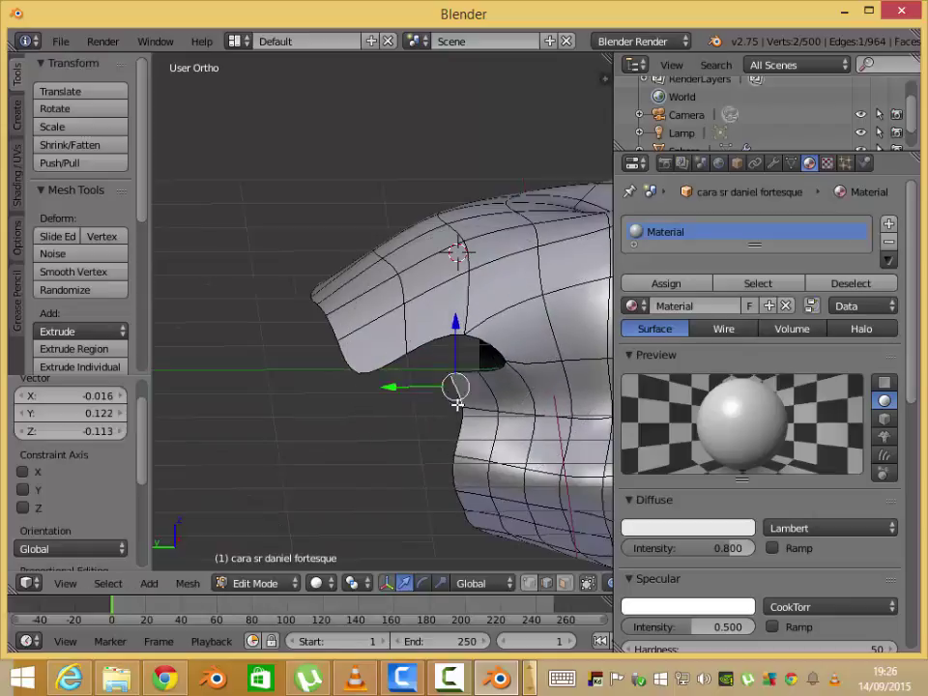
key("ctrl+z")
key("ctrl+z")
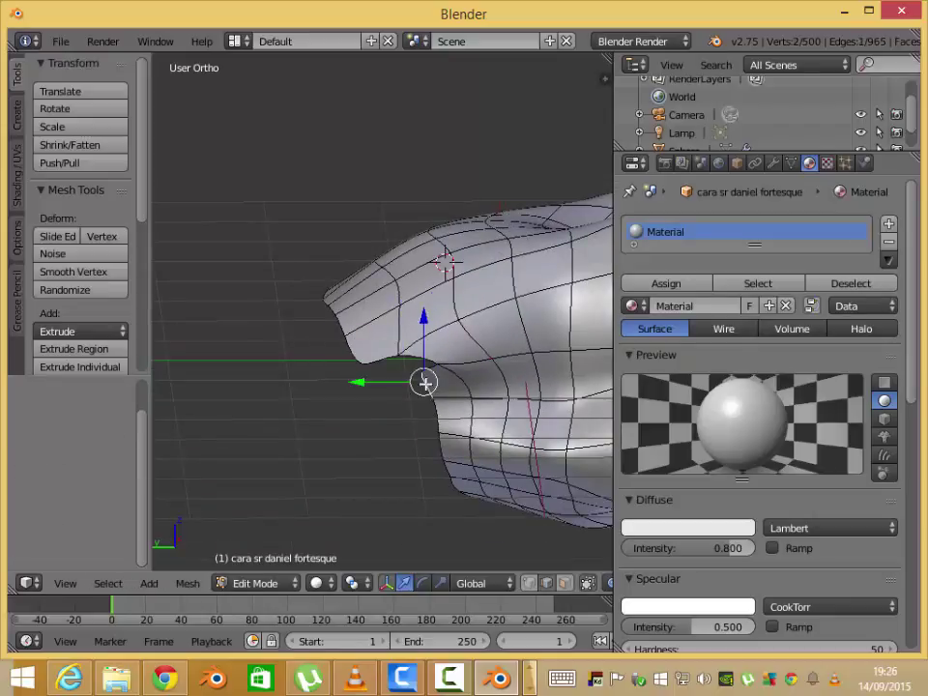
key("g")
left_click(421, 387)
key("ctrl+z")
key("ctrl+z")
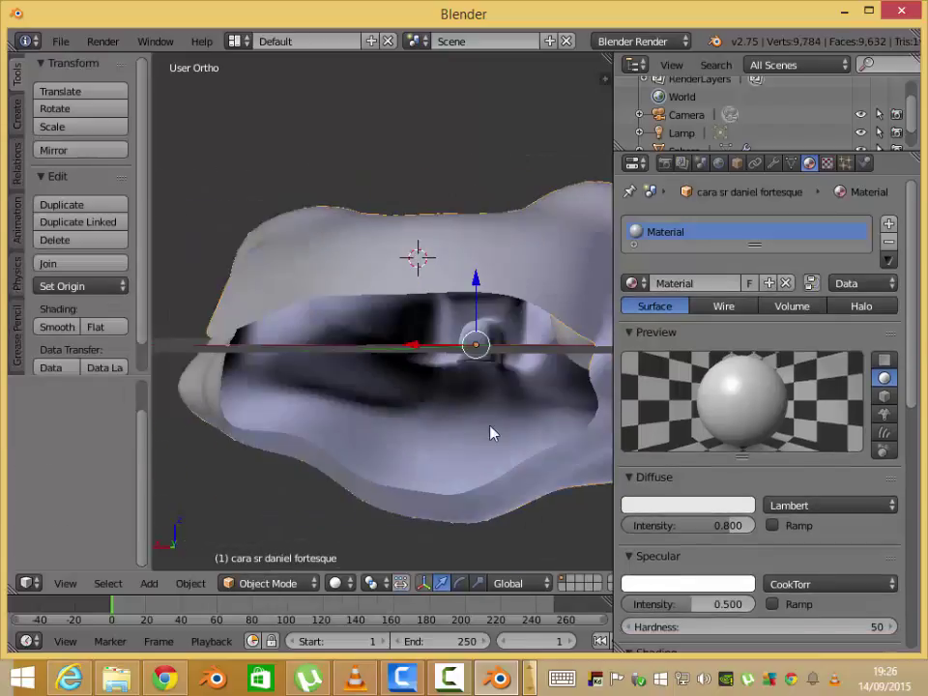
key("ctrl+z")
key("ctrl+z")
key("ctrl+z")
key("ctrl+z")
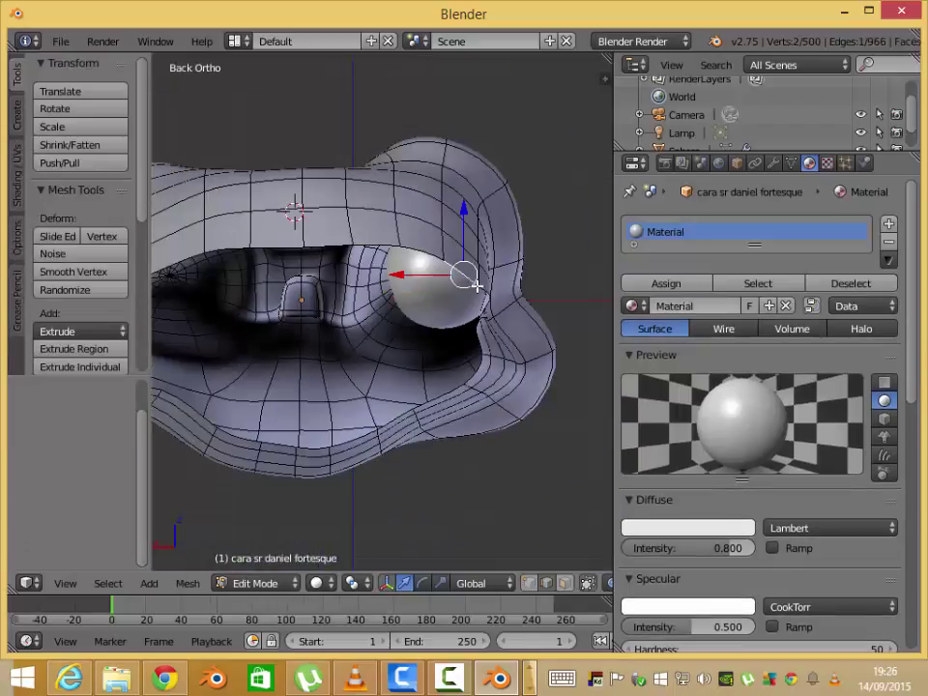
key("ctrl+z")
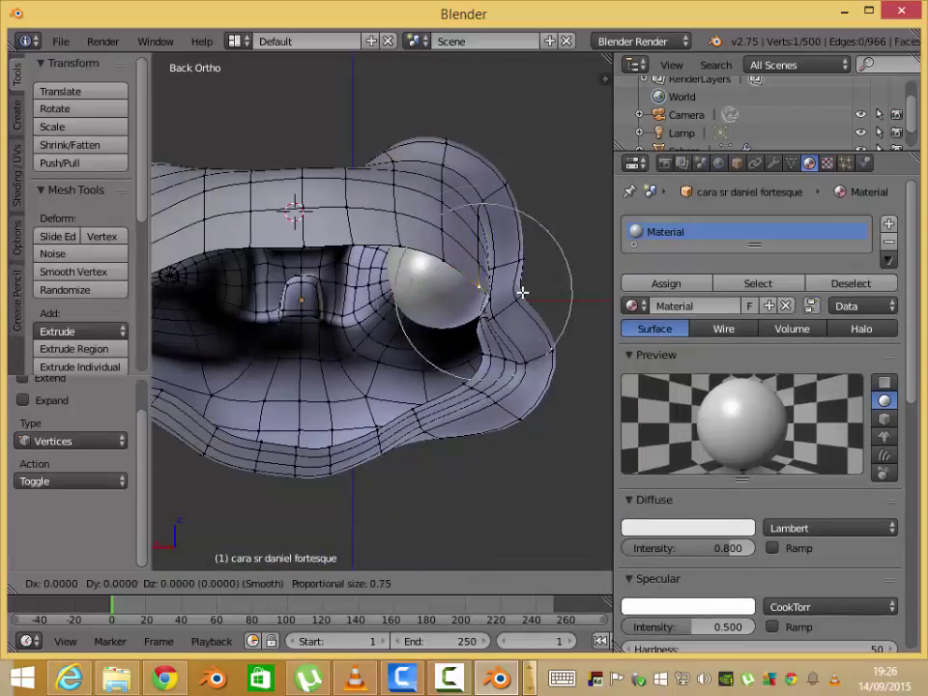
- Proportionally nudge vertices beside the eye, including a slight downward move
left_click(478, 274)
key("g")
left_click(416, 270)
key("g")
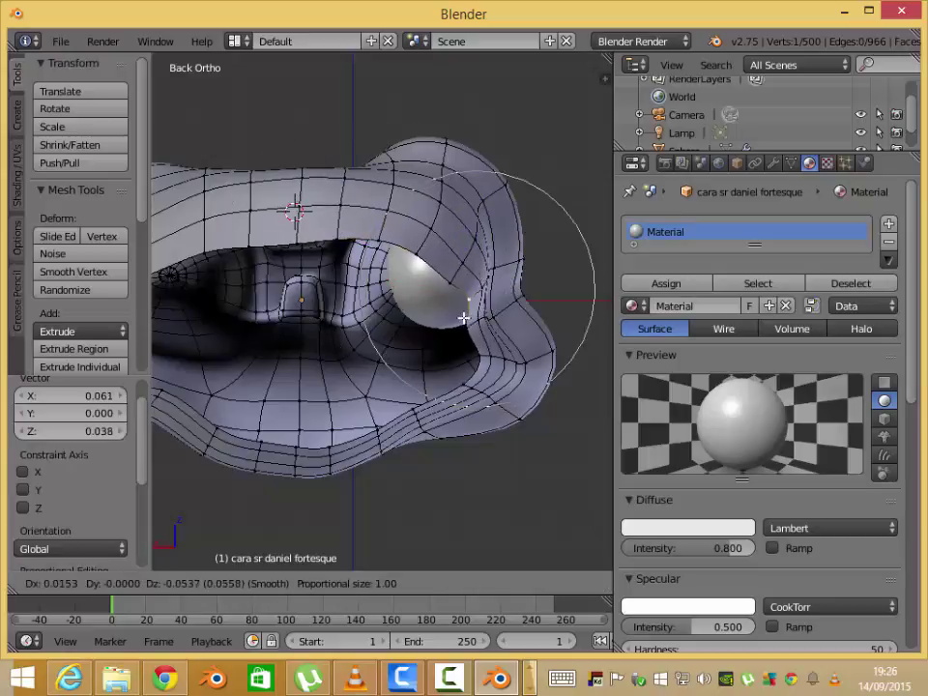
left_click(477, 295)
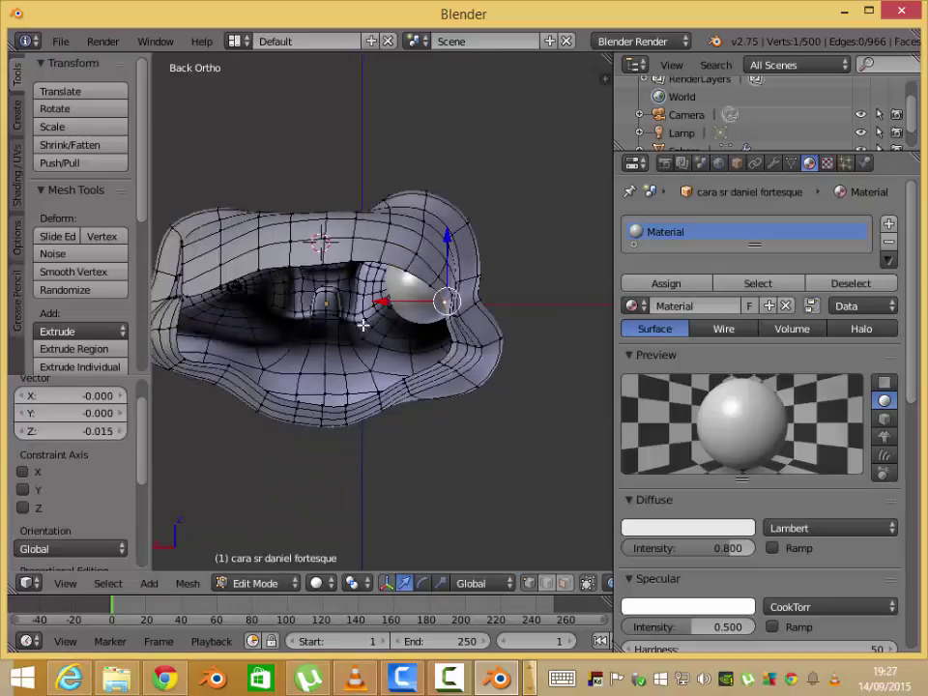
- Select and delete a stray vertex in the mesh
mouse_move(369, 321)
middle_mouse_down()
mouse_move(582, 364)
mouse_move(439, 355)
mouse_move(450, 320)
mouse_move(272, 317)
mouse_move(321, 161)
mouse_move(362, 301)
middle_mouse_up()
right_click(362, 302, "shift")
scroll(362, 301, "up", 5)
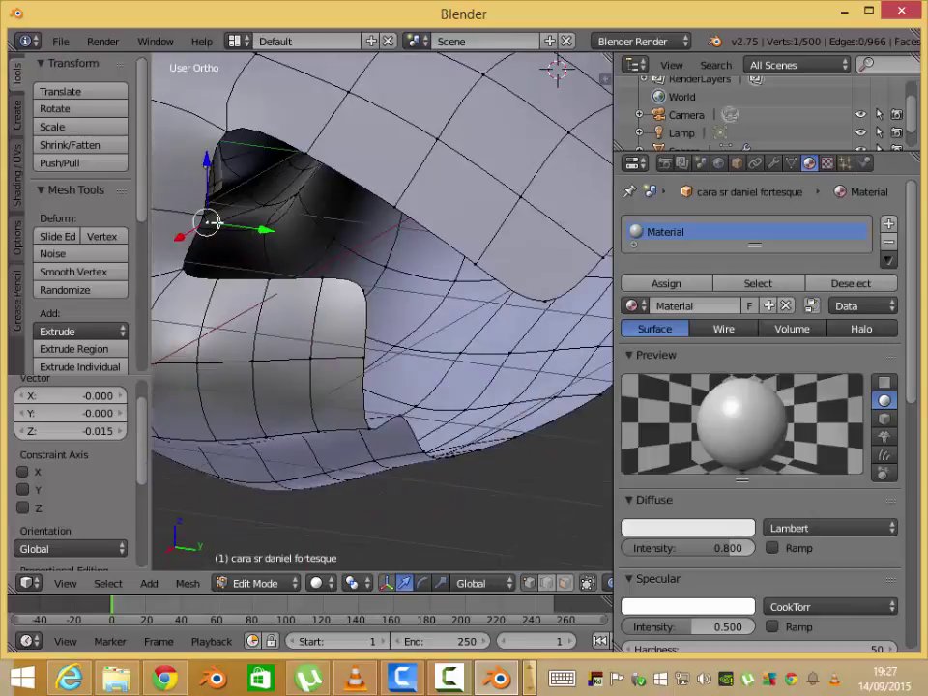
key("x")
left_click(132, 162)
- Add a loop cut across the mouth area
right_click(207, 220)
middle_click_drag(266, 264, 358, 284, "shift")
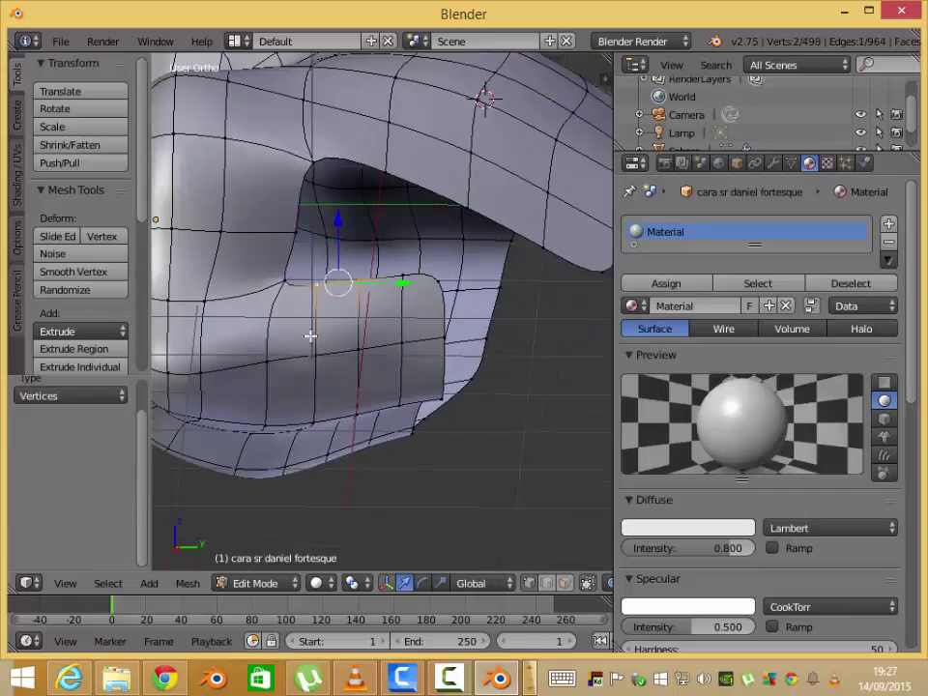
mouse_move(310, 336)
middle_mouse_down()
mouse_move(346, 232)
mouse_move(369, 339)
middle_mouse_up()
mouse_move(319, 318)
middle_mouse_down()
mouse_move(410, 357)
mouse_move(370, 278)
middle_mouse_up()
middle_click_drag(426, 262, 345, 249)
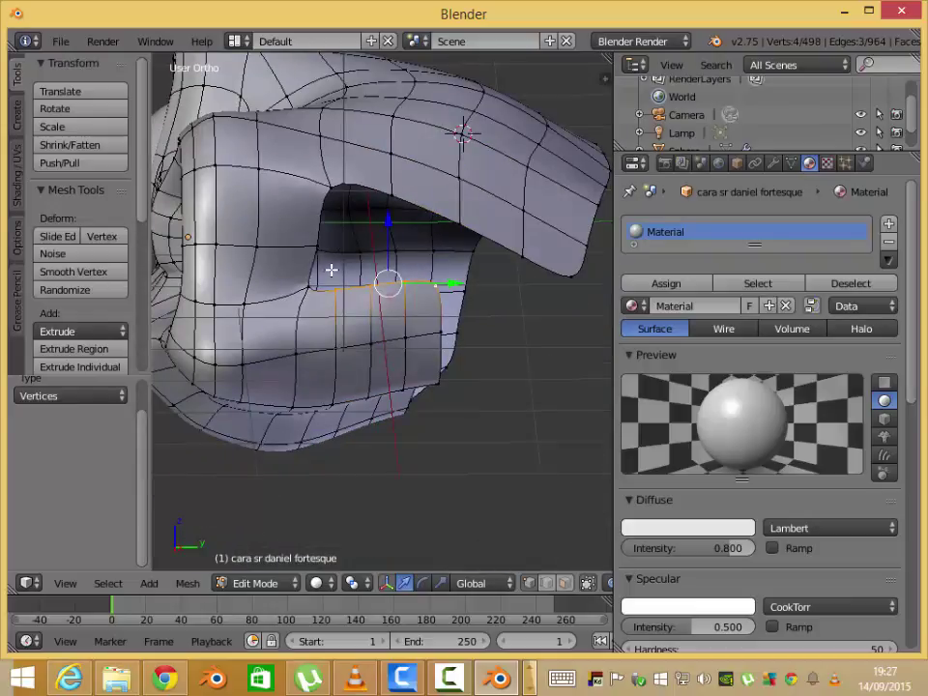
key("ctrl+r")
left_click(387, 246)
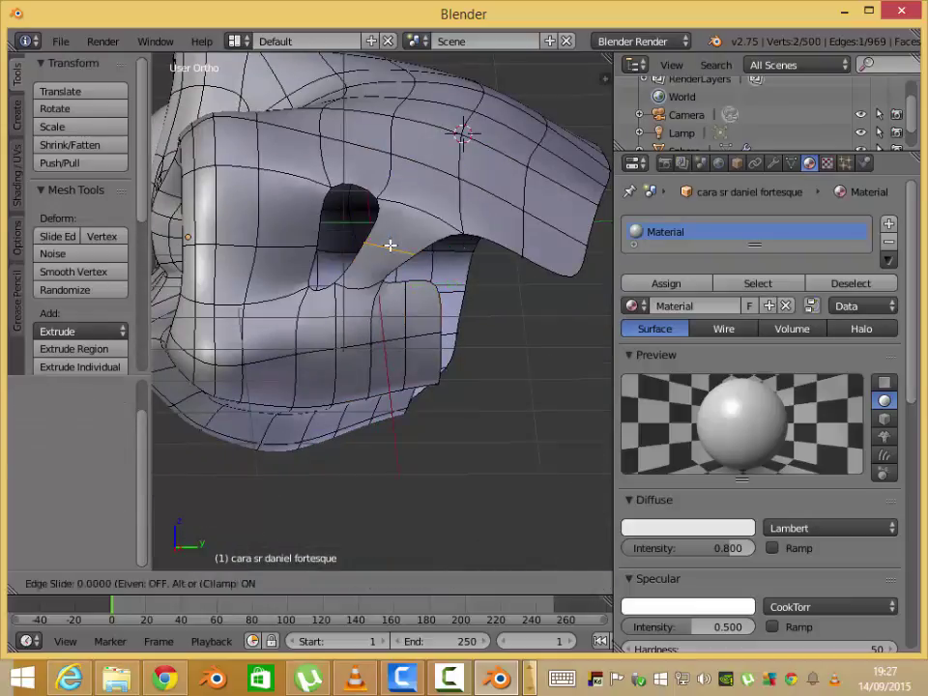
left_click(328, 261)
- Move a vertex to the mouth corner and extrude a new edge across the jaw
middle_click_drag(319, 209, 415, 290)
scroll(373, 273, "up", 3)
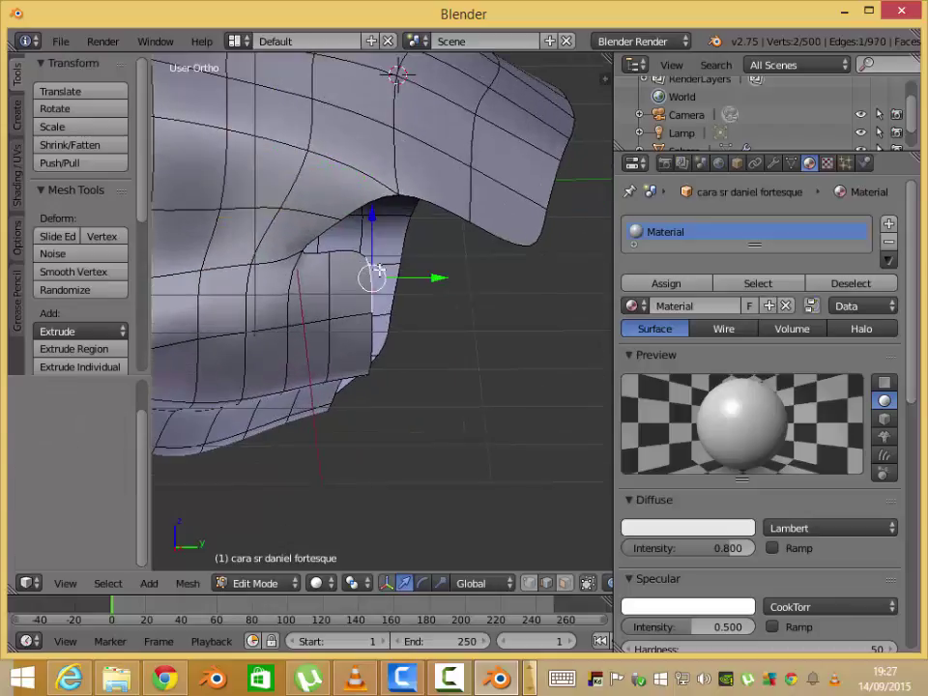
key("g")
left_click(394, 290)
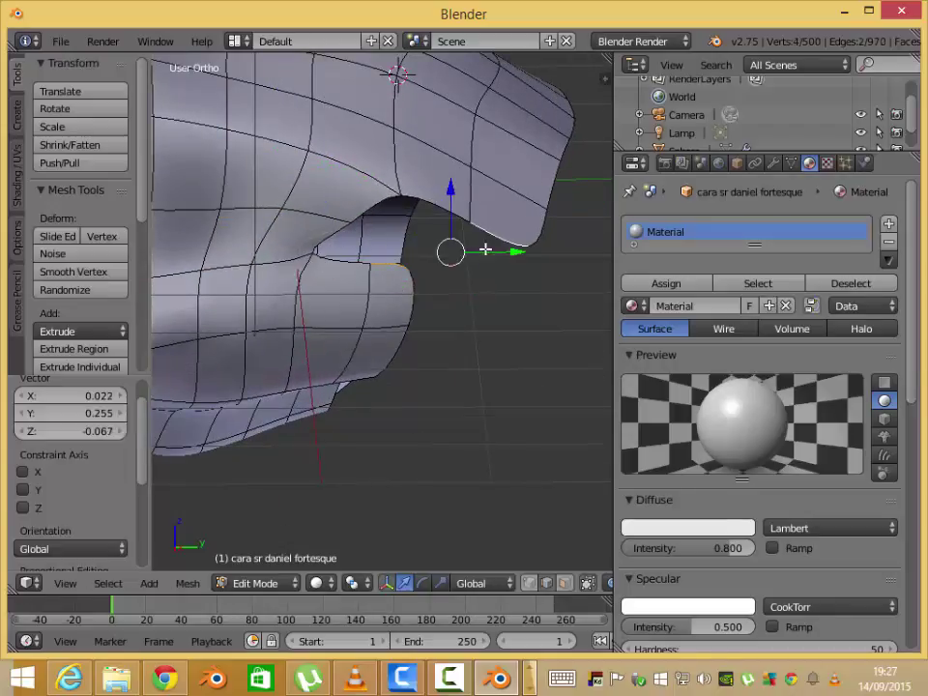
key("e")
right_click(338, 233)
mouse_move(337, 234)
middle_mouse_down()
mouse_move(290, 251)
mouse_move(400, 272)
middle_mouse_up()
key("Tab")
key("Tab")
- In vertex select mode, pick a vertex near the eye socket from the right view
key("1")
key("KP_3")
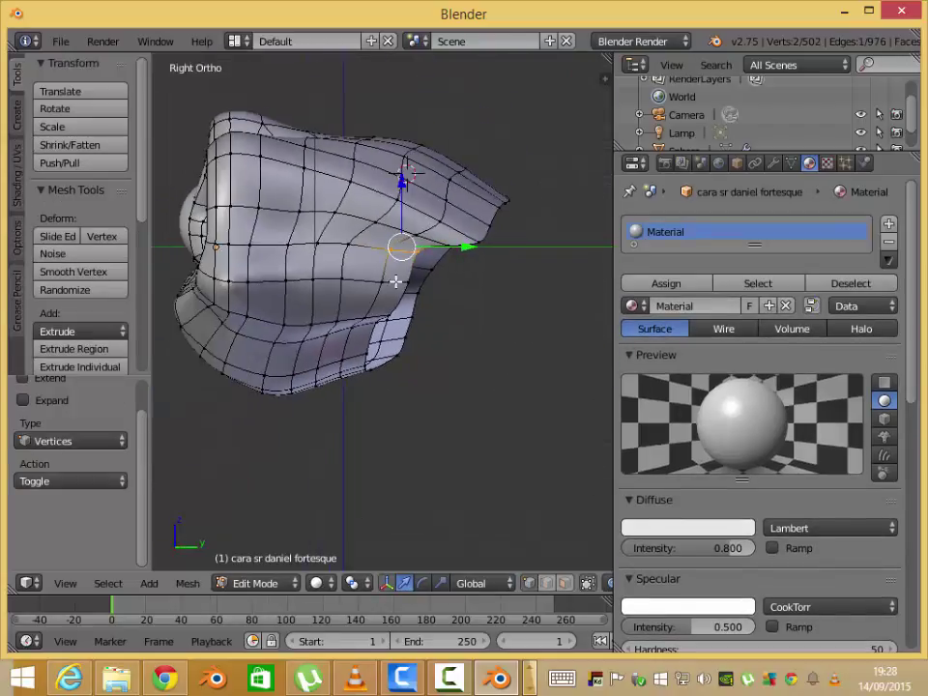
left_click(341, 245)
right_click(341, 246)
right_click(368, 281)
key("Tab")
mouse_move(367, 281)
middle_mouse_down()
mouse_move(203, 257)
mouse_move(455, 381)
middle_mouse_up()
key("Tab")
- Slide the eye-socket vertex along its edge, checking the shape in object mode
key("g")
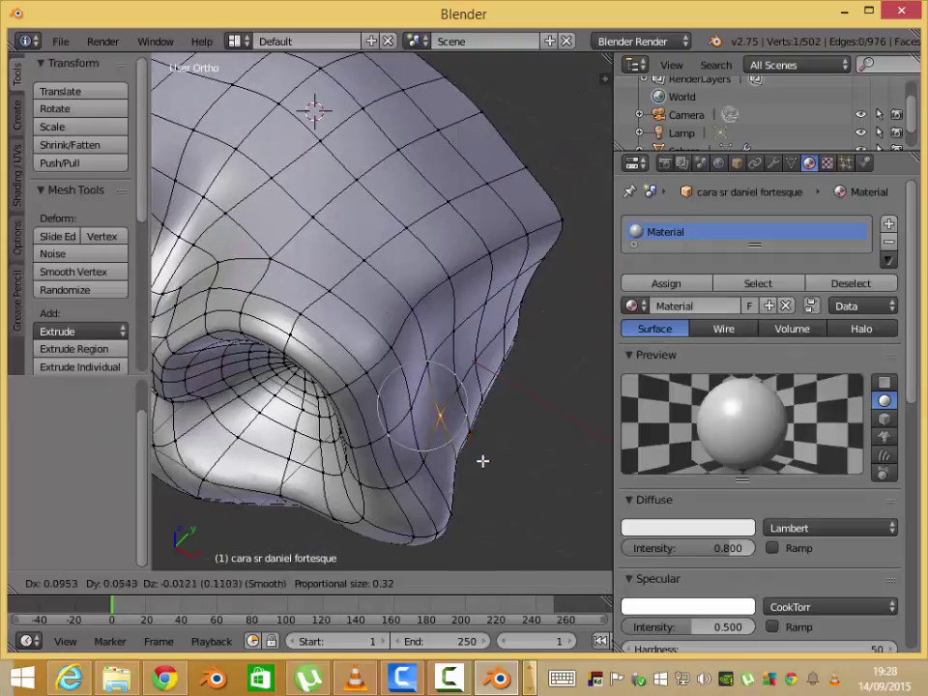
key("Tab")
mouse_move(481, 460)
middle_mouse_down()
mouse_move(404, 315)
mouse_move(294, 307)
mouse_move(492, 372)
mouse_move(418, 330)
mouse_move(437, 319)
mouse_move(423, 288)
mouse_move(431, 263)
middle_mouse_up()
key("Tab")
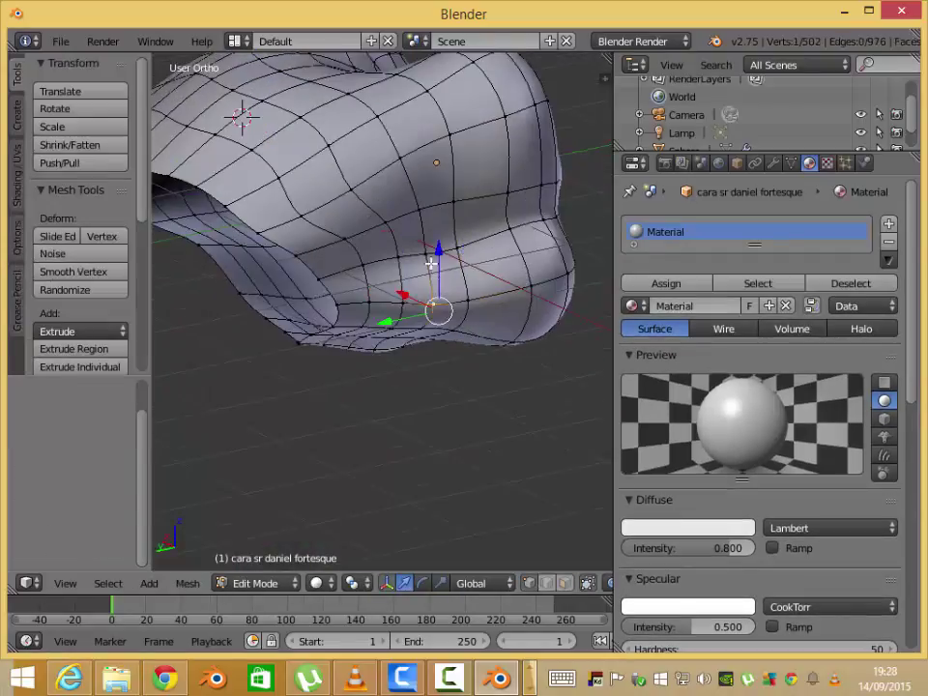
key("g")
key("g")
left_click(418, 373)
- Soft-move vertices around the eye socket with proportional editing
key("g")
mouse_move(419, 373)
middle_mouse_down()
mouse_move(566, 286)
mouse_move(400, 307)
mouse_move(321, 179)
middle_mouse_up()
key("Escape")
key("g")
left_click(400, 307)
key("Tab")
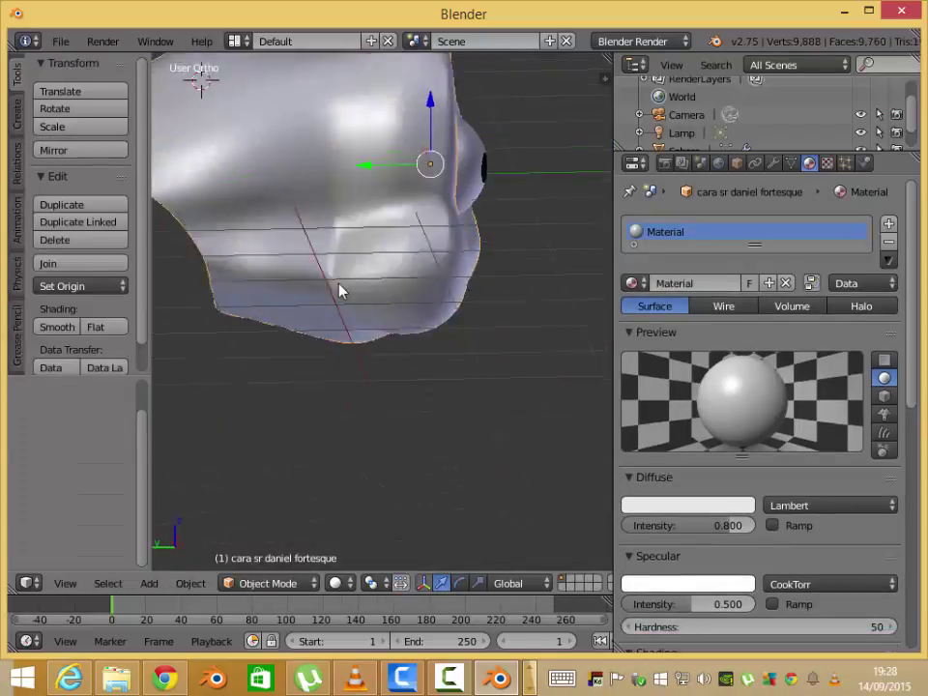
key("Tab")
key("g")
left_click(315, 279)
middle_click_drag(315, 279, 290, 156)
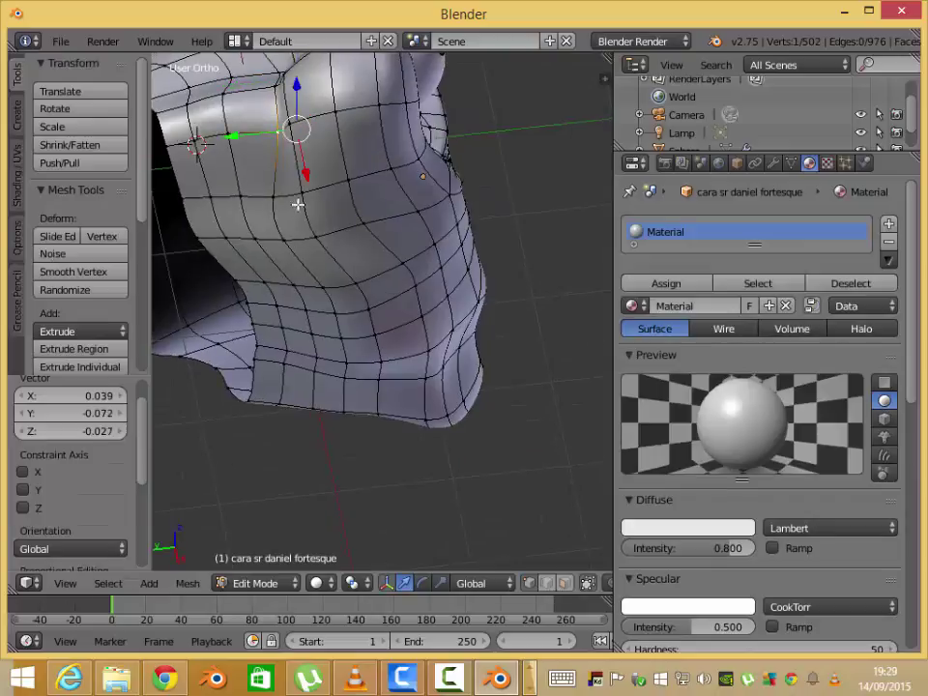
- Move lower-face vertices twice to match the left reference image
key("Tab")
mouse_move(300, 203)
middle_mouse_down()
mouse_move(386, 385)
mouse_move(426, 362)
mouse_move(428, 130)
middle_mouse_up()
key("ctrl+KP_3")
key("Tab")
scroll(424, 266, "up", 3)
key("g")
left_click(375, 265)
key("g")
left_click(387, 180)
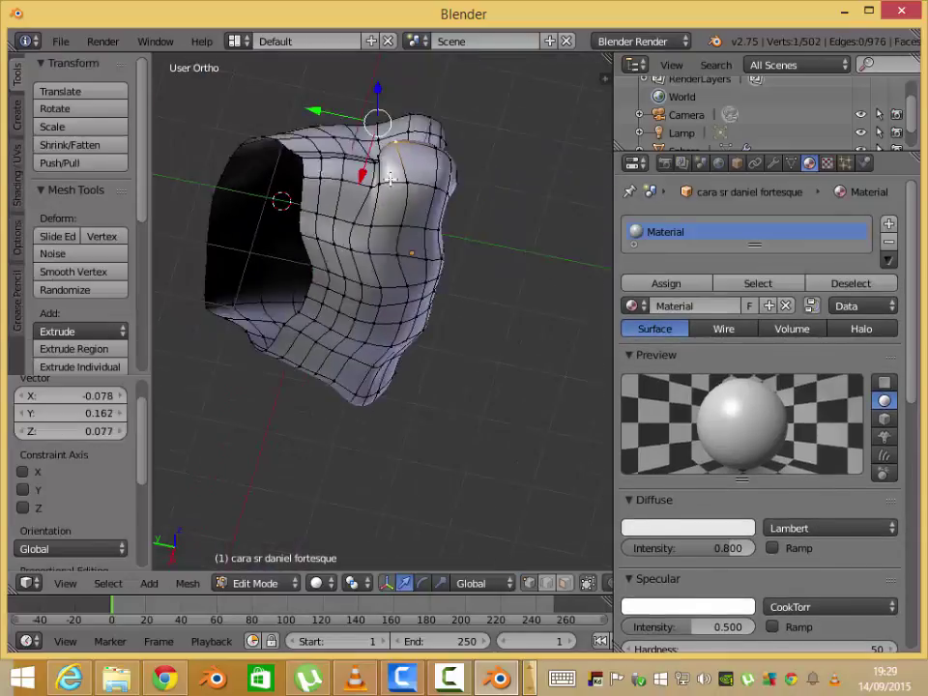
- Compare the head against the left reference image from several angles
key("Tab")
key("Tab")
mouse_move(396, 373)
middle_mouse_down()
mouse_move(367, 306)
mouse_move(315, 320)
mouse_move(165, 257)
mouse_move(393, 182)
mouse_move(444, 269)
mouse_move(400, 257)
mouse_move(525, 256)
middle_mouse_up()
key("Tab")
key("Tab")
key("ctrl+KP_3")
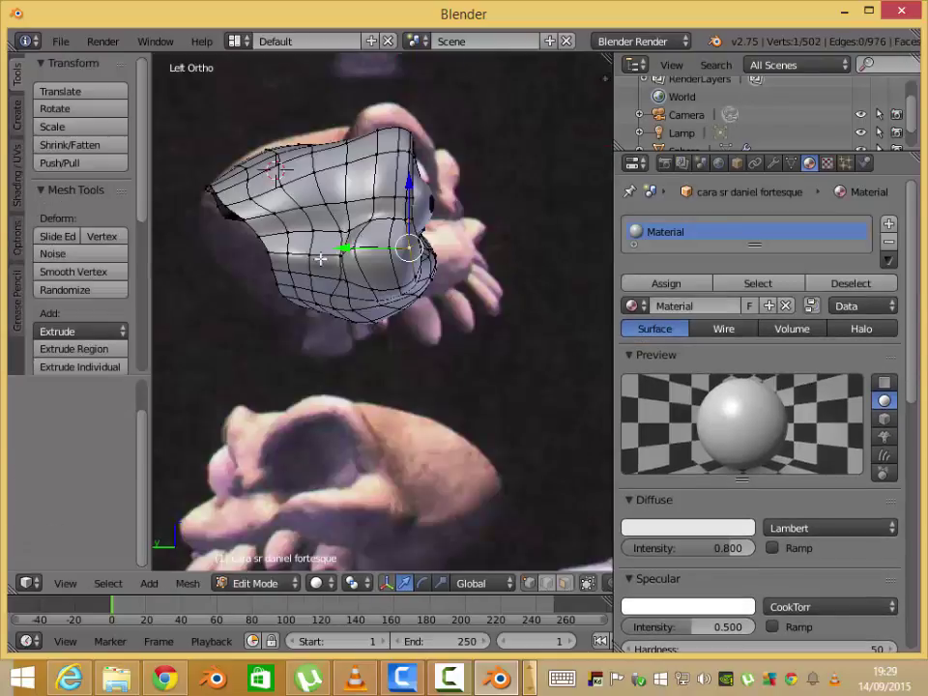
mouse_move(311, 242)
middle_mouse_down("shift")
mouse_move(446, 237)
mouse_move(593, 252)
mouse_move(424, 352)
mouse_move(383, 196)
mouse_move(368, 540)
middle_mouse_up("shift")
scroll(373, 424, "down", 2)
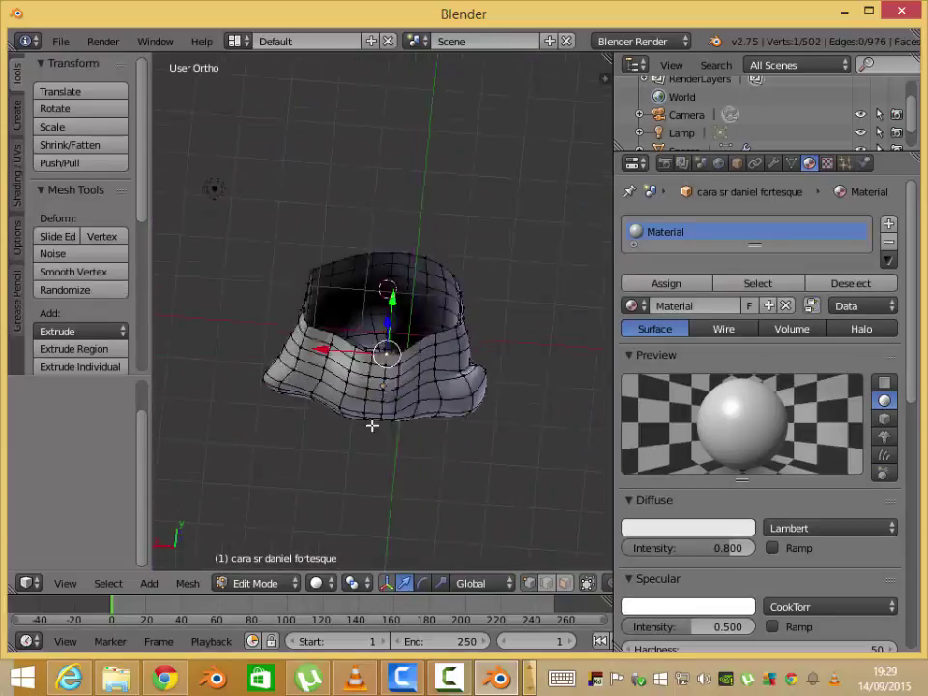
scroll(394, 387, "up", 3)
middle_click_drag(394, 387, 405, 398)
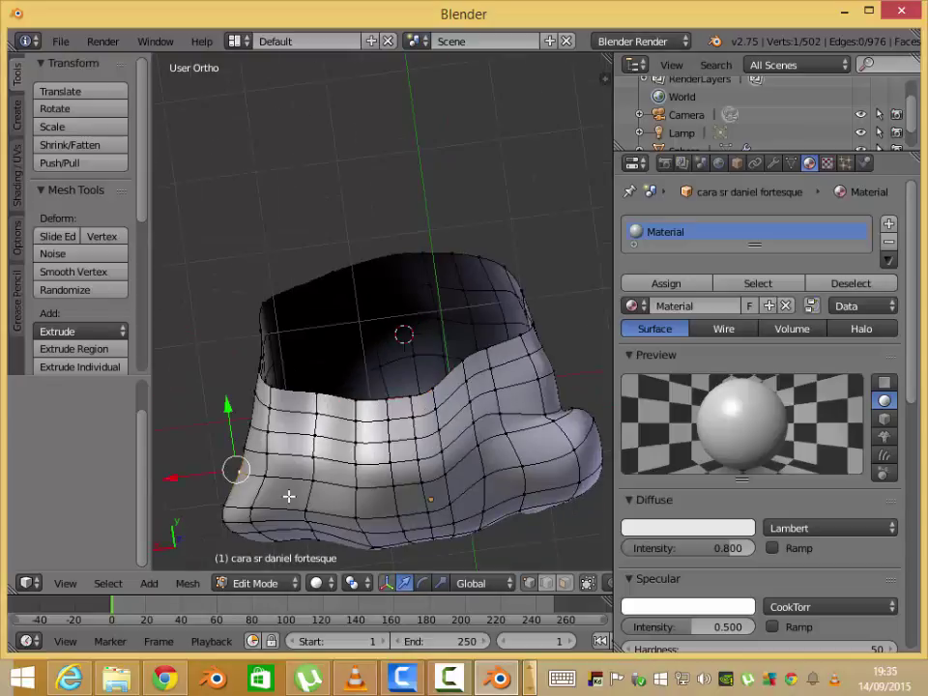
- Select the eye hole's rim loop and extrude it inward into the socket
left_click(220, 480)
key("KP_3")
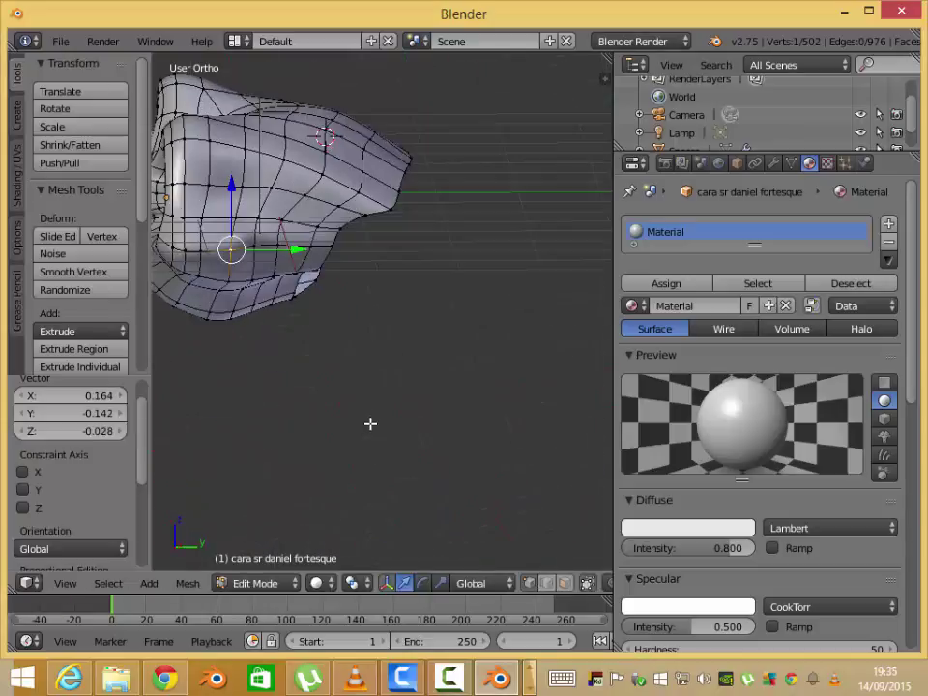
middle_click_drag(261, 280, 255, 200)
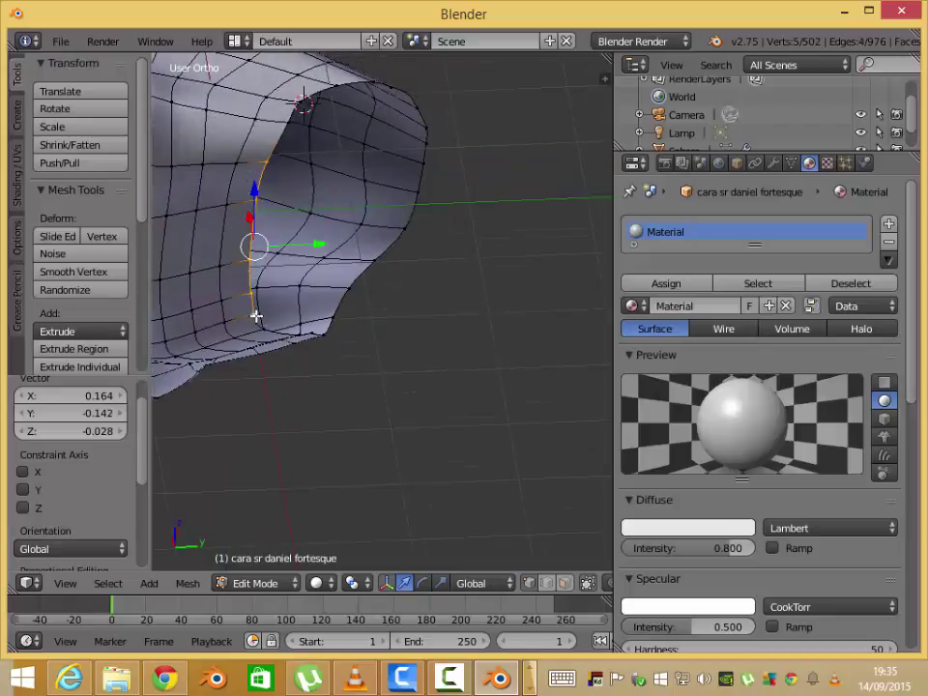
middle_click_drag(256, 315, 303, 344)
right_click(347, 184, "alt+shift")
middle_click_drag(347, 183, 238, 241)
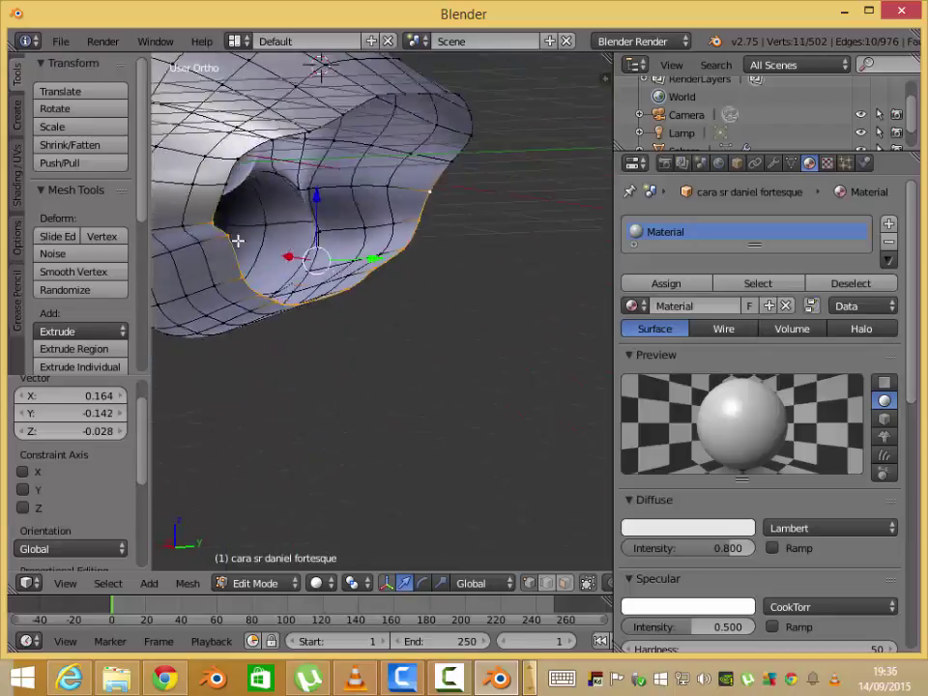
key("KP_3")
right_click(324, 210, "alt")
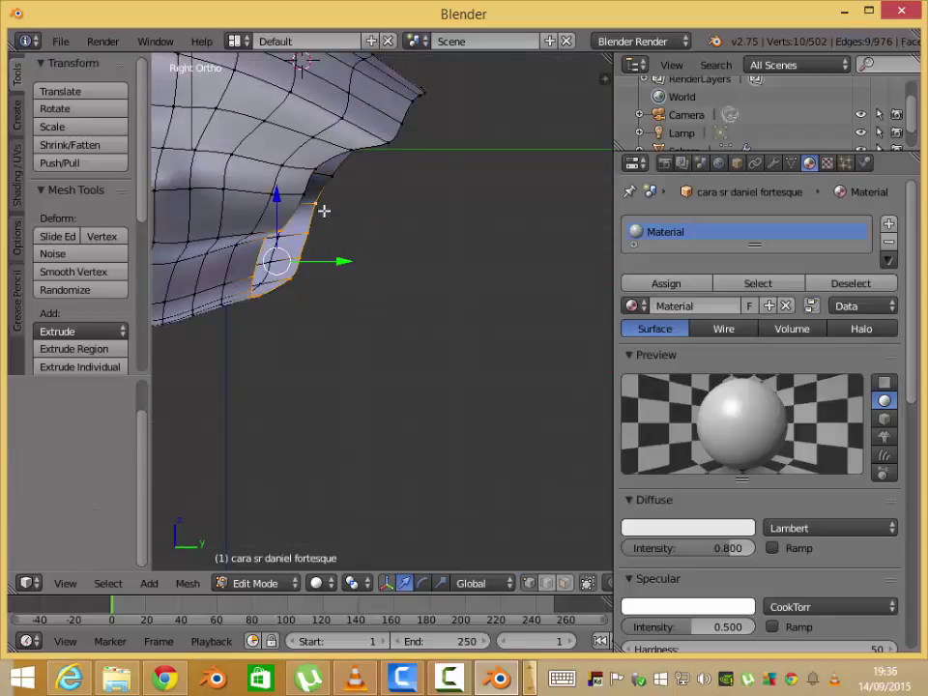
left_click(372, 291)
mouse_move(301, 212)
middle_mouse_down()
mouse_move(361, 188)
mouse_move(555, 236)
mouse_move(257, 263)
mouse_move(261, 212)
mouse_move(252, 216)
middle_mouse_up()
- Edge-slide the extruded rim edge along the eye socket
key("shift+v")
left_click(290, 290)
scroll(261, 191, "up", 5)
left_click(213, 207)
scroll(280, 228, "down", 3)
- Nudge individual rim vertices to refine the eye-socket contour
right_click(252, 216)
key("g")
left_click(241, 250)
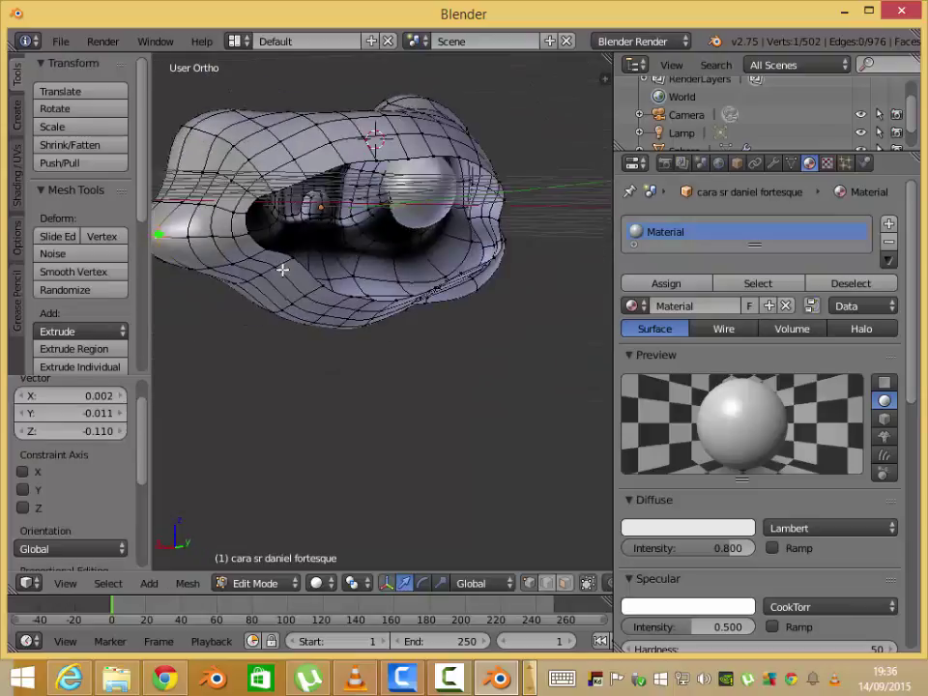
mouse_move(282, 270)
middle_mouse_down()
mouse_move(270, 228)
mouse_move(483, 271)
mouse_move(556, 191)
middle_mouse_up()
key("g")
left_click(269, 244)
key("g")
left_click(495, 276)
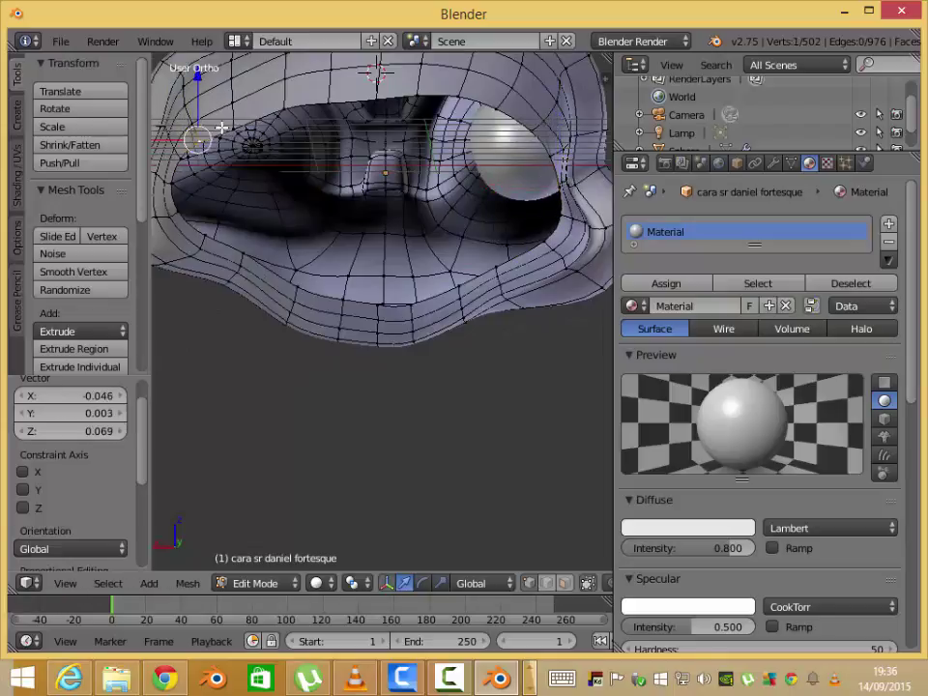
mouse_move(389, 284)
middle_mouse_down()
mouse_move(313, 234)
mouse_move(380, 237)
mouse_move(379, 220)
mouse_move(249, 244)
mouse_move(255, 201)
mouse_move(356, 252)
mouse_move(506, 253)
middle_mouse_up()
right_click(255, 201, "alt")
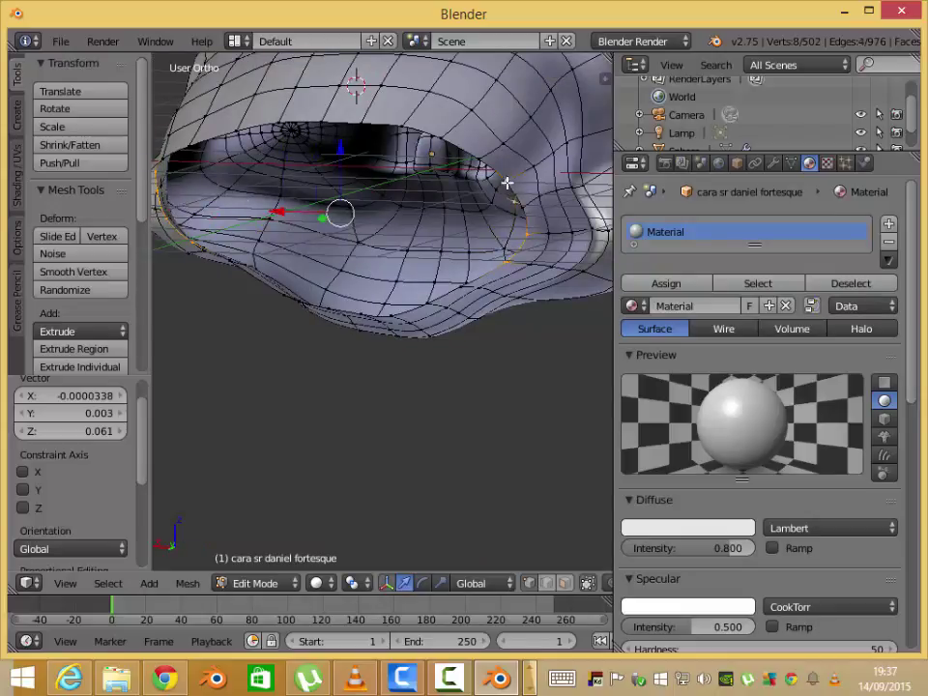
- Fill the selected rim loop with a face and divide it with four cuts
key("f")
middle_click_drag(365, 199, 368, 220)
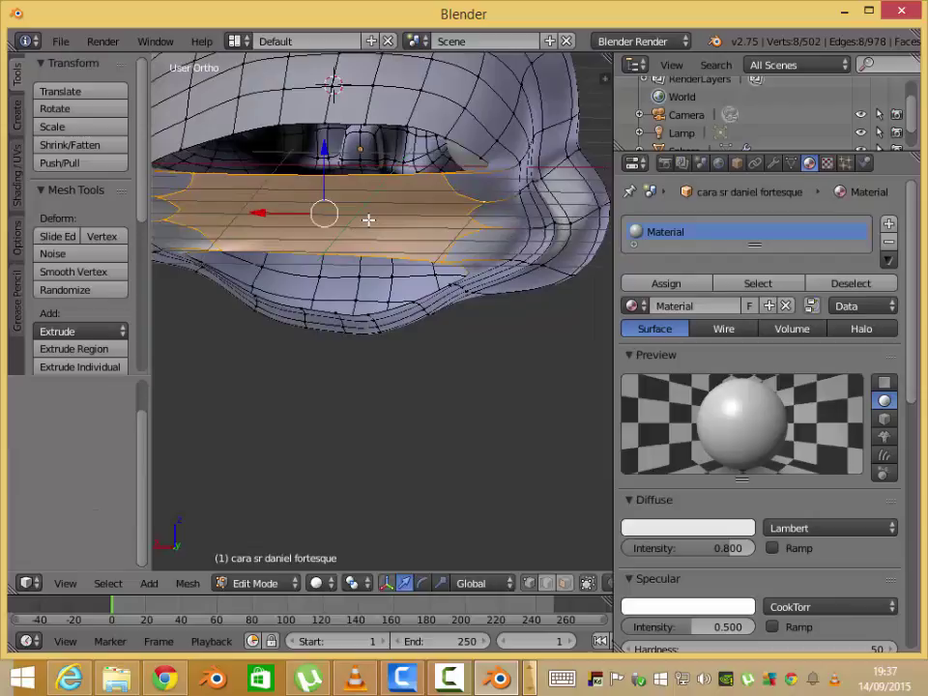
right_click(321, 180)
mouse_move(320, 180)
middle_mouse_down()
mouse_move(410, 230)
mouse_move(474, 230)
mouse_move(362, 245)
mouse_move(386, 232)
mouse_move(418, 158)
mouse_move(419, 182)
mouse_move(517, 218)
mouse_move(497, 263)
mouse_move(380, 225)
mouse_move(420, 228)
mouse_move(254, 207)
mouse_move(243, 243)
middle_mouse_up()
scroll(395, 214, "up", 2)
left_click(395, 215)
- Switch to face select mode and add an edge loop across the mouth
right_click(517, 219)
key("ctrl+Tab")
right_click(517, 218)
key("ctrl+r")
left_click(380, 225)
right_click(377, 225)
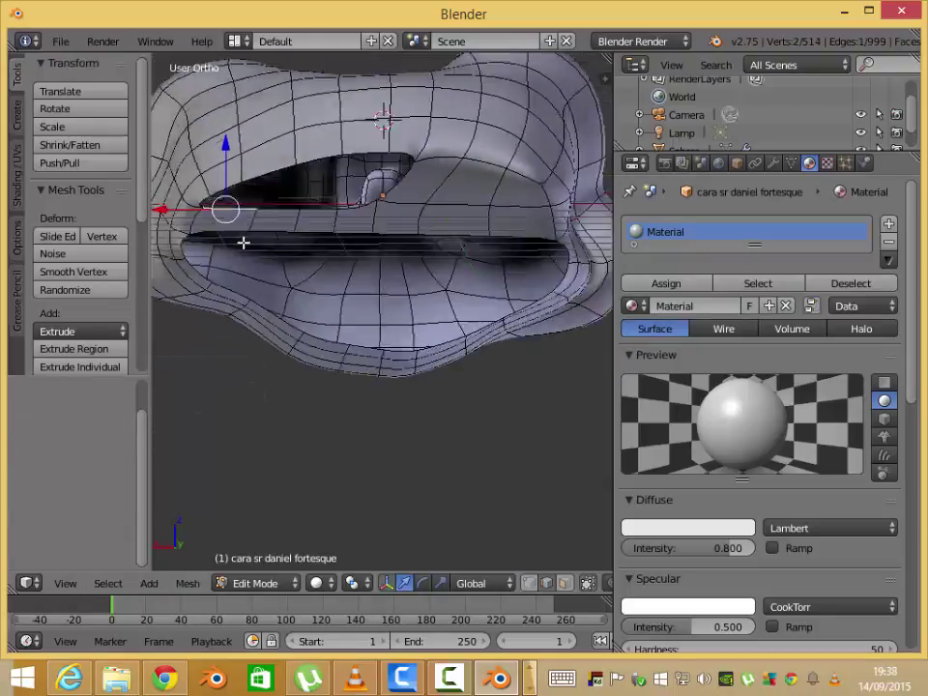
- Add another horizontal edge loop across the lips
mouse_move(379, 111)
middle_mouse_down()
mouse_move(286, 118)
mouse_move(231, 218)
mouse_move(361, 214)
mouse_move(503, 250)
mouse_move(317, 168)
mouse_move(307, 257)
mouse_move(415, 344)
middle_mouse_up()
right_click(231, 218, "shift")
key("ctrl+r")
left_click(360, 214)
left_click(386, 216)
right_click(391, 196, "shift")
key("ctrl+Tab")
- Push selected head vertices forward along Y, checking from the right side view
left_click(308, 453)
right_click(334, 211)
mouse_move(307, 453)
middle_mouse_down()
mouse_move(335, 211)
mouse_move(411, 211)
middle_mouse_up()
key("g")
key("y")
left_click(476, 239)
middle_click_drag(476, 240, 267, 237)
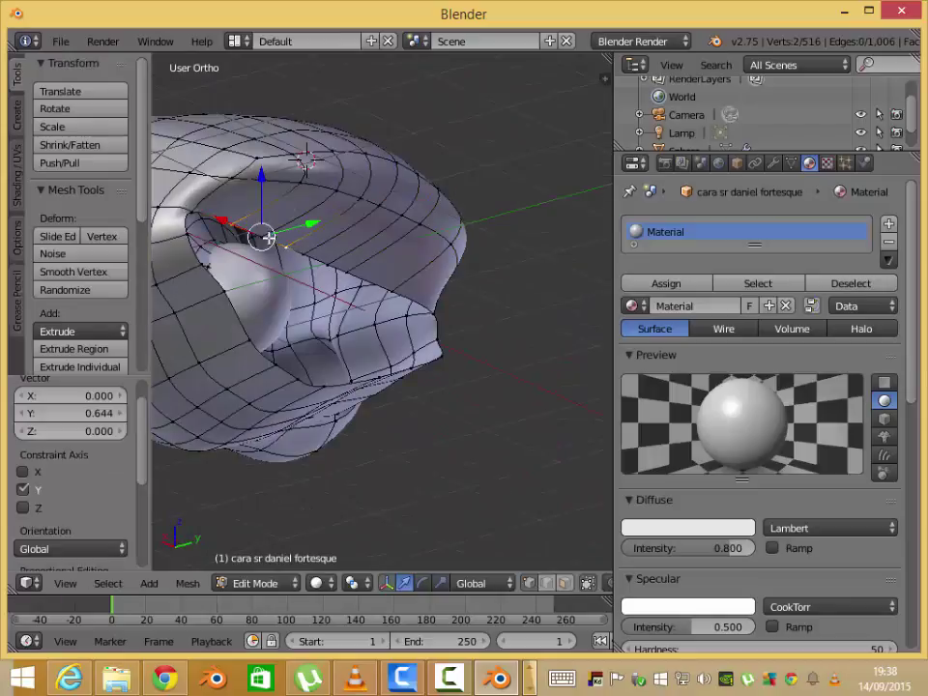
key("KP_3")
key("g")
key("y")
left_click(386, 246)
mouse_move(387, 246)
middle_mouse_down()
mouse_move(335, 253)
mouse_move(290, 242)
middle_mouse_up()
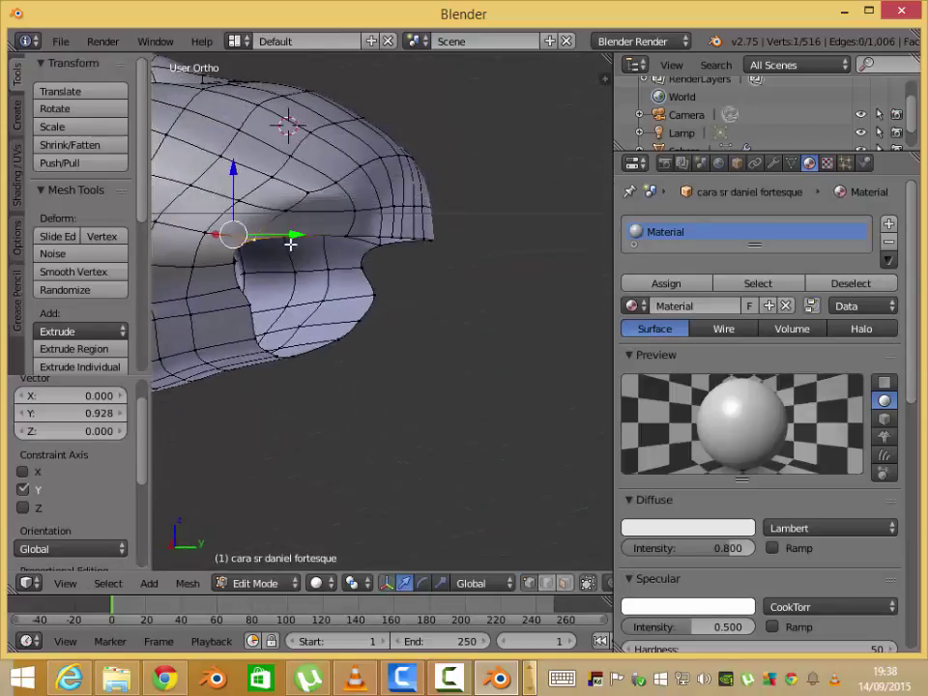
key("KP_3")
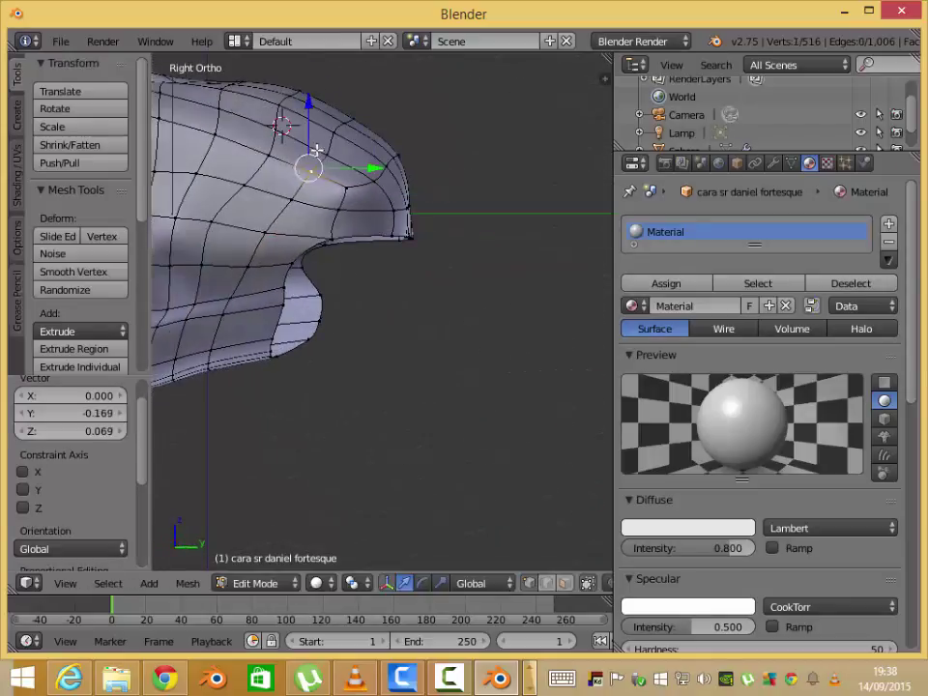
- Reposition brow and eye-rim vertices with several small moves
right_click(336, 213)
mouse_move(336, 213)
middle_mouse_down()
mouse_move(209, 276)
mouse_move(441, 232)
mouse_move(402, 212)
mouse_move(421, 286)
mouse_move(436, 243)
middle_mouse_up()
left_click(411, 241)
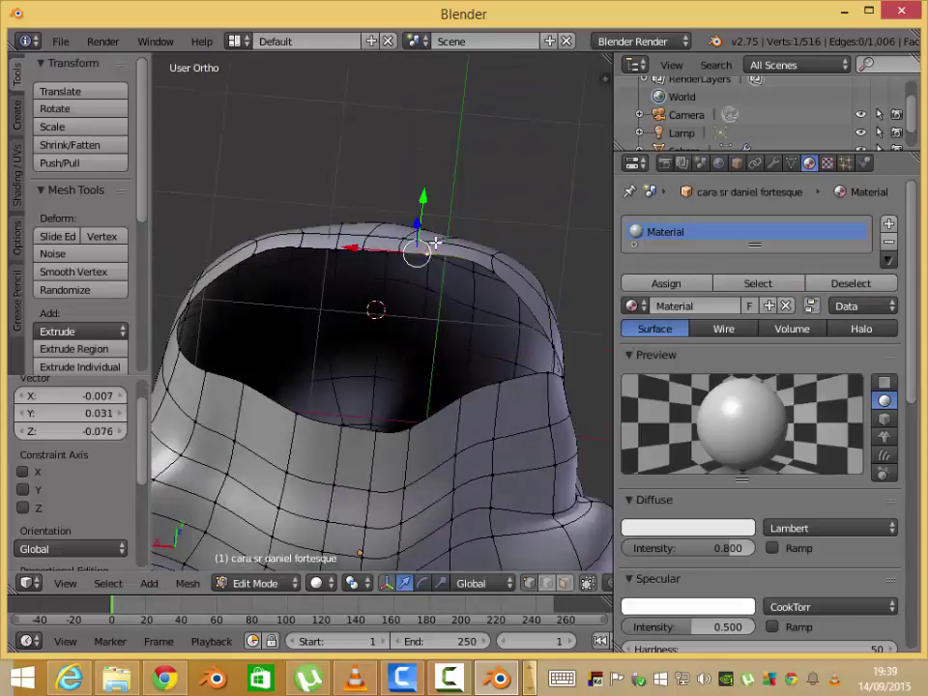
left_click(468, 280)
key("g")
left_click(359, 248)
key("g")
key("g")
left_click(421, 265)
left_click(344, 234)
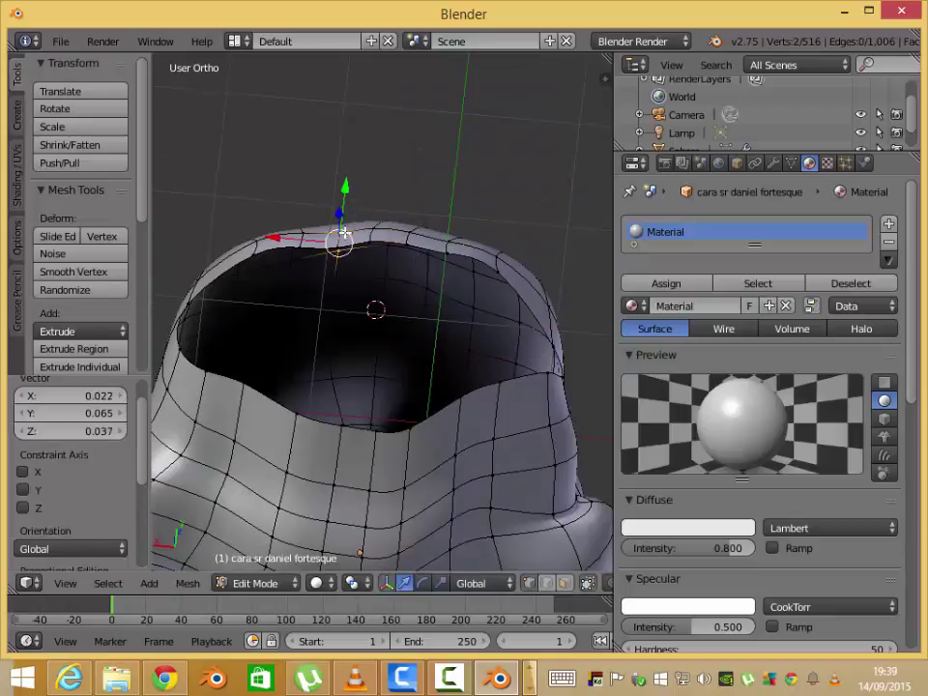
left_click(387, 281)
- Adjust the front and crown vertices of the head from the top view
key("Tab")
mouse_move(388, 281)
middle_mouse_down()
mouse_move(410, 357)
mouse_move(352, 368)
mouse_move(270, 356)
mouse_move(272, 373)
middle_mouse_up()
key("Tab")
right_click(393, 371)
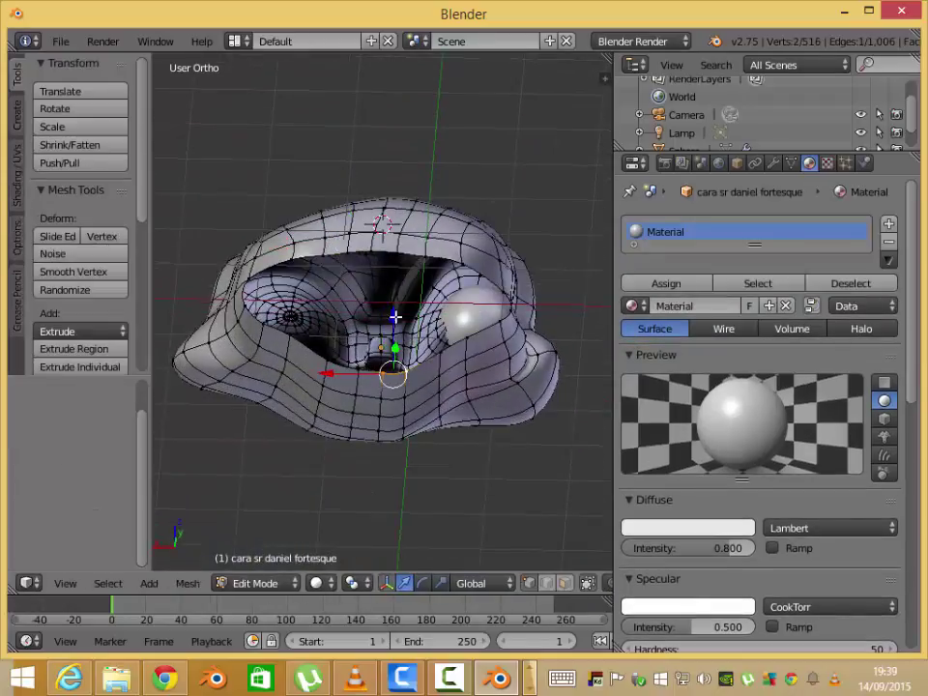
mouse_move(395, 316)
middle_mouse_down()
mouse_move(391, 420)
mouse_move(393, 325)
mouse_move(361, 326)
middle_mouse_up()
right_click(361, 326, "shift")
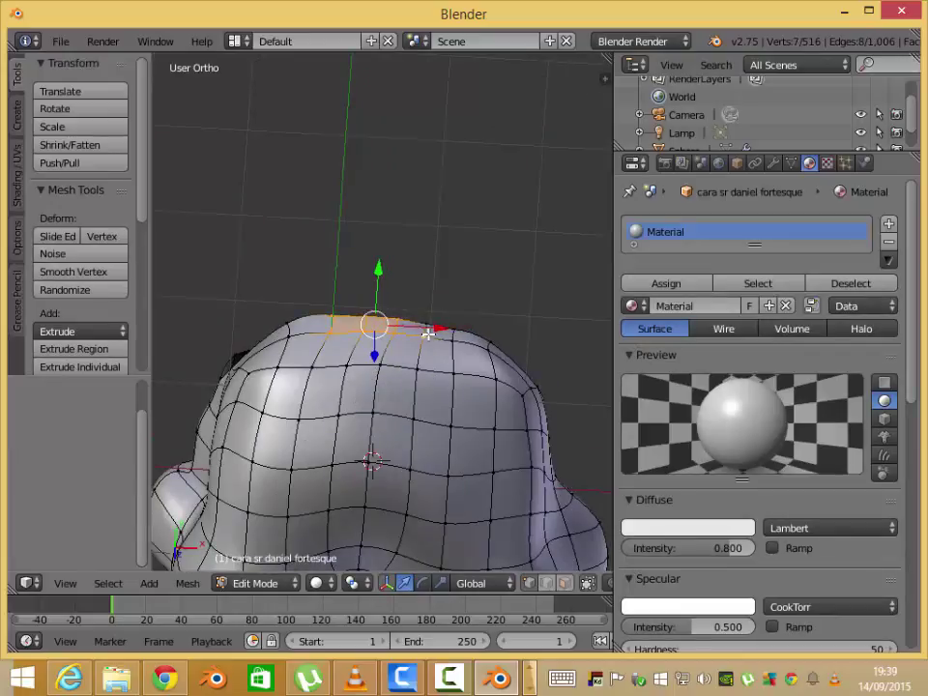
key("KP_7")
left_click(399, 286)
right_click(292, 321)
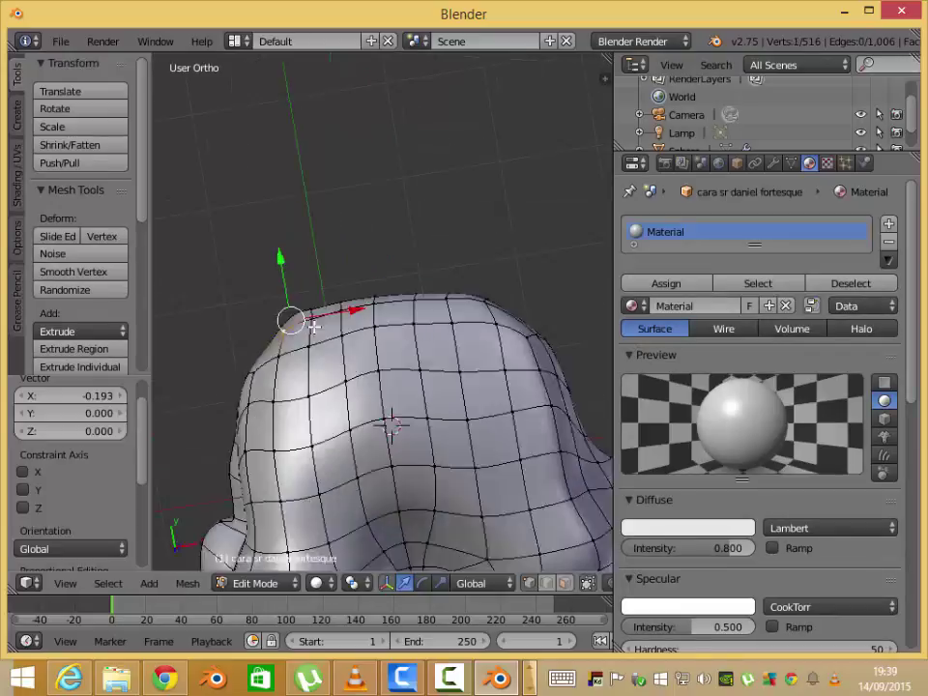
key("KP_7")
left_click(278, 339)
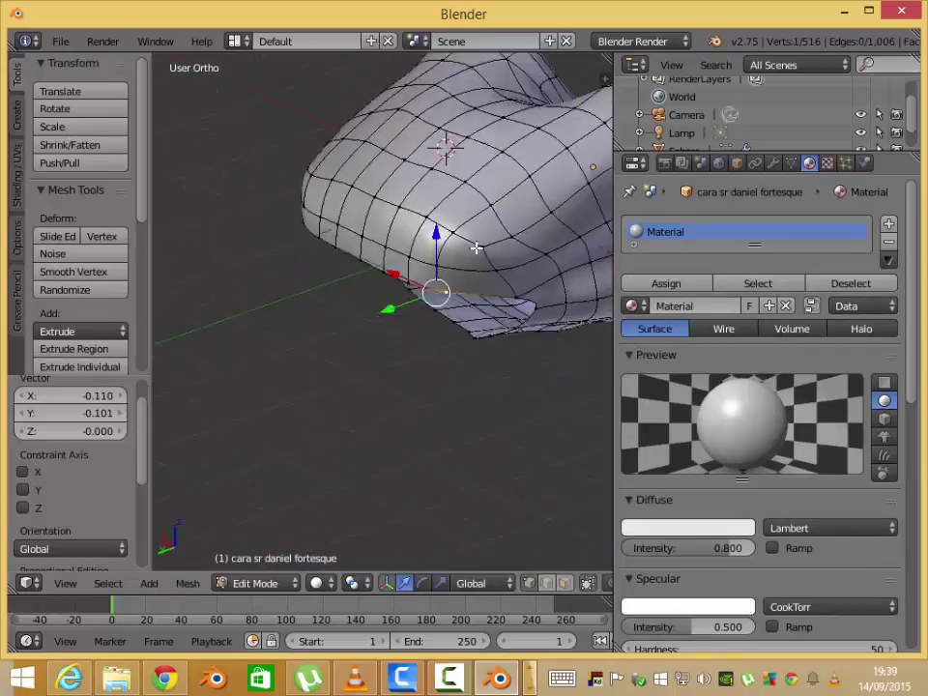
- Inspect the hollow head and undo a vertex change around the eye hole
mouse_move(435, 290)
middle_mouse_down()
mouse_move(413, 201)
mouse_move(413, 407)
middle_mouse_up()
right_click(413, 407, "shift")
mouse_move(395, 357)
middle_mouse_down()
mouse_move(377, 468)
mouse_move(426, 360)
mouse_move(437, 267)
middle_mouse_up()
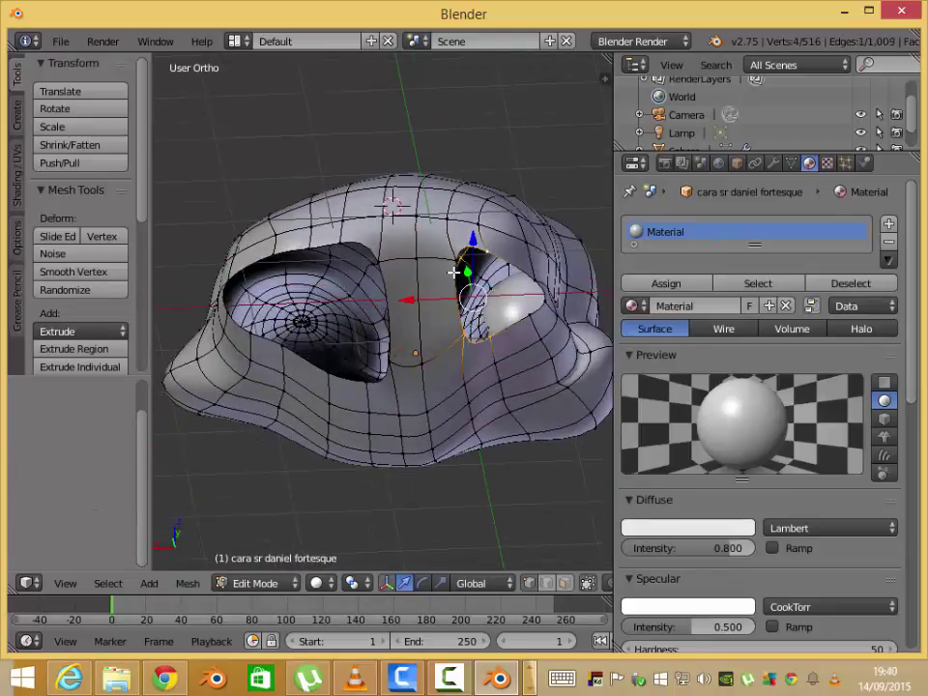
mouse_move(483, 334)
middle_mouse_down()
mouse_move(414, 377)
mouse_move(389, 317)
mouse_move(377, 327)
middle_mouse_up()
key("ctrl+z")
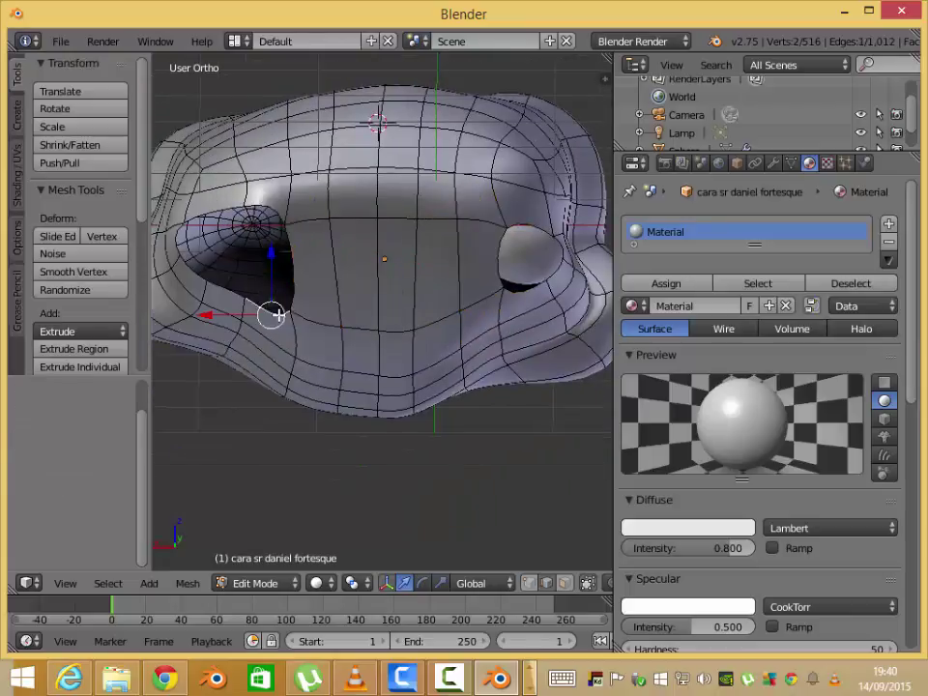
scroll(263, 276, "up", 3)
- Add a new edge loop around the head near the eye hole
key("ctrl+r")
left_click(324, 265)
right_click(325, 265)
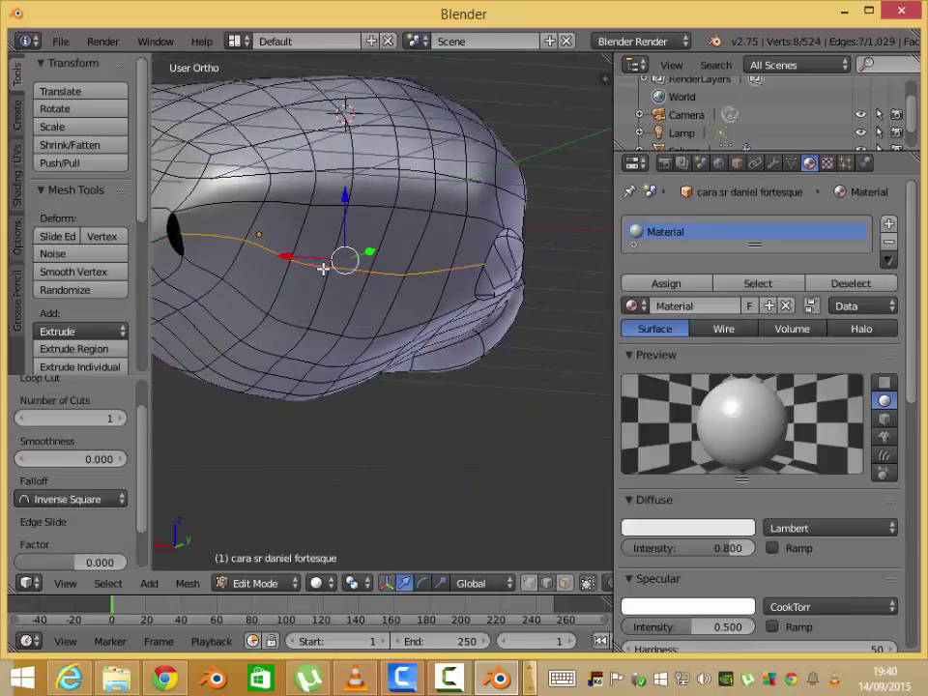
middle_click_drag(325, 264, 346, 274)
key("ctrl+Tab")
left_click(306, 217)
left_click_drag(351, 232, 321, 249)
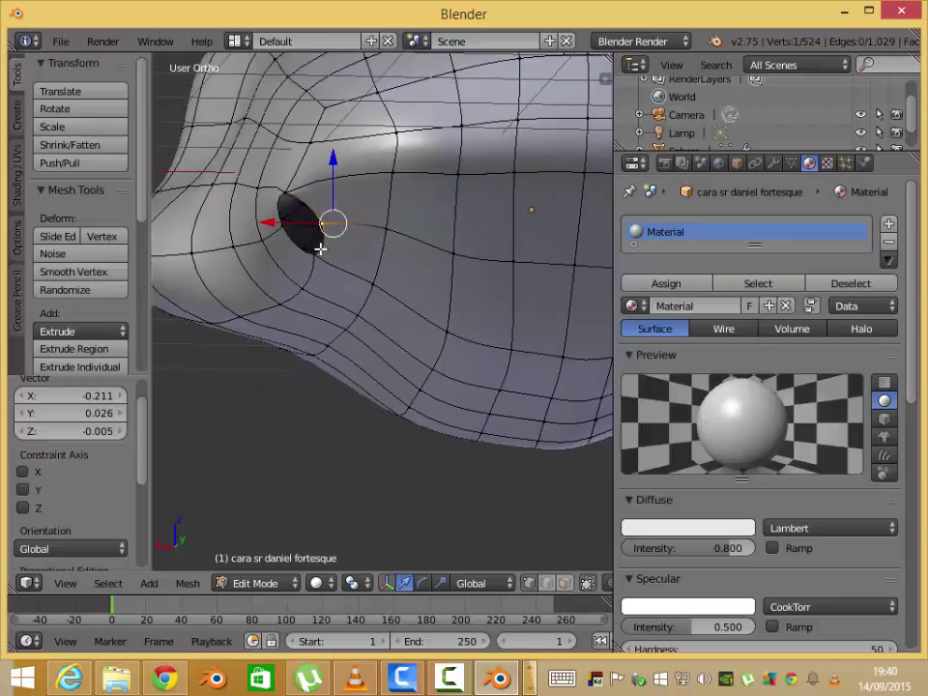
key("ctrl+z")
mouse_move(323, 242)
middle_mouse_down()
mouse_move(392, 296)
mouse_move(412, 326)
middle_mouse_up()
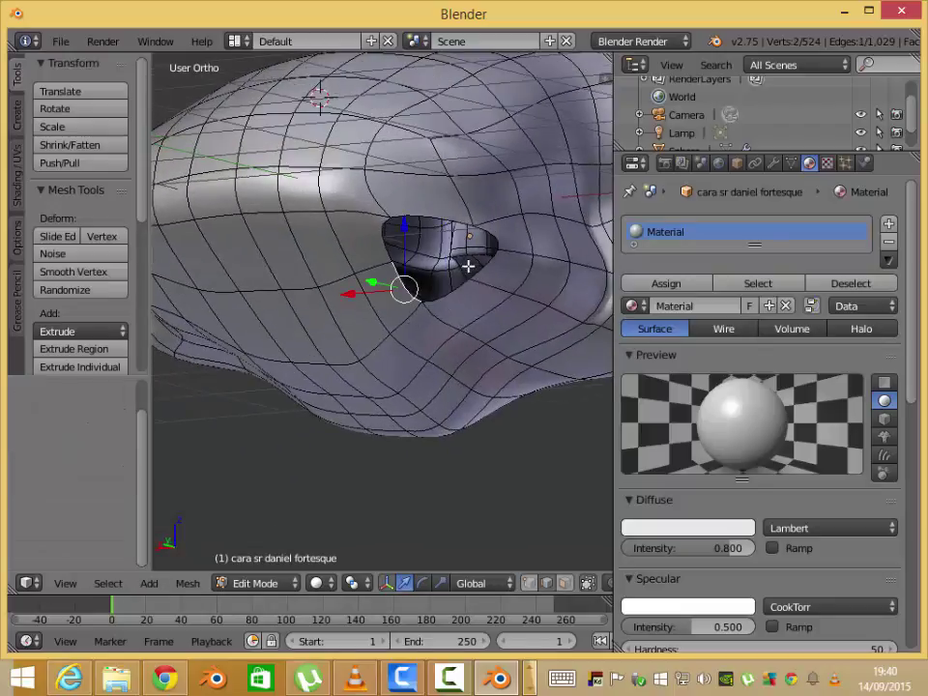
mouse_move(450, 294)
middle_mouse_down()
mouse_move(493, 274)
mouse_move(525, 286)
mouse_move(400, 307)
mouse_move(444, 311)
mouse_move(420, 366)
mouse_move(342, 342)
mouse_move(498, 325)
middle_mouse_up()
- Move a group of vertices along the head's side, checking in Left Ortho
key("Tab")
key("Tab")
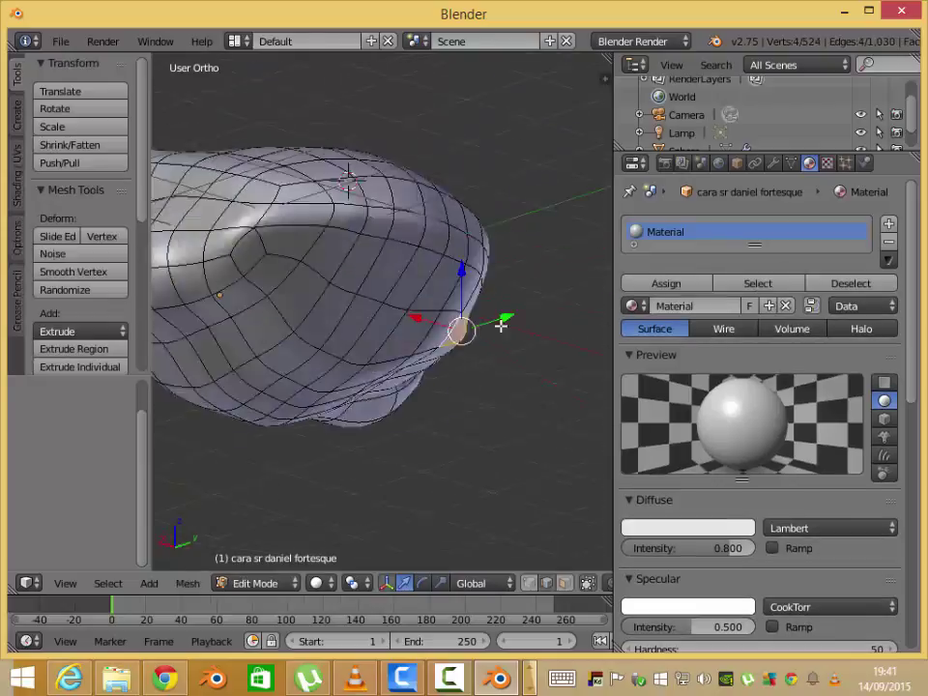
key("ctrl+Tab")
mouse_move(493, 277)
middle_mouse_down()
mouse_move(357, 325)
mouse_move(469, 338)
middle_mouse_up()
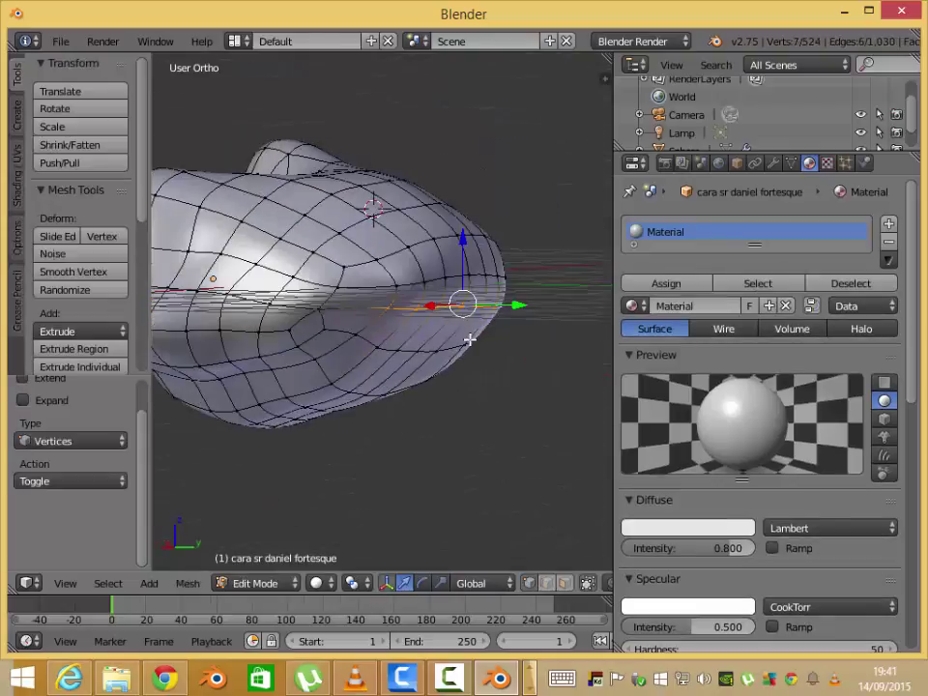
key("ctrl+KP_3")
left_click(272, 385)
mouse_move(272, 383)
middle_mouse_down()
mouse_move(274, 369)
mouse_move(244, 352)
mouse_move(315, 362)
mouse_move(352, 327)
middle_mouse_up()
key("ctrl+KP_3")
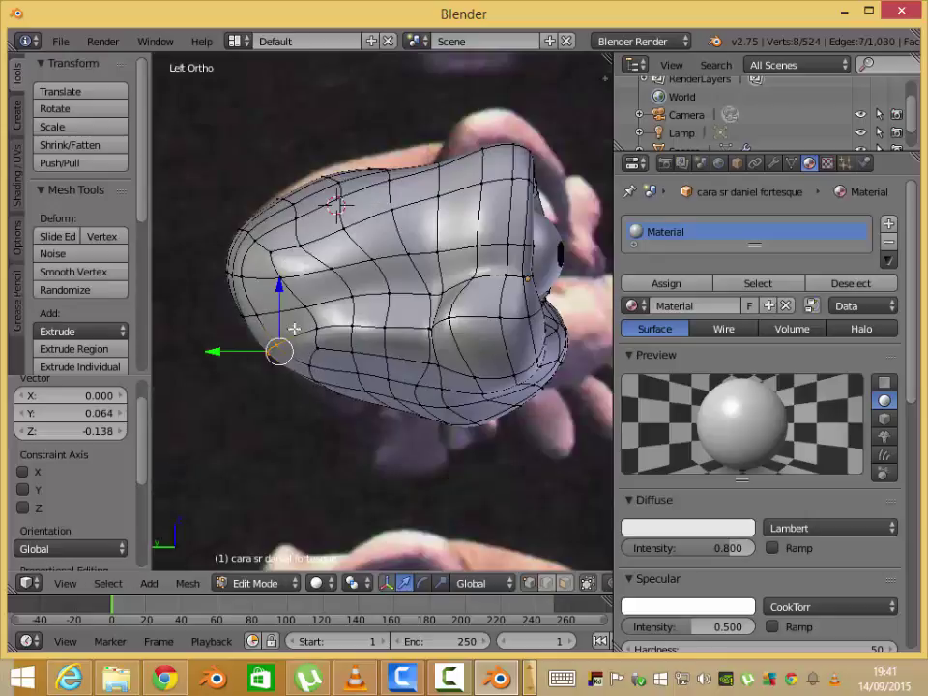
mouse_move(484, 289)
middle_mouse_down()
mouse_move(523, 272)
mouse_move(468, 325)
middle_mouse_up()
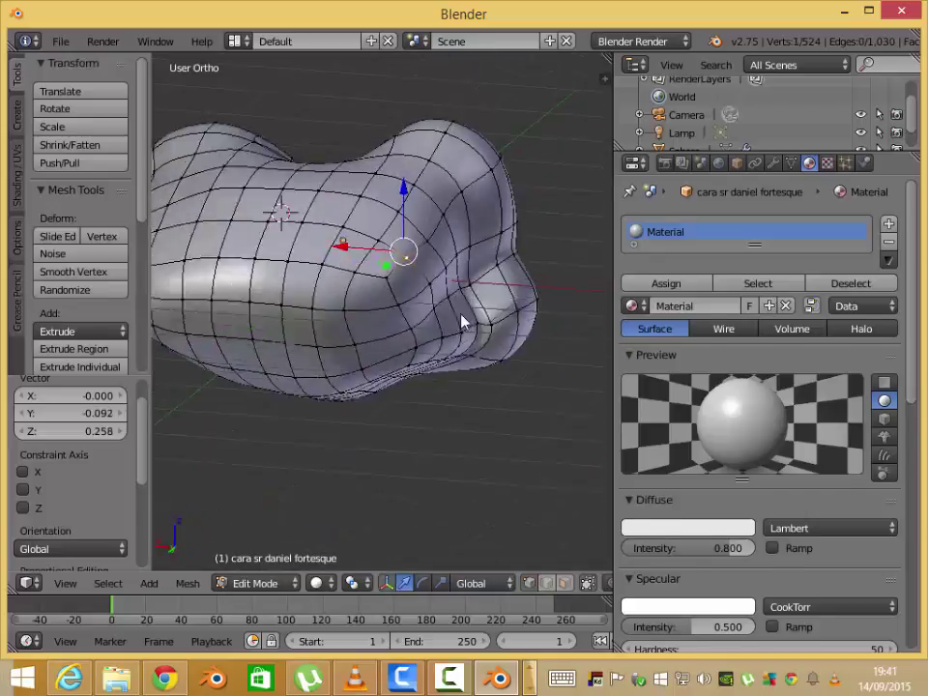
- Check the shape in object mode, then move a brow vertex into place
key("Tab")
mouse_move(166, 312)
middle_mouse_down()
mouse_move(480, 352)
mouse_move(406, 236)
middle_mouse_up()
key("Tab")
left_click_drag(406, 236, 474, 321)
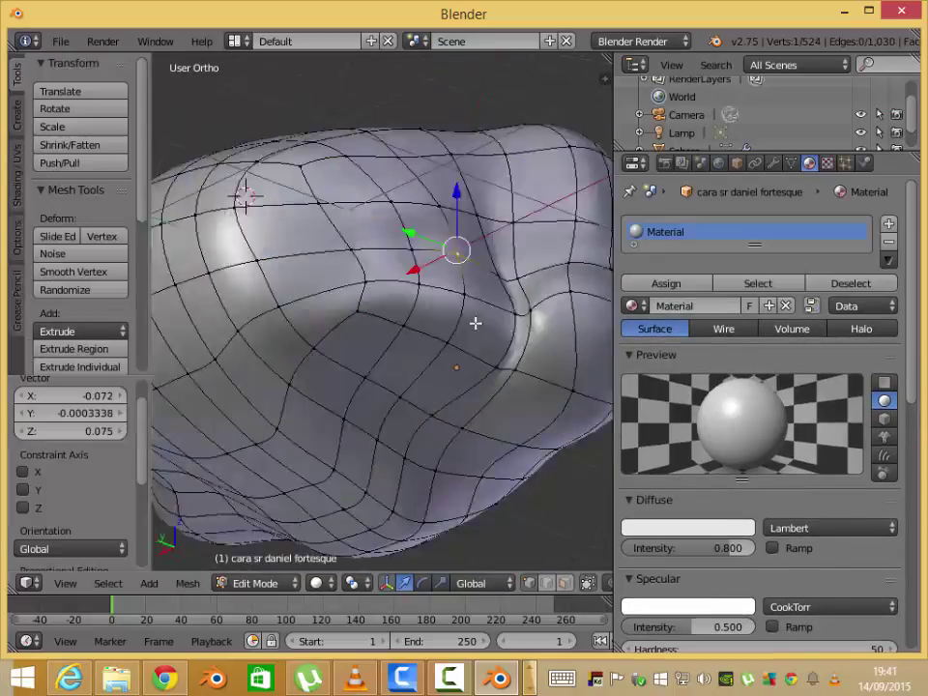
scroll(495, 287, "up", 3)
mouse_move(495, 286)
middle_mouse_down()
mouse_move(477, 279)
mouse_move(482, 329)
middle_mouse_up()
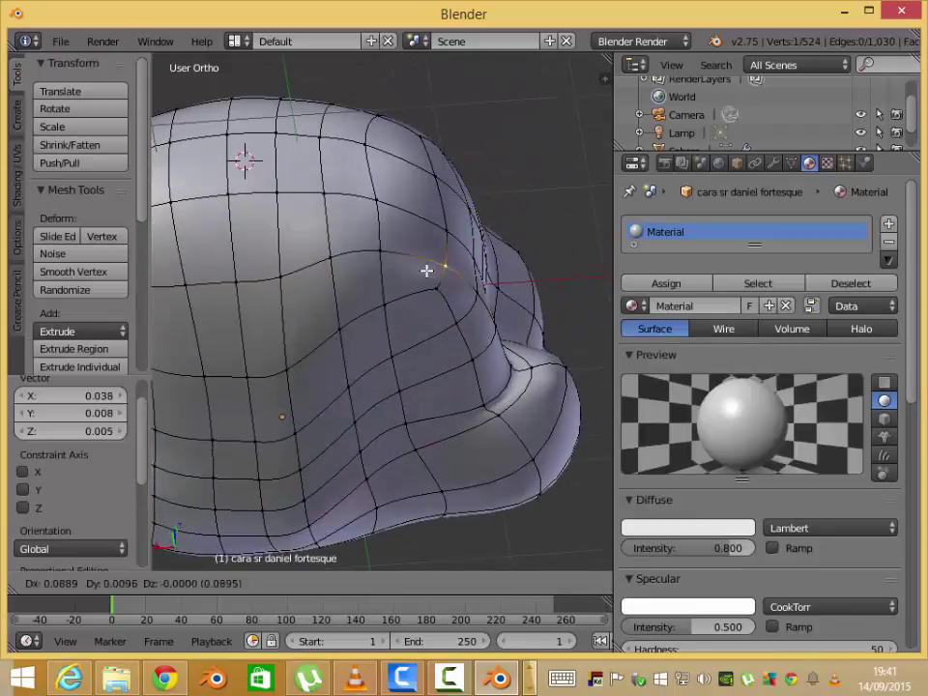
left_click(414, 336)
mouse_move(414, 336)
middle_mouse_down()
mouse_move(279, 290)
mouse_move(299, 372)
middle_mouse_up()
- Preview the head outside edit mode and orbit around the face
key("Tab")
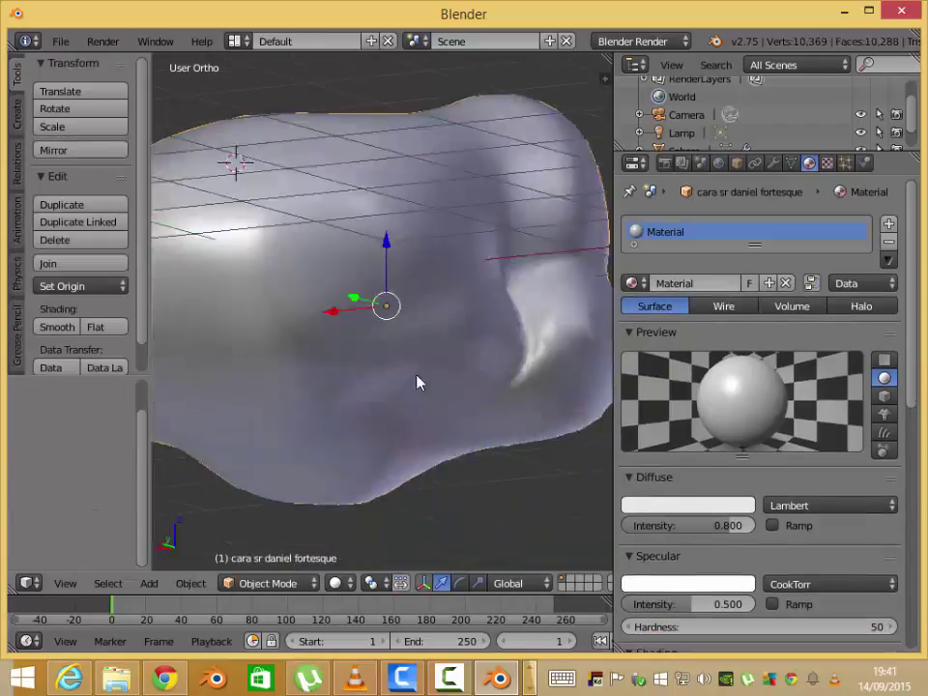
key("Tab")
mouse_move(415, 380)
middle_mouse_down()
mouse_move(462, 327)
mouse_move(272, 366)
mouse_move(348, 328)
middle_mouse_up()
key("Tab")
scroll(551, 304, "down", 3)
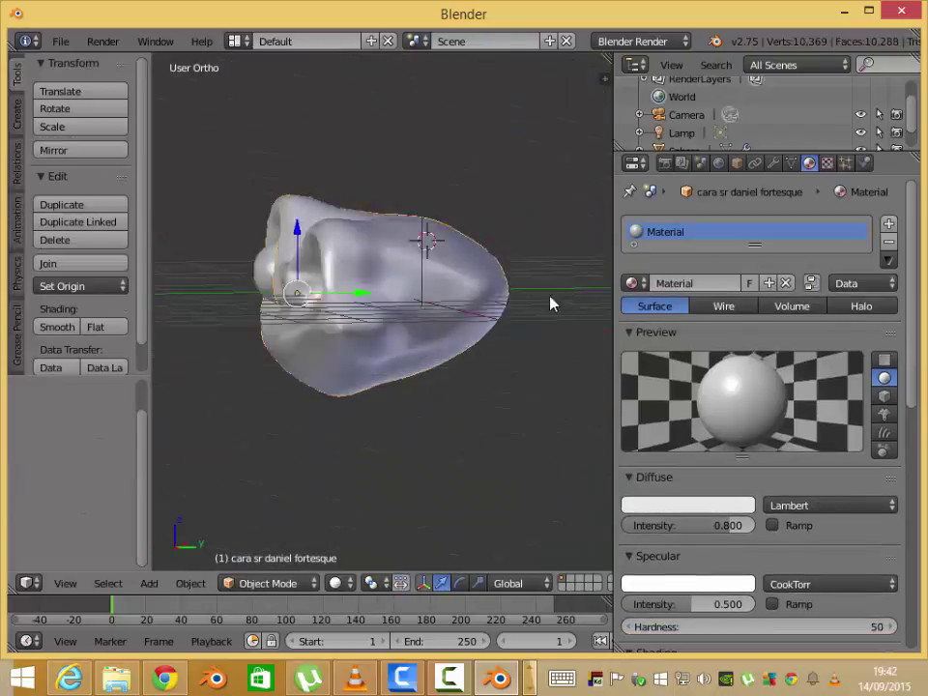
middle_click_drag(551, 304, 533, 357)
key("Tab")
scroll(531, 356, "up", 4)
scroll(385, 309, "up", 3)
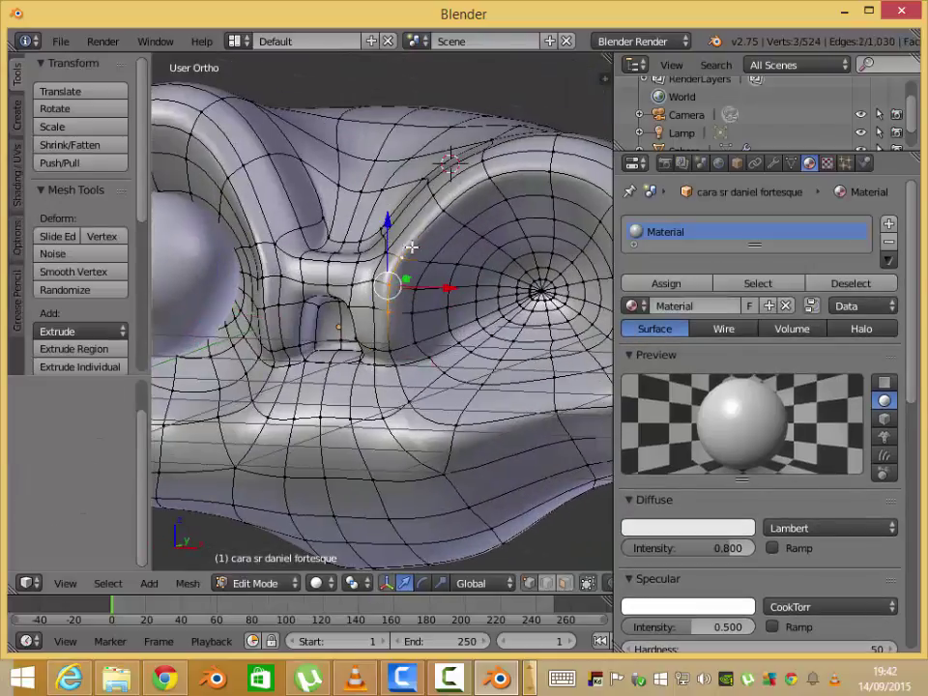
mouse_move(411, 248)
middle_mouse_down()
mouse_move(337, 337)
mouse_move(368, 361)
mouse_move(448, 316)
middle_mouse_up()
- Edge-slide a face vertex and check the head from the front view
key("g")
key("g")
key("Tab")
key("Tab")
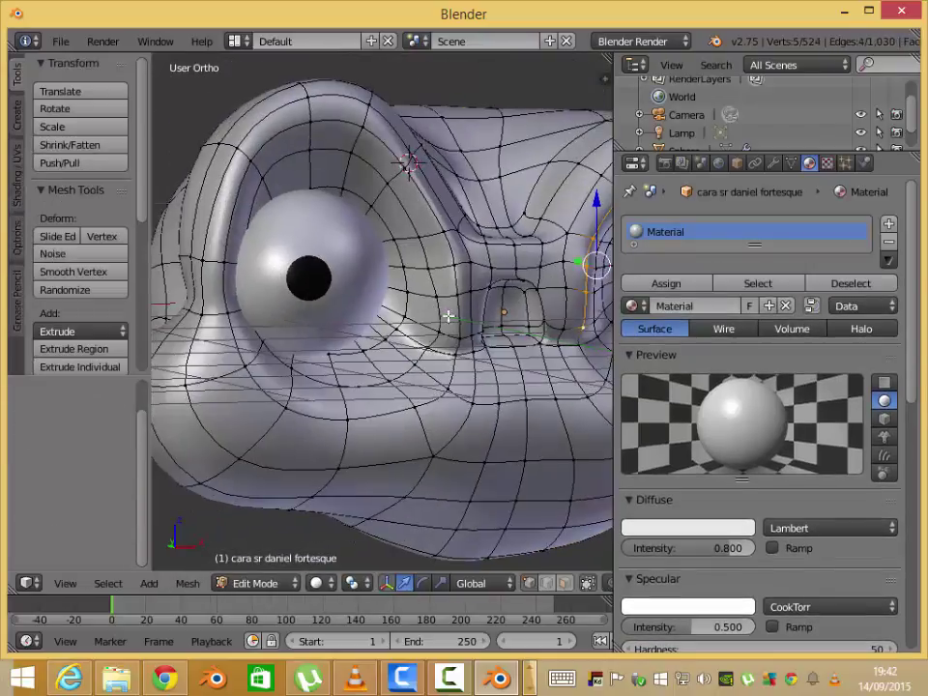
key("Escape")
key("Tab")
scroll(431, 363, "up", 3)
mouse_move(432, 363)
middle_mouse_down()
mouse_move(257, 417)
mouse_move(465, 364)
mouse_move(441, 348)
mouse_move(494, 357)
mouse_move(522, 377)
middle_mouse_up()
scroll(465, 364, "down", 4)
key("KP_1")
- Move two vertices to reshape the head's surface
key("Tab")
scroll(482, 393, "up", 2)
key("g")
left_click(381, 358)
mouse_move(381, 359)
middle_mouse_down()
mouse_move(315, 357)
mouse_move(305, 394)
mouse_move(357, 386)
mouse_move(404, 185)
middle_mouse_up()
key("g")
left_click(305, 395)
key("Tab")
key("Tab")
- Select a vertex on the head's side and edge-slide several loops
right_click(404, 186)
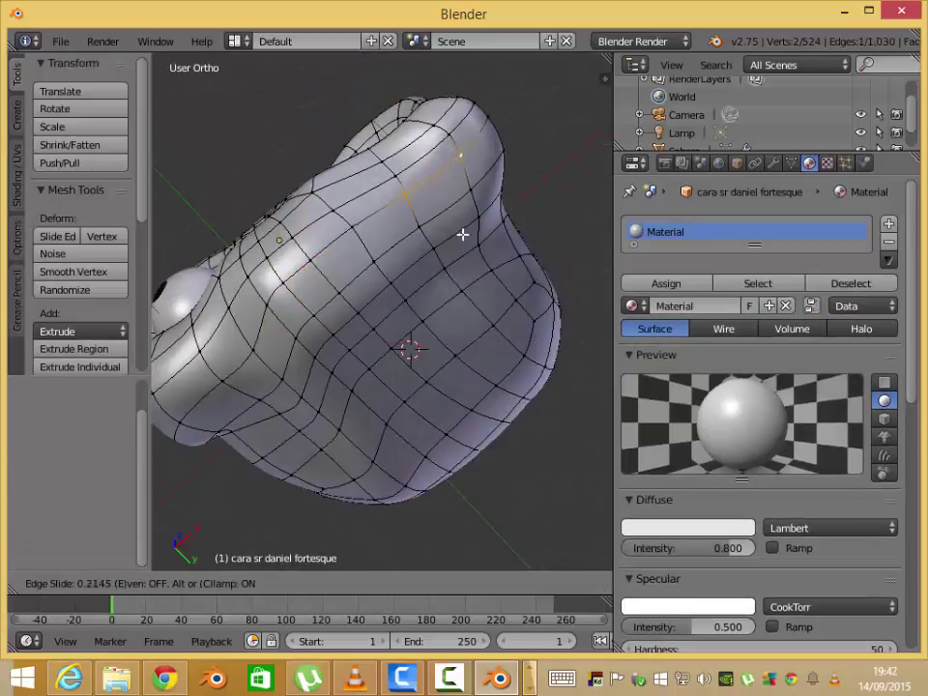
left_click(462, 234)
mouse_move(462, 233)
middle_mouse_down()
mouse_move(429, 269)
mouse_move(487, 205)
middle_mouse_up()
scroll(379, 397, "down", 3)
scroll(470, 404, "up", 3)
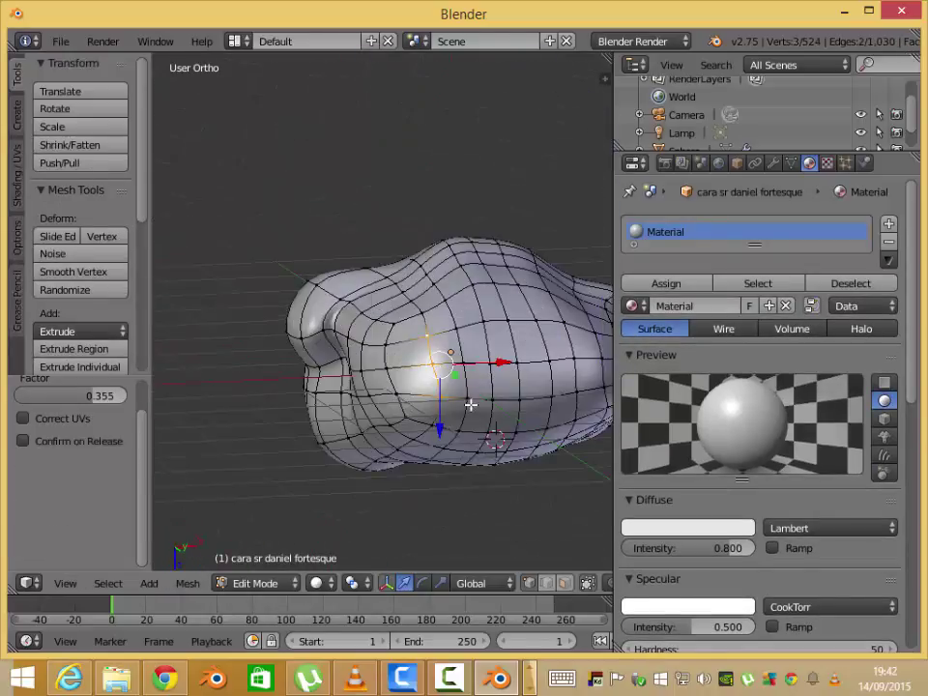
left_click(456, 406)
middle_click_drag(456, 406, 460, 387)
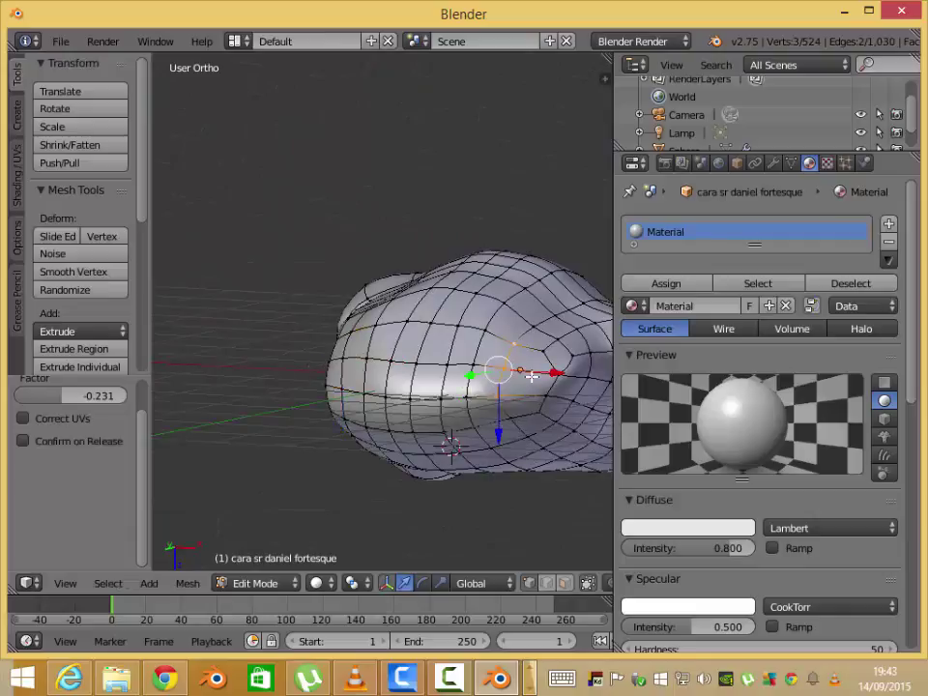
left_click(546, 406)
middle_click_drag(546, 406, 503, 390)
- Circle-select cheek vertices on both sides, apply Smooth Vertex, undo, then select all
right_click(504, 391)
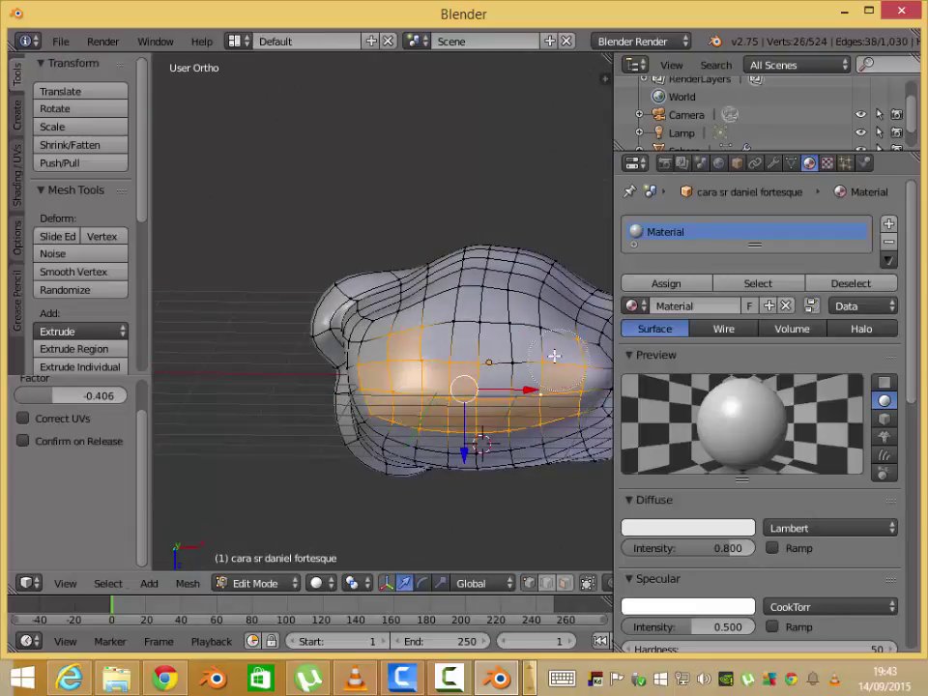
mouse_move(554, 355)
middle_mouse_down()
mouse_move(493, 331)
mouse_move(497, 388)
mouse_move(445, 279)
mouse_move(453, 293)
mouse_move(163, 280)
middle_mouse_up()
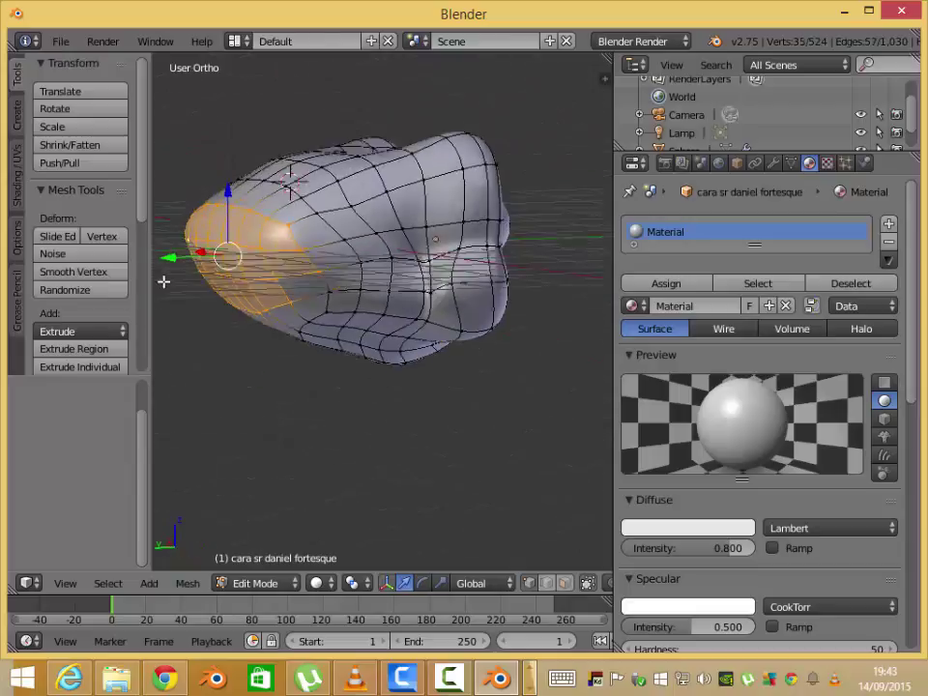
left_click_drag(163, 279, 312, 289)
left_click(121, 278)
mouse_move(193, 290)
middle_mouse_down()
mouse_move(359, 311)
mouse_move(413, 333)
middle_mouse_up()
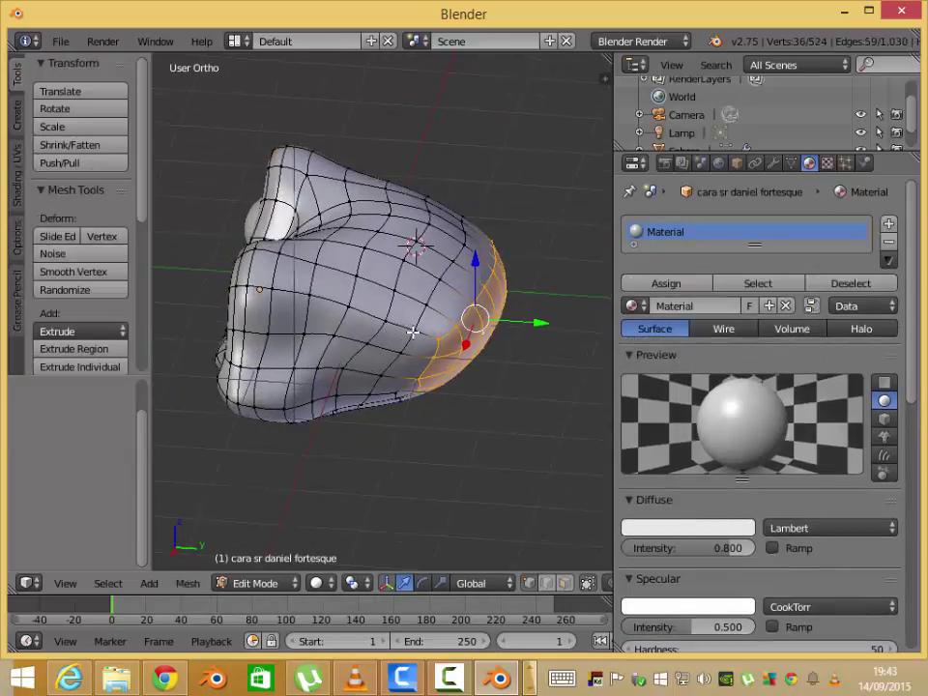
key("ctrl+z")
mouse_move(356, 305)
middle_mouse_down()
mouse_move(261, 321)
mouse_move(368, 259)
middle_mouse_up()
key("a")
key("v")
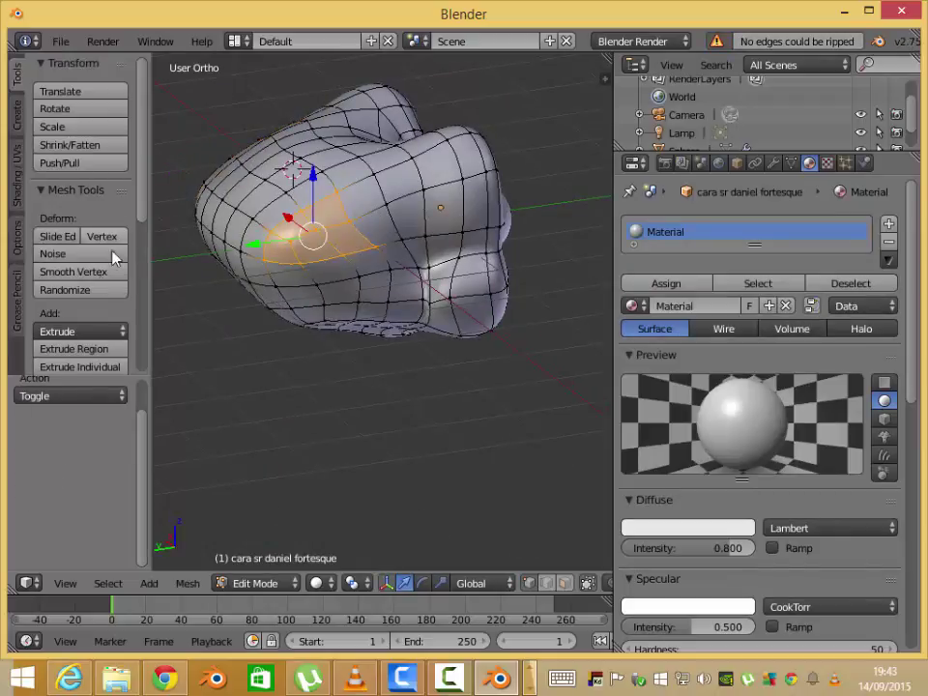
- Compare the head against the front reference image in object mode
key("Tab")
mouse_move(290, 252)
middle_mouse_down()
mouse_move(448, 249)
mouse_move(451, 321)
mouse_move(492, 300)
middle_mouse_up()
key("KP_1")
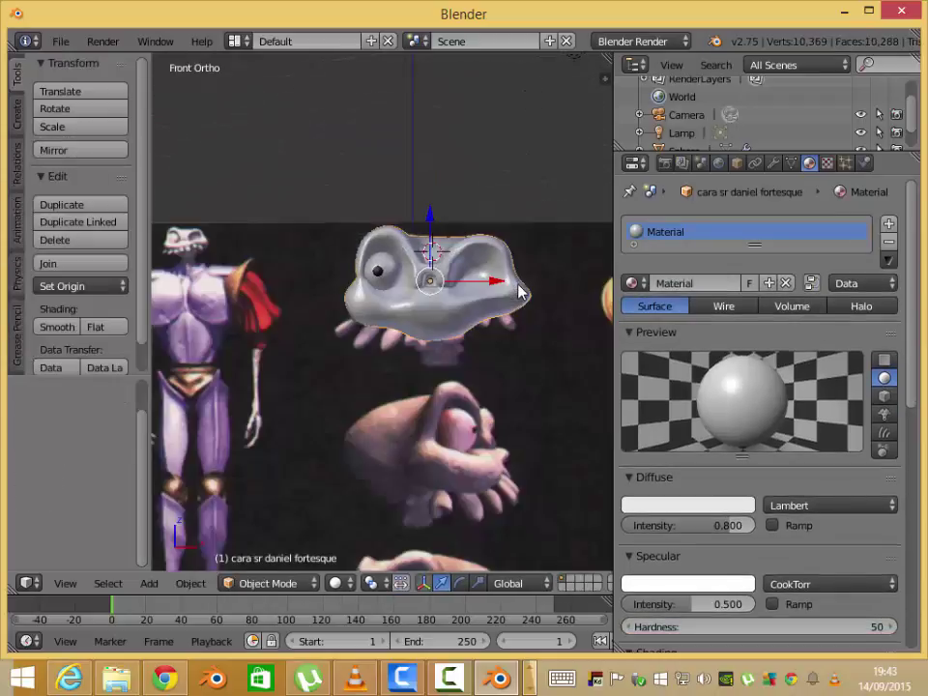
scroll(474, 343, "up", 1)
scroll(548, 376, "up", 3)
mouse_move(548, 377)
middle_mouse_down()
mouse_move(417, 393)
mouse_move(287, 379)
mouse_move(251, 406)
mouse_move(242, 451)
middle_mouse_up()
key("Tab")
- Move the vertices at the head's lower edge and review the whole model
right_click(290, 414)
key("g")
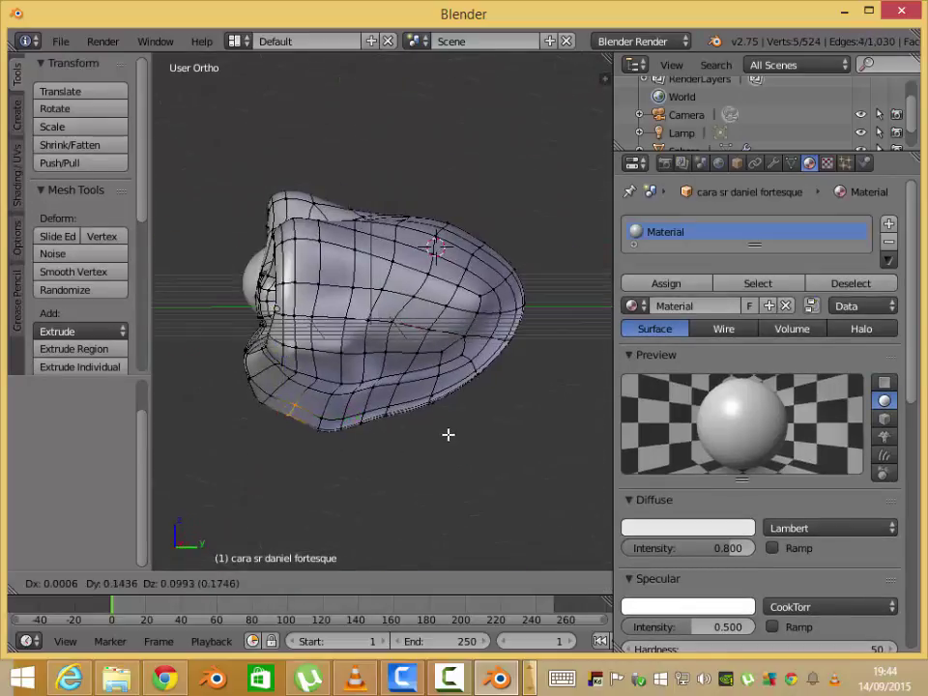
left_click(447, 435)
key("Tab")
mouse_move(448, 435)
middle_mouse_down()
mouse_move(471, 454)
mouse_move(441, 416)
mouse_move(542, 412)
mouse_move(528, 431)
middle_mouse_up()
key("Tab")
key("Tab")
scroll(217, 438, "down", 3)
mouse_move(218, 439)
middle_mouse_down()
mouse_move(460, 446)
mouse_move(518, 242)
middle_mouse_up()
key("Tab")
scroll(473, 341, "up", 2)
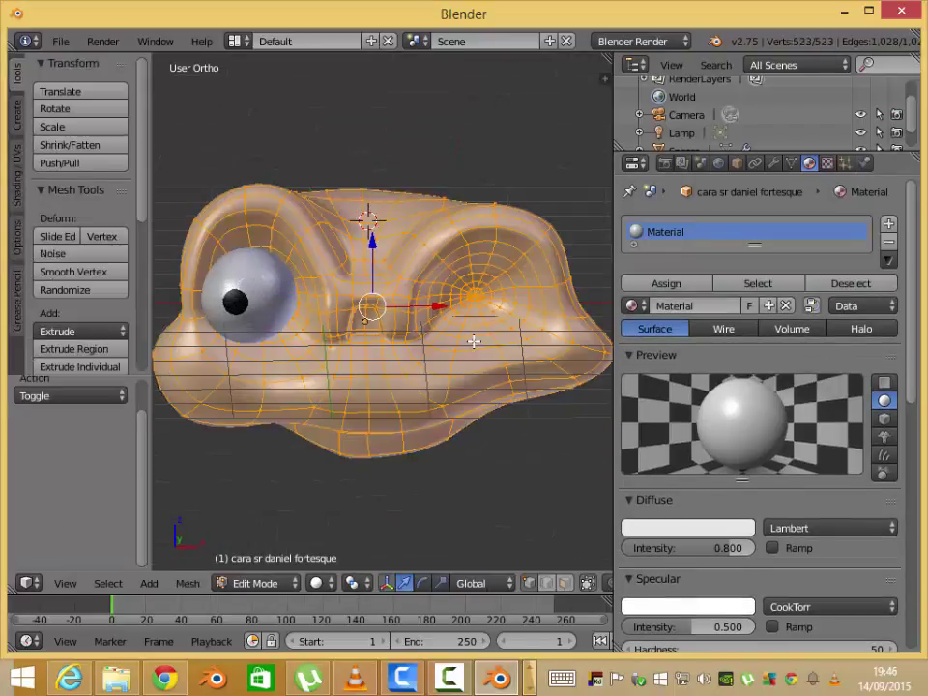
- Set the head's diffuse colour to pale bone and preview the shading
left_click(687, 528)
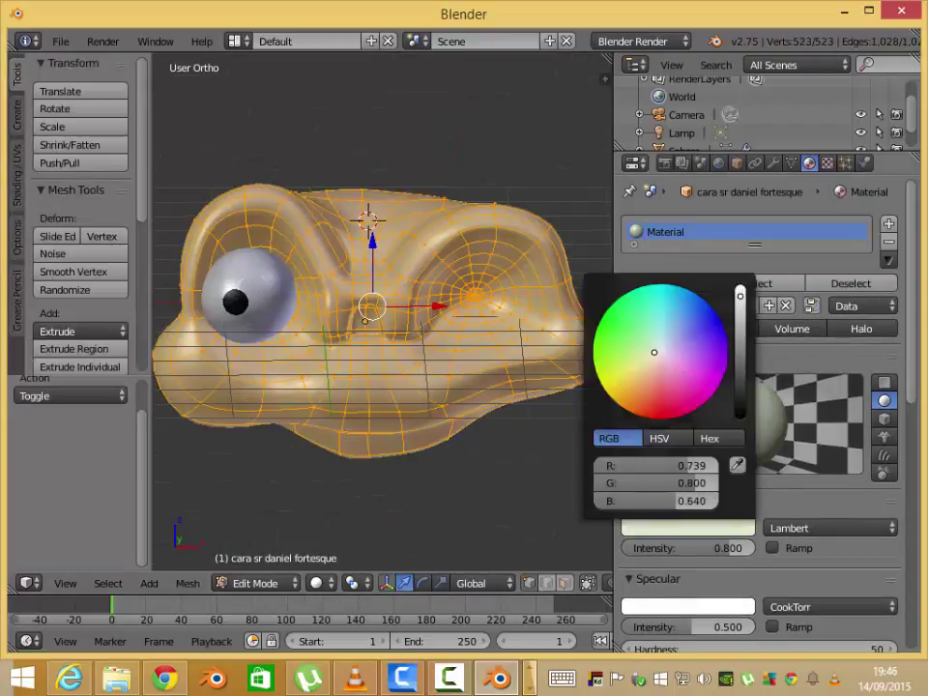
left_click(658, 350)
key("alt+z")
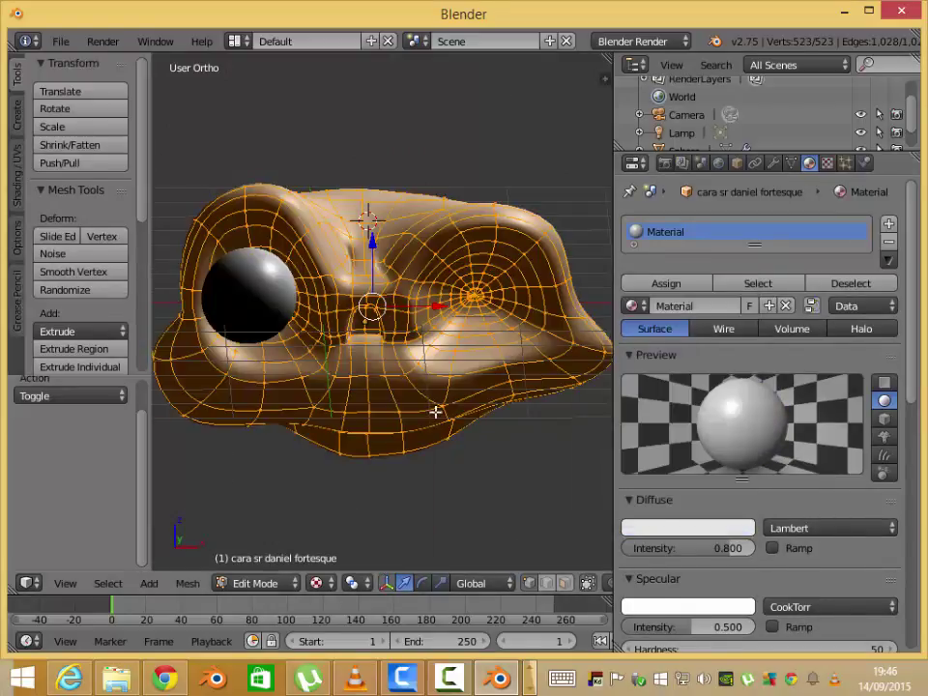
key("Tab")
key("shift+z")
key("alt+z")
- Move the existing lamp away from the head
scroll(383, 527, "down", 5)
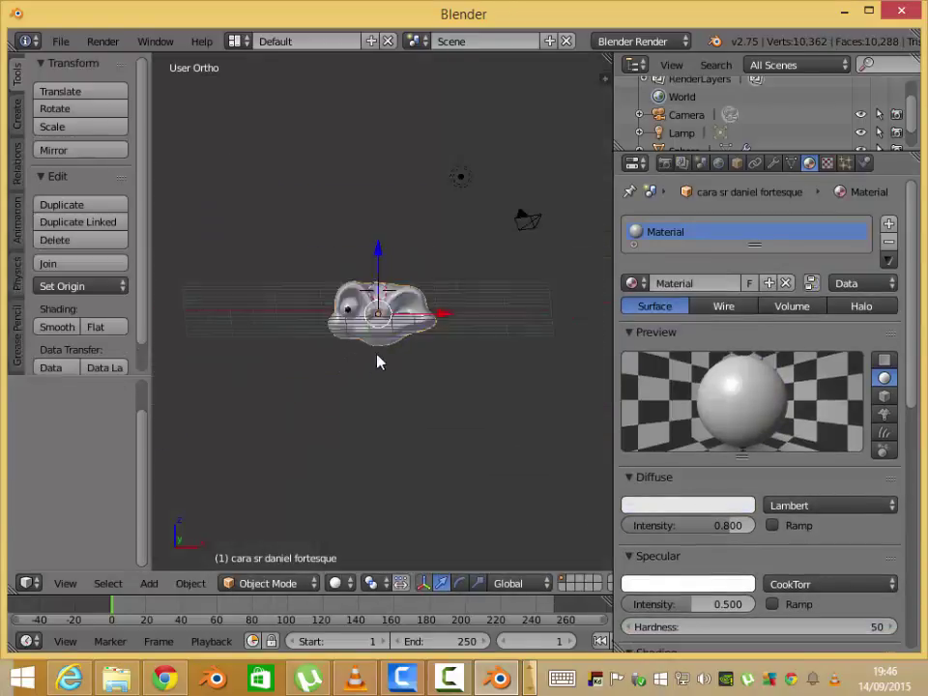
right_click(380, 316)
mouse_move(377, 362)
middle_mouse_down()
mouse_move(380, 316)
mouse_move(579, 370)
middle_mouse_up()
key("g")
left_click(425, 322)
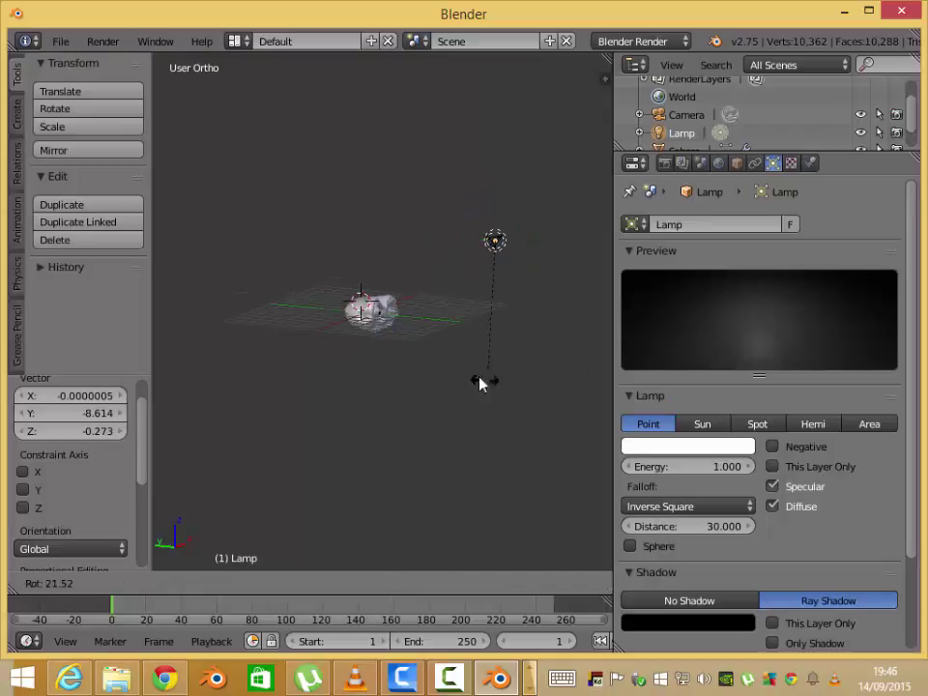
- Add a Hemi lamp, then position and rotate it
key("shift+a")
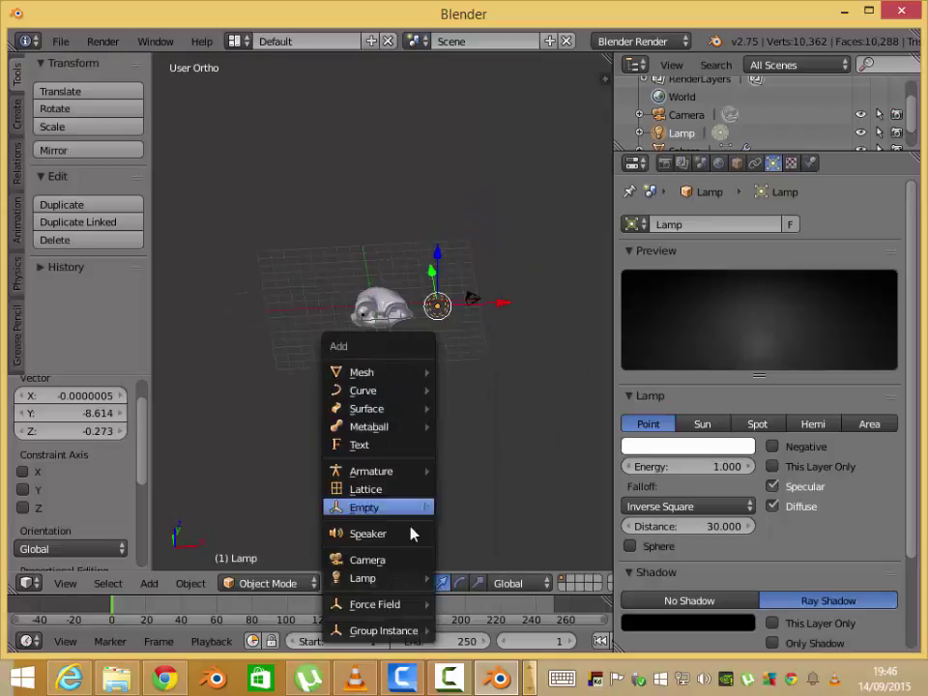
left_click(472, 555)
key("g")
left_click(367, 334)
key("r")
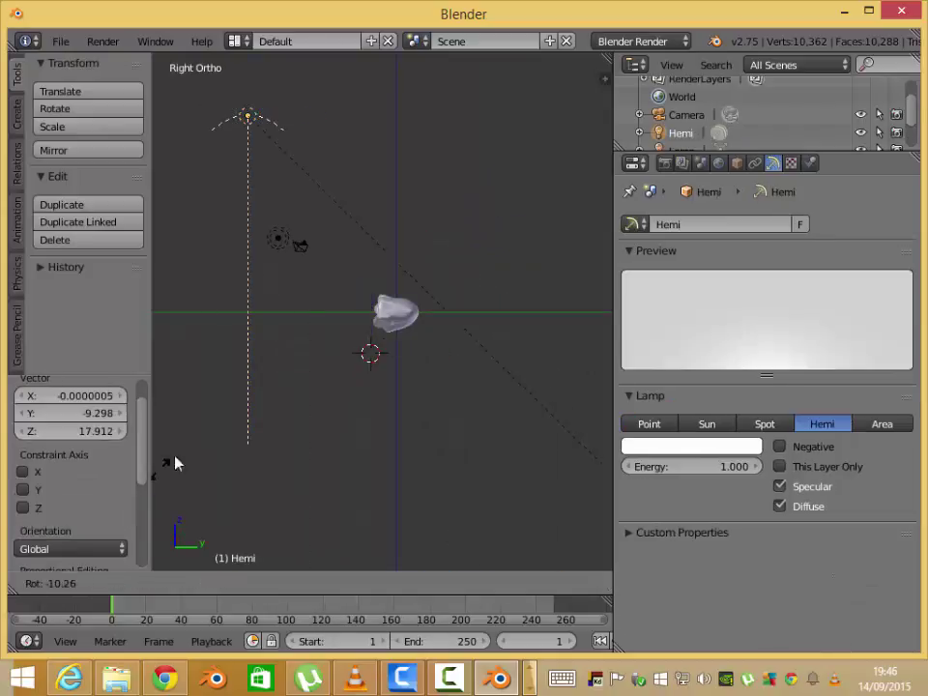
left_click(301, 362)
- From the top view, aim the Hemi lamp at the head, then render
key("KP_7")
key("g")
left_click(574, 564)
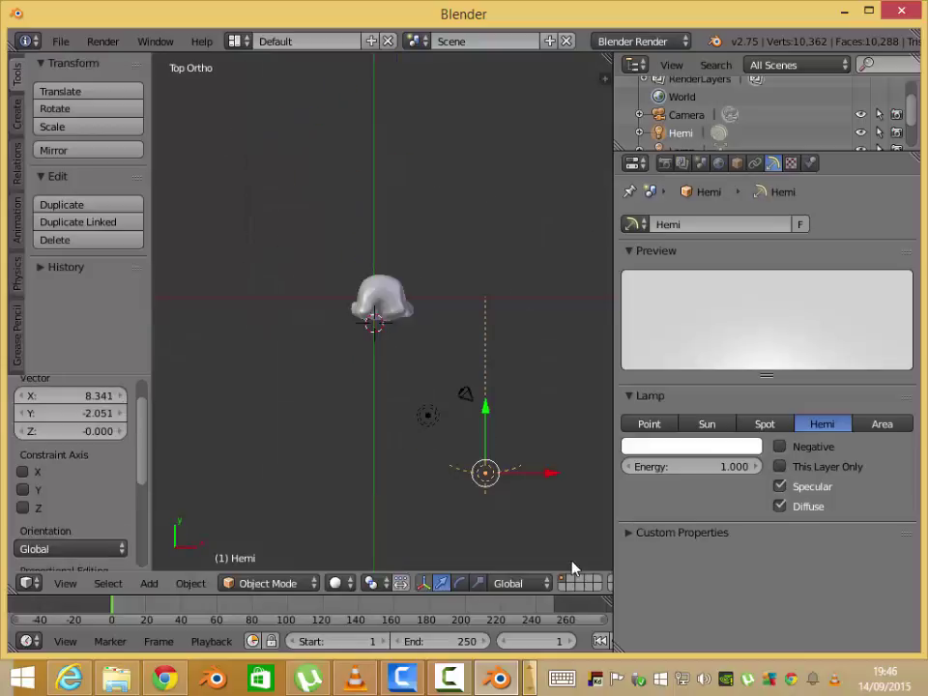
key("r")
left_click(540, 481)
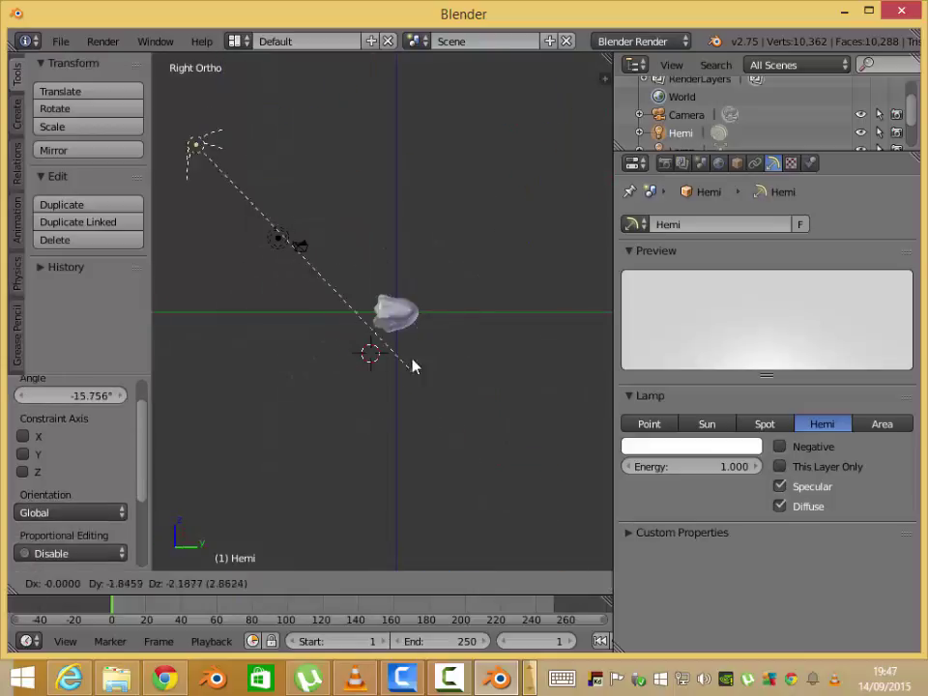
left_click(460, 350)
key("r")
left_click(433, 400)
key("F12")
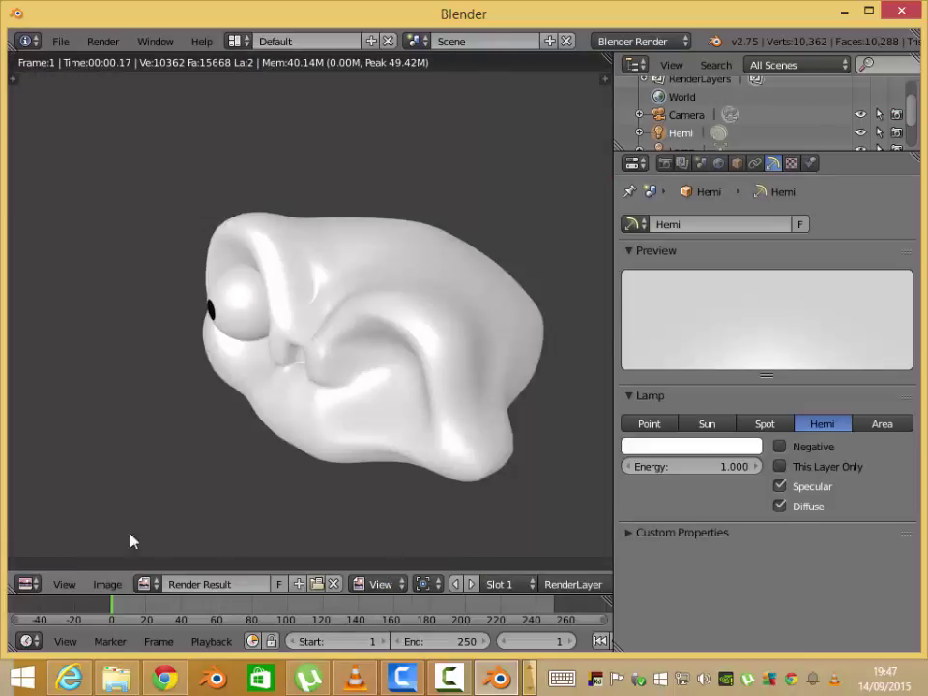
- Select the face mesh and preview a render of it
key("Escape")
middle_click_drag(351, 451, 387, 348)
right_click(408, 317)
right_click(397, 314)
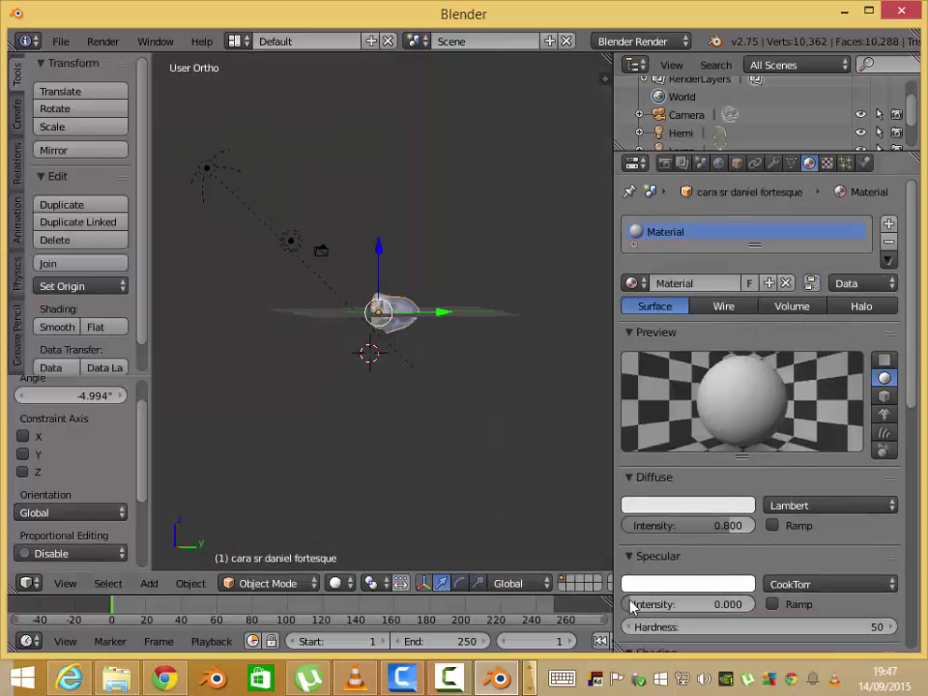
key("F12")
key("Escape")
- Darken the face's diffuse colour and check it in a render and rendered shading
left_click(653, 507)
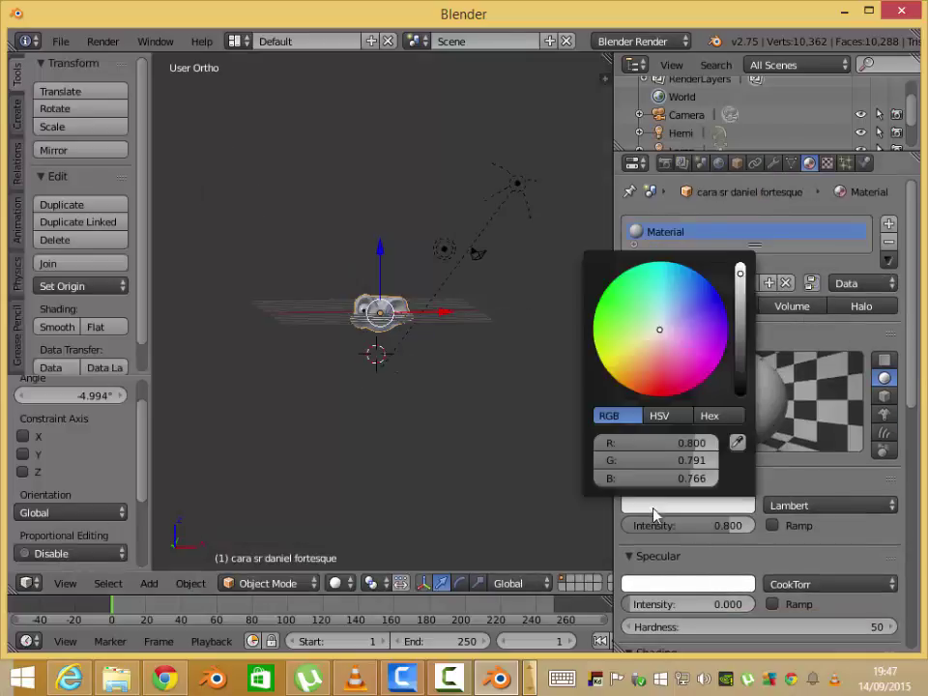
left_click_drag(739, 275, 739, 319)
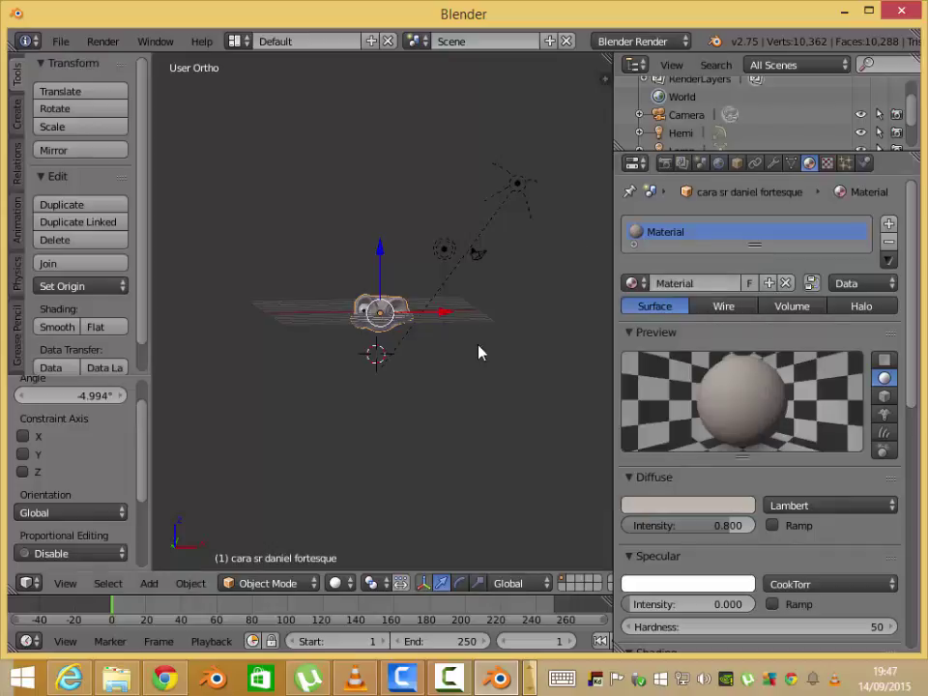
key("F12")
key("Escape")
key("shift+z")
scroll(351, 445, "up", 8)
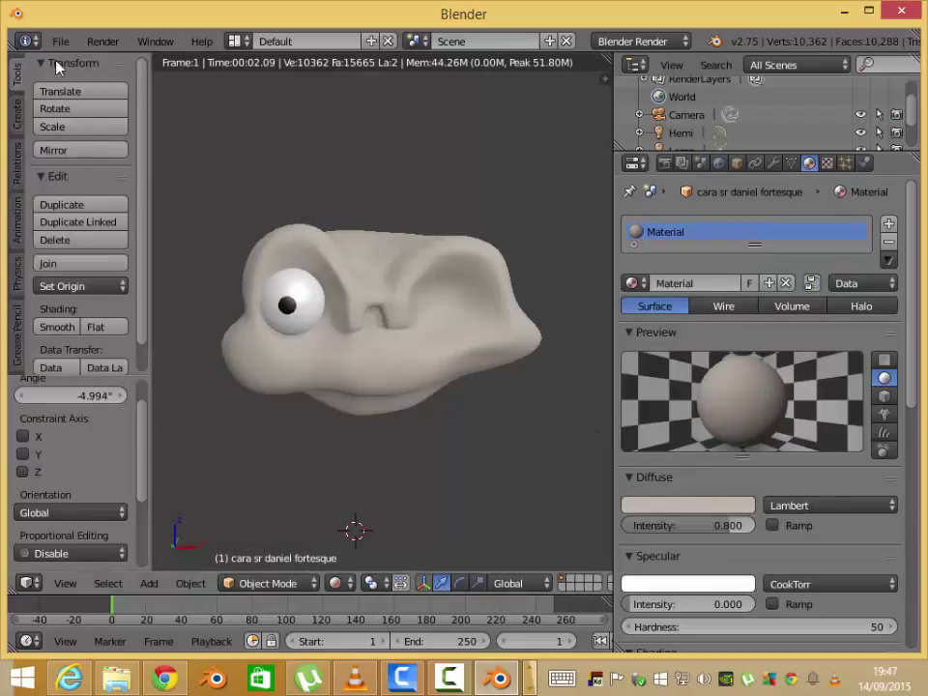
- Adjust the face's diffuse colour from green to bone beige
left_click(736, 508)
left_click_drag(739, 290, 740, 324)
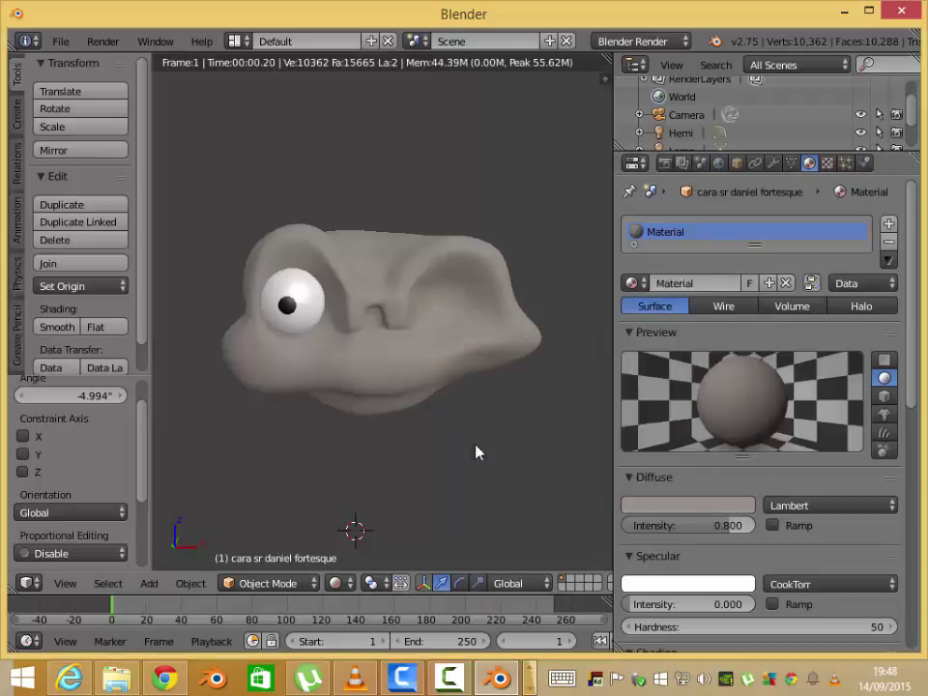
left_click(688, 505)
left_click(688, 505)
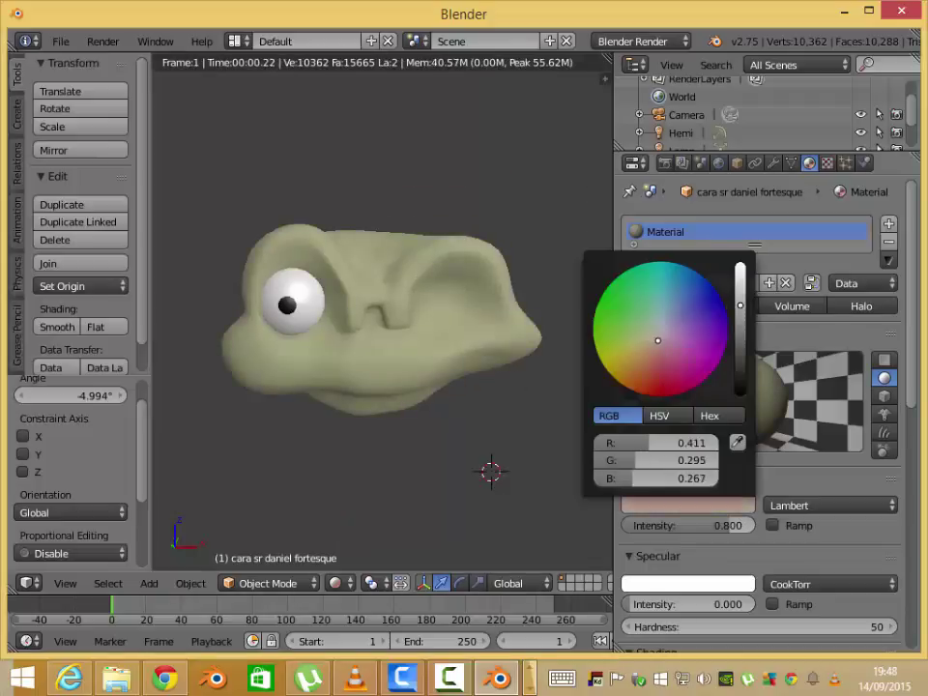
left_click_drag(658, 340, 652, 334)
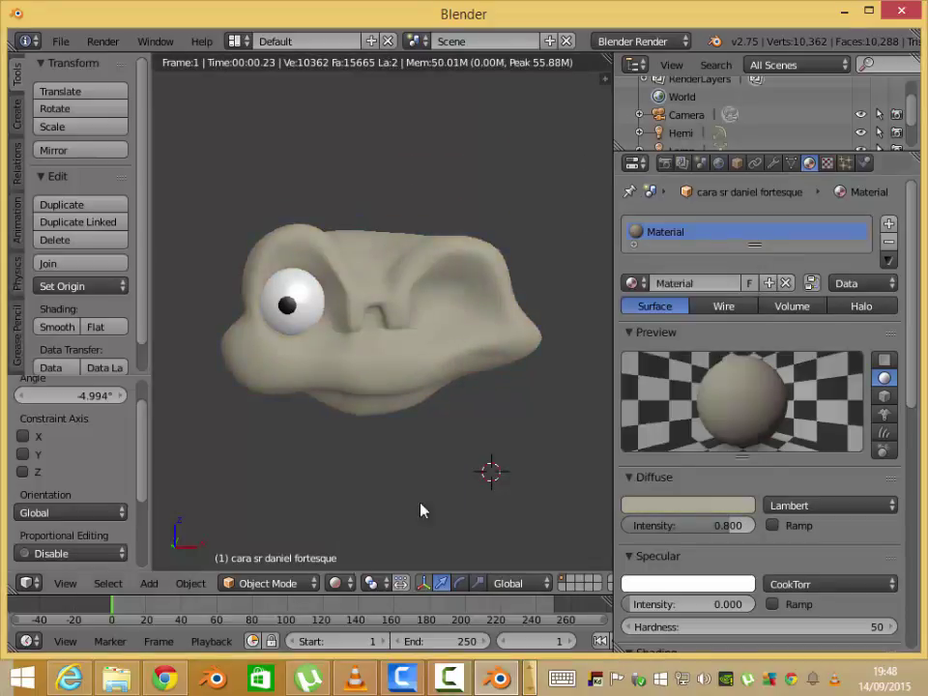
key("shift+z")
- Move selected face vertices, then select the snout-tip vertex in front view
mouse_move(420, 510)
middle_mouse_down()
mouse_move(495, 423)
mouse_move(400, 358)
mouse_move(450, 343)
mouse_move(533, 474)
mouse_move(287, 410)
middle_mouse_up()
key("Tab")
key("g")
left_click(464, 342)
mouse_move(368, 394)
middle_mouse_down()
mouse_move(335, 364)
mouse_move(443, 420)
mouse_move(530, 433)
mouse_move(499, 418)
mouse_move(524, 352)
mouse_move(579, 348)
mouse_move(562, 348)
middle_mouse_up()
key("Tab")
key("Tab")
key("KP_1")
scroll(532, 386, "up", 2)
key("KP_1")
right_click(566, 357)
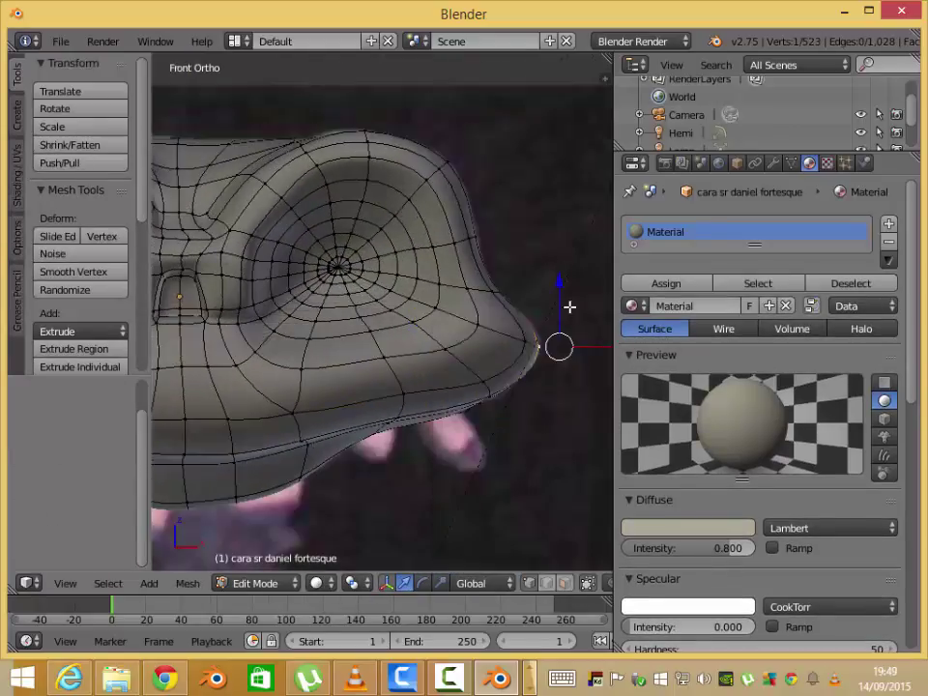
- Move the snout vertices down-left, then down-right, in wireframe
key("z")
key("g")
left_click(515, 409)
key("z")
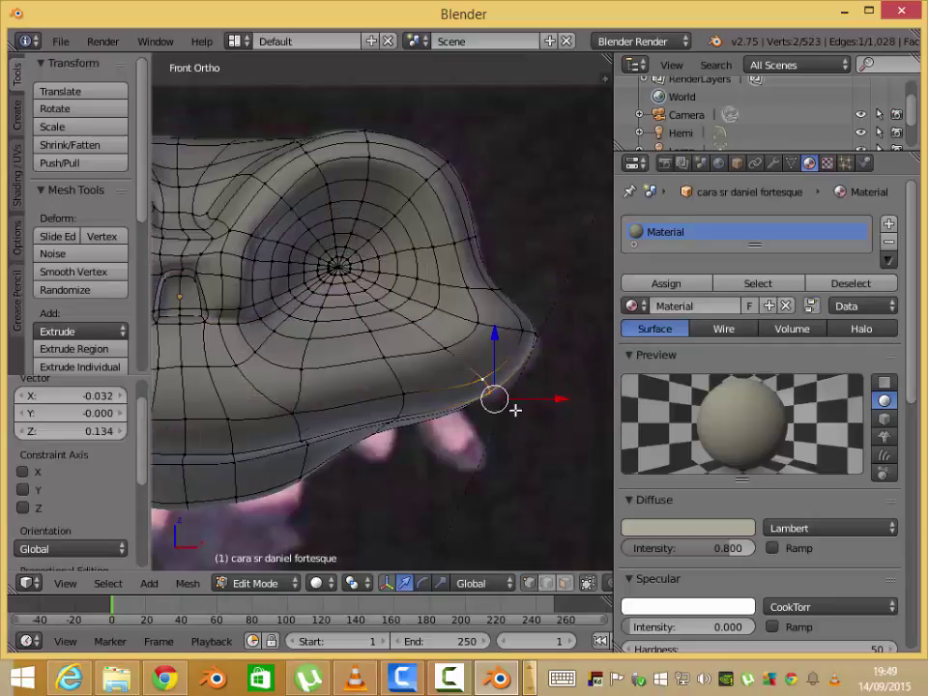
key("g")
left_click(479, 430)
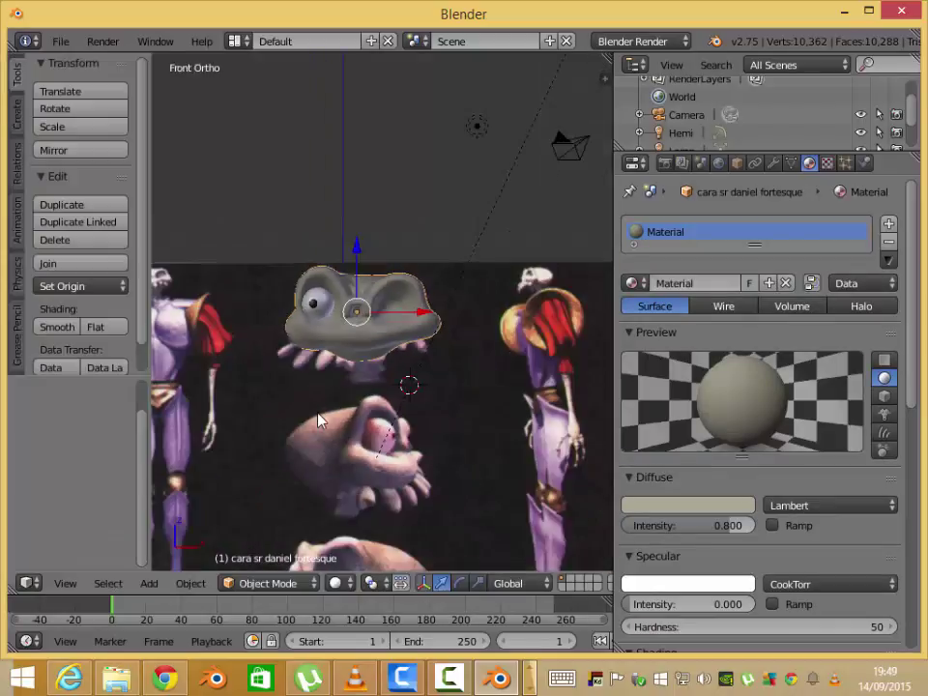
- Render to check the face, then return to front view and Object Mode
key("F12")
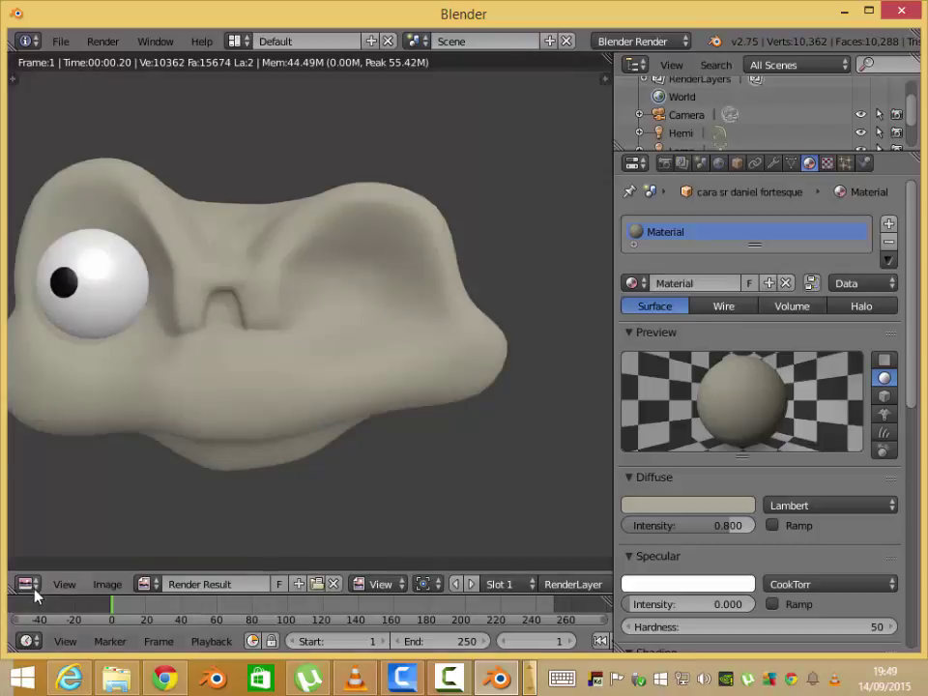
key("Escape")
key("KP_1")
scroll(382, 414, "up", 3)
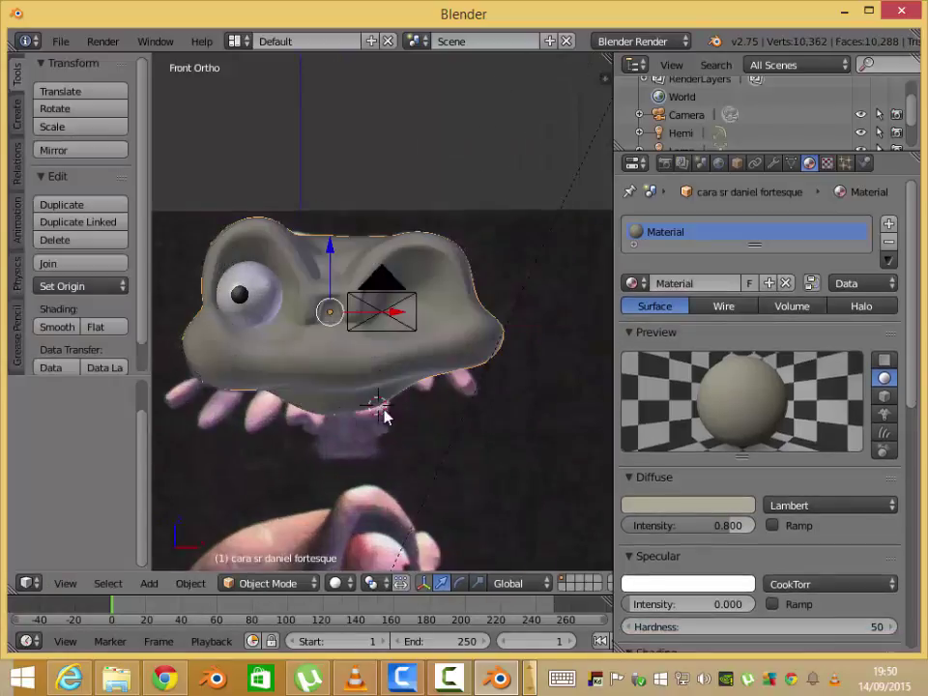
key("a")
key("Tab")
key("Tab")
key("a")
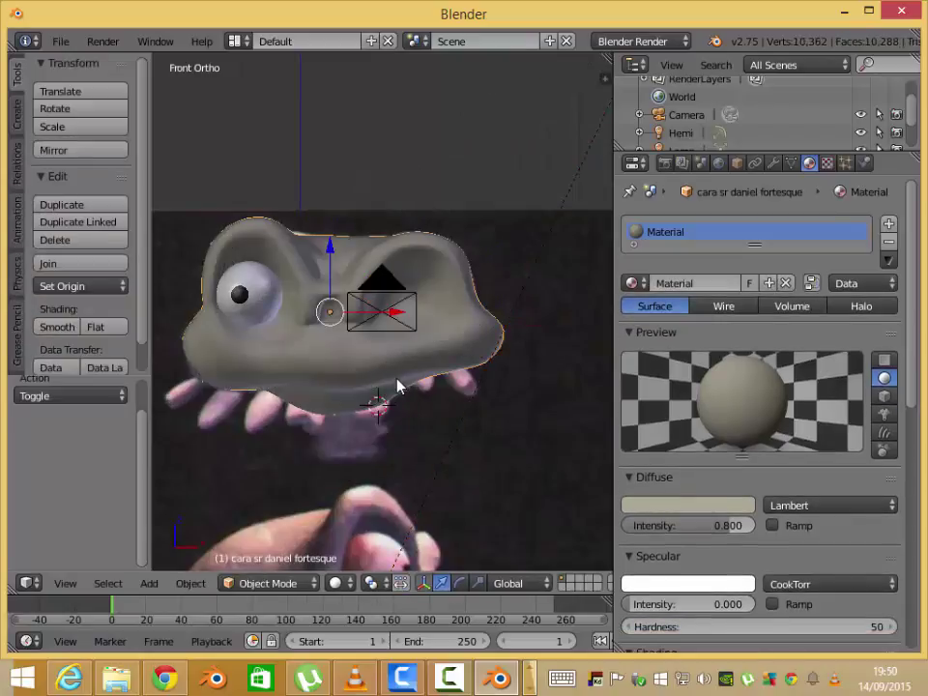
key("shift+a")
- Add a cube, shrink it to 0.580 and move it beneath the jaw
left_click(449, 188)
key("s")
left_click(418, 449)
middle_click_drag(418, 449, 447, 459)
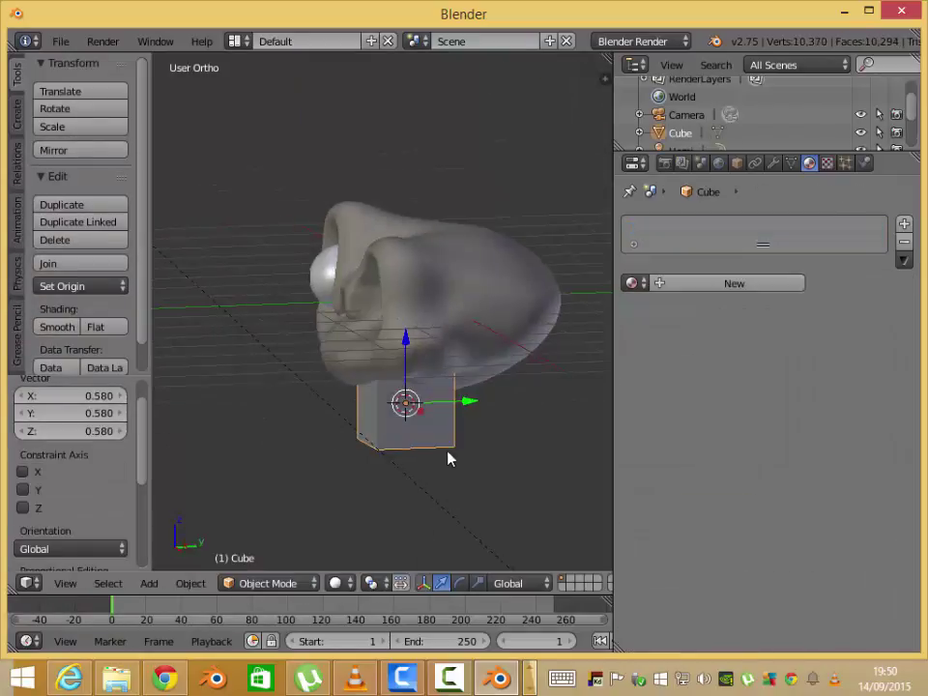
key("g")
left_click(417, 468)
key("KP_1")
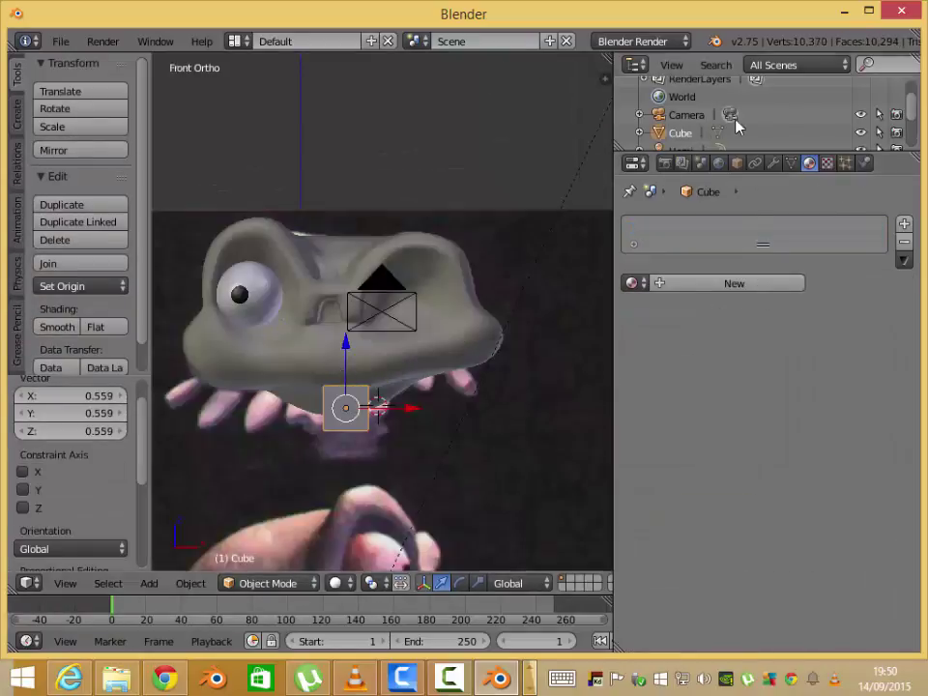
- Give the cube a Subdivision Surface modifier
left_click(772, 163)
left_click(764, 224)
left_click(561, 541)
scroll(383, 437, "up", 2)
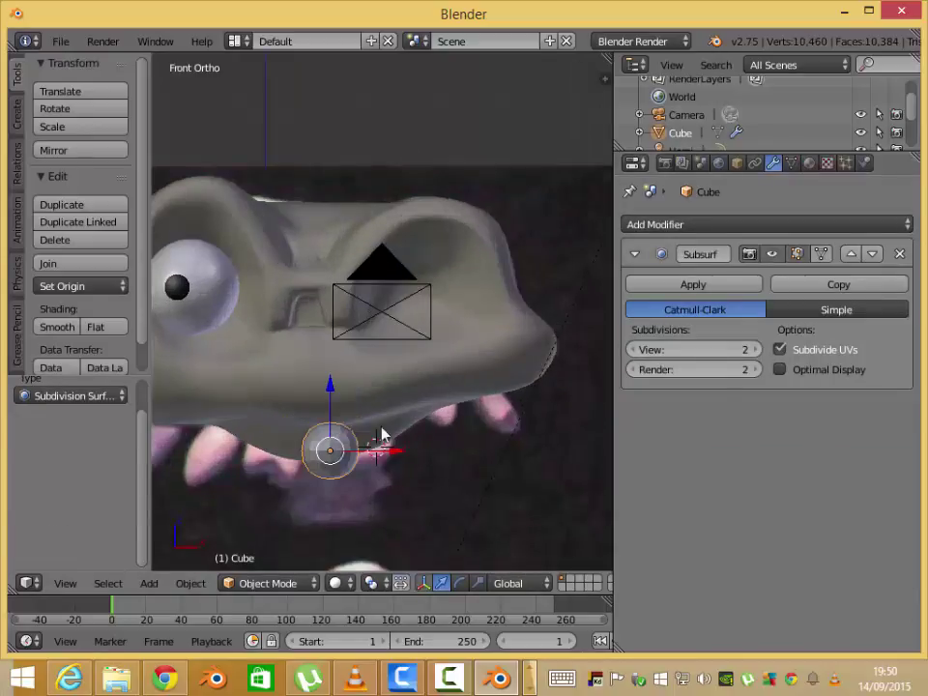
- In wireframe edit mode, flatten the cube along Y and reshape its vertices into a slim oval tooth
key("Tab")
key("z")
middle_click_drag(372, 397, 370, 390)
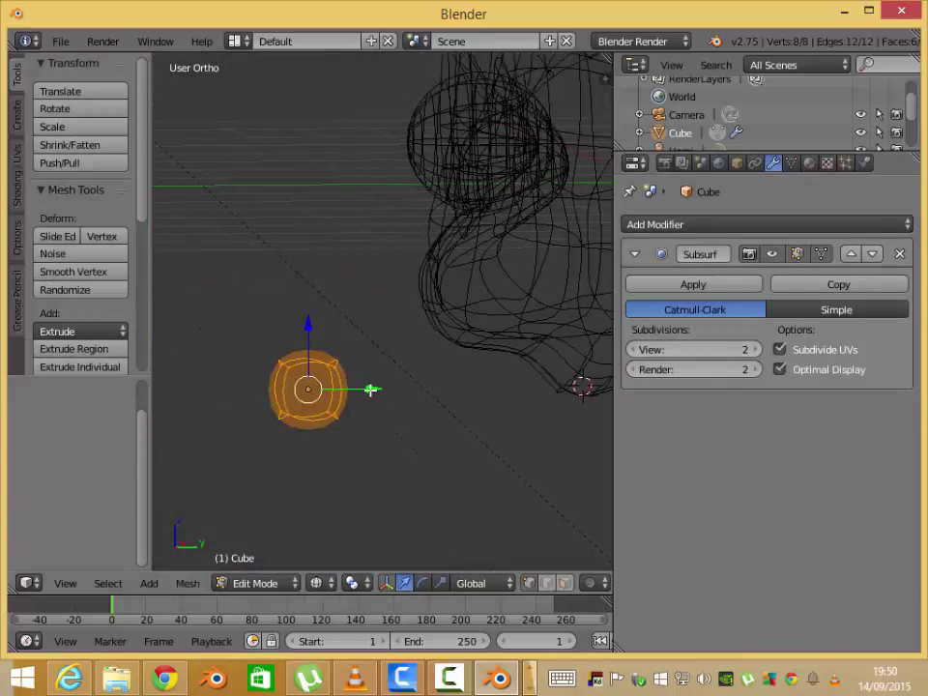
left_click(331, 393)
key("KP_1")
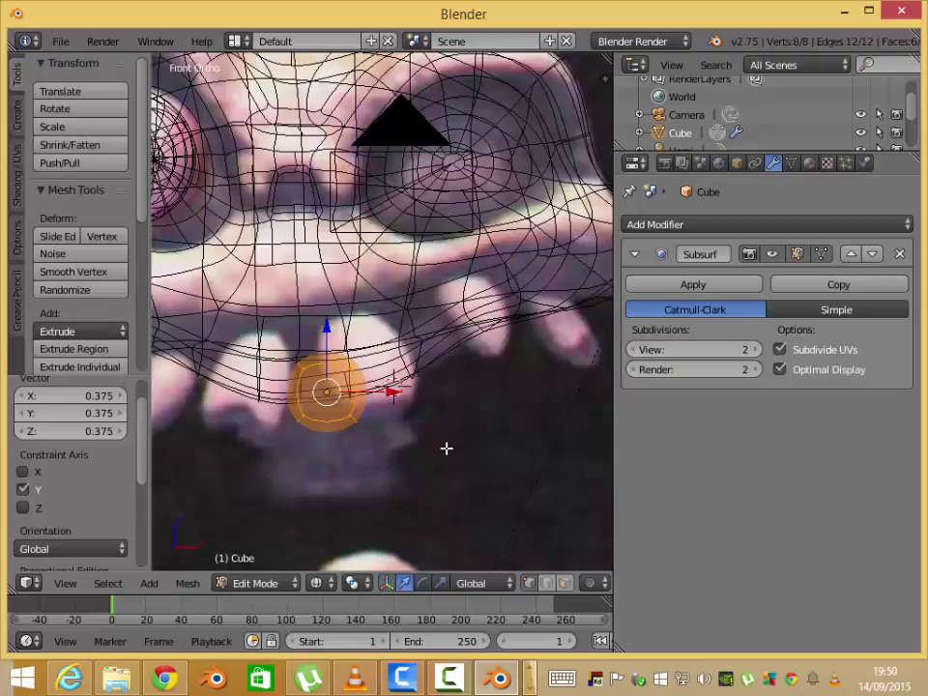
key("g")
left_click(366, 392)
key("g")
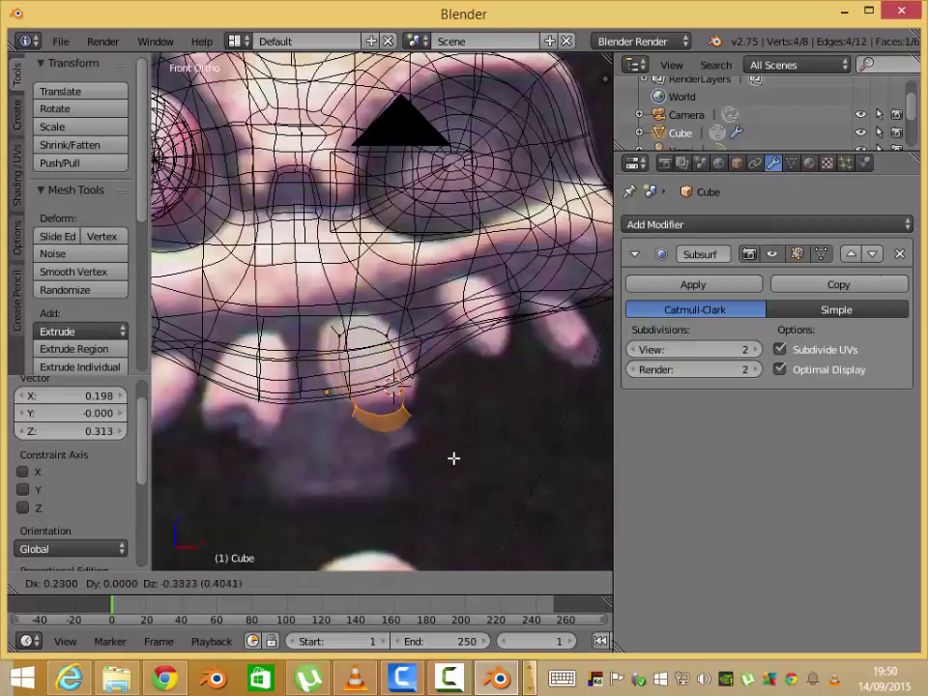
key("a")
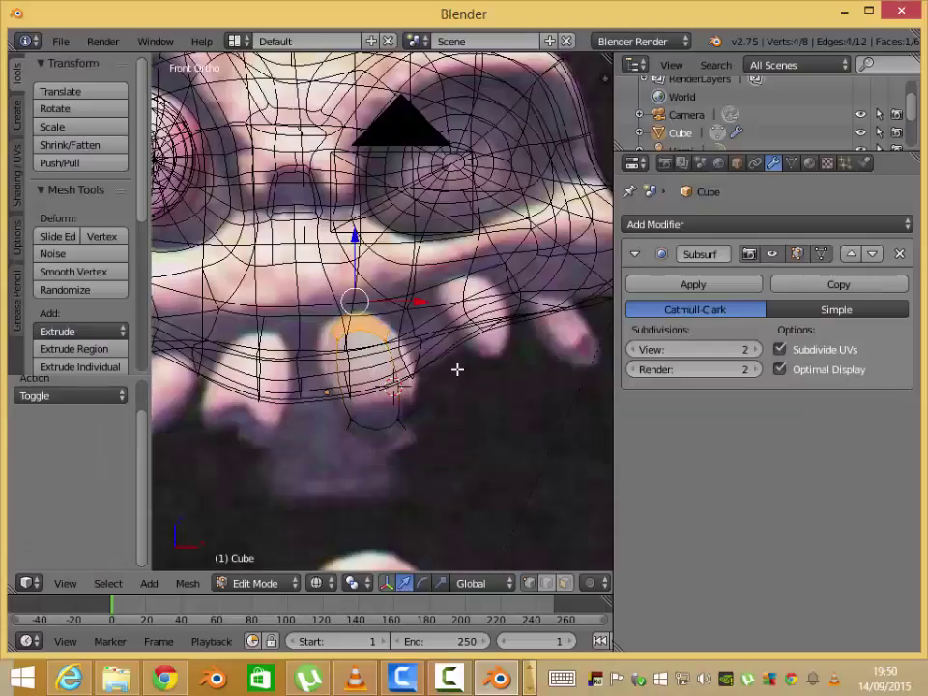
left_click(508, 382)
middle_click_drag(419, 408, 279, 439)
- Move the tooth's bottom vertices and slide an edge loop against the front reference
key("Tab")
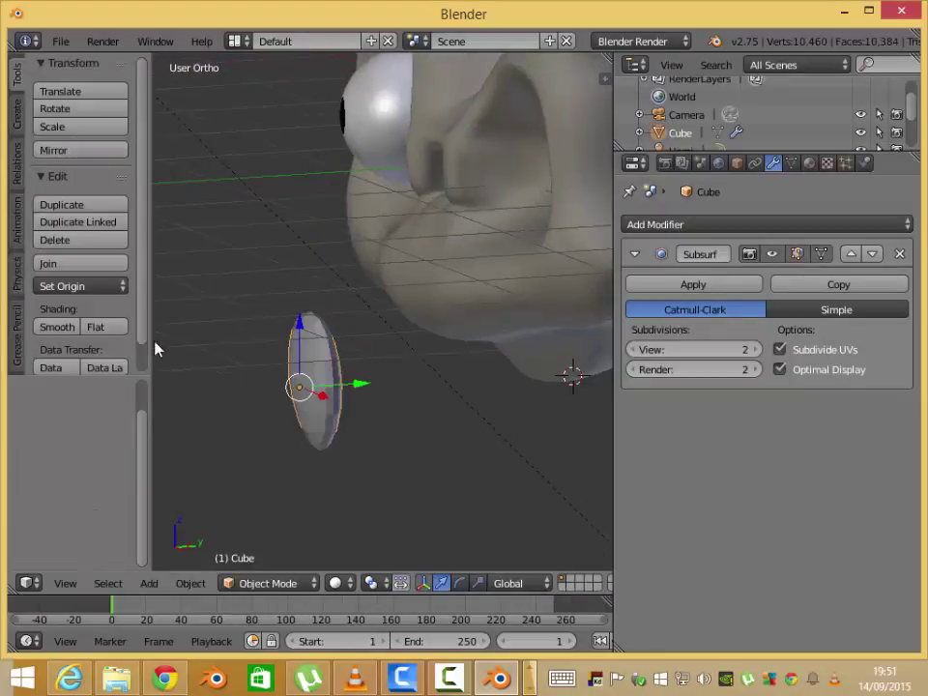
key("Tab")
key("KP_1")
key("z")
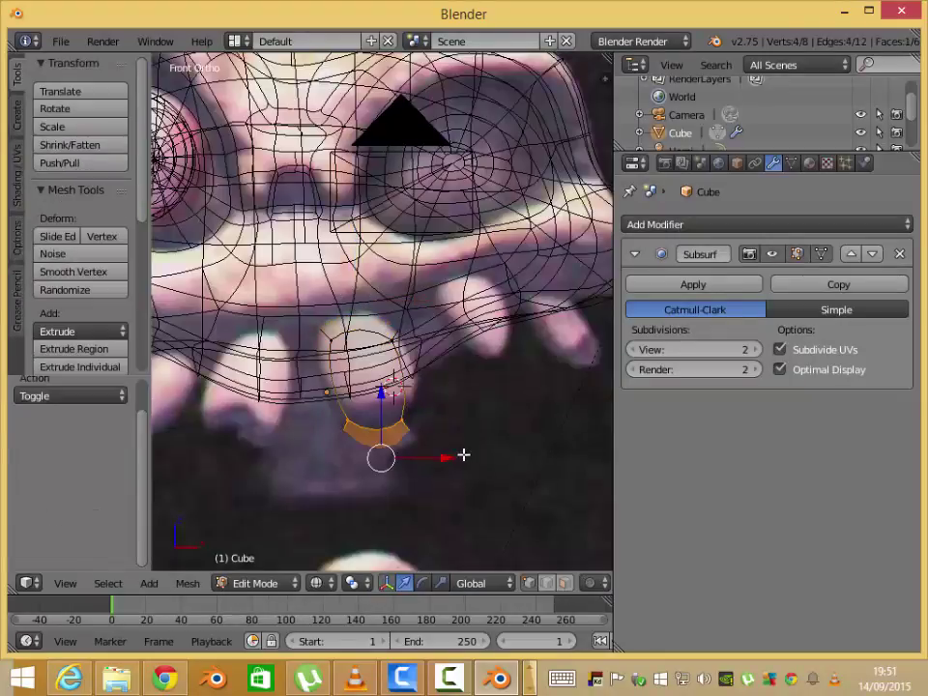
left_click(397, 401)
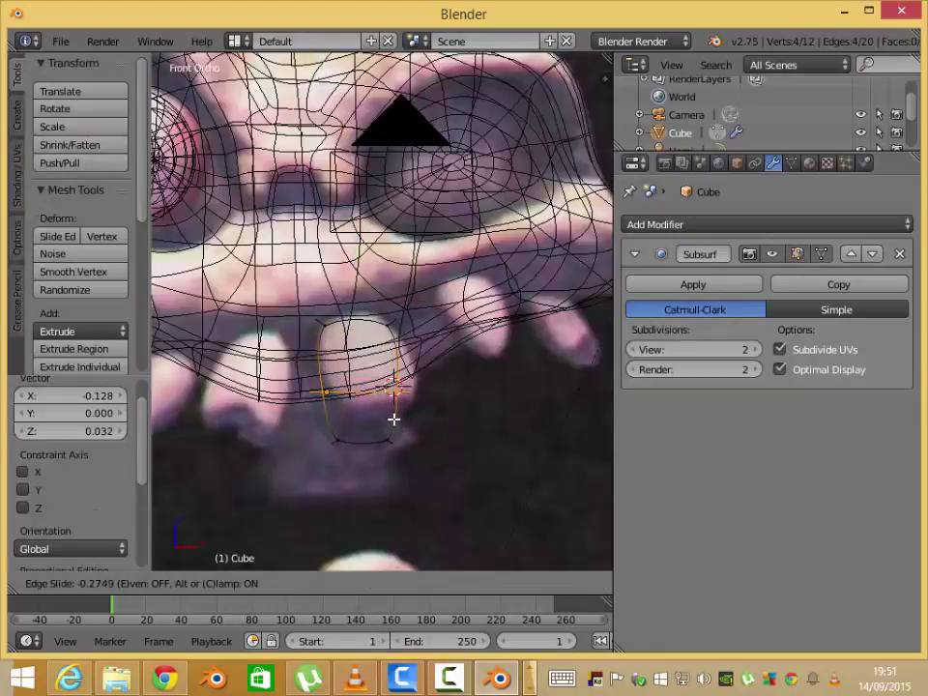
left_click(391, 404)
key("z")
mouse_move(392, 404)
middle_mouse_down()
mouse_move(352, 449)
mouse_move(364, 435)
mouse_move(342, 439)
mouse_move(398, 440)
middle_mouse_up()
- Scale the selected tooth vertices to 0.610 in front wireframe view
key("KP_1")
key("z")
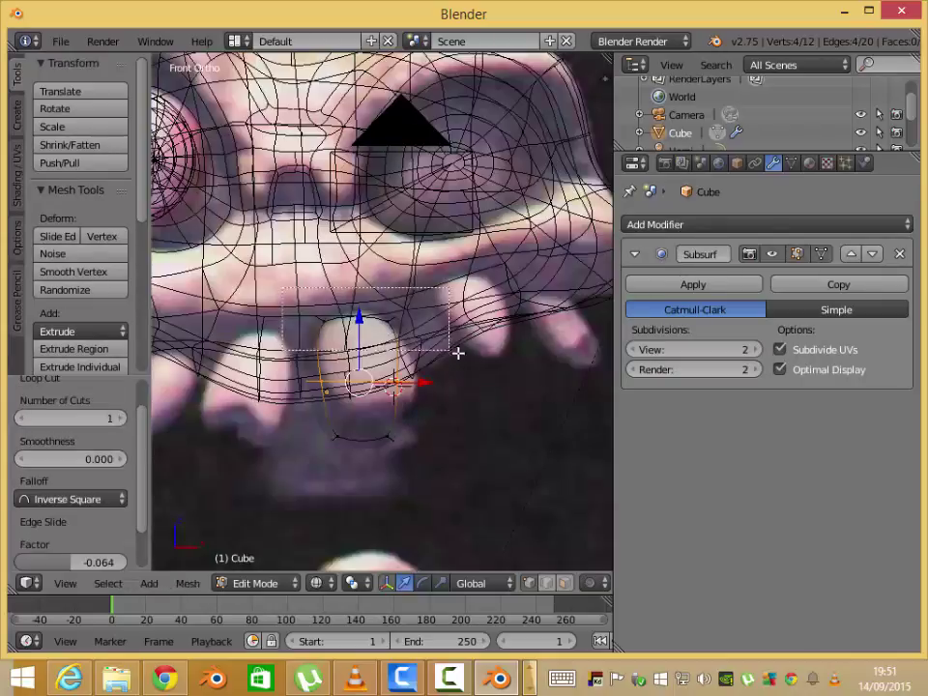
key("a")
left_click(445, 387)
mouse_move(444, 387)
middle_mouse_down()
mouse_move(417, 409)
mouse_move(472, 335)
mouse_move(312, 403)
mouse_move(357, 512)
mouse_move(336, 397)
mouse_move(315, 352)
middle_mouse_up()
key("z")
- Add two centred loop cuts to the tooth
key("ctrl+r")
left_click(324, 393)
right_click(325, 393)
mouse_move(324, 393)
middle_mouse_down()
mouse_move(417, 331)
mouse_move(419, 401)
mouse_move(332, 357)
mouse_move(386, 341)
middle_mouse_up()
key("ctrl+r")
left_click(331, 357)
- Select the new edge loops and scale them to 0.731 to taper the tooth
key("ctrl+Tab")
right_click(387, 424, "shift")
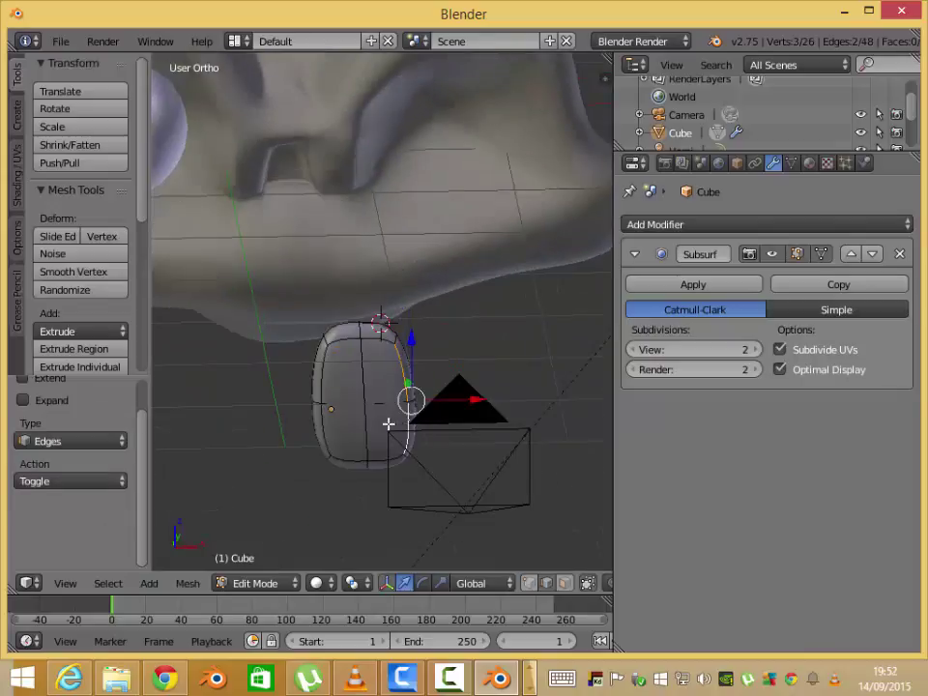
left_click(431, 440)
mouse_move(430, 440)
middle_mouse_down()
mouse_move(275, 443)
mouse_move(338, 392)
middle_mouse_up()
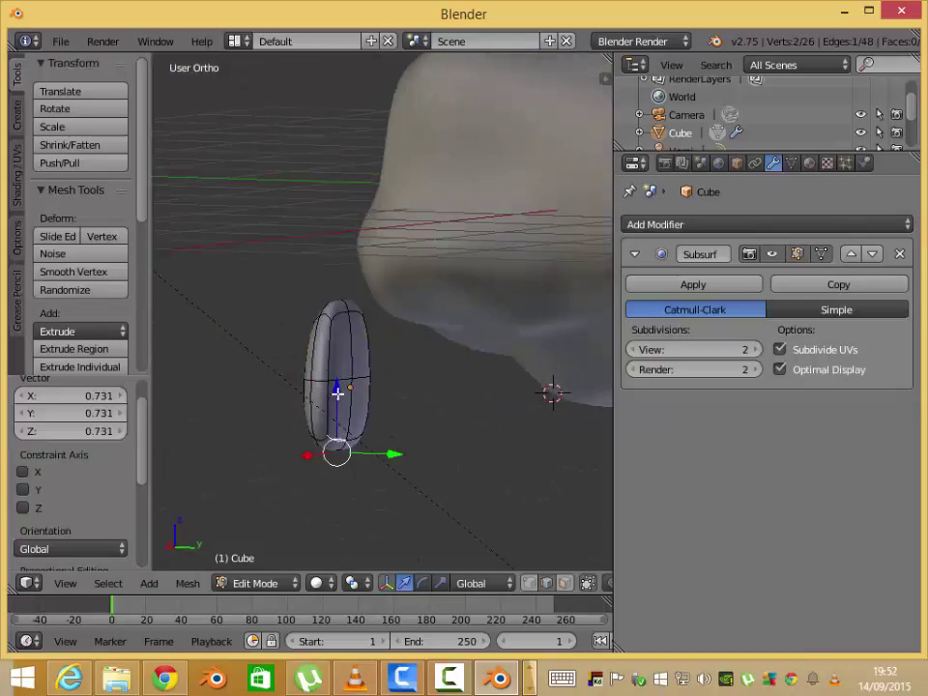
key("KP_1")
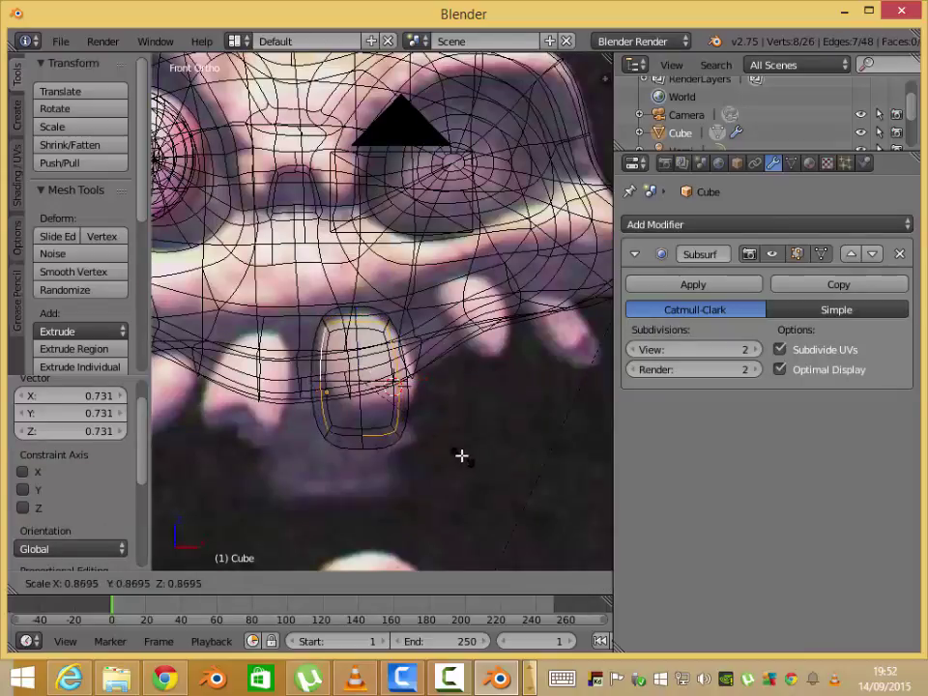
middle_click_drag(435, 448, 373, 466)
- Move a single tooth vertex to round the shape, checking from the front view
key("ctrl+Tab")
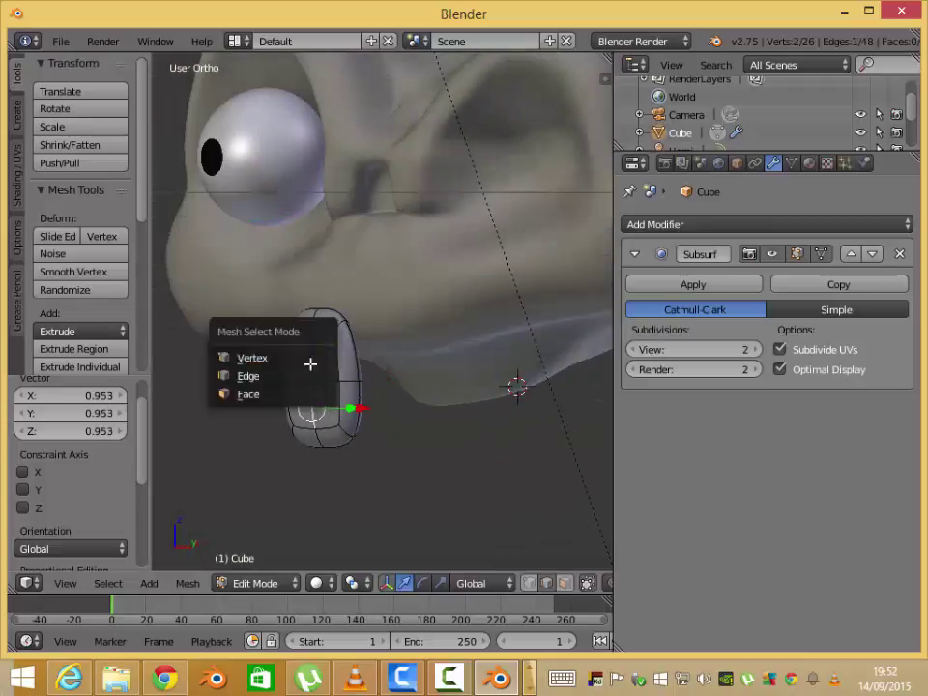
left_click(252, 357)
right_click(304, 270)
key("g")
mouse_move(304, 270)
middle_mouse_down()
mouse_move(336, 377)
mouse_move(359, 385)
middle_mouse_up()
left_click(352, 390)
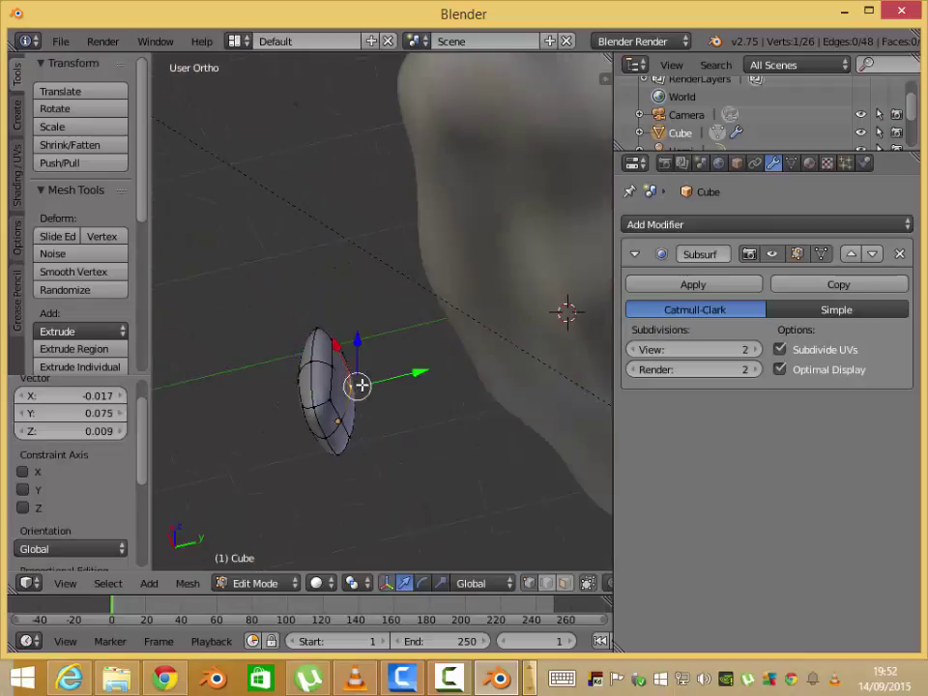
mouse_move(337, 426)
middle_mouse_down()
mouse_move(286, 283)
mouse_move(273, 306)
middle_mouse_up()
key("KP_1")
scroll(406, 379, "up", 1)
- Rotate and move the whole tooth toward its spot under the jaw
key("a")
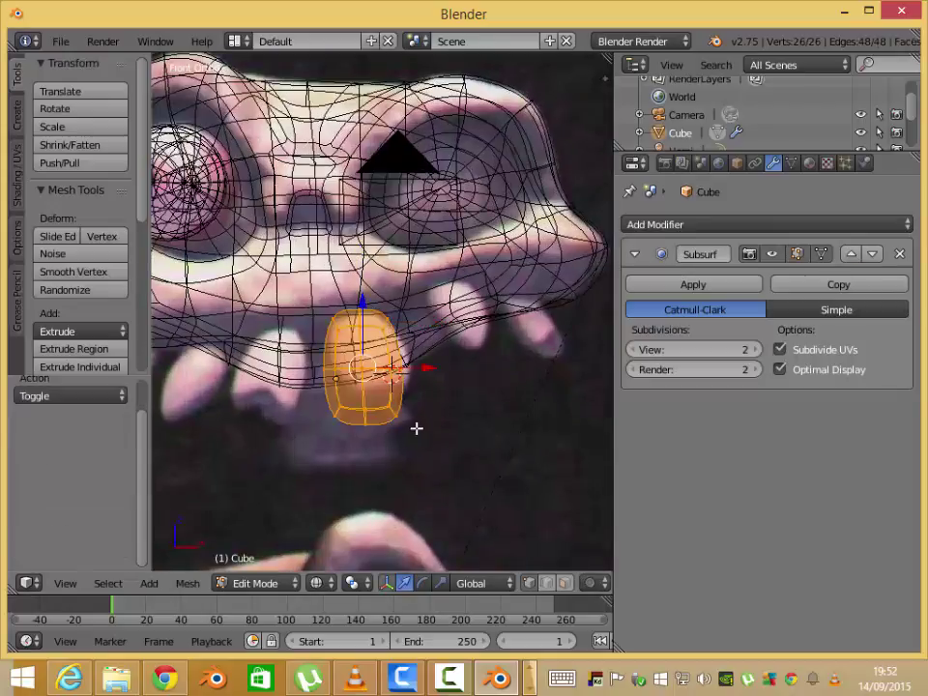
left_click(484, 451)
key("g")
left_click(495, 446)
key("s")
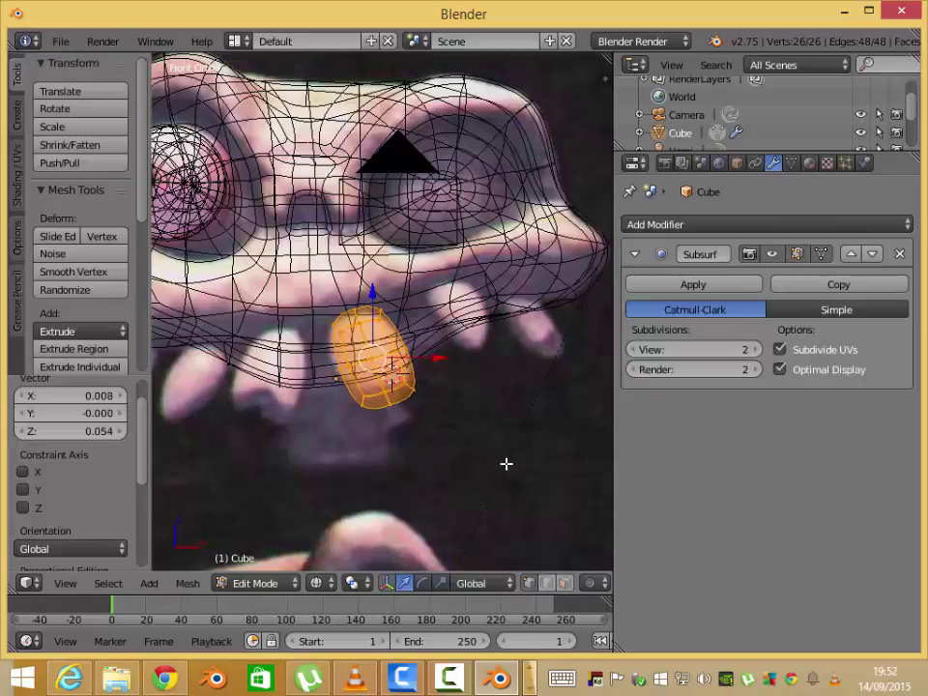
- From the side view, tilt the tooth and move it along Y to the jaw's depth
middle_click_drag(506, 463, 292, 424)
key("KP_3")
left_click(455, 384)
key("g")
key("y")
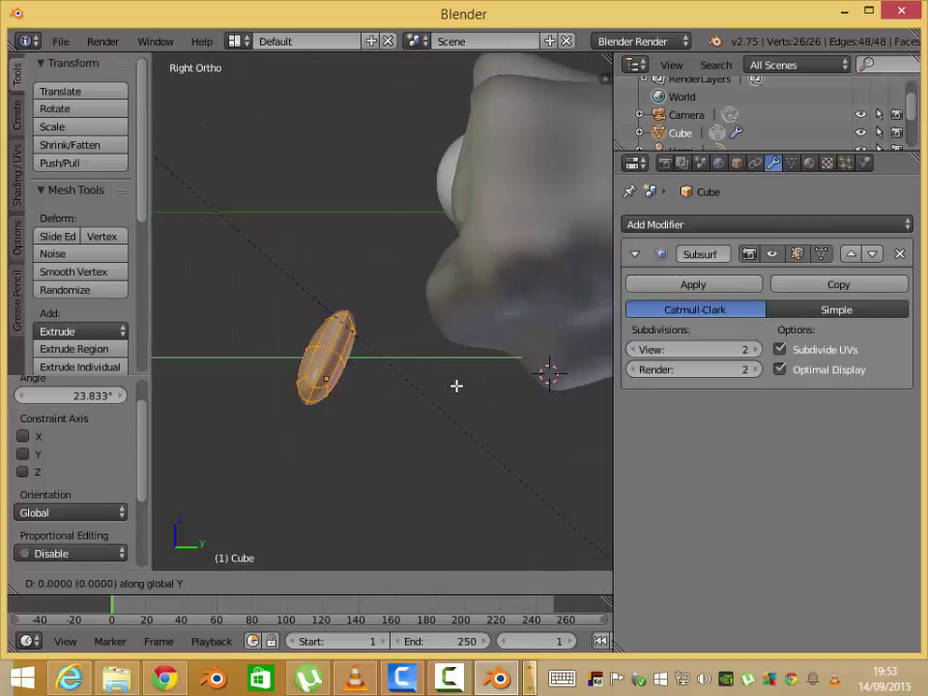
left_click(589, 385)
key("KP_1")
scroll(462, 366, "up", 2)
scroll(462, 366, "down", 2)
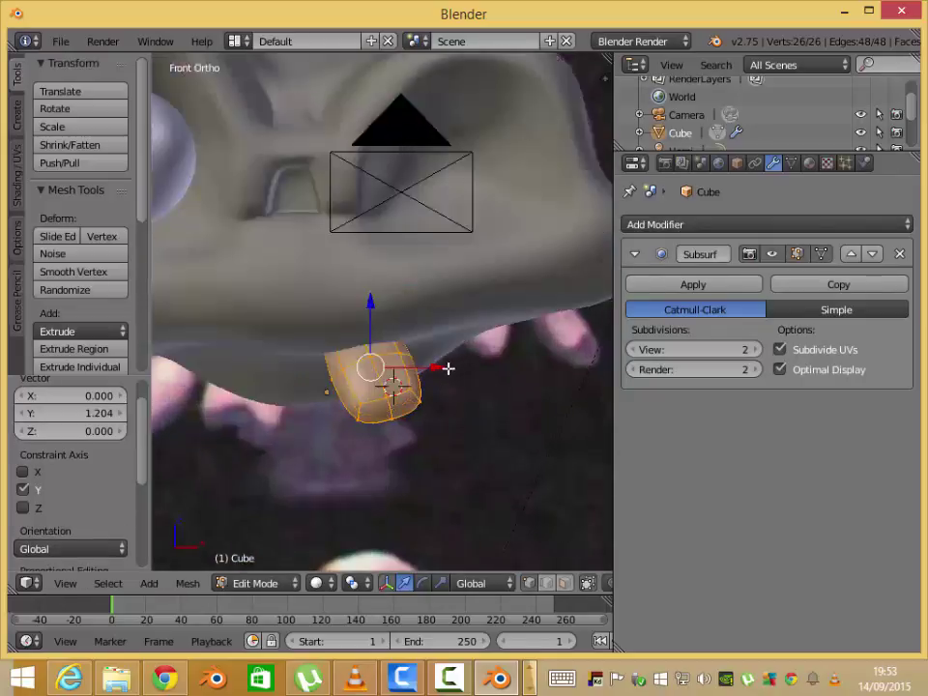
- Confirm the tooth's position and check it in object mode with solid shading
mouse_move(447, 368)
middle_mouse_down()
mouse_move(470, 388)
mouse_move(321, 408)
middle_mouse_up()
left_click(436, 394)
key("Tab")
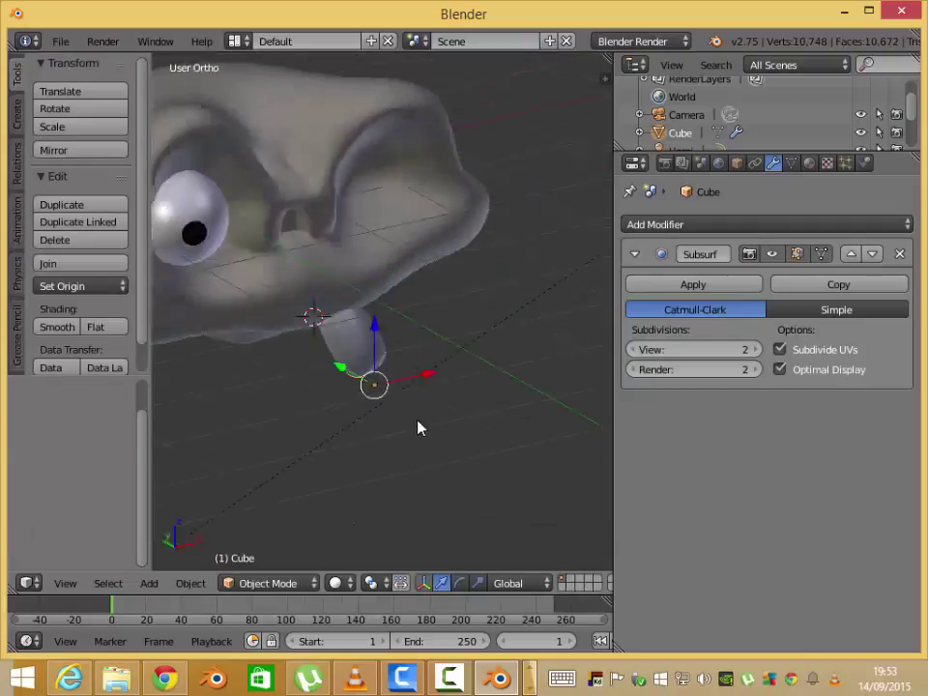
middle_click_drag(418, 426, 310, 352)
key("KP_1")
scroll(410, 399, "up", 2)
key("z")
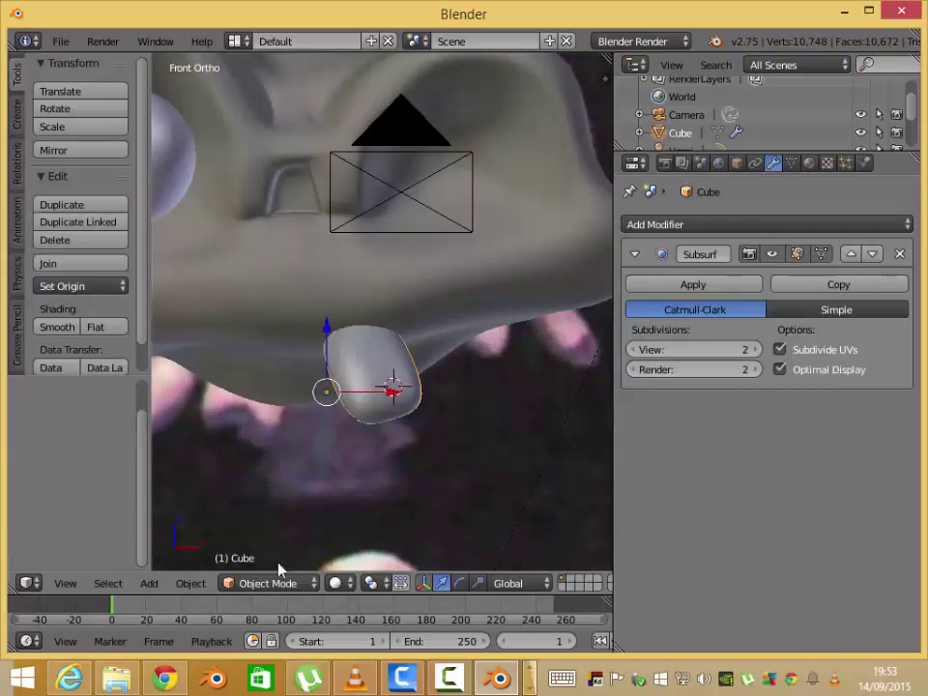
- Adjust a tooth vertex against the reference in front wireframe view
key("Tab")
key("x")
key("Escape")
key("z")
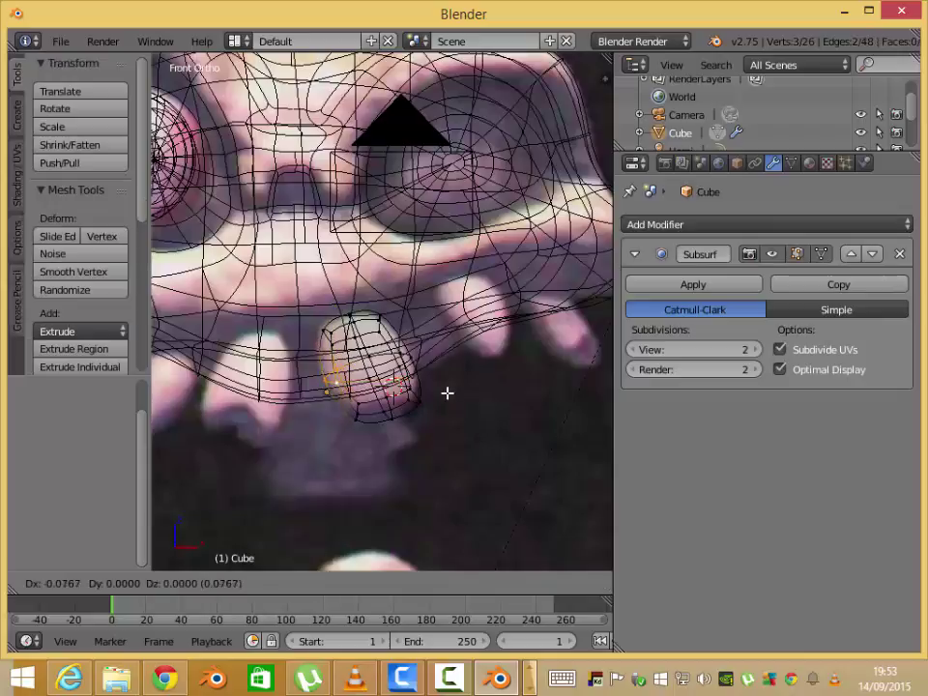
left_click(422, 392)
key("z")
mouse_move(423, 392)
middle_mouse_down()
mouse_move(418, 332)
mouse_move(518, 377)
middle_mouse_up()
key("KP_1")
key("z")
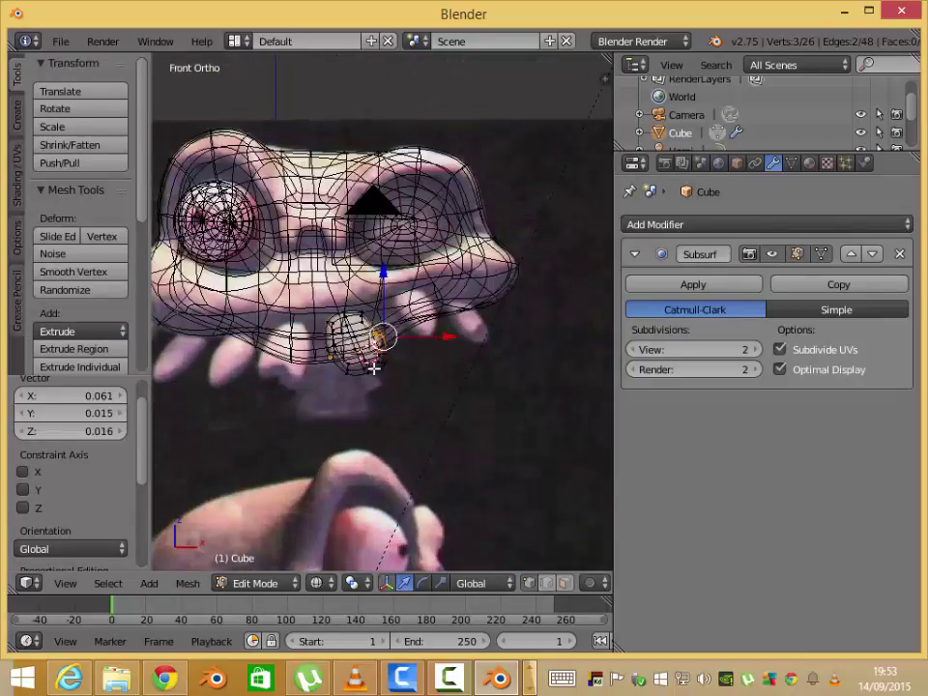
key("ctrl+l")
- Duplicate the tooth to the right and taper the copy's tip smaller
key("shift+d")
left_click(436, 348)
scroll(437, 348, "up", 4)
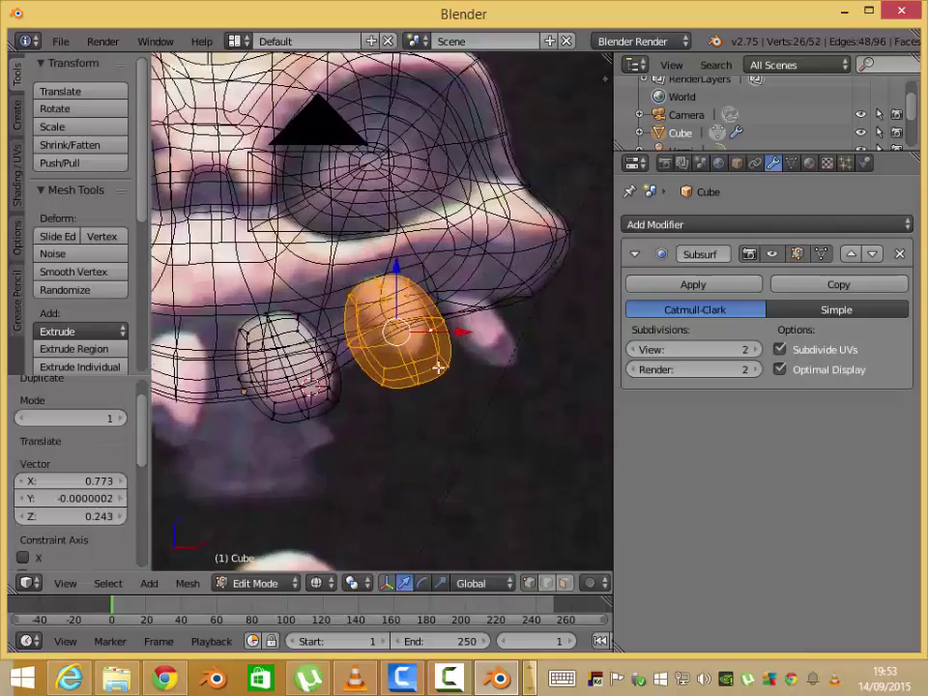
key("a")
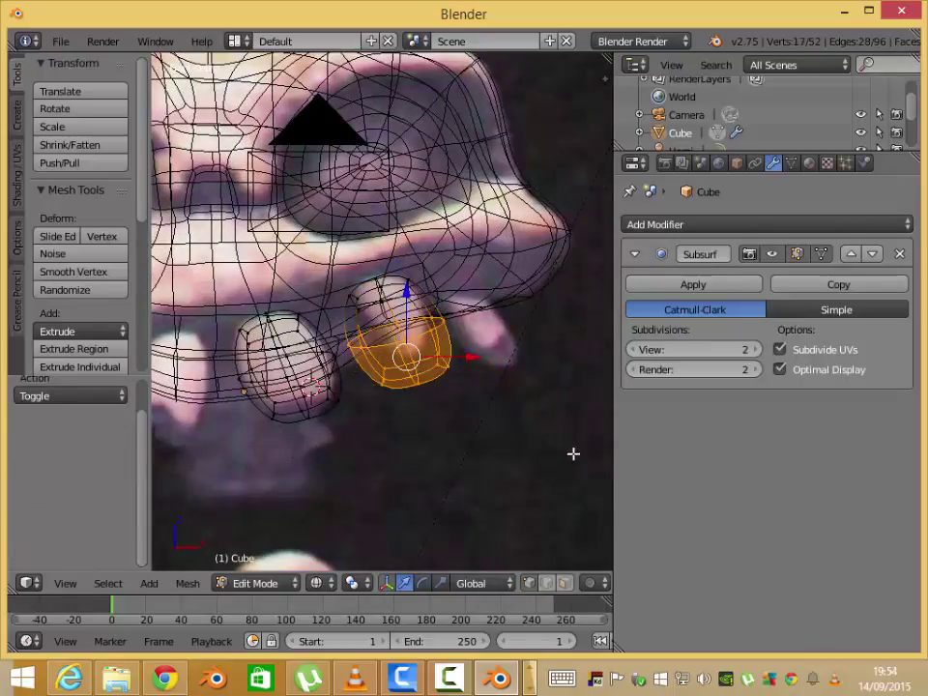
key("s")
left_click(475, 436)
key("a")
key("b")
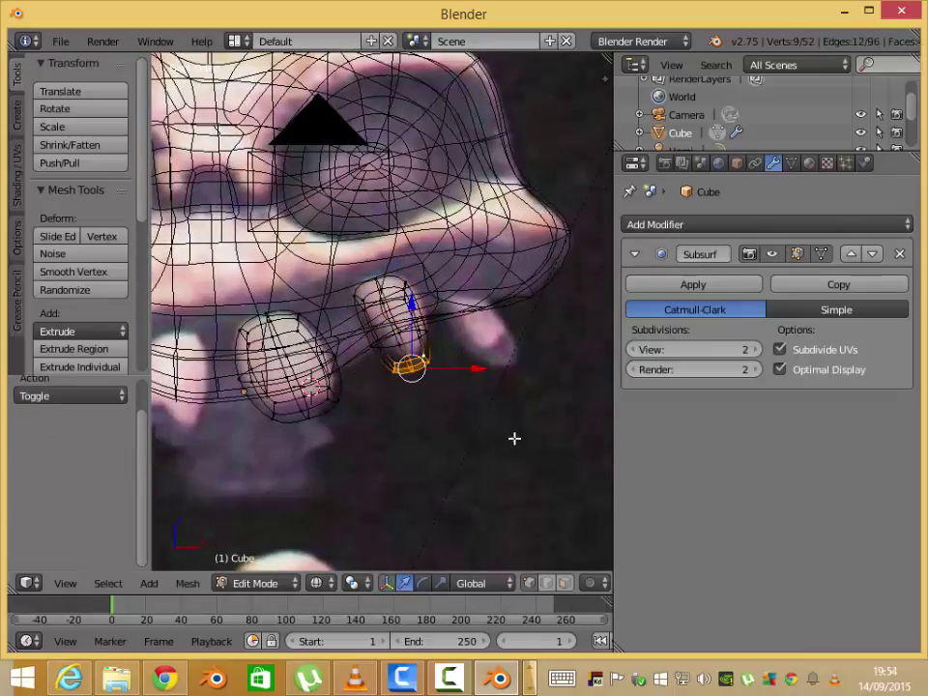
left_click(446, 414)
- Push the smaller copy along Y and position it against the front reference
key("KP_3")
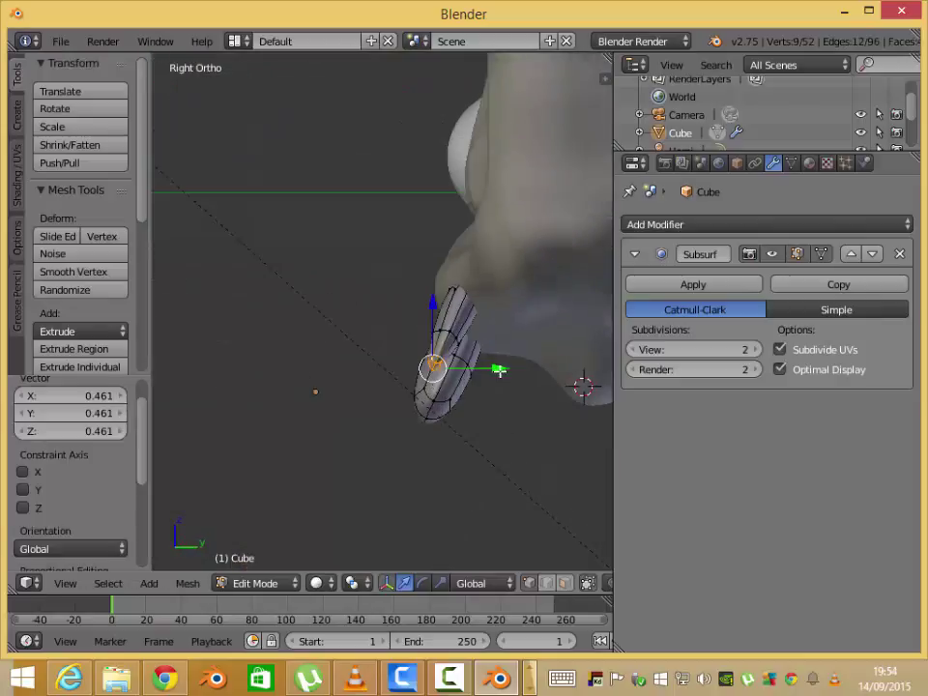
key("l")
left_click(530, 332)
key("KP_1")
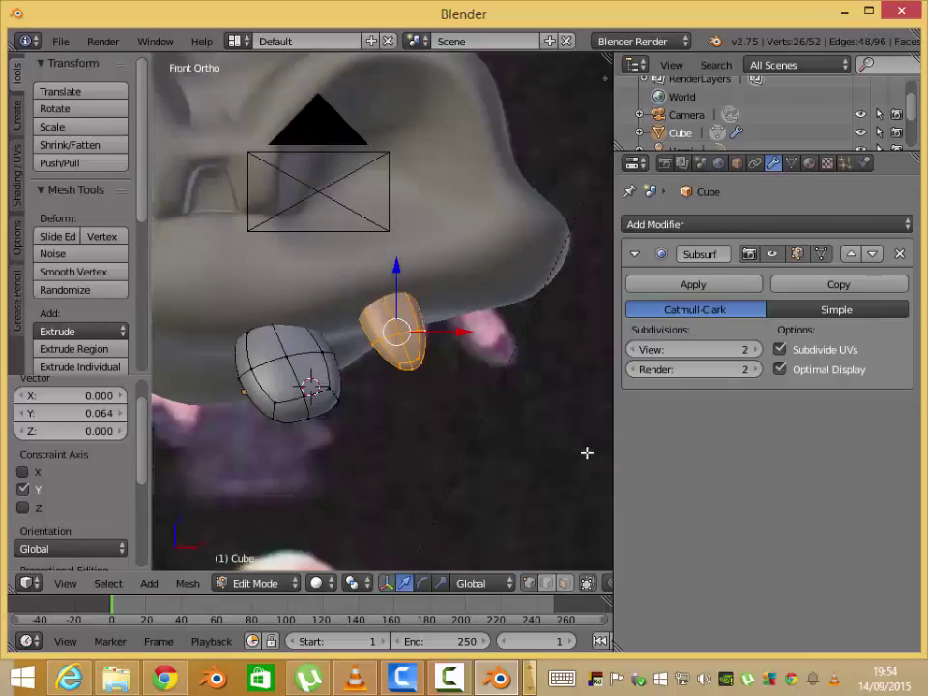
left_click(467, 325)
mouse_move(468, 324)
middle_mouse_down()
mouse_move(497, 425)
mouse_move(450, 421)
middle_mouse_up()
key("KP_1")
scroll(534, 394, "down", 2)
key("z")
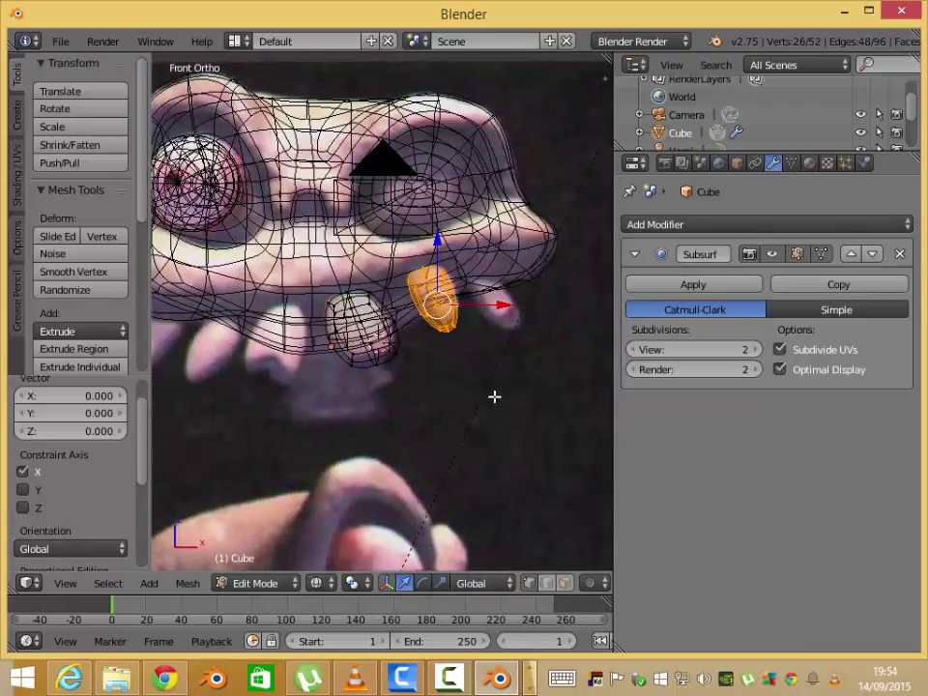
left_click(213, 433)
- Add a third tooth under the jaw's left side, tilted and raised into place
key("r")
left_click(348, 444)
key("g")
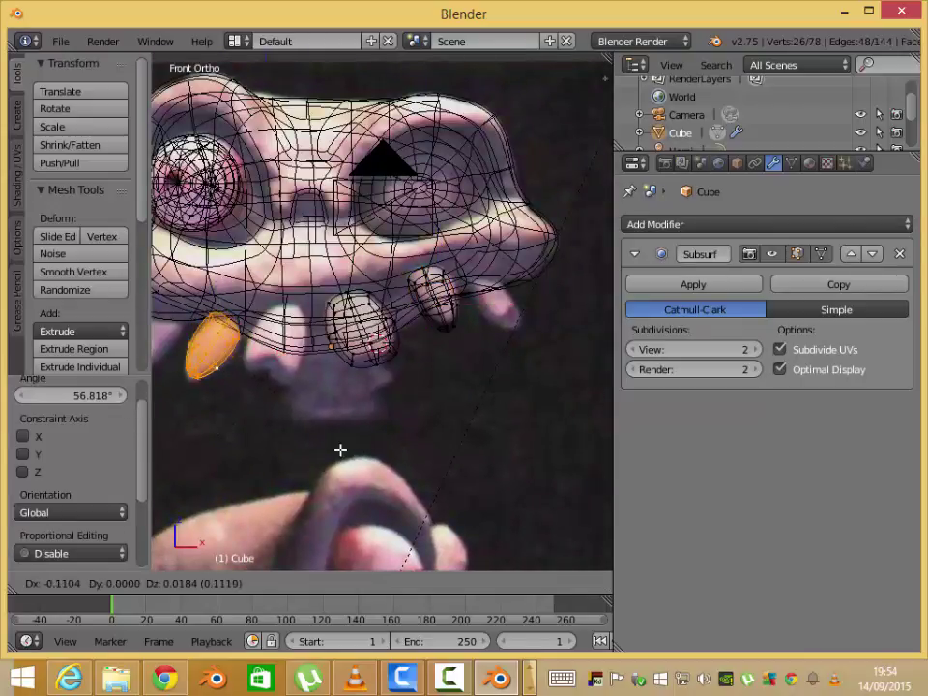
left_click(321, 429)
mouse_move(321, 429)
middle_mouse_down()
mouse_move(475, 407)
mouse_move(394, 385)
mouse_move(294, 274)
mouse_move(301, 307)
mouse_move(516, 309)
middle_mouse_up()
left_click(290, 254)
- Push the first jaw-edge vertices of the head along Y, then check from above
key("Tab")
right_click(310, 241)
key("Tab")
right_click(225, 242)
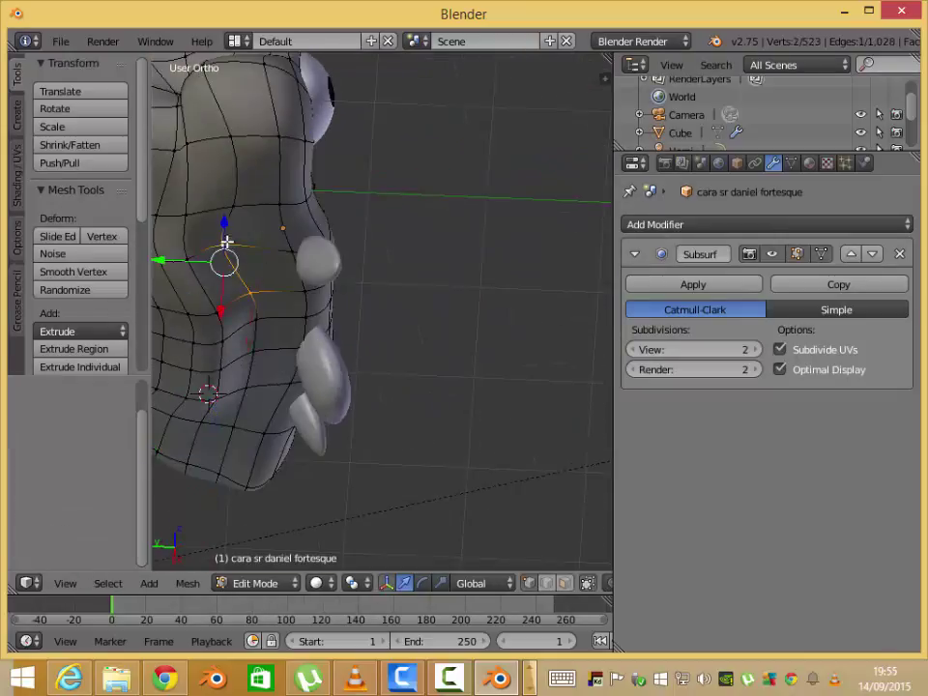
left_click(230, 261)
mouse_move(230, 261)
middle_mouse_down()
mouse_move(203, 377)
mouse_move(230, 352)
middle_mouse_up()
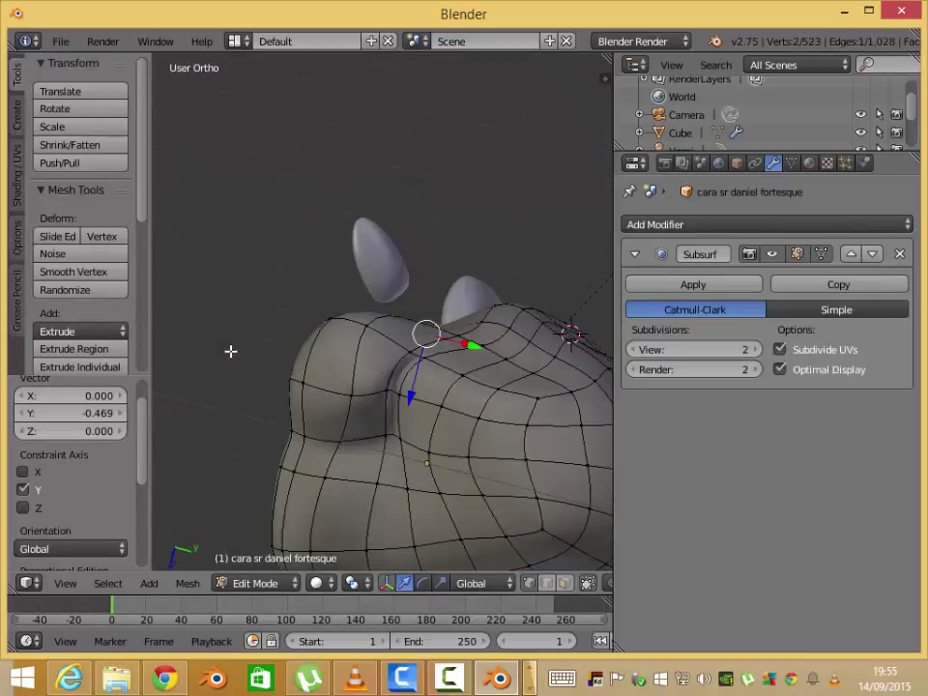
scroll(401, 345, "down", 3)
scroll(401, 345, "up", 5)
middle_click_drag(335, 331, 234, 207)
key("KP_7")
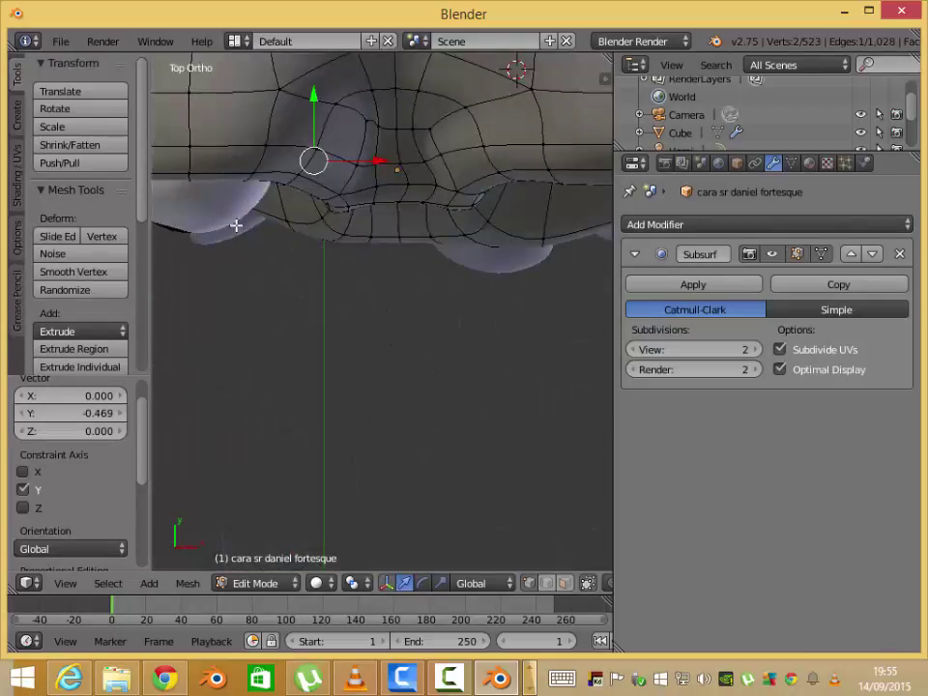
- Adjust a tooth's rotation and position in the teeth object
key("Tab")
right_click(234, 221)
key("Tab")
left_click(332, 389)
mouse_move(332, 388)
middle_mouse_down()
mouse_move(441, 192)
mouse_move(466, 282)
mouse_move(228, 336)
middle_mouse_up()
key("KP_1")
key("g")
left_click(352, 348)
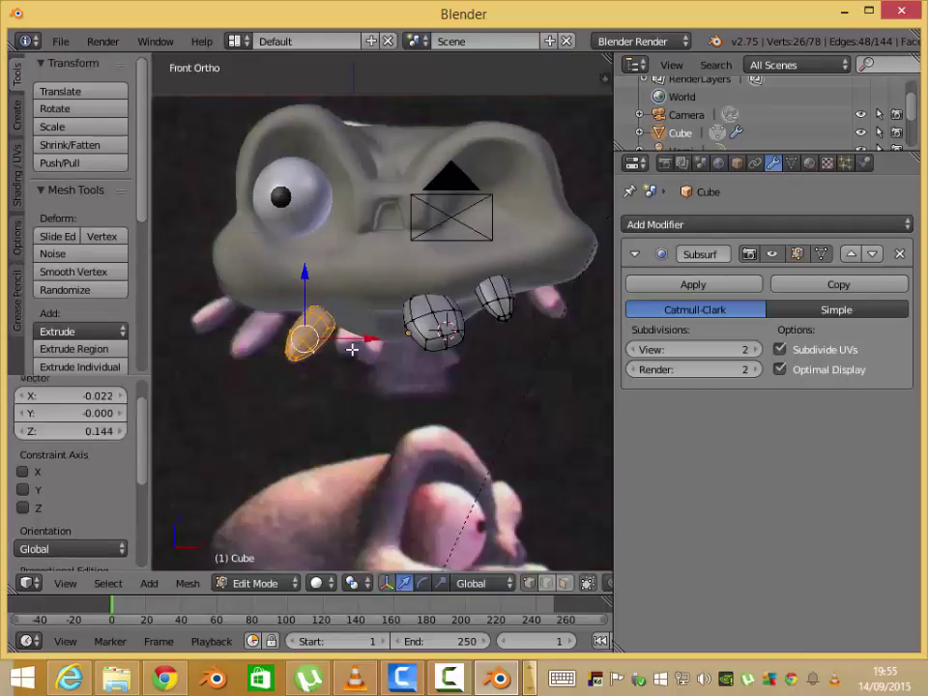
key("Tab")
mouse_move(352, 348)
middle_mouse_down()
mouse_move(207, 325)
mouse_move(286, 292)
mouse_move(600, 346)
mouse_move(288, 356)
mouse_move(424, 304)
mouse_move(310, 348)
mouse_move(254, 332)
mouse_move(358, 336)
middle_mouse_up()
- Pull the head's jaw edge over the teeth with several smooth proportional moves
right_click(286, 291)
key("Tab")
left_click(290, 332)
left_click(292, 387)
key("g")
left_click(316, 324)
key("g")
left_click(363, 319)
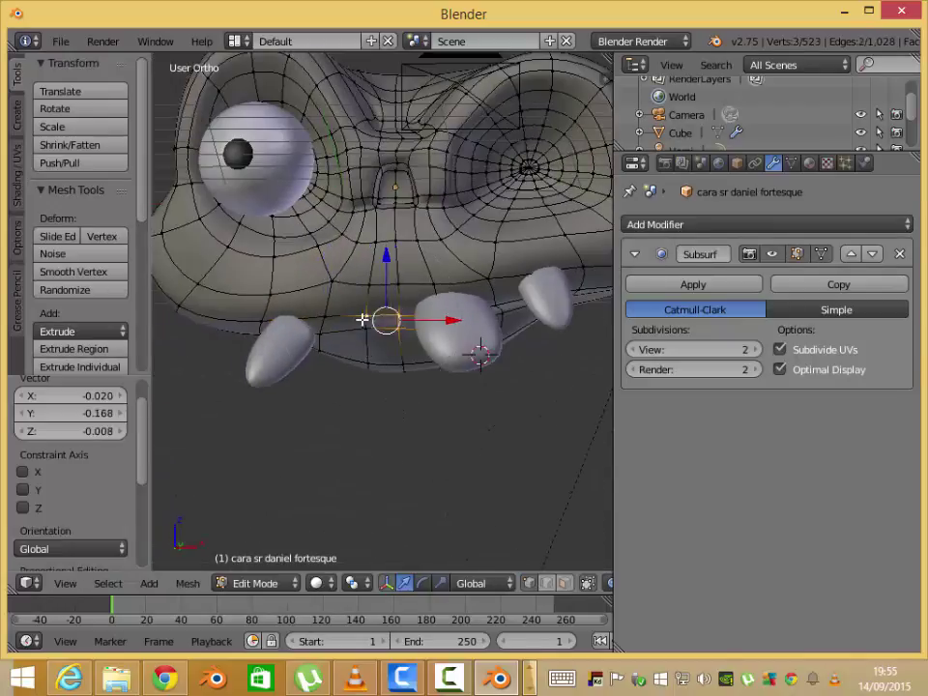
key("g")
left_click(356, 348)
key("g")
left_click(386, 317)
- Refine individual jaw vertices from the front, previewing the head between moves
key("Tab")
mouse_move(464, 379)
middle_mouse_down()
mouse_move(255, 315)
mouse_move(405, 483)
mouse_move(377, 487)
middle_mouse_up()
key("Tab")
key("KP_1")
key("g")
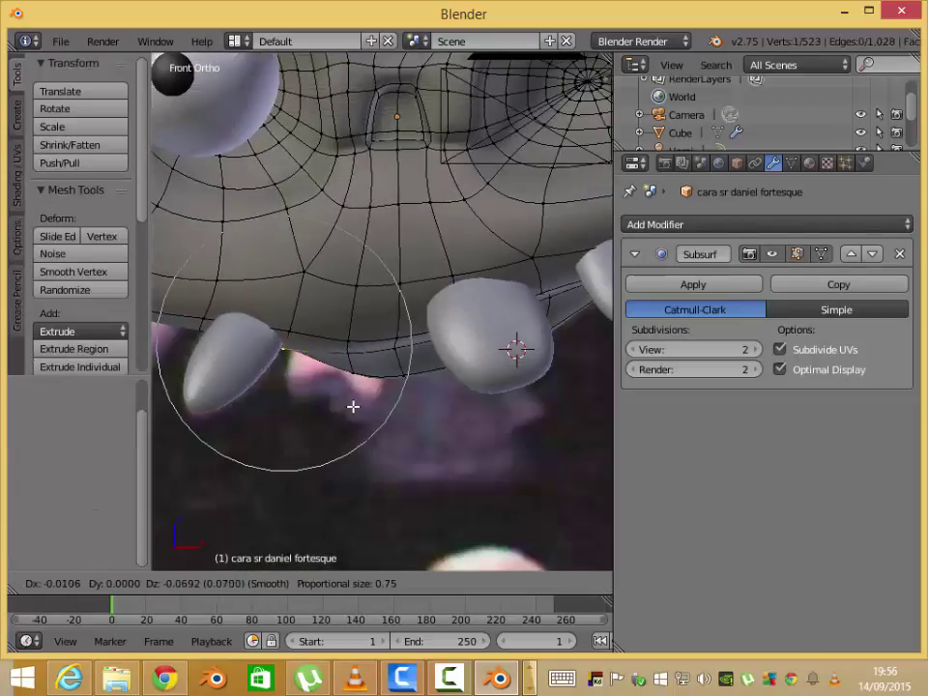
left_click(316, 376)
key("Tab")
scroll(316, 376, "down", 2)
key("Tab")
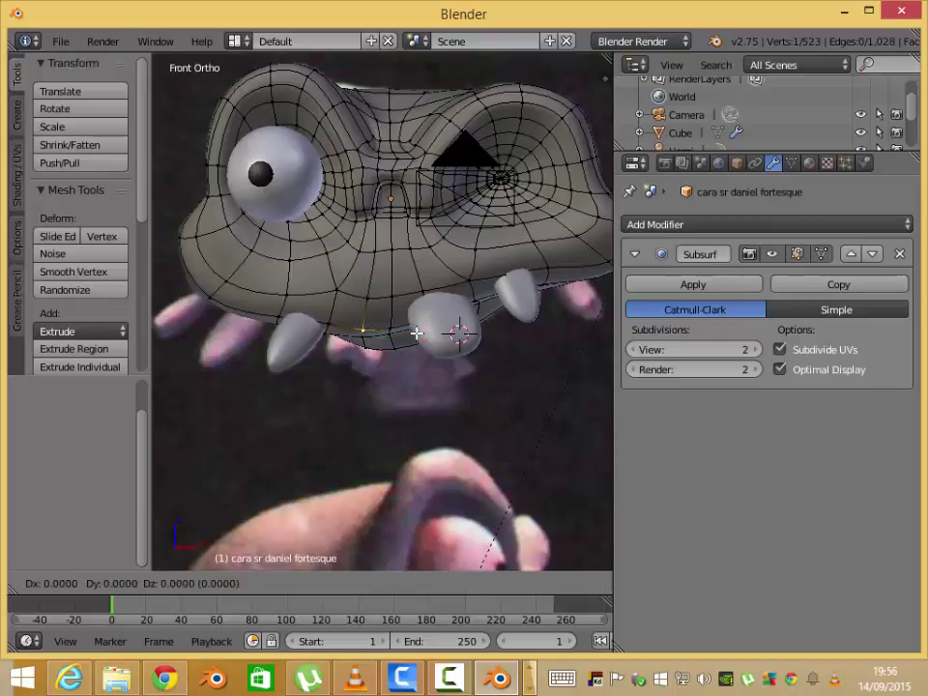
left_click(387, 318)
- Duplicate the left tooth and place the copy further left
key("Tab")
right_click(288, 338)
key("Tab")
key("l")
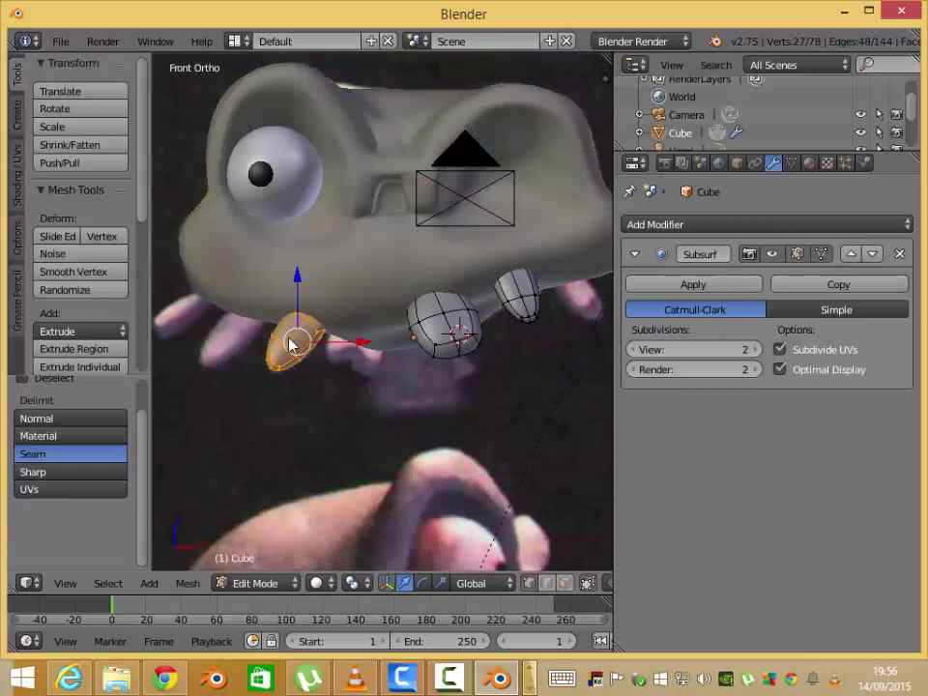
left_click(223, 340)
- Scale the new tooth up to 1.351 and taper its tip against the wireframe reference
left_click(253, 315)
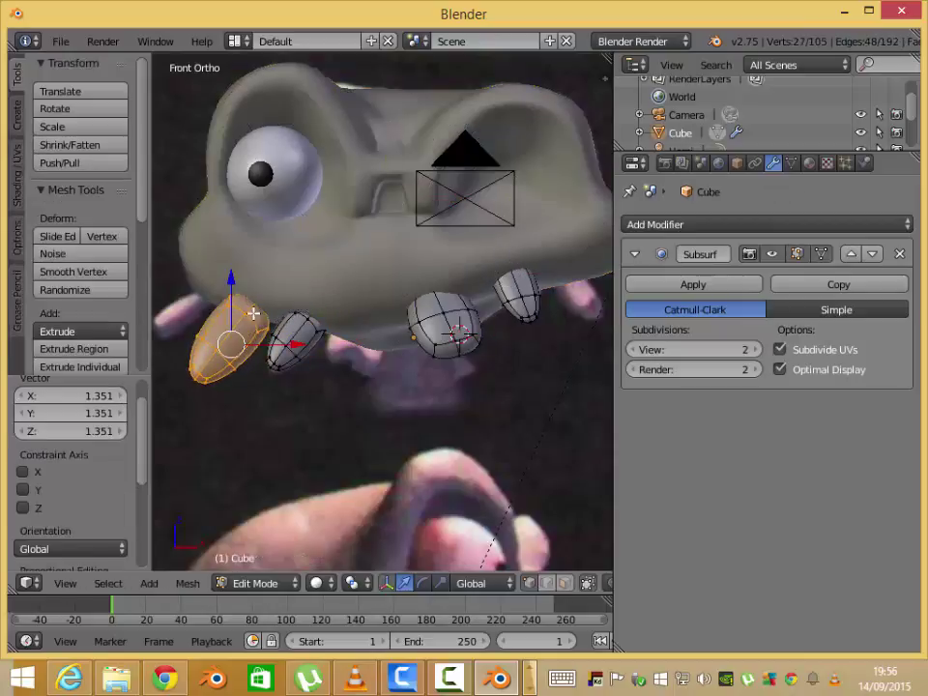
right_click(259, 315)
key("z")
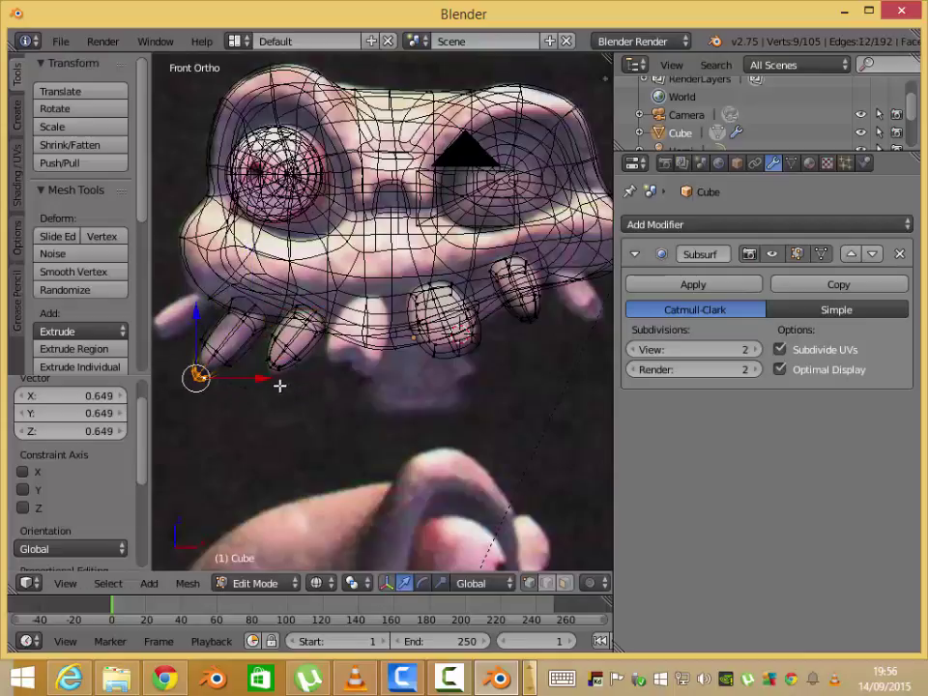
key("l")
left_click_drag(237, 337, 279, 373)
key("z")
mouse_move(280, 373)
middle_mouse_down()
mouse_move(449, 367)
mouse_move(464, 451)
middle_mouse_up()
key("KP_1")
- Rotate the new tooth, checking its angle from below and the front
key("r")
left_click(345, 447)
middle_click_drag(345, 447, 315, 363)
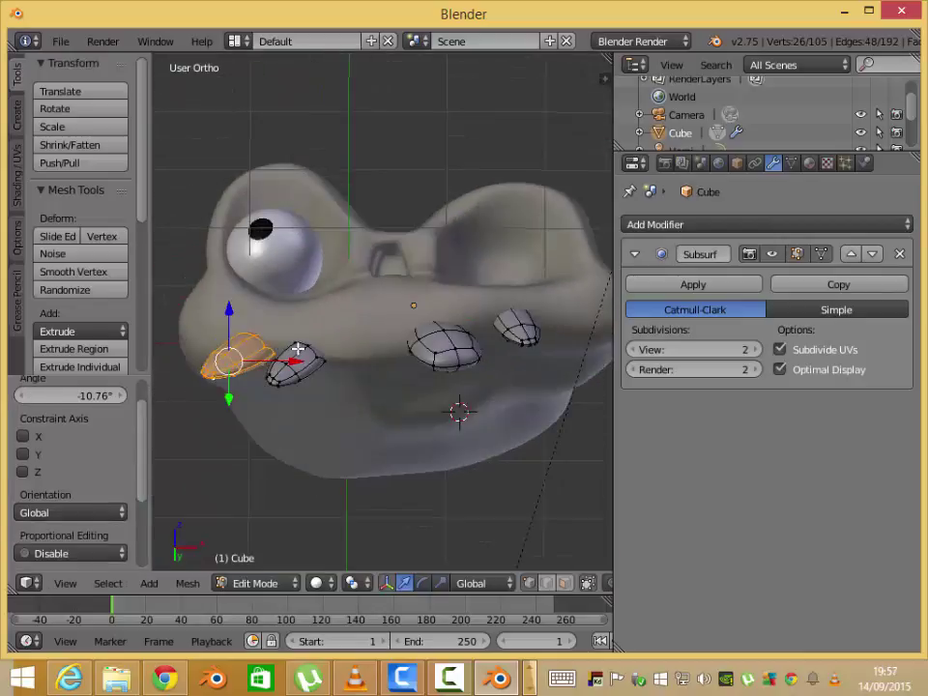
key("ctrl+KP_7")
mouse_move(331, 445)
middle_mouse_down()
mouse_move(228, 446)
mouse_move(415, 400)
mouse_move(206, 394)
middle_mouse_up()
key("Tab")
key("KP_1")
key("Tab")
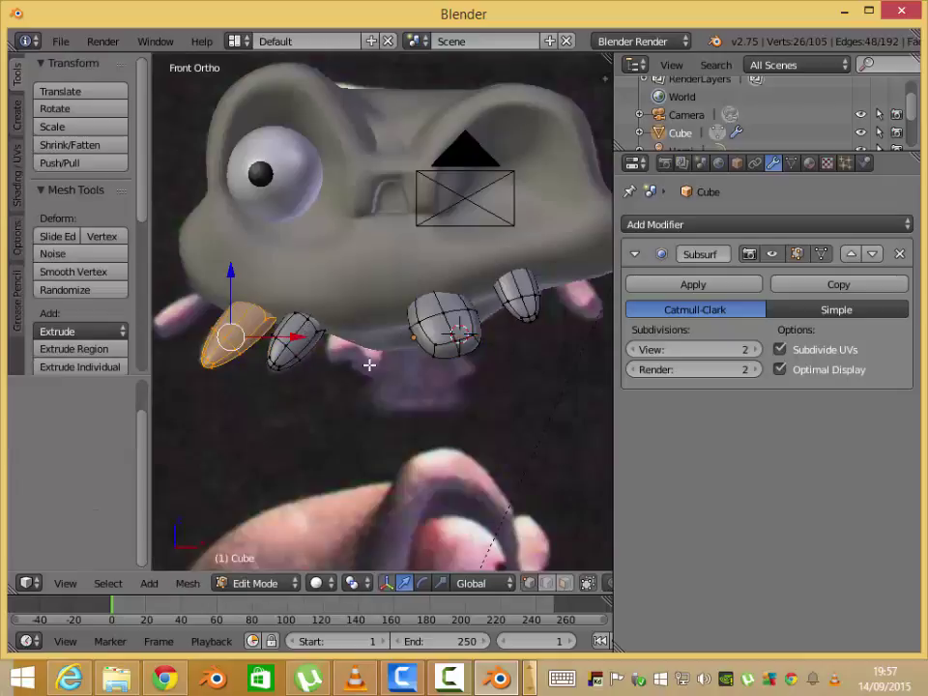
left_click(373, 363)
- Duplicate the middle tooth, place the copy to its left and tilt it
key("Tab")
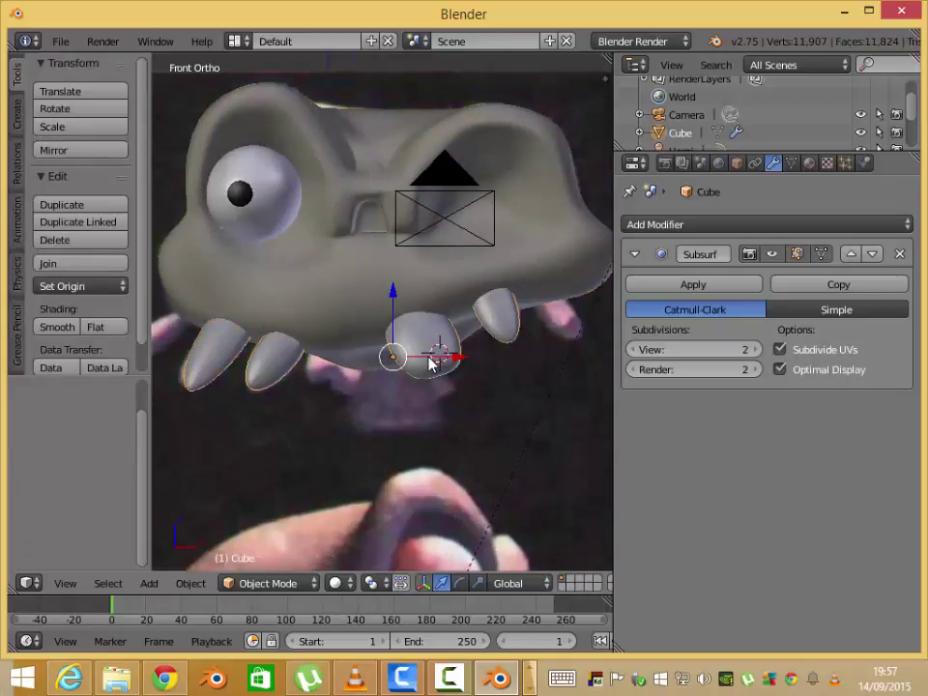
key("Tab")
key("l")
key("shift+d")
right_click(432, 363)
key("ctrl+z")
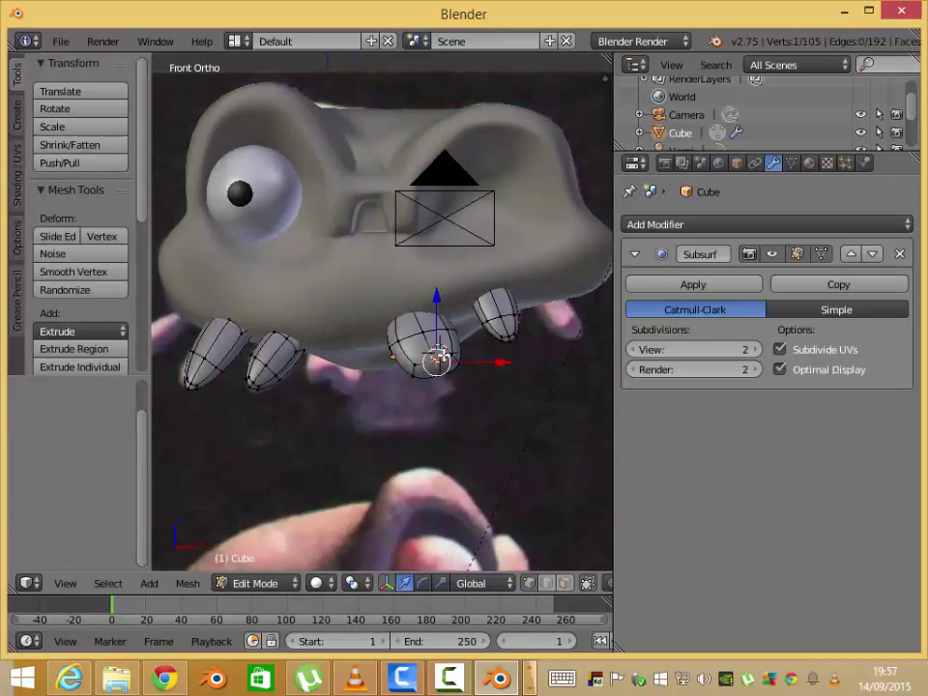
key("l")
key("shift+d")
left_click(353, 365)
key("r")
left_click(448, 390)
- Rotate the copied tooth again and inspect the row of teeth from the side
middle_click_drag(447, 390, 431, 455)
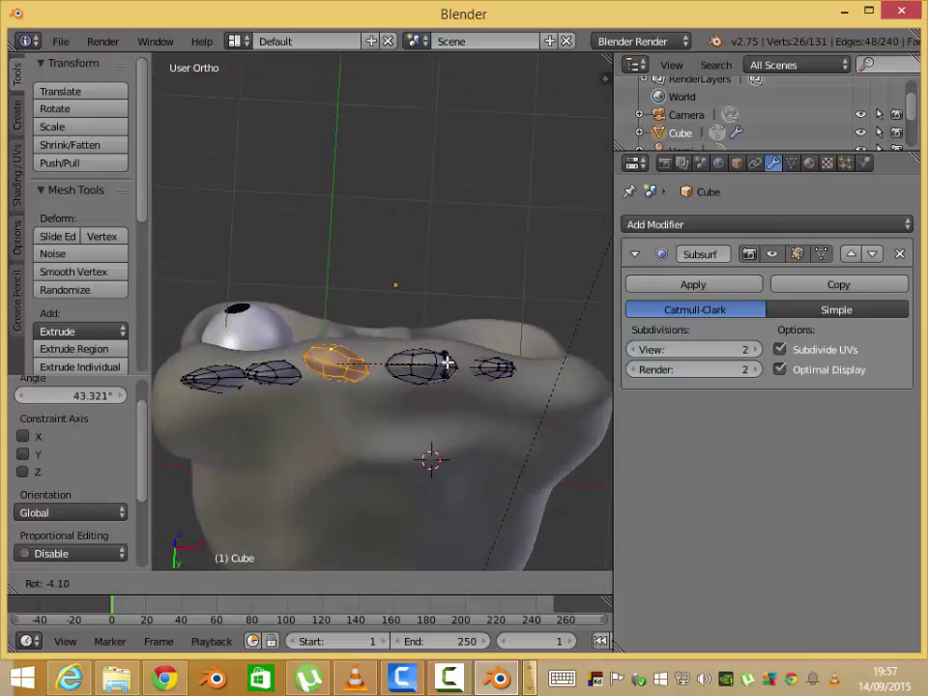
key("r")
left_click(329, 458)
mouse_move(329, 457)
middle_mouse_down()
mouse_move(422, 477)
mouse_move(464, 387)
middle_mouse_up()
left_click_drag(478, 317, 488, 317)
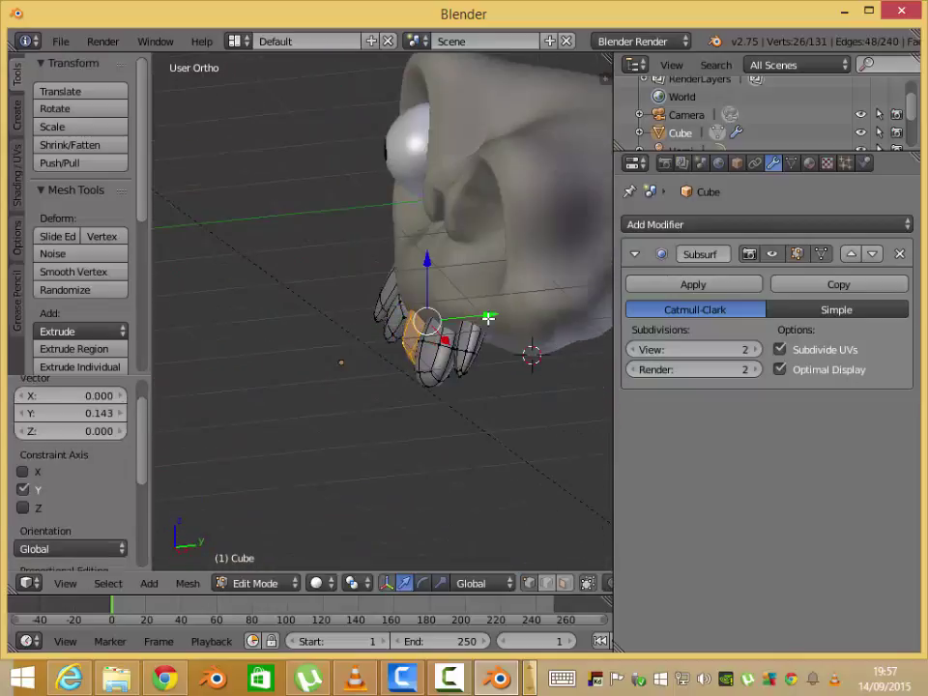
mouse_move(486, 324)
middle_mouse_down()
mouse_move(554, 325)
mouse_move(350, 498)
middle_mouse_up()
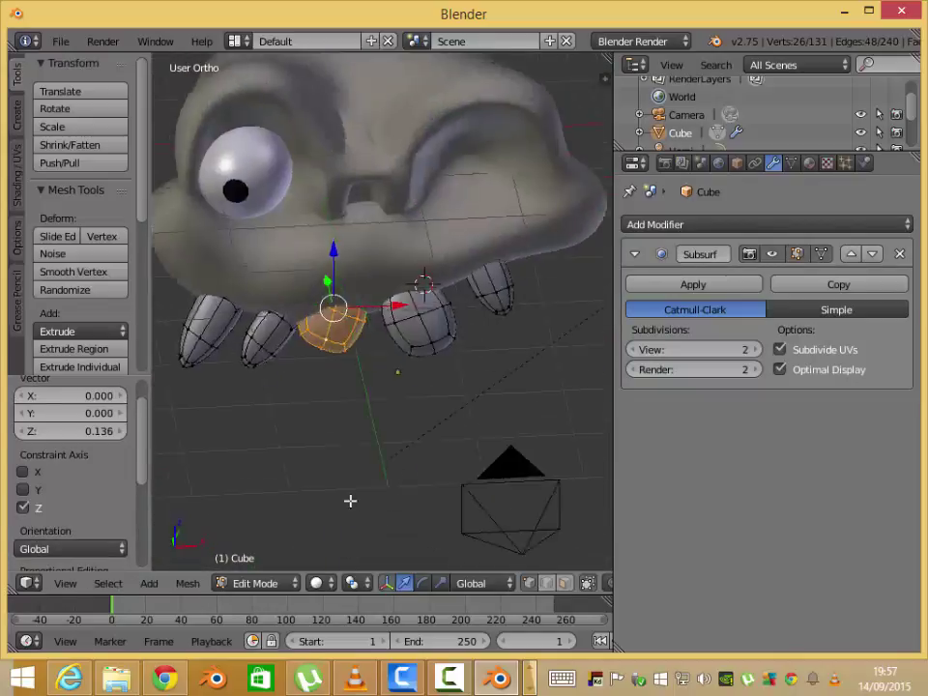
key("KP_1")
- Lower and tilt the copied tooth against the wireframe reference
key("z")
key("z")
mouse_move(346, 419)
middle_mouse_down()
mouse_move(455, 354)
mouse_move(508, 417)
middle_mouse_up()
key("Tab")
key("KP_1")
key("Tab")
key("g")
key("z")
key("r")
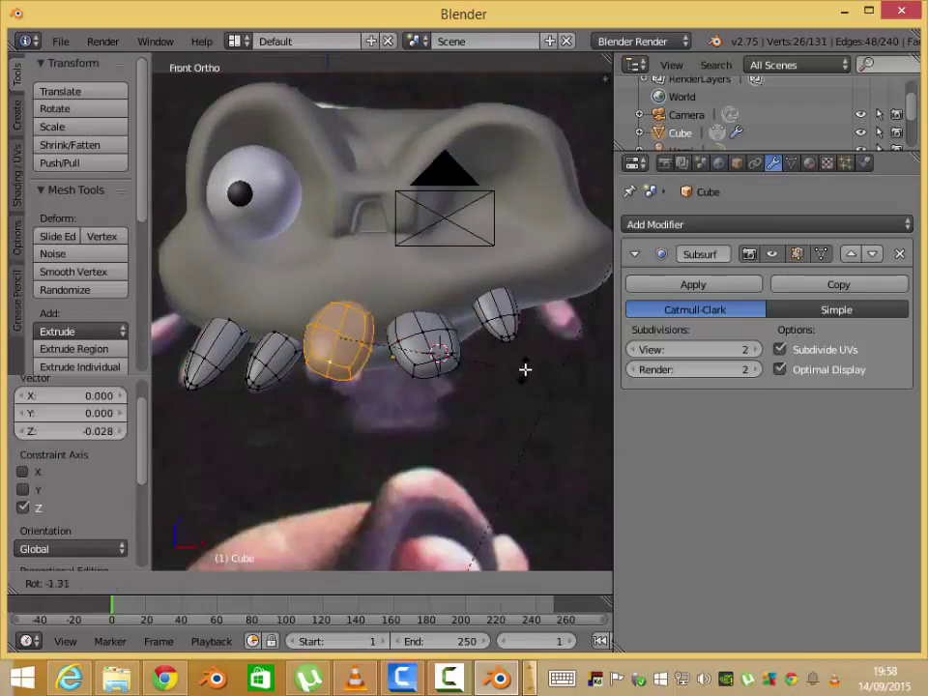
left_click(525, 369)
- Extrude the tooth's bottom vertex downward into a pointed tip
mouse_move(524, 370)
middle_mouse_down()
mouse_move(315, 382)
mouse_move(393, 387)
middle_mouse_up()
scroll(394, 387, "up", 3)
right_click(320, 393)
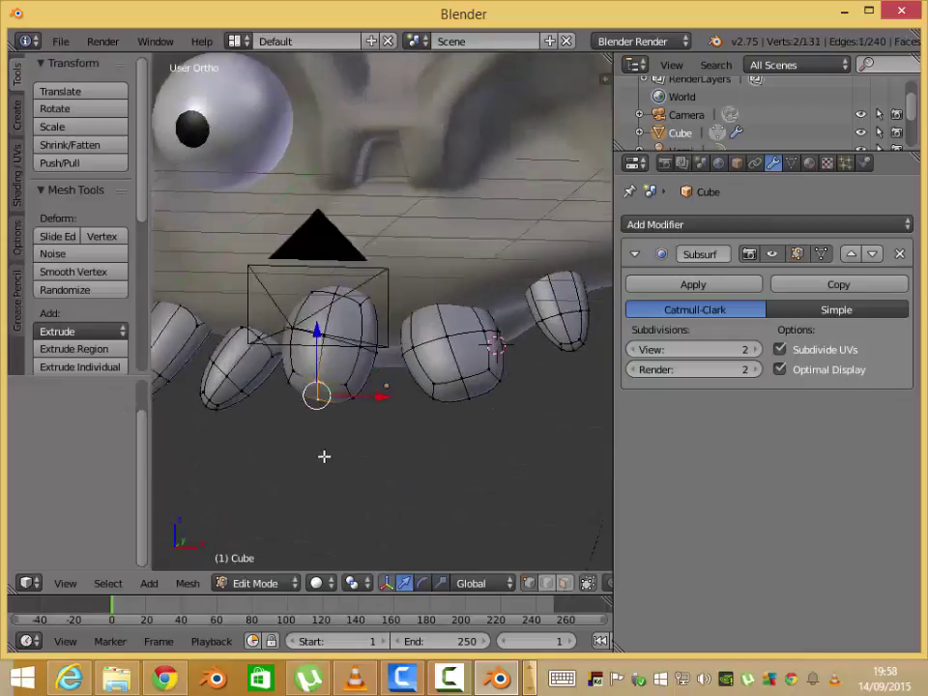
key("KP_1")
key("e")
left_click(348, 458)
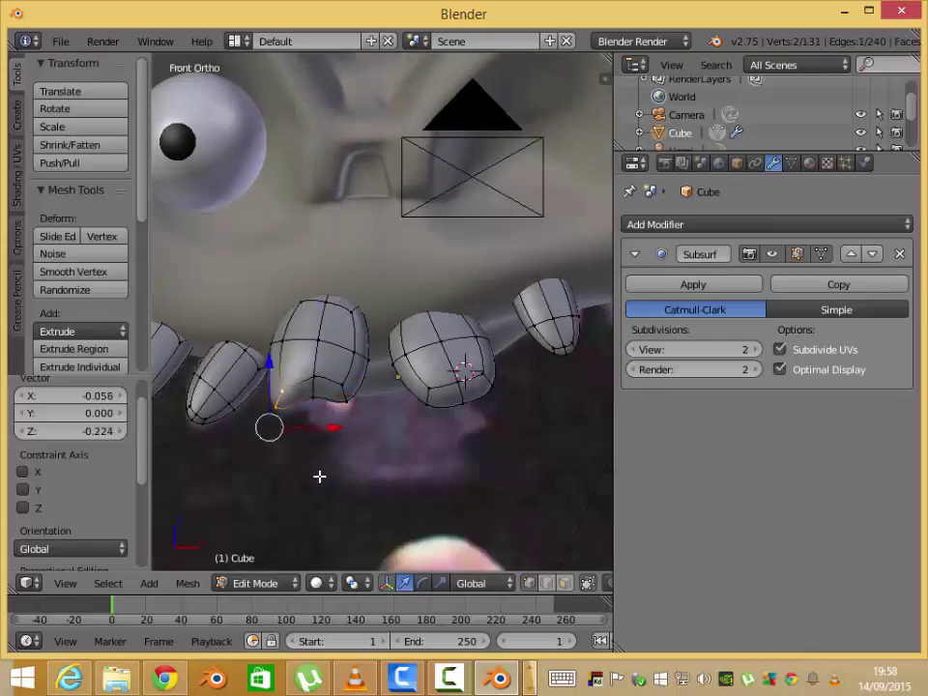
- Duplicate the pointed tooth and place the copy up-left of the row
key("Tab")
mouse_move(386, 484)
middle_mouse_down()
mouse_move(337, 405)
mouse_move(436, 417)
mouse_move(518, 445)
mouse_move(355, 352)
mouse_move(348, 436)
middle_mouse_up()
key("Tab")
key("KP_1")
middle_click_drag(454, 389, 354, 387, "shift")
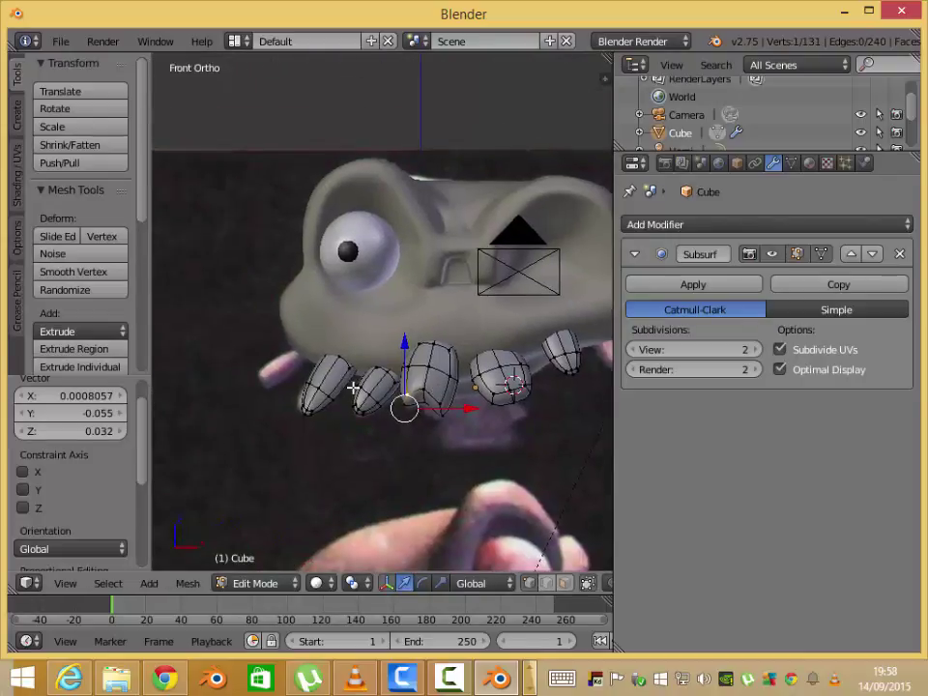
key("ctrl+l")
key("shift+d")
left_click(334, 380)
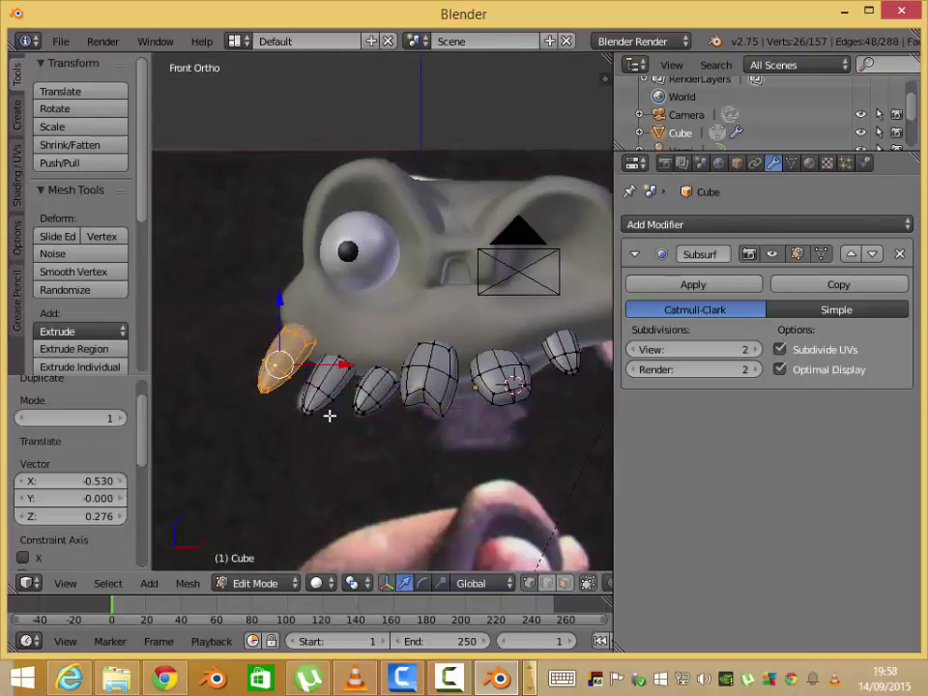
- Rotate the new copy into an angle, checking it from side, front and above
key("ctrl+KP_3")
left_click(435, 454)
key("KP_1")
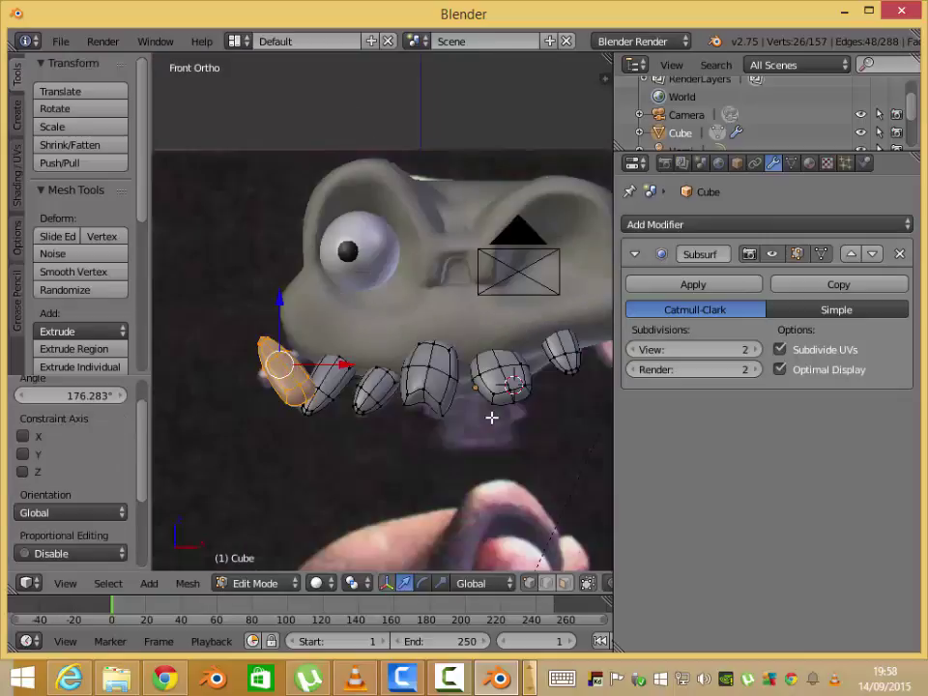
left_click(406, 507)
middle_click_drag(406, 506, 321, 325)
middle_click_drag(301, 375, 429, 551)
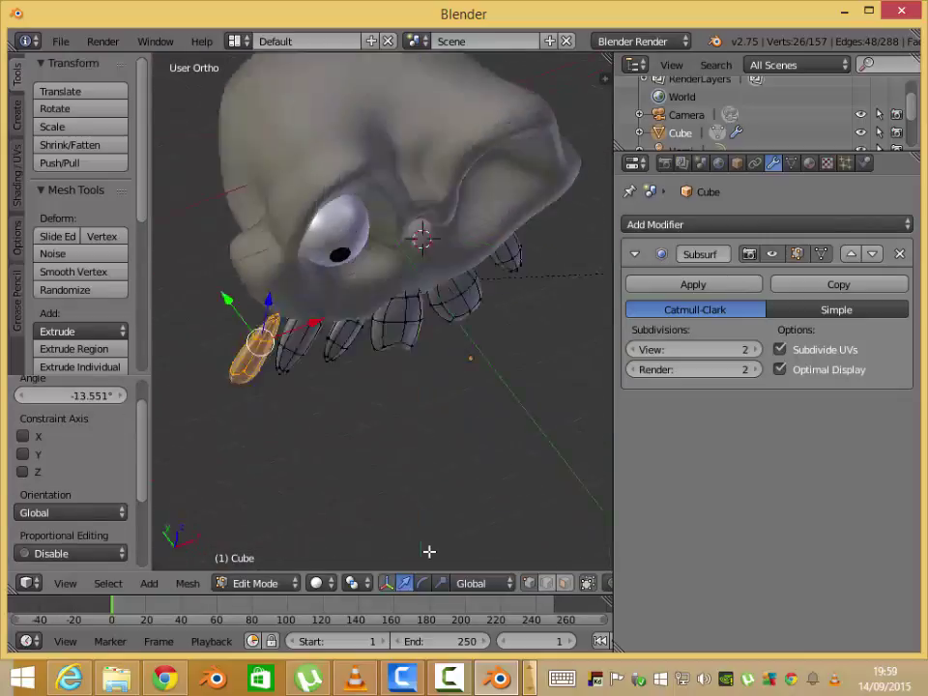
key("KP_7")
key("r")
left_click(253, 387)
middle_click_drag(253, 387, 240, 304)
- Refine the copy's rotation and position using side and front views
key("KP_1")
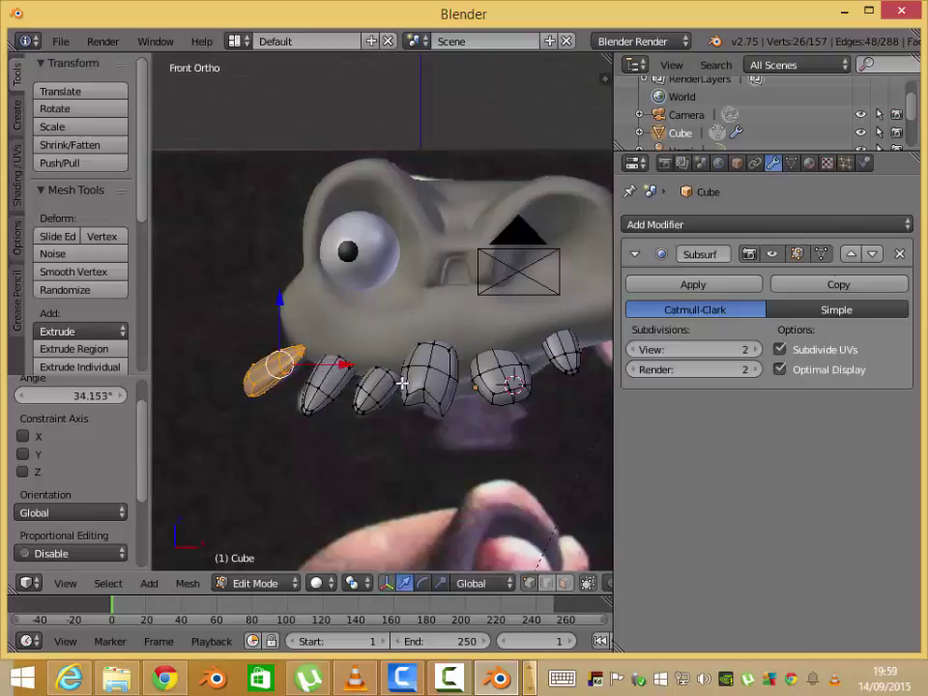
middle_click_drag(401, 383, 486, 359)
key("ctrl+KP_3")
left_click(367, 401)
middle_click_drag(367, 401, 301, 404)
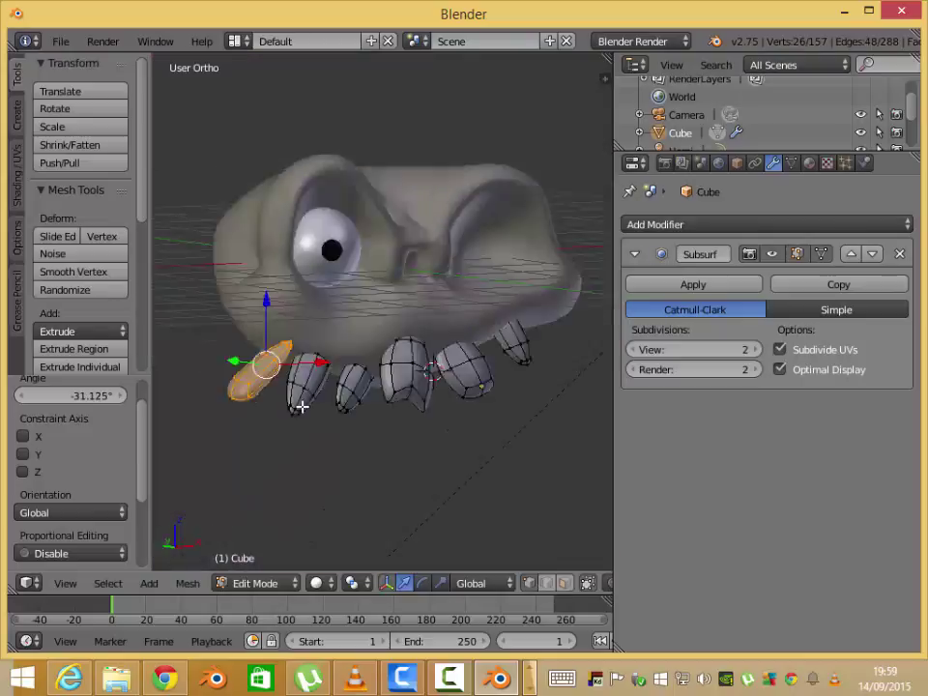
key("KP_1")
left_click(387, 346)
mouse_move(387, 347)
middle_mouse_down()
mouse_move(447, 466)
mouse_move(385, 344)
middle_mouse_up()
- Tilt the copy once more and move it back toward the jaw at the row's left end
key("r")
left_click(470, 449)
key("KP_1")
key("ctrl+KP_3")
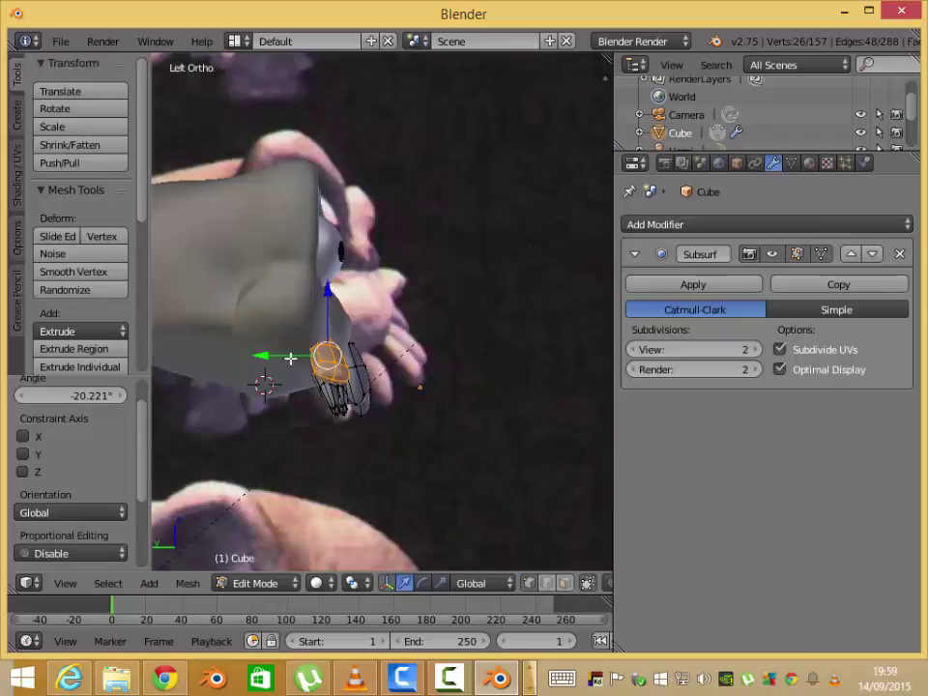
key("g")
left_click(368, 387)
key("Tab")
middle_click_drag(367, 386, 351, 388)
key("KP_1")
- Duplicate a tooth and slide the copy along X to the right end of the row
scroll(396, 405, "up", 4)
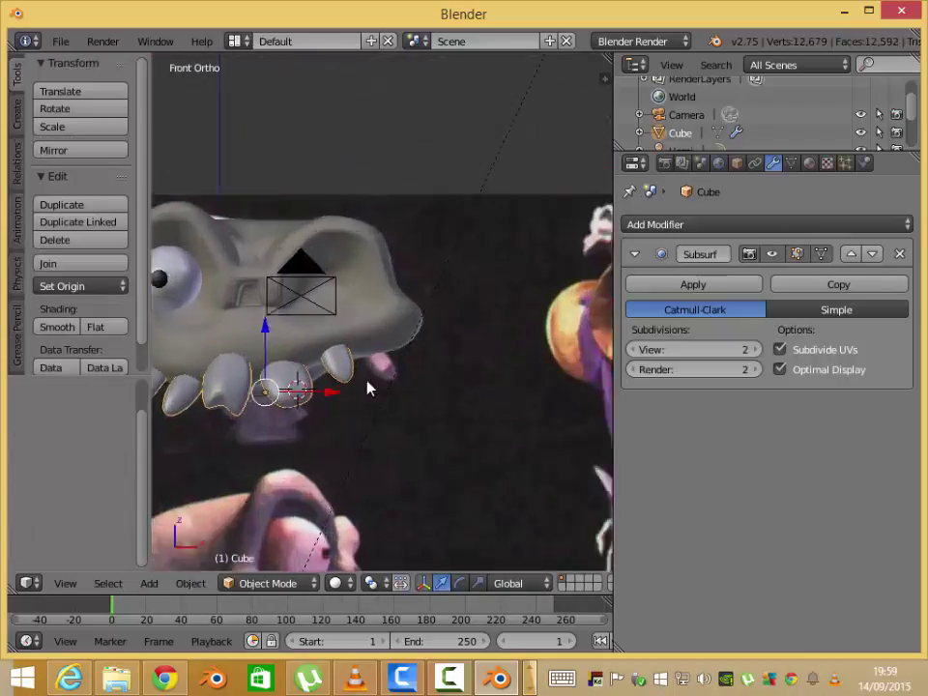
key("Tab")
key("shift+d")
key("x")
left_click(538, 321)
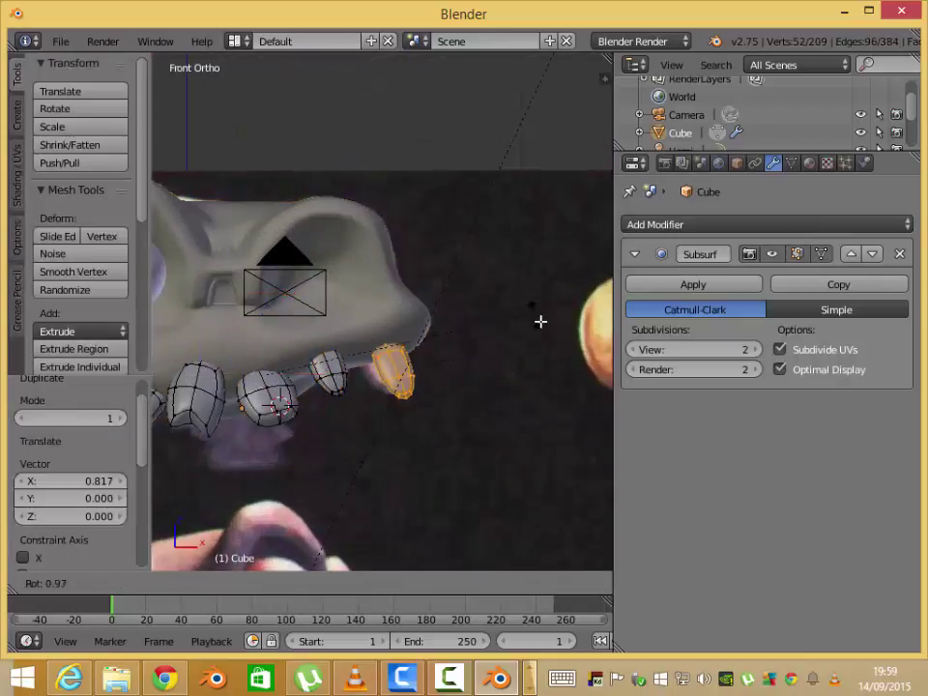
scroll(373, 362, "down", 2)
right_click(316, 356)
left_click(410, 350)
key("r")
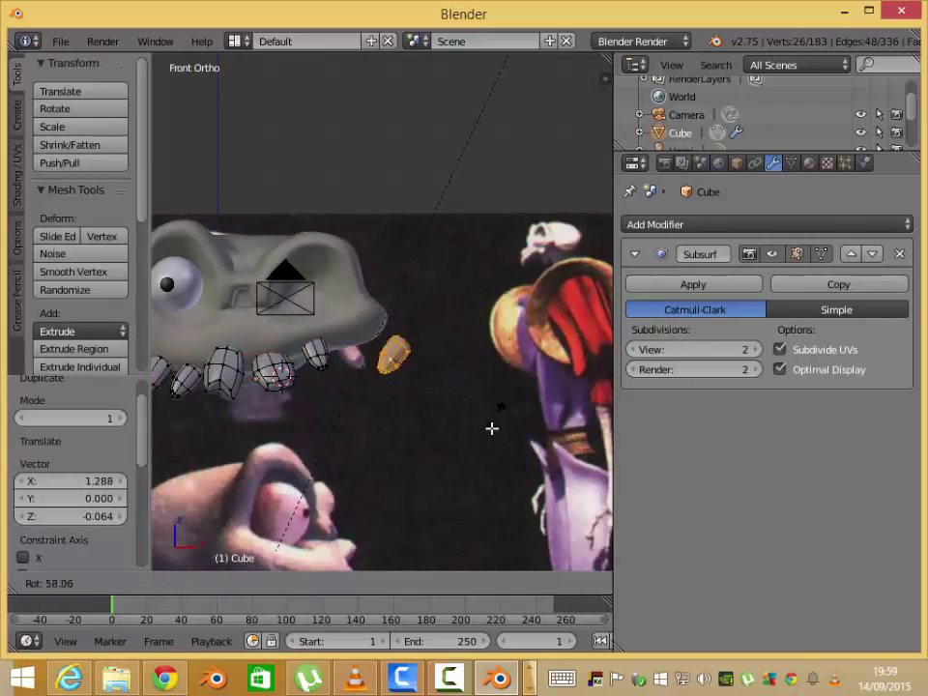
left_click(441, 438)
- Rotate, scale and reposition the new end tooth, checking it from top and side views
middle_click_drag(441, 439, 353, 472)
key("KP_7")
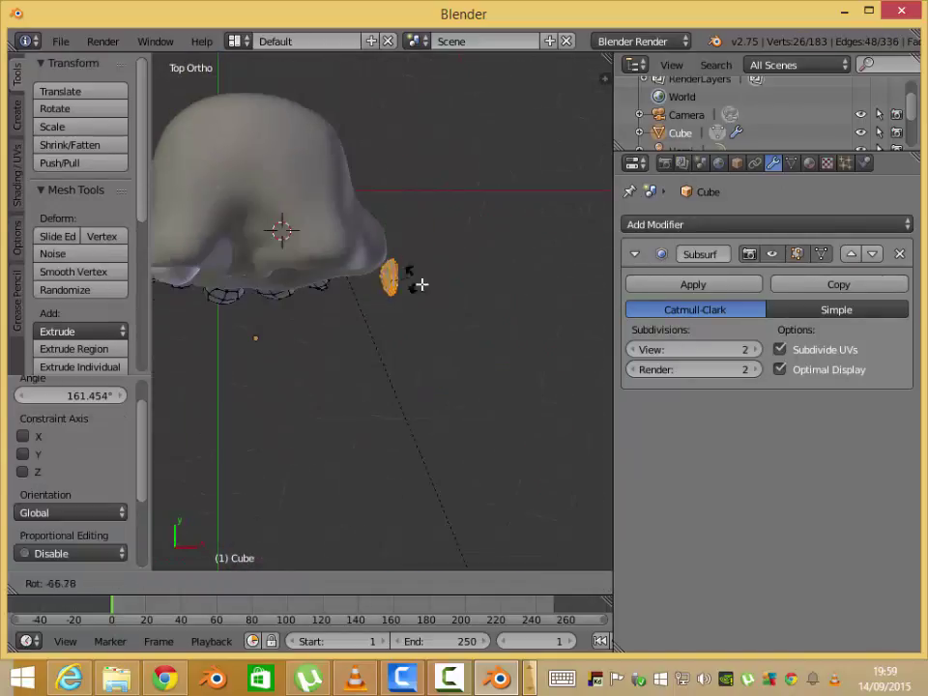
left_click(421, 284)
key("KP_3")
left_click(500, 304)
key("KP_7")
key("r")
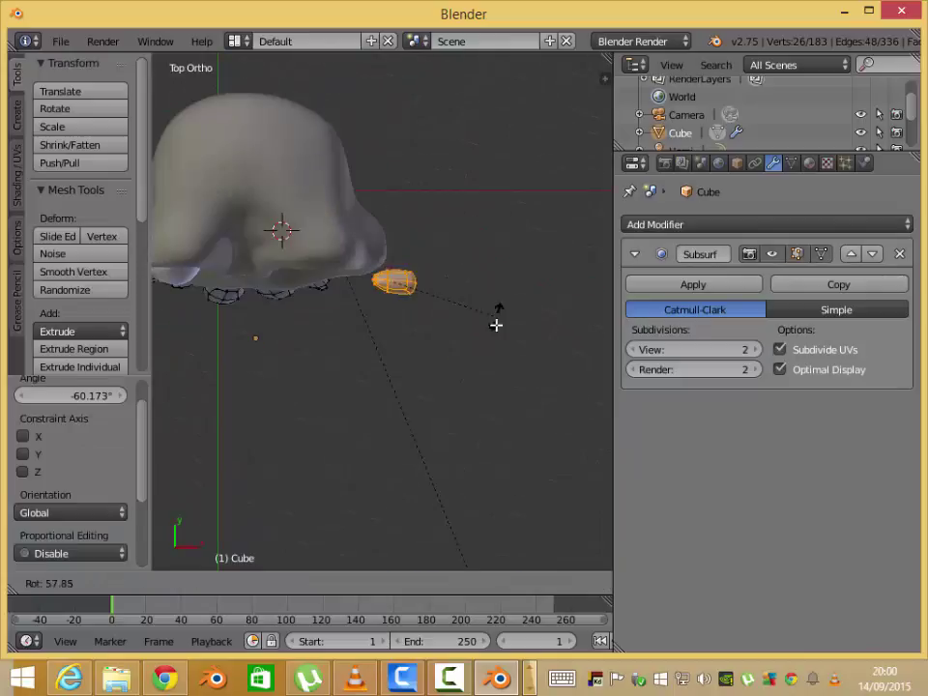
left_click(495, 323)
key("KP_1")
key("r")
left_click(466, 443)
left_click(404, 426)
key("s")
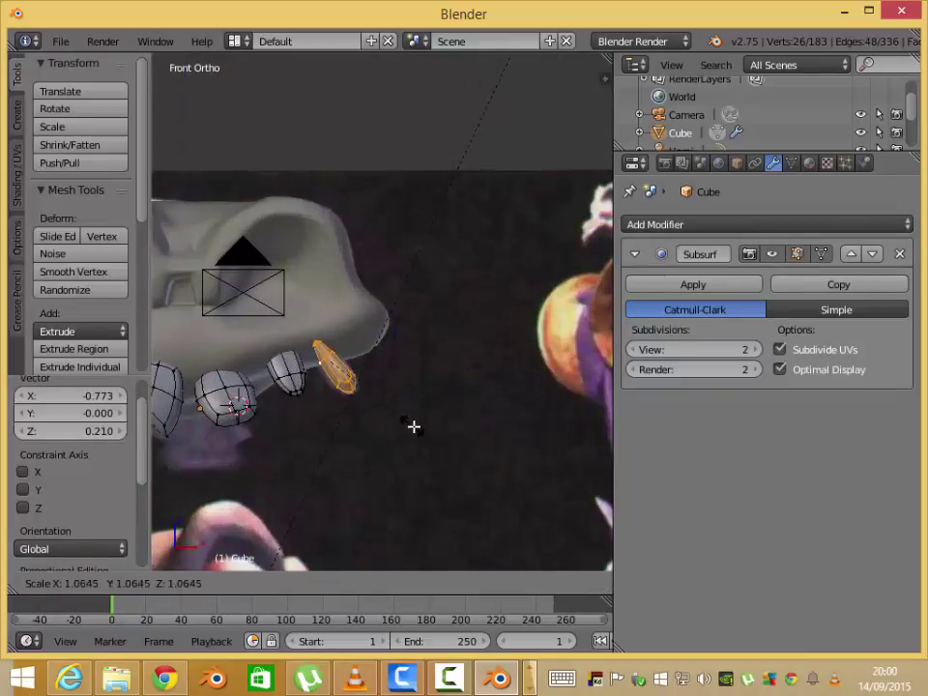
left_click(412, 426)
mouse_move(411, 426)
middle_mouse_down()
mouse_move(472, 385)
mouse_move(284, 352)
mouse_move(357, 390)
mouse_move(257, 408)
middle_mouse_up()
key("KP_3")
key("g")
left_click(508, 366)
- Push the end tooth back along Y, then give the teeth a new material, Material.001
key("Tab")
key("Tab")
key("Tab")
key("KP_1")
right_click(404, 404)
right_click(404, 397)
key("Tab")
key("l")
key("g")
key("y")
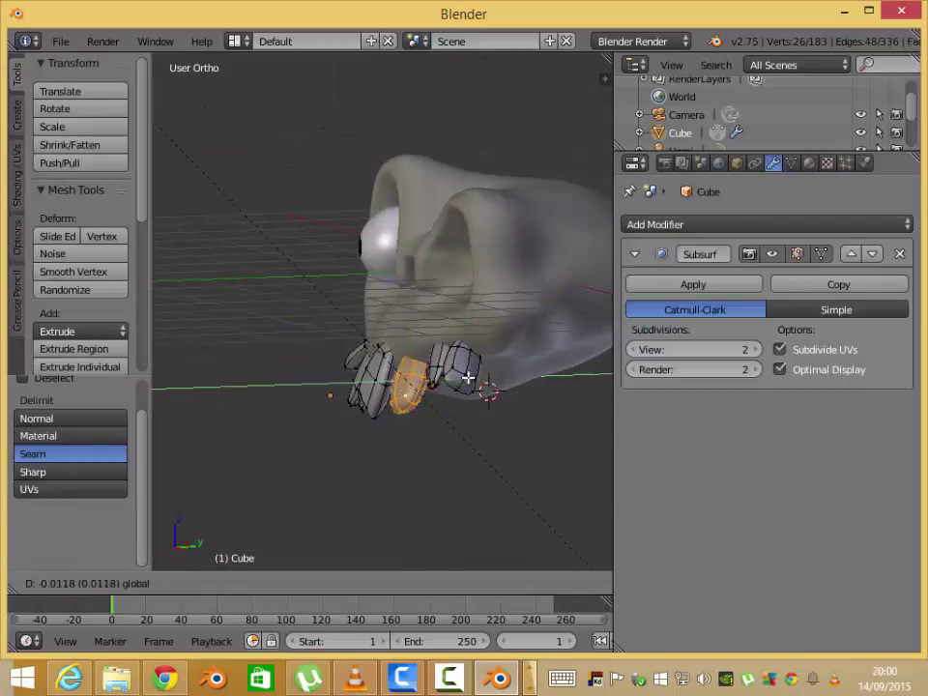
left_click(493, 387)
middle_click_drag(493, 386, 516, 393)
key("KP_1")
key("r")
right_click(448, 360)
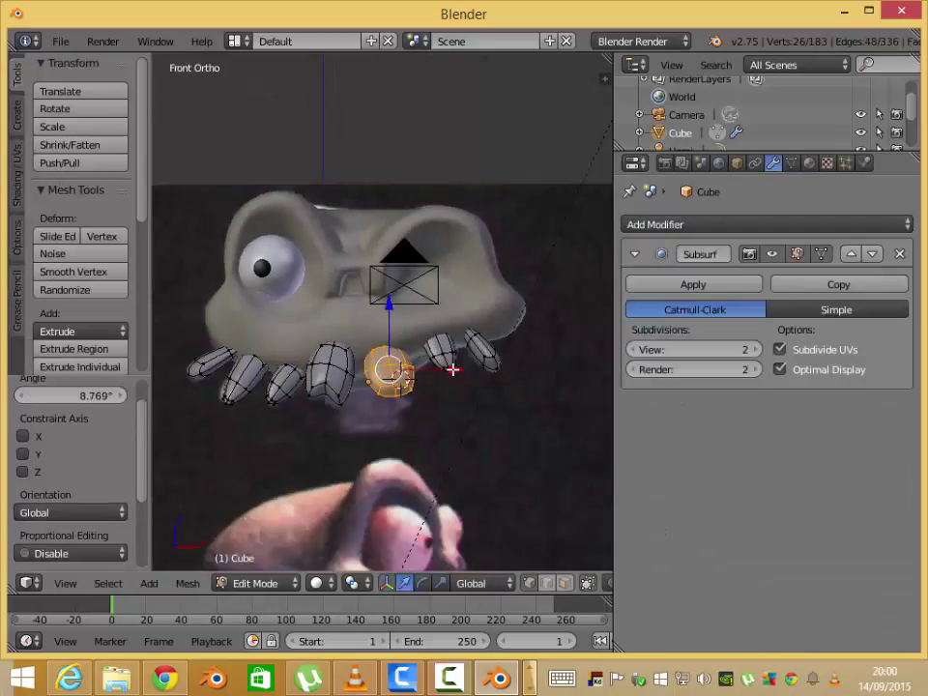
key("Tab")
left_click(810, 162)
left_click(733, 281)
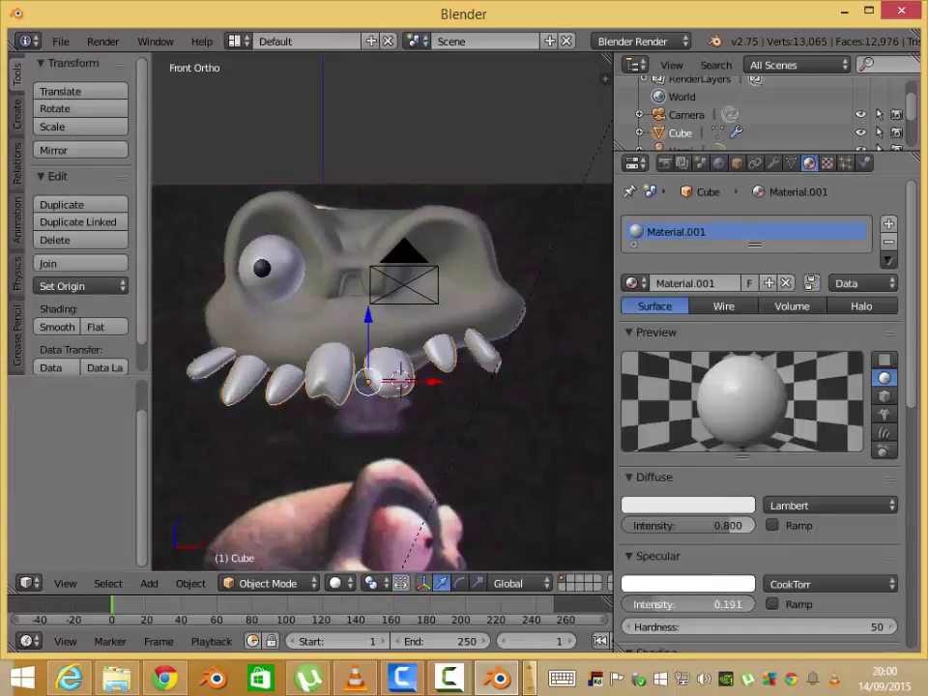
- Give the teeth material a bone-beige diffuse (0.491, 0.497, 0.403) and specular intensity 0.162
left_click_drag(688, 604, 676, 604)
left_click(687, 504)
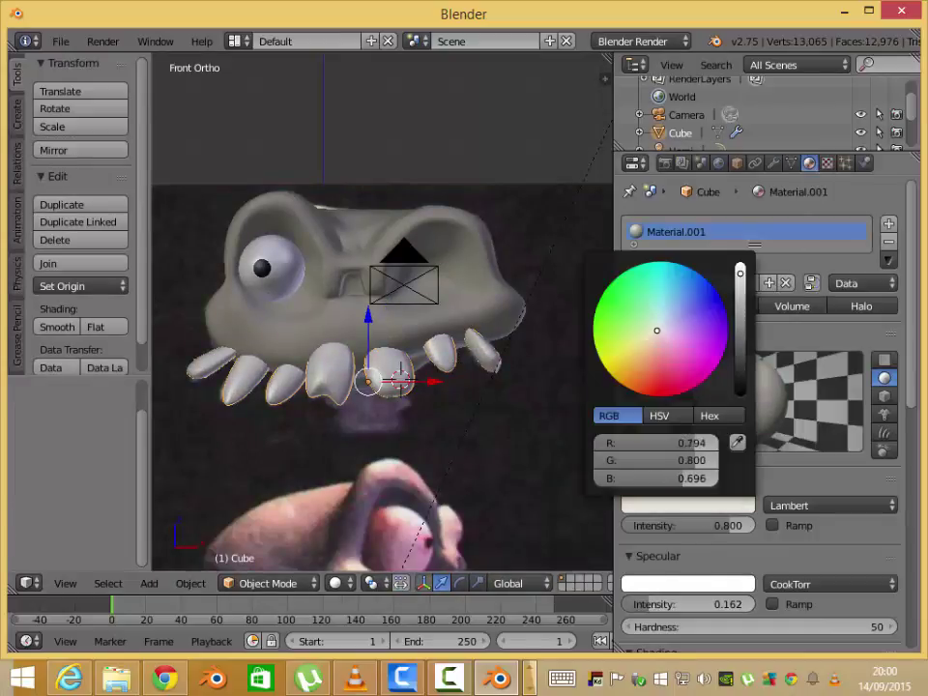
left_click(336, 583)
left_click(683, 515)
left_click_drag(740, 367, 740, 293)
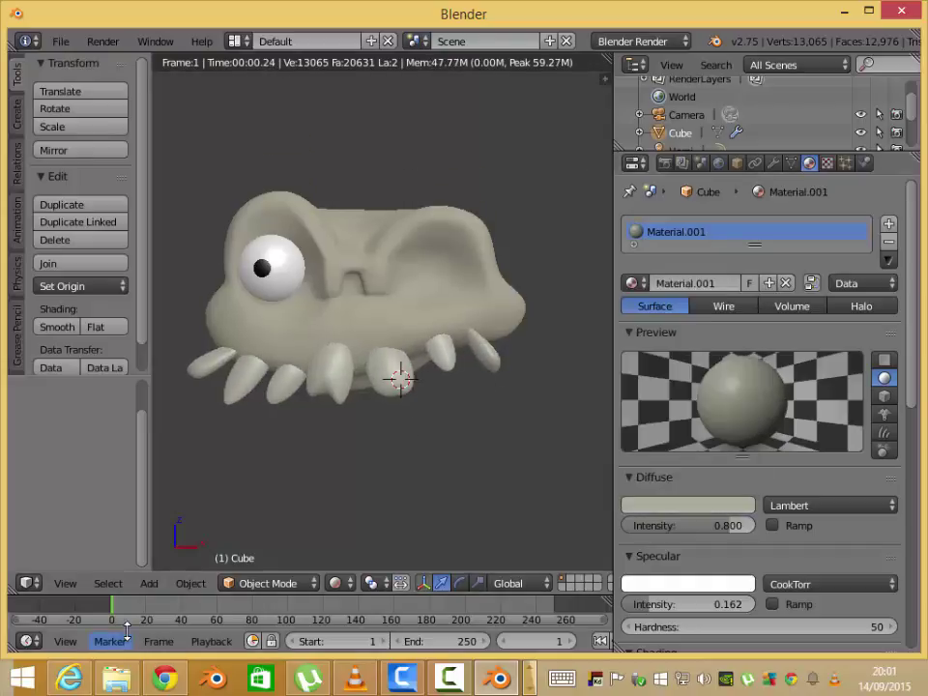
left_click(335, 583)
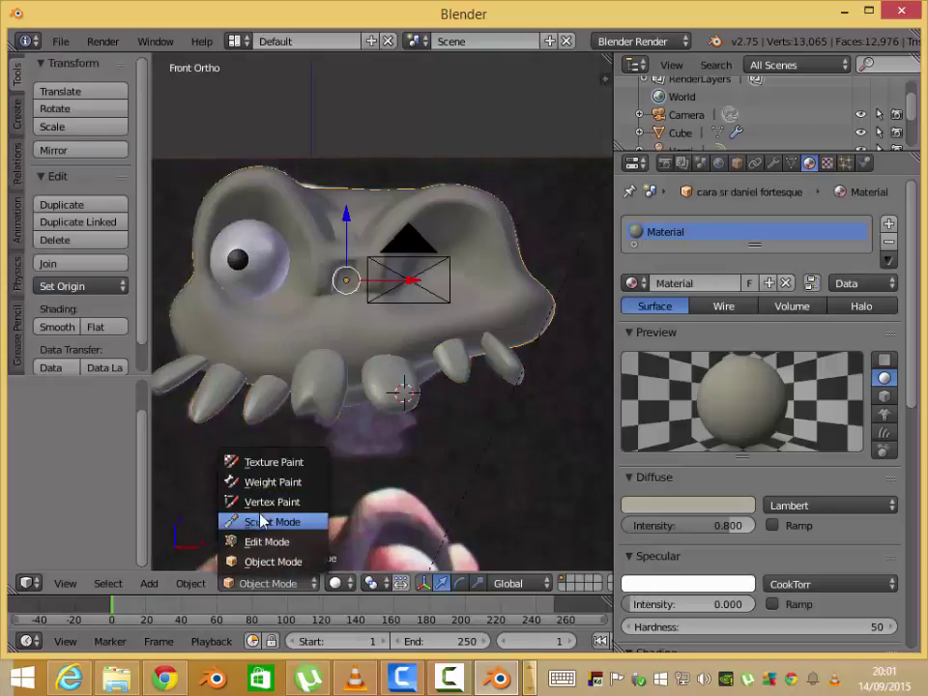
- Raise brow ridges above both eye sockets by lifting head vertices with proportional editing
left_click(267, 540)
key("g")
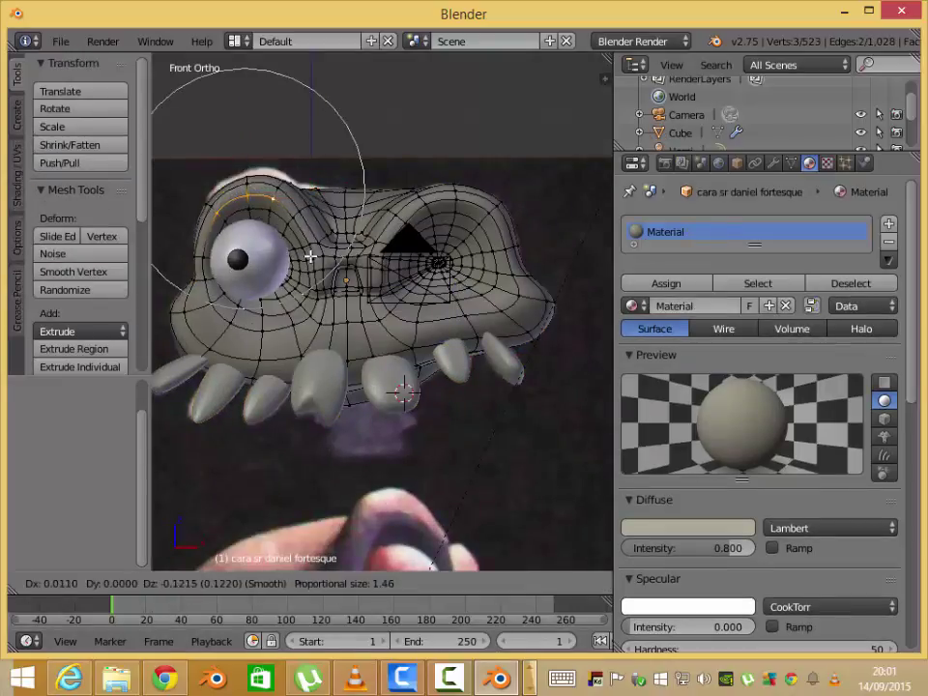
left_click(248, 167)
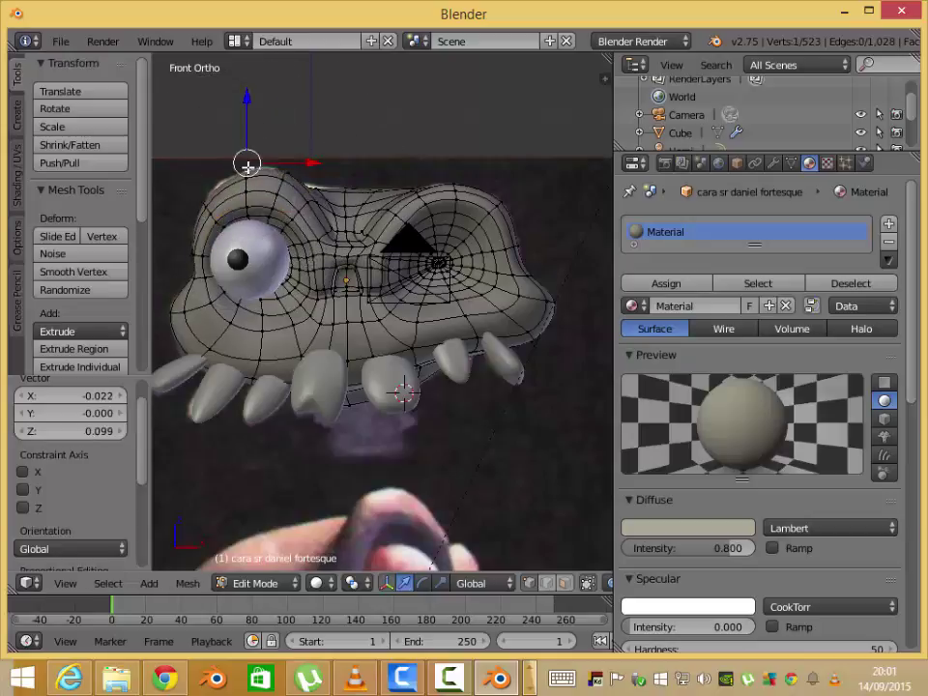
key("g")
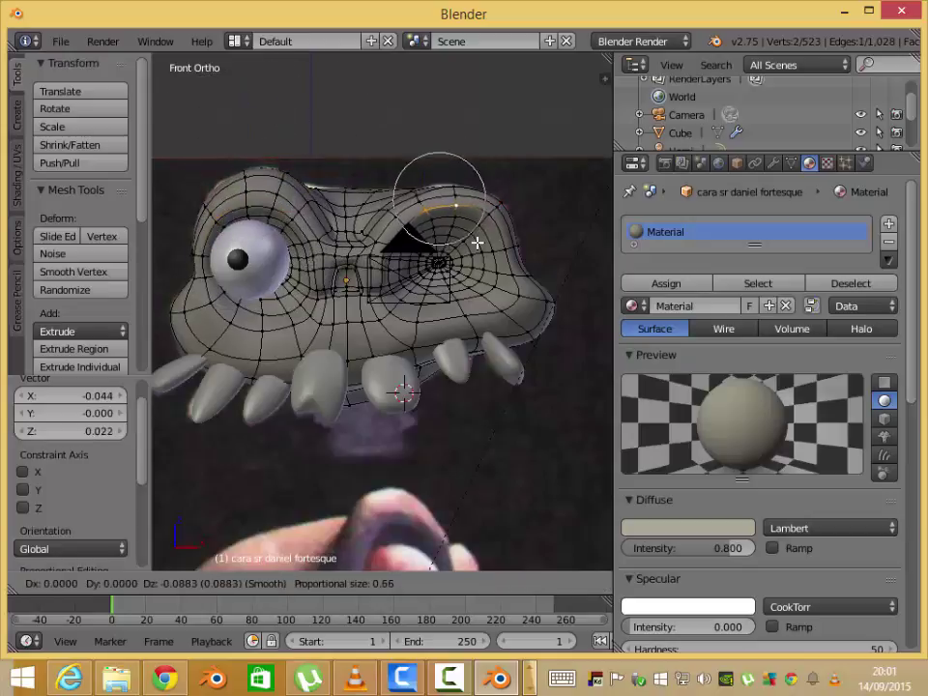
right_click(461, 177)
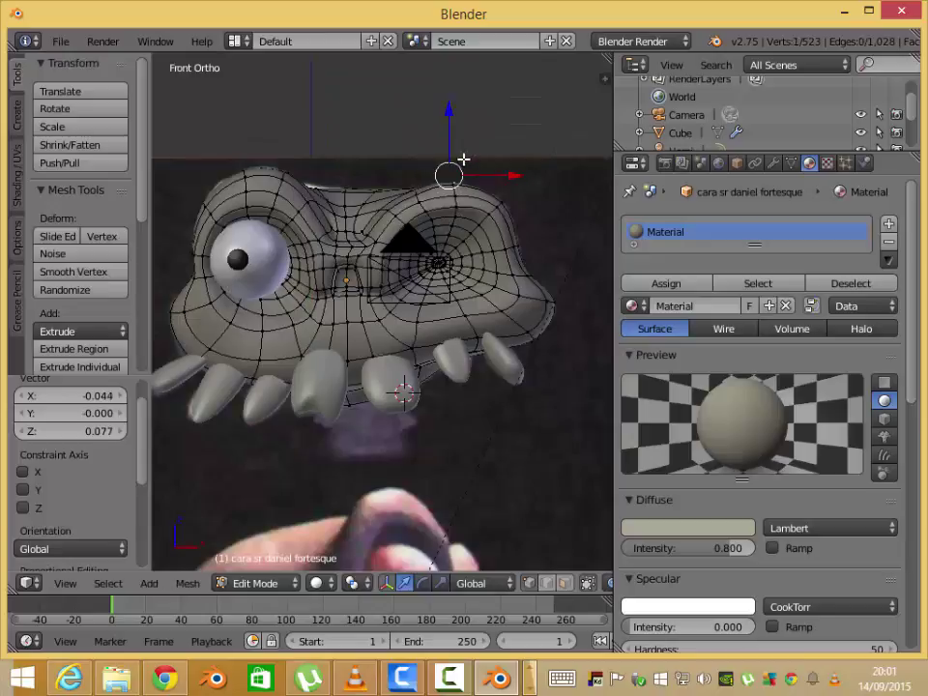
right_click(359, 177)
key("g")
key("Tab")
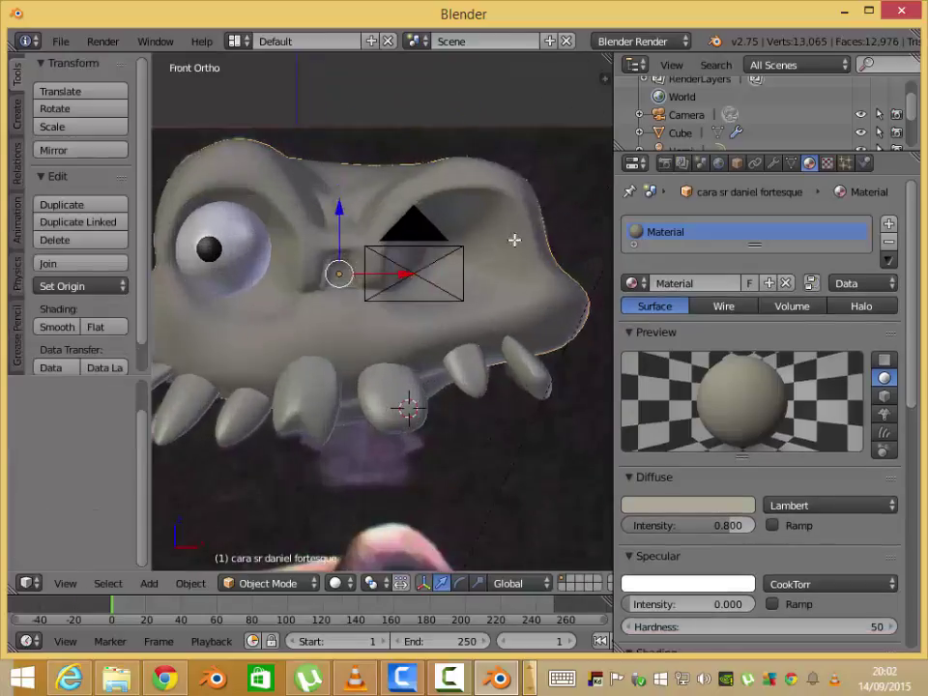
key("Tab")
key("g")
left_click(528, 292)
key("Tab")
mouse_move(528, 292)
middle_mouse_down()
mouse_move(365, 275)
mouse_move(350, 339)
middle_mouse_up()
key("Tab")
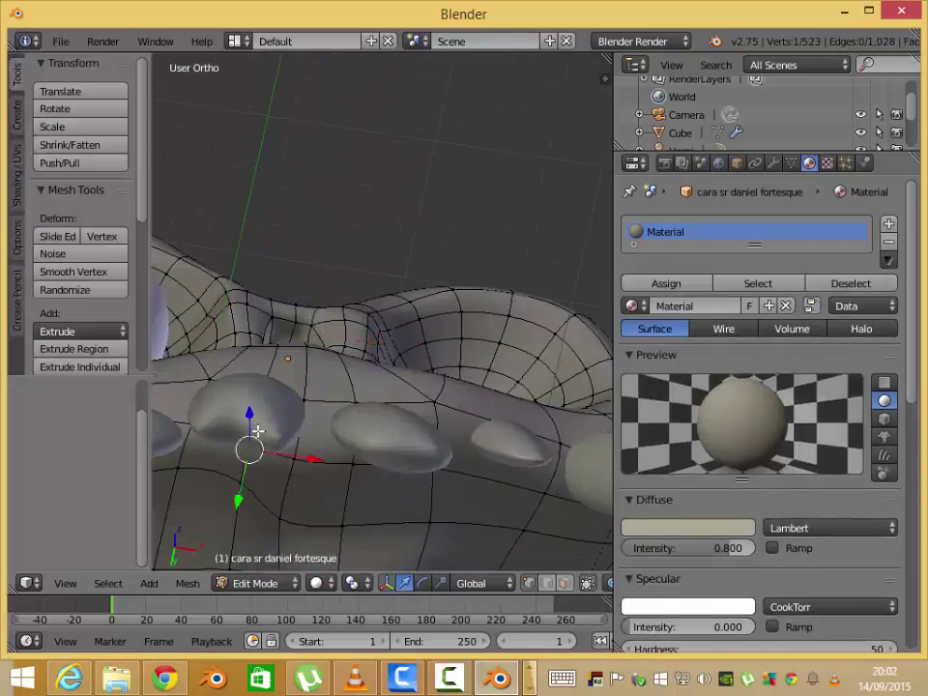
key("g")
left_click(283, 362)
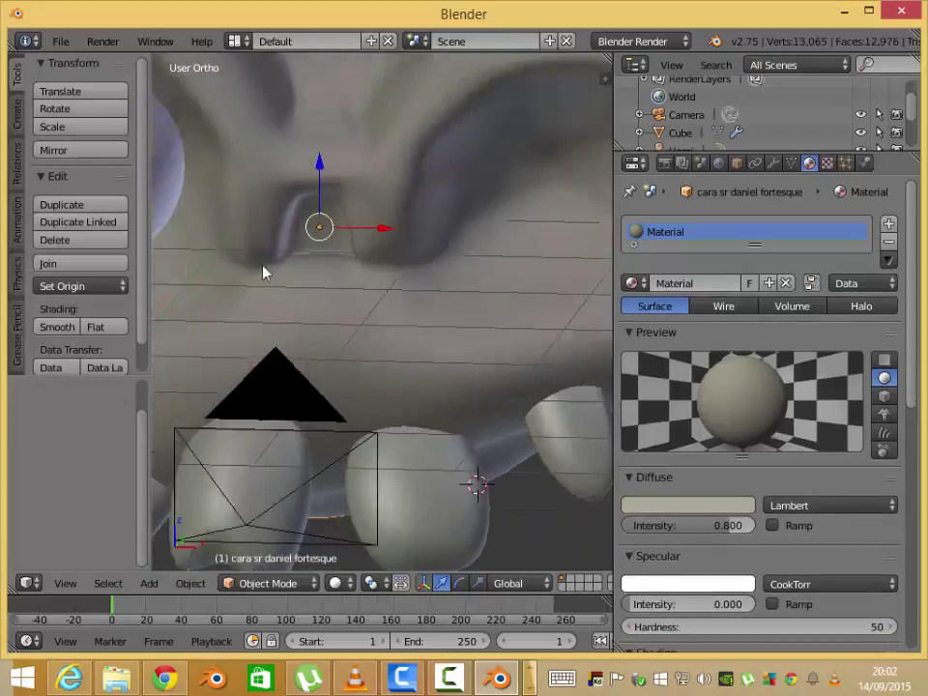
- Render the finished head from the scene camera
key("KP_1")
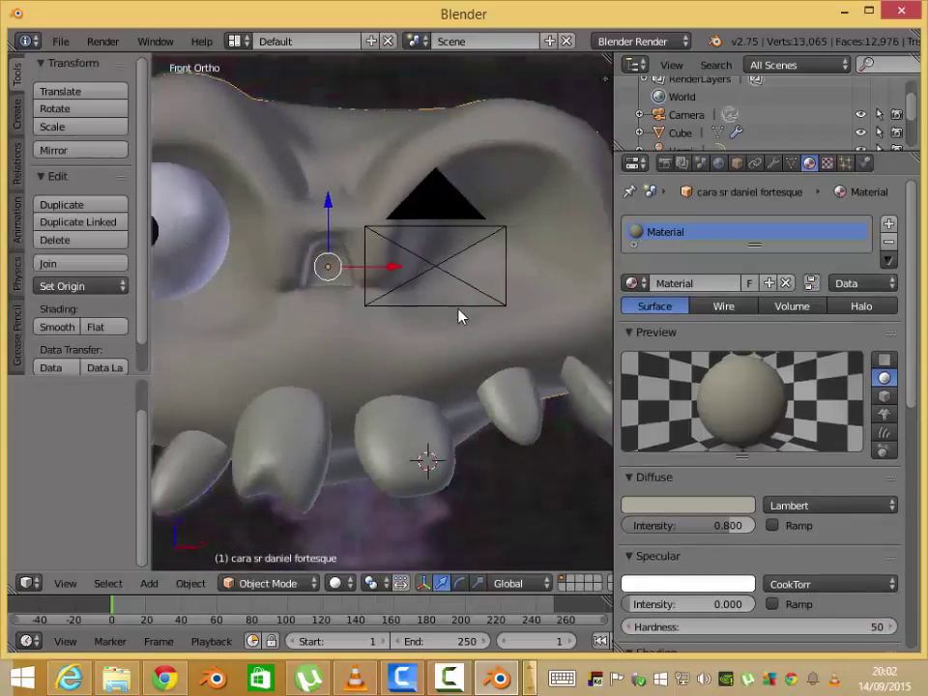
scroll(447, 350, "down", 3)
key("KP_0")
key("F12")
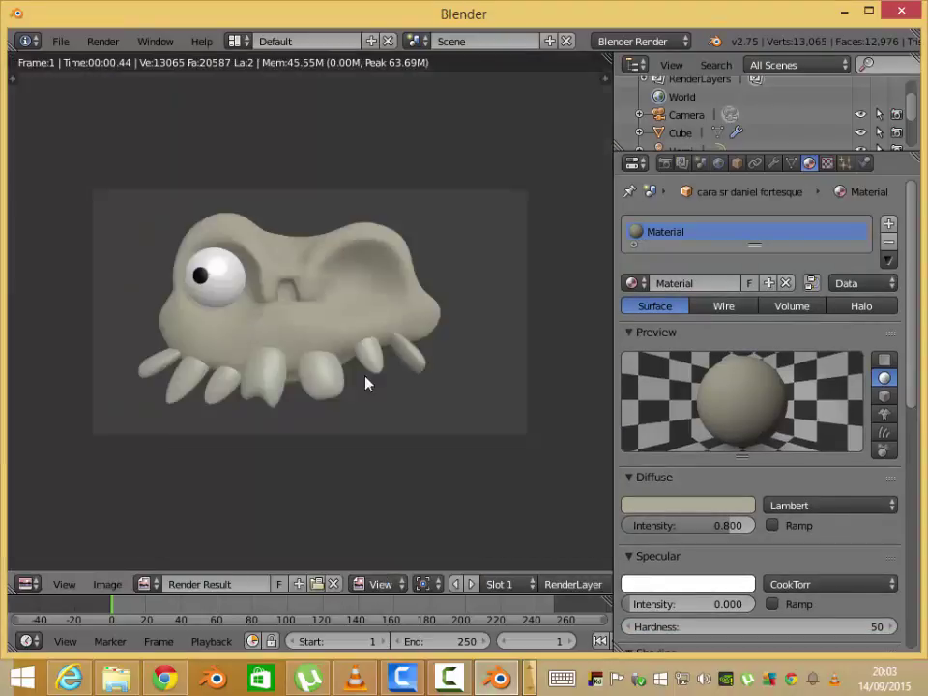